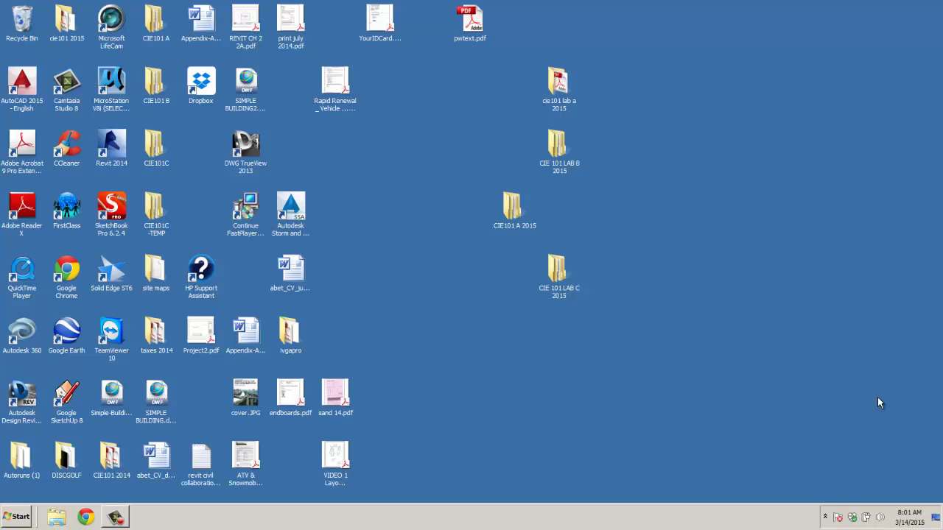
Step: Launch Revit 2014 and display the User Interface settings in the program options
double_click(116, 153)
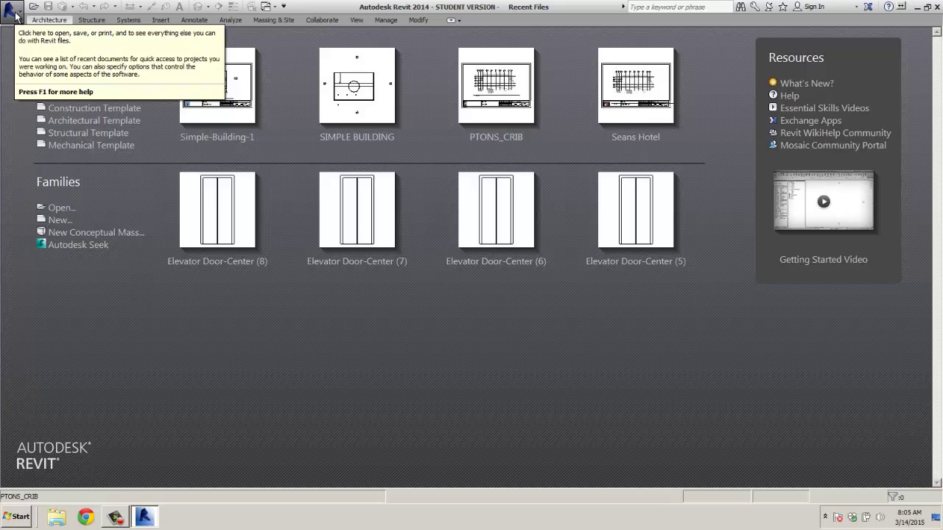
click(15, 14)
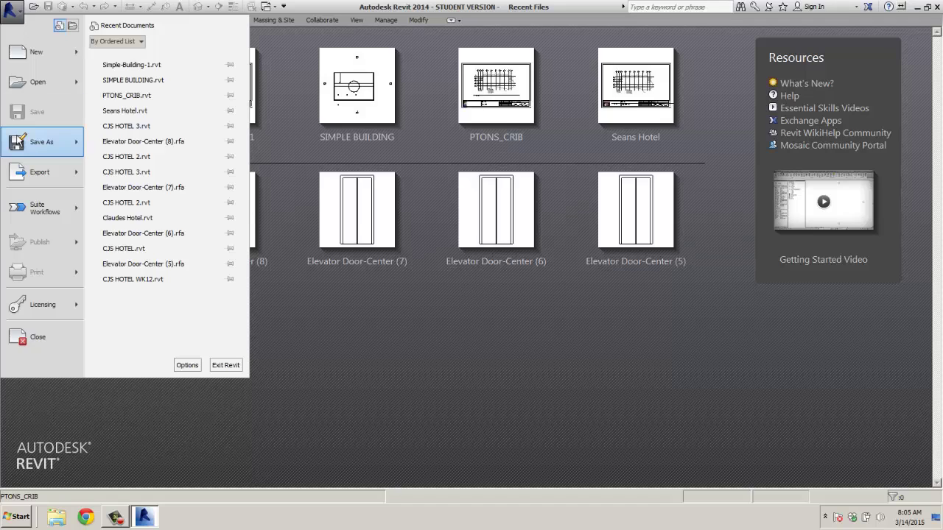
click(187, 366)
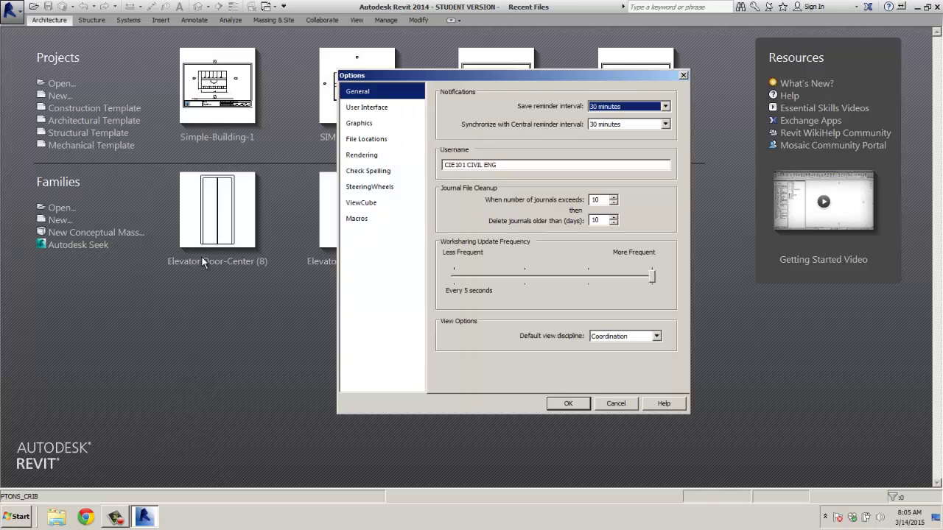
click(368, 110)
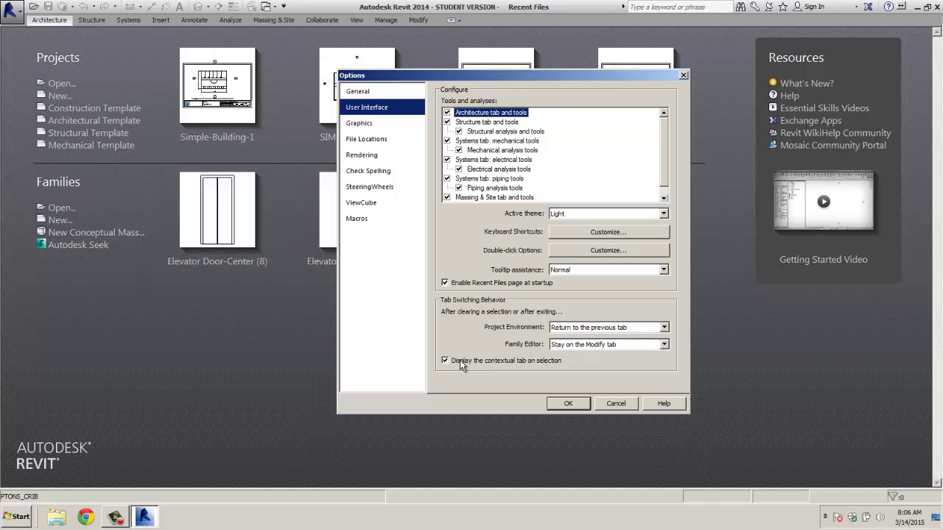
Step: Move the Architectural Template to the top of the project template files in the File Locations options
click(377, 141)
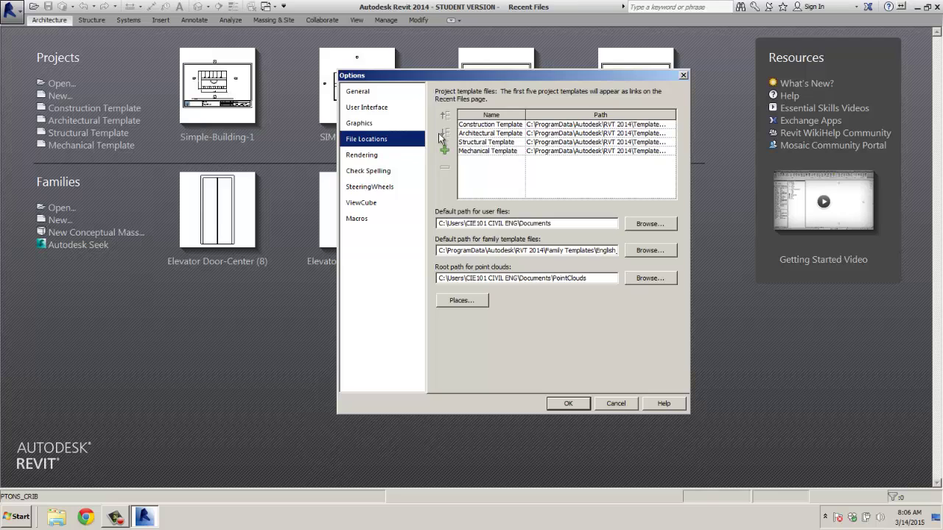
click(469, 134)
click(445, 118)
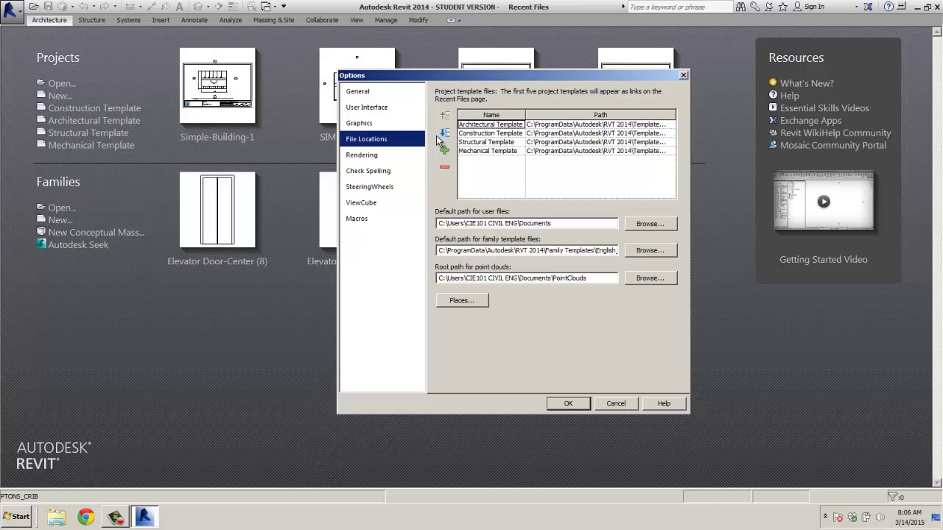
Step: Remove the Structural and Mechanical templates from the project template files and apply the options
click(470, 142)
click(446, 169)
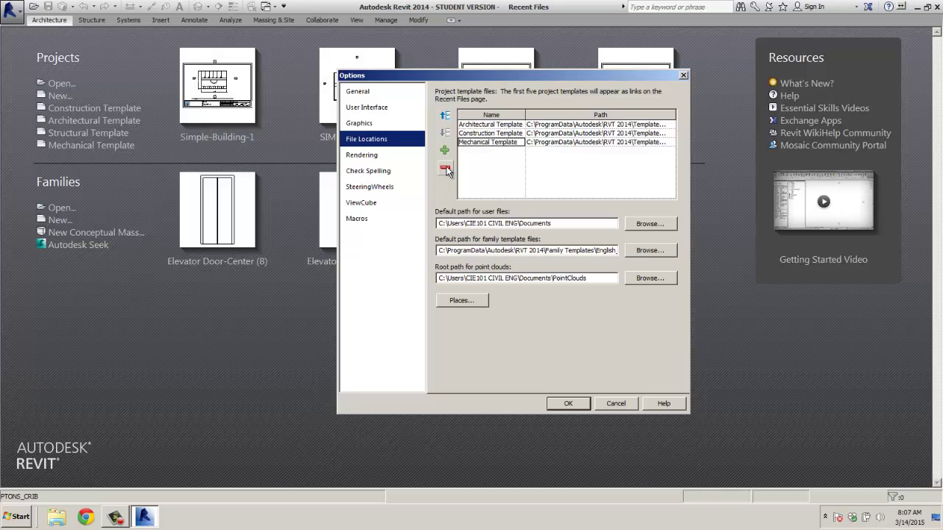
click(446, 169)
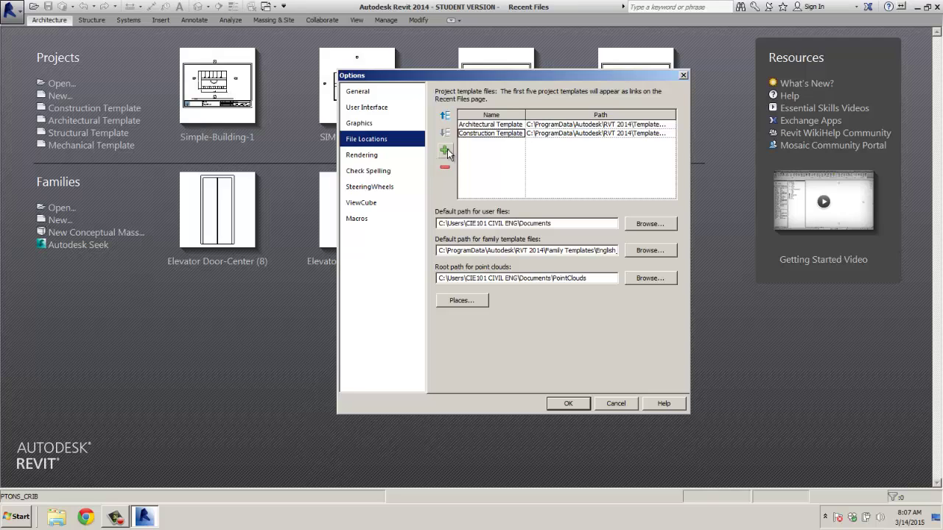
click(444, 152)
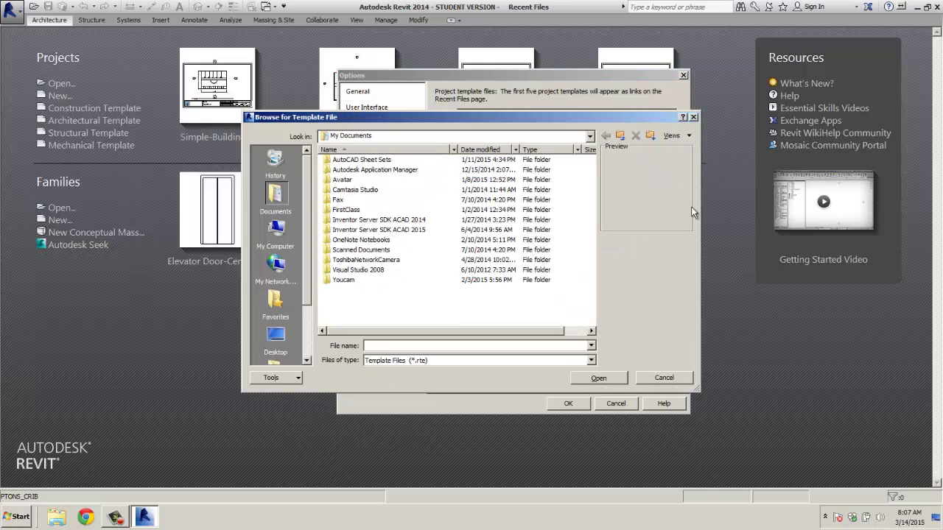
click(666, 379)
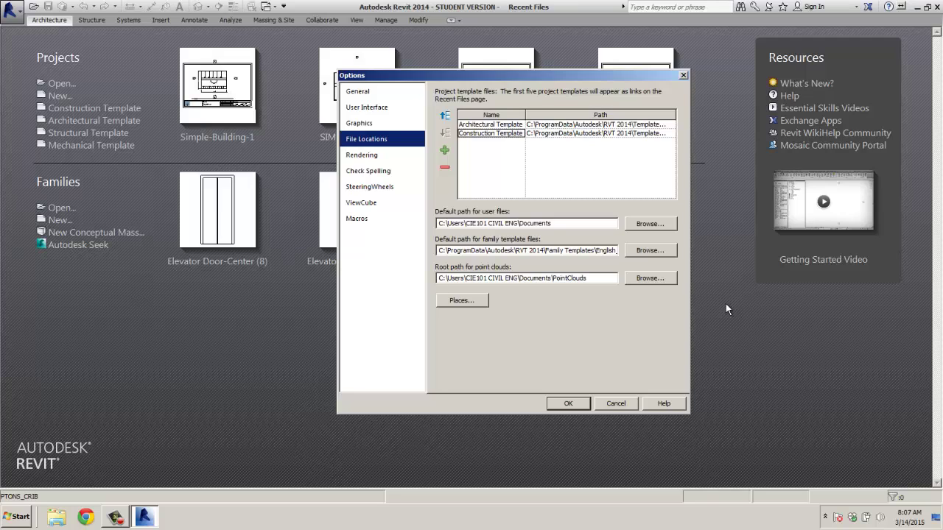
click(567, 404)
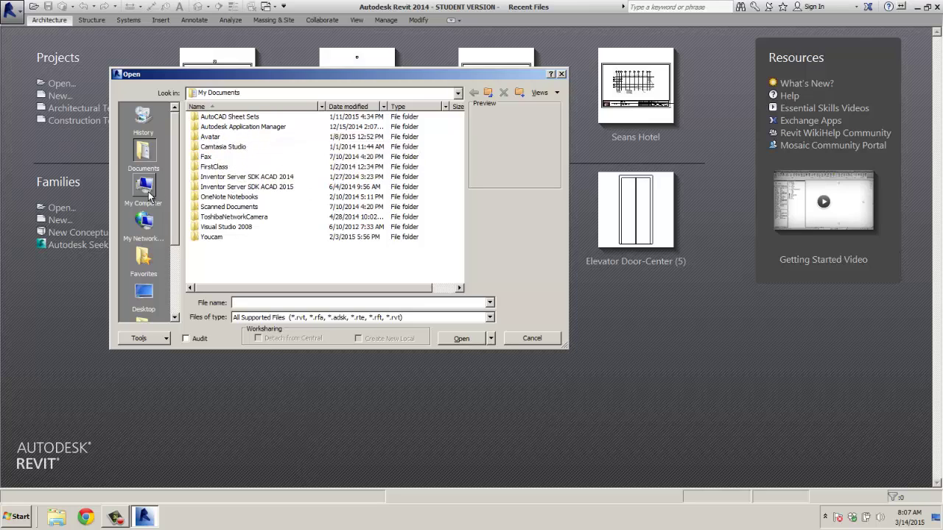
Step: Open the Level 1 floor plan of the recent Simple-Building-1 project and turn on Thin Lines
click(533, 339)
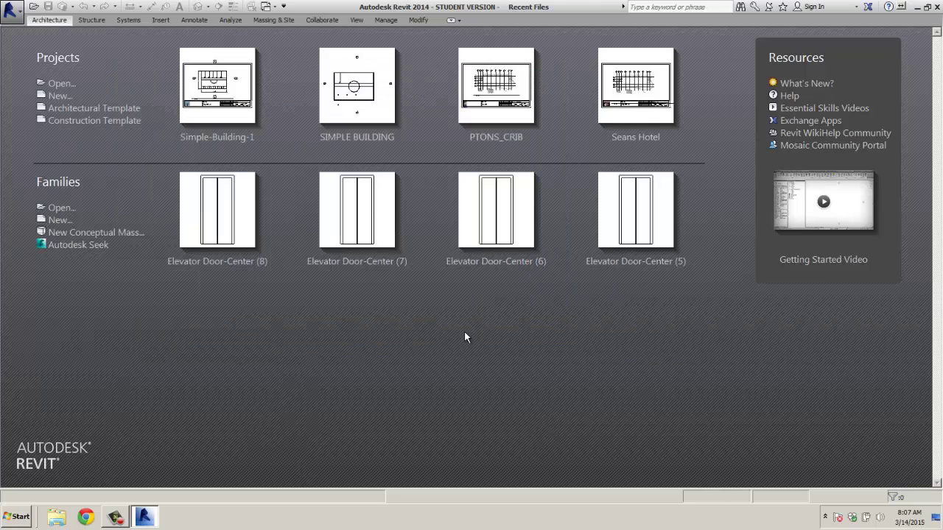
click(217, 88)
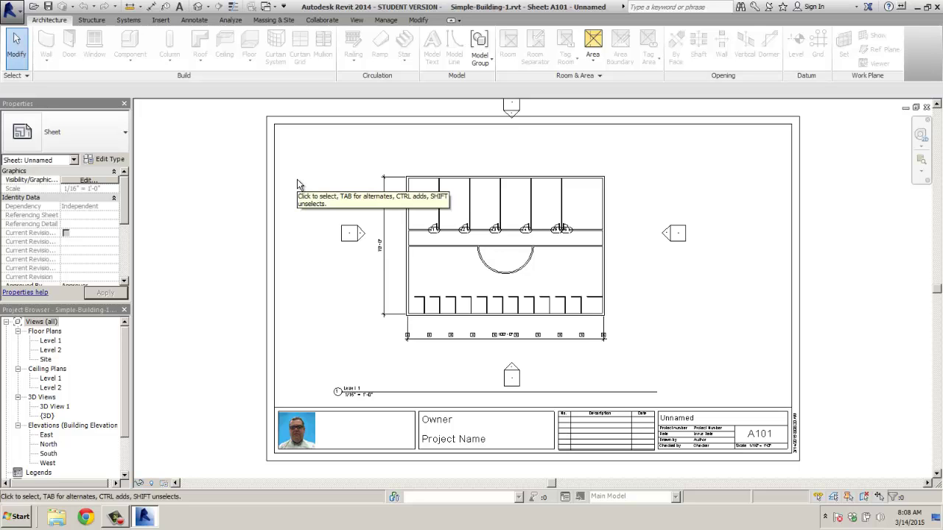
click(49, 341)
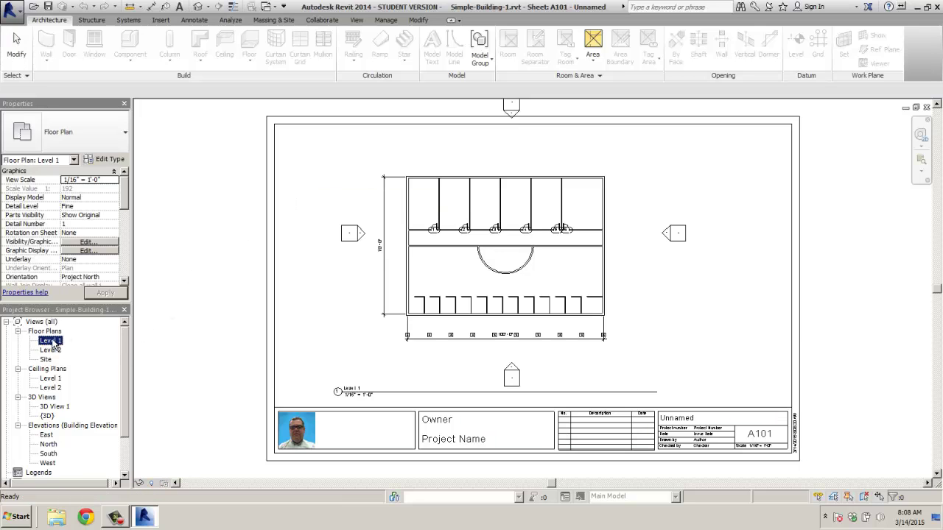
double_click(57, 343)
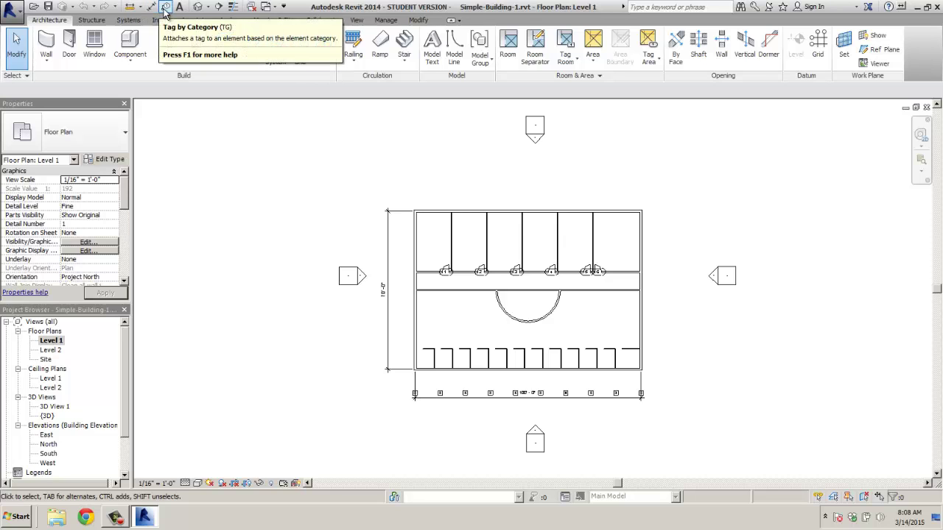
click(234, 8)
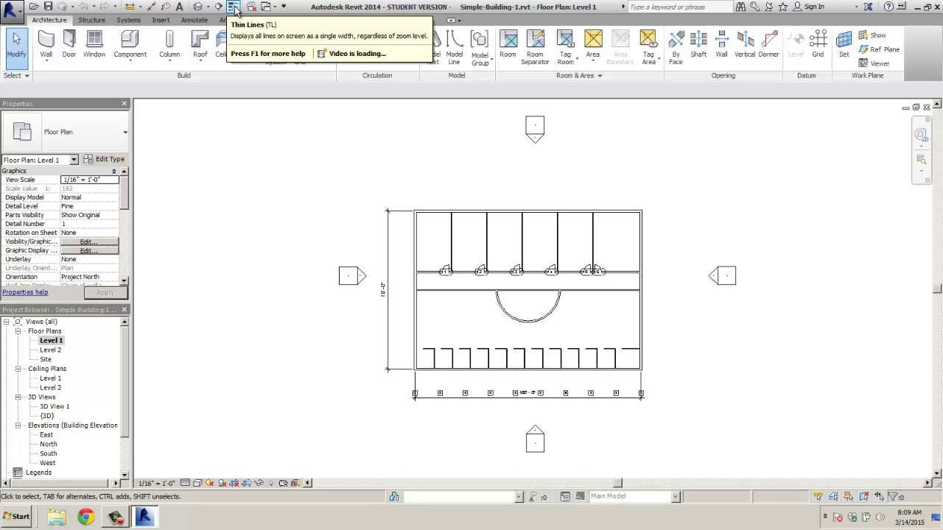
Step: Review the tools listed in the Quick Access Toolbar customization, keeping them as they are
click(284, 8)
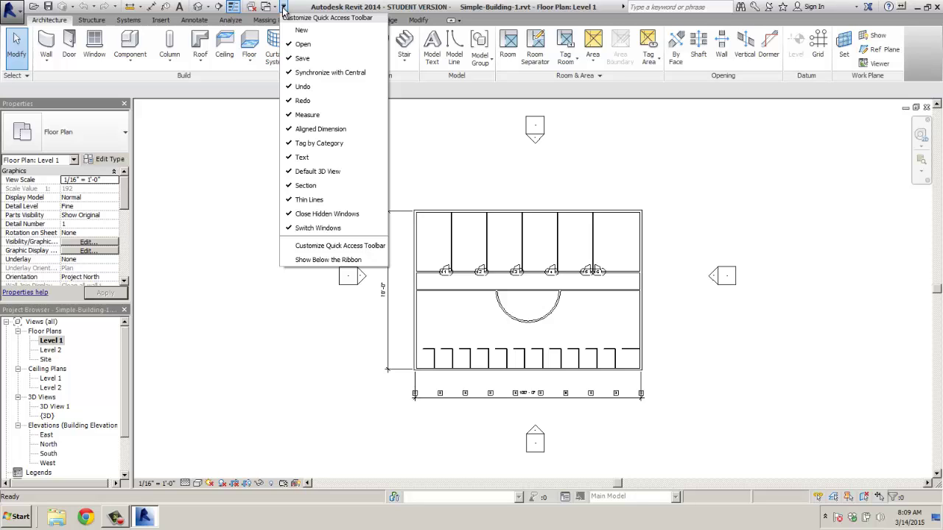
click(313, 245)
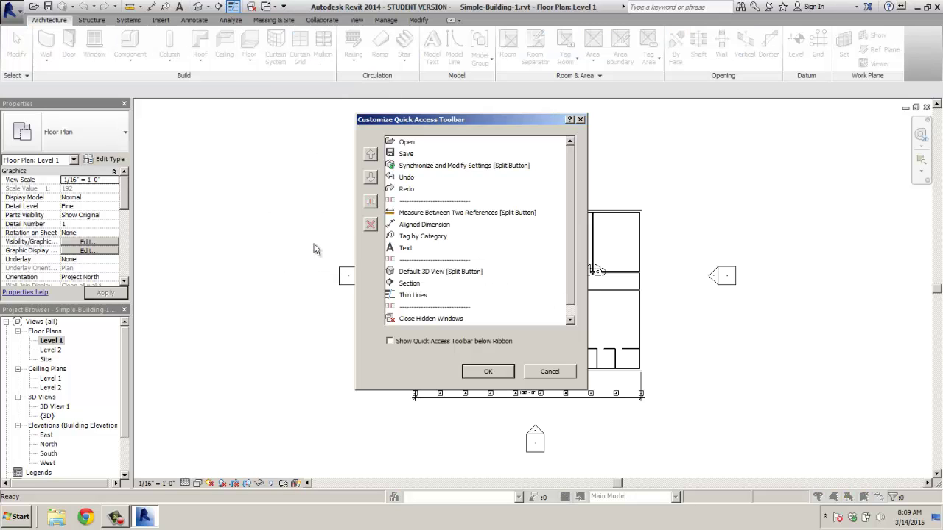
scroll(570, 225, down, 1)
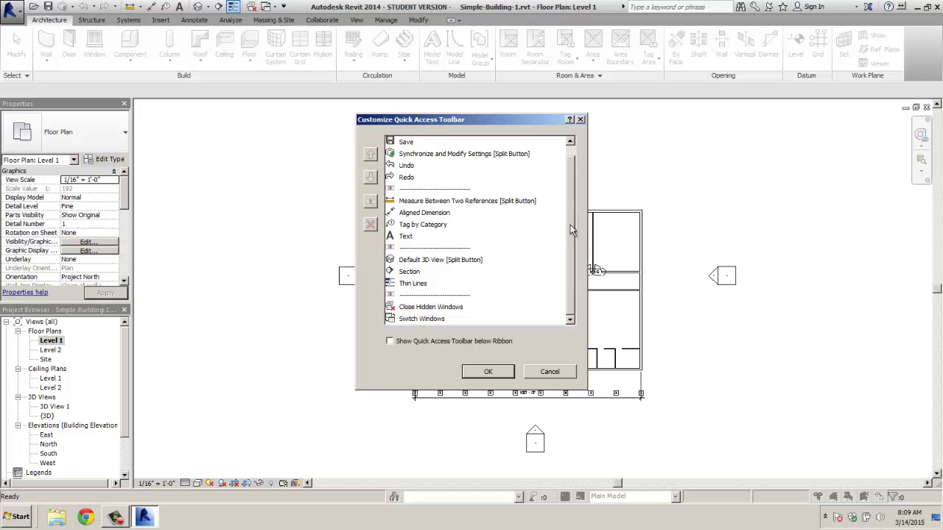
scroll(576, 152, up, 1)
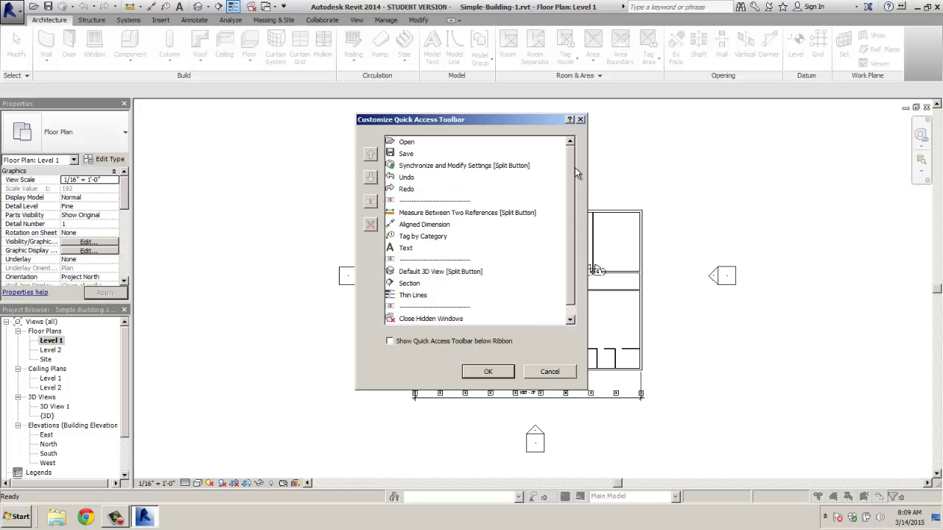
scroll(574, 184, down, 1)
scroll(572, 201, up, 1)
click(489, 373)
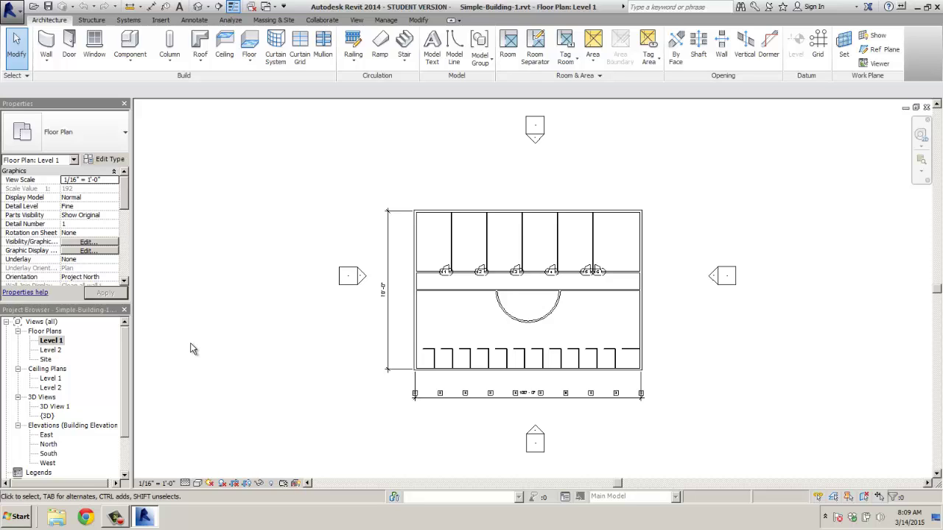
Step: Search the Revit help for "windows" and look through the Windows article and the related topics
click(691, 6)
text(windows)
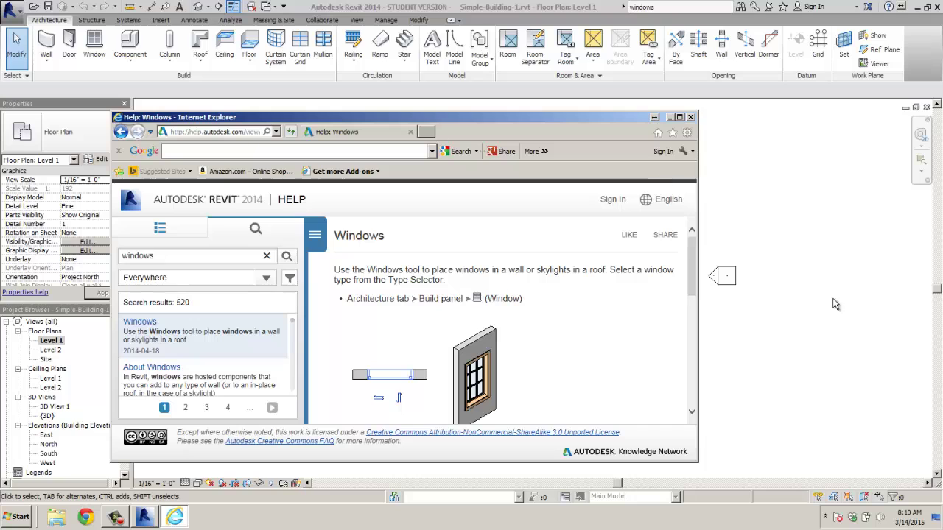
drag(695, 271, 691, 324)
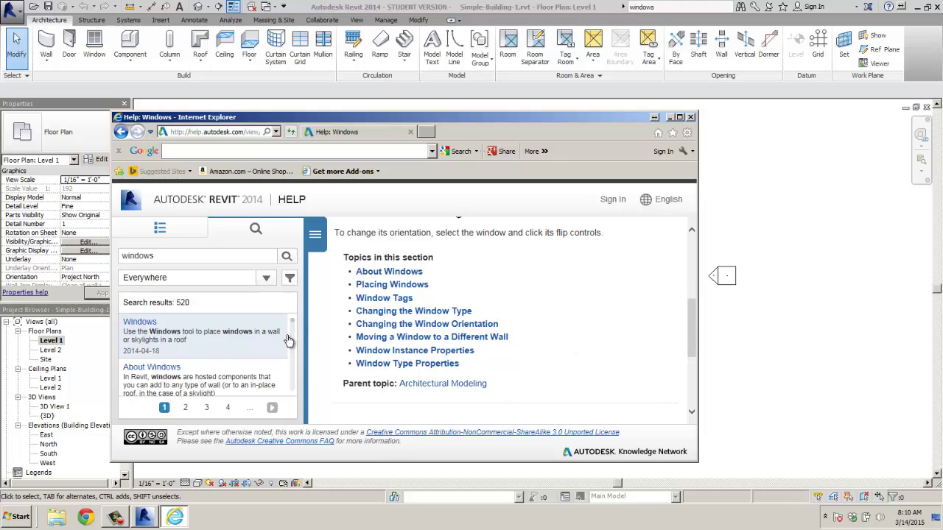
scroll(256, 368, down, 3)
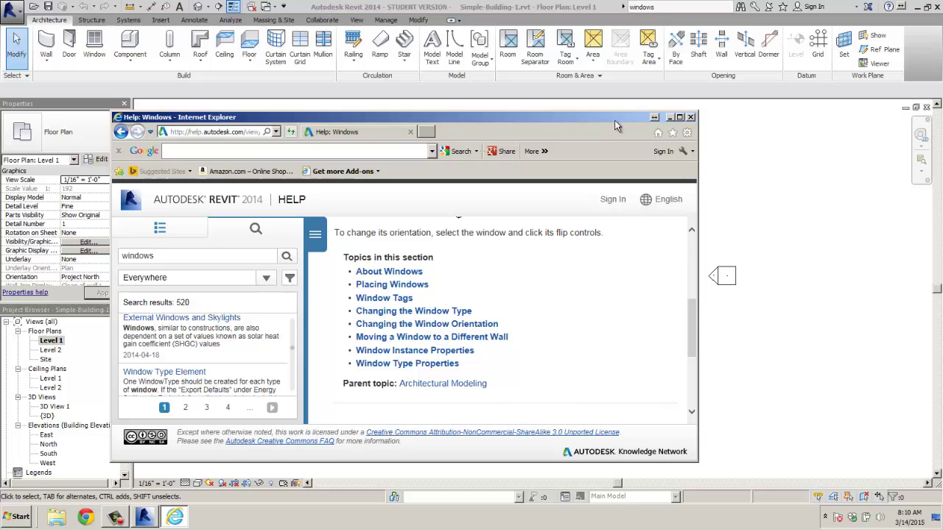
Step: Search Google for "arcat" and open the ARCAT building product website
click(232, 151)
text(a)
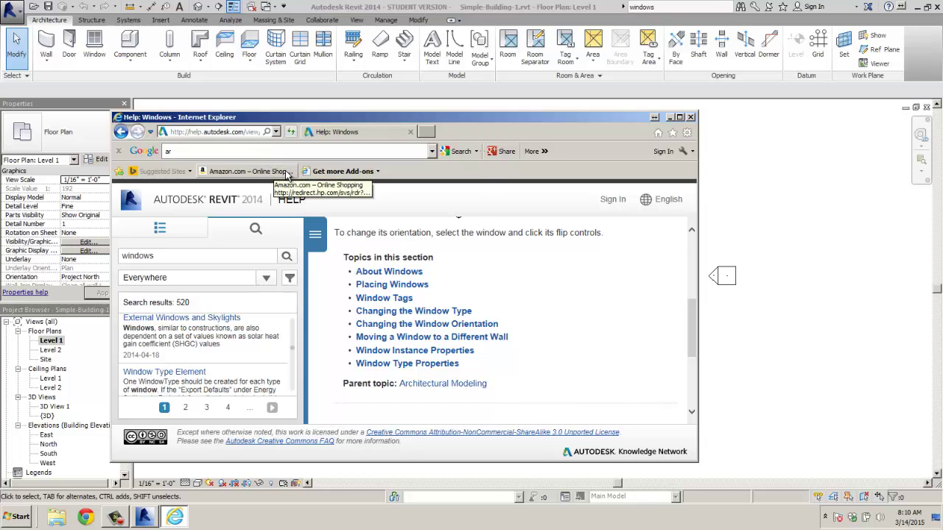
text(r)
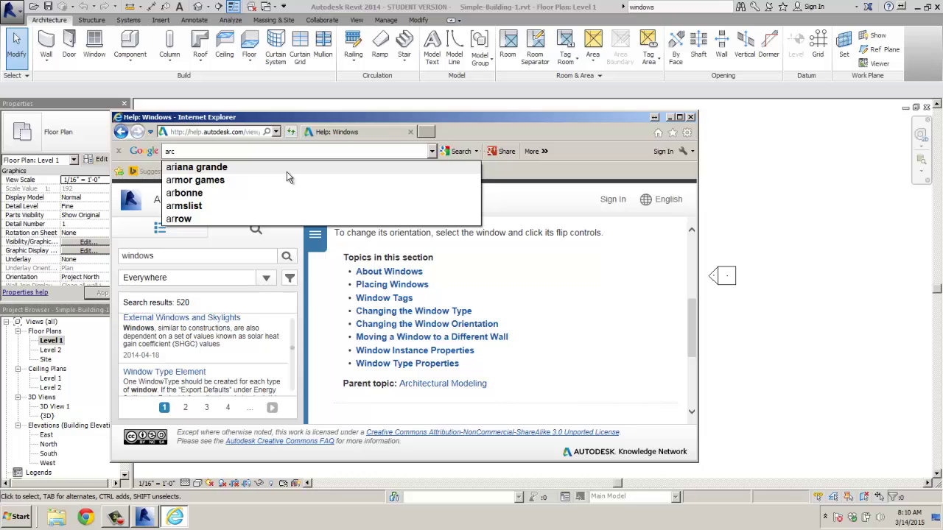
text(c)
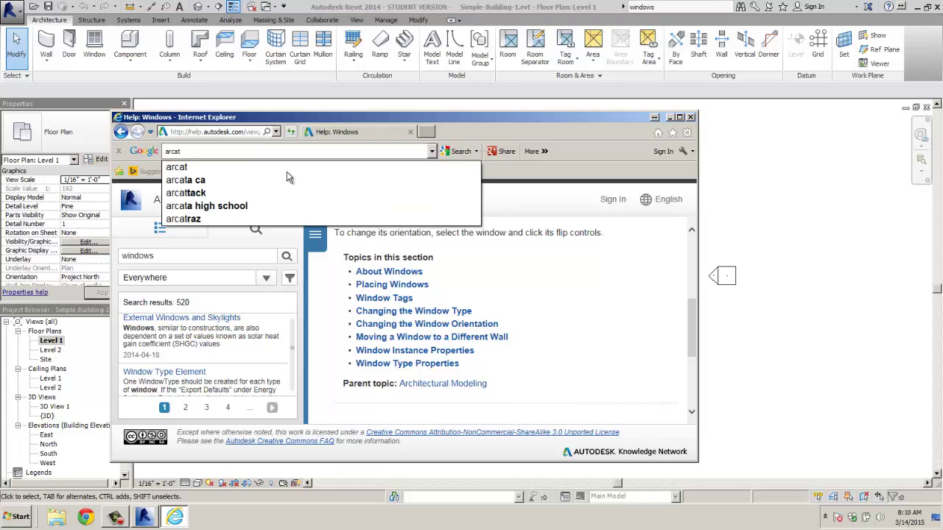
key(Return)
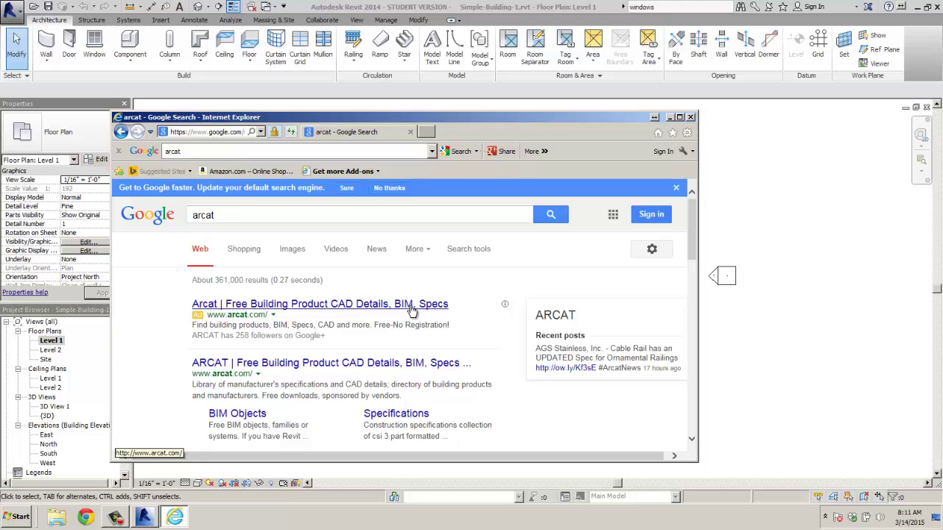
click(348, 312)
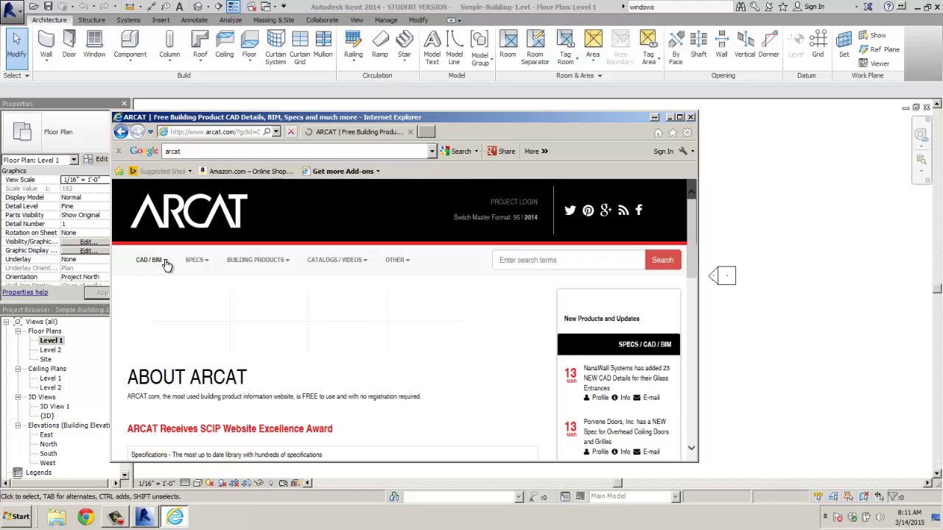
Step: Search the ARCAT site for "windows" and look through the window categories and related CSI sections
click(565, 259)
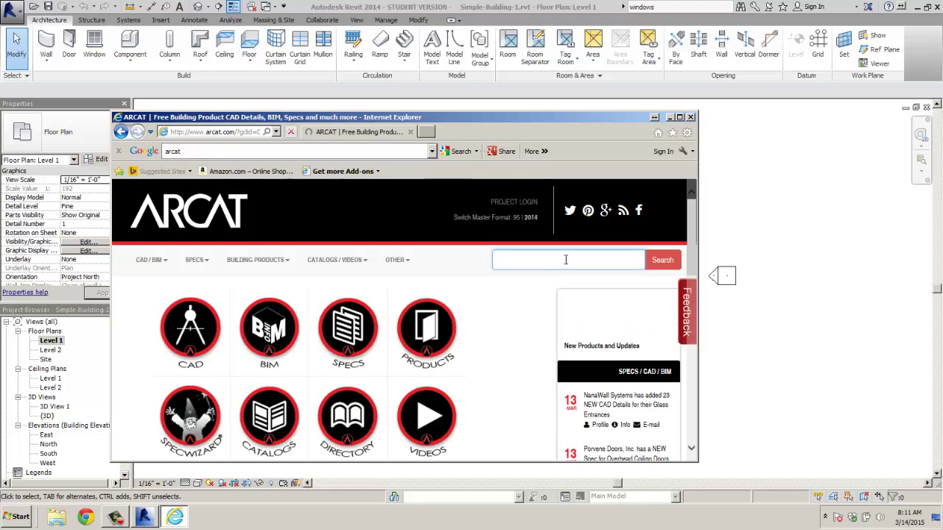
text(win)
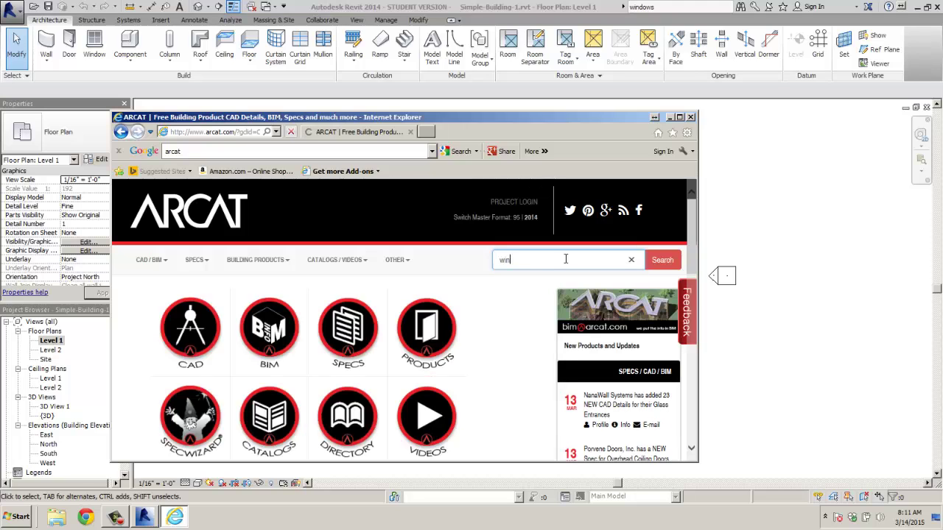
text(dows)
key(Return)
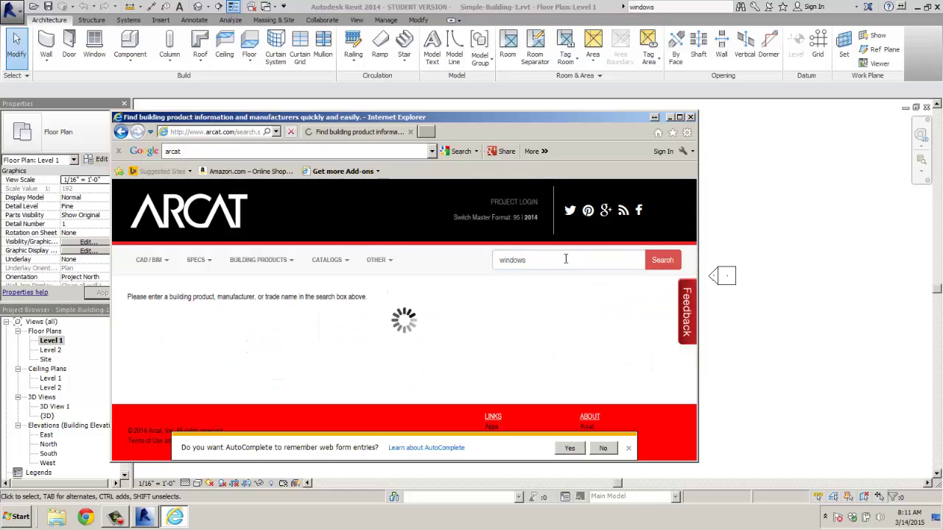
scroll(494, 305, down, 5)
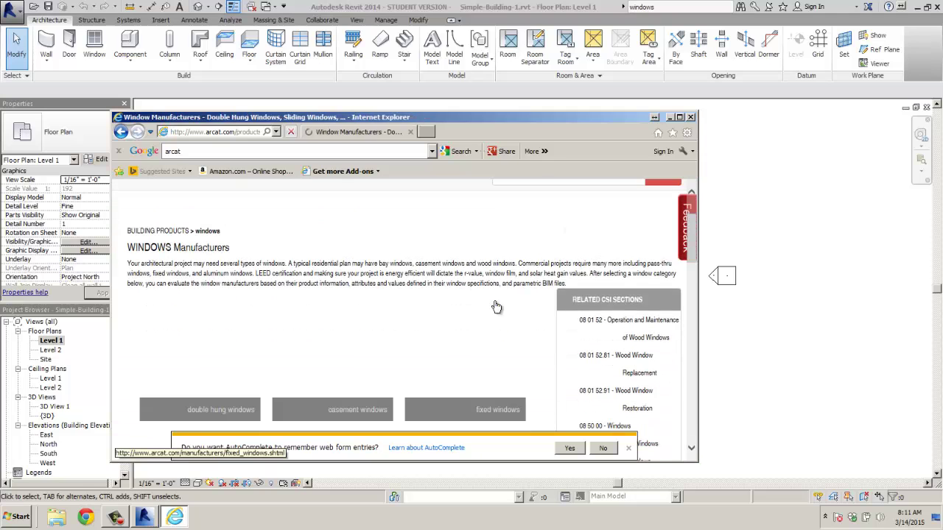
scroll(494, 305, up, 3)
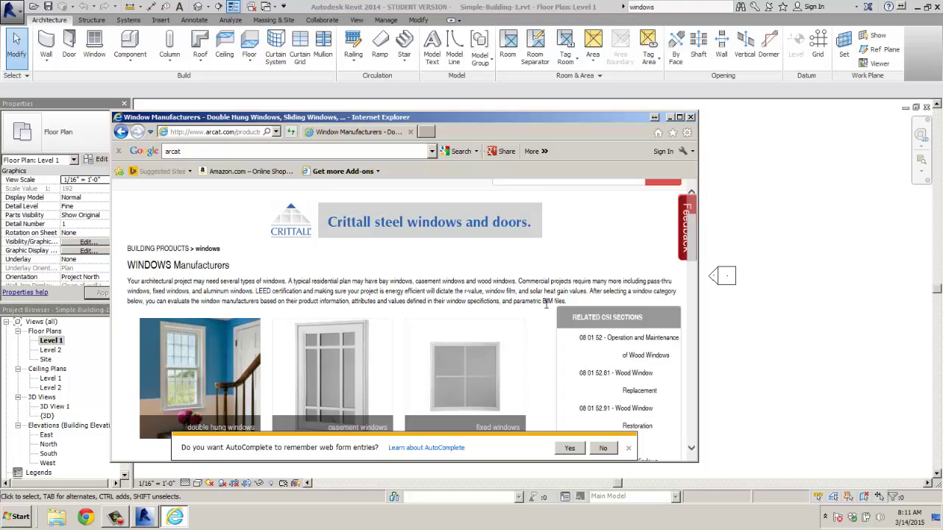
scroll(549, 313, down, 2)
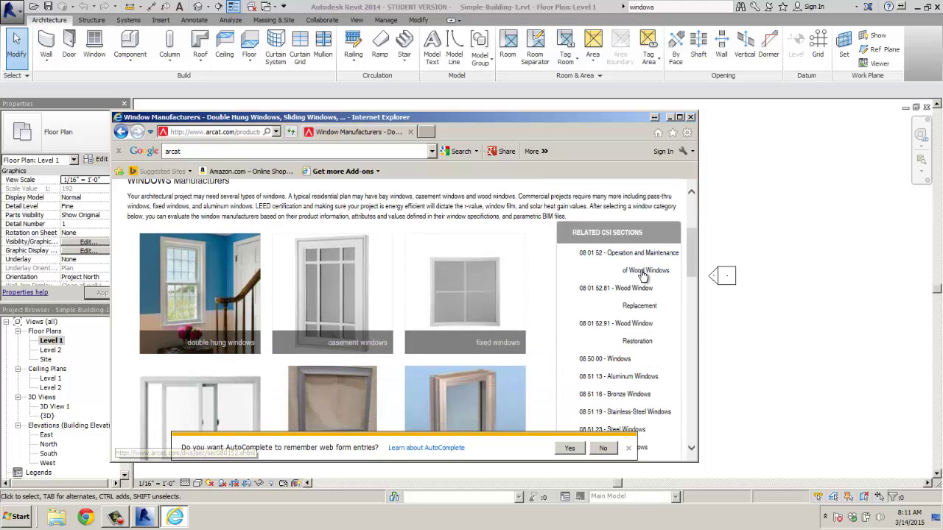
Step: Open the 08 52 00 Wood Windows section and look through its list of manufacturers
scroll(648, 332, down, 2)
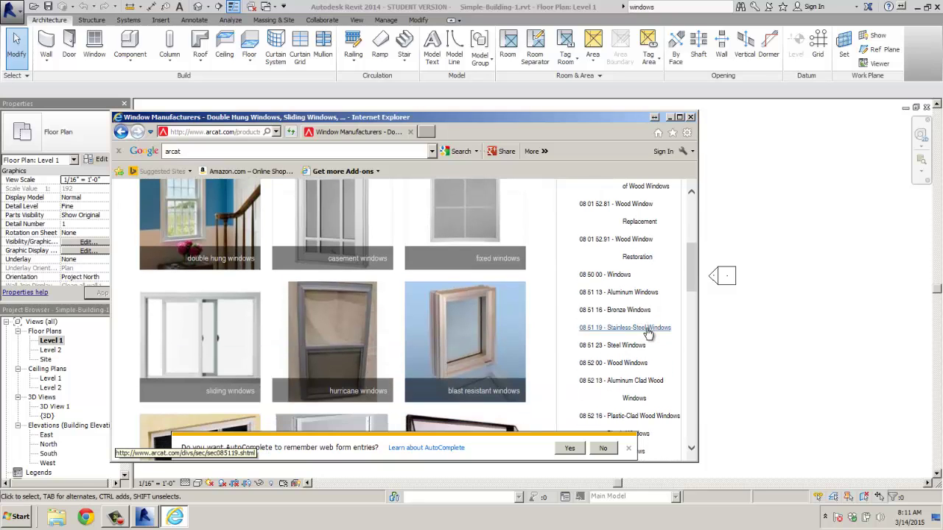
click(624, 363)
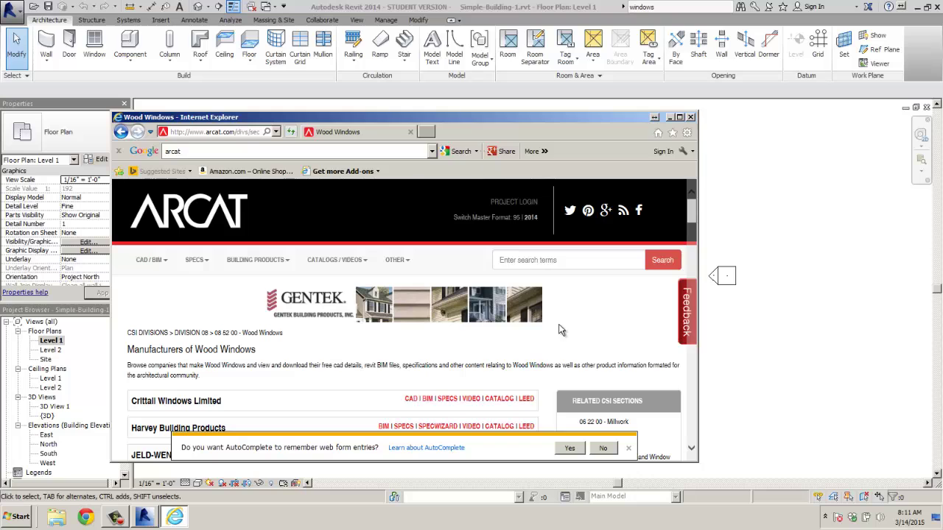
scroll(560, 327, down, 2)
scroll(560, 327, down, 2)
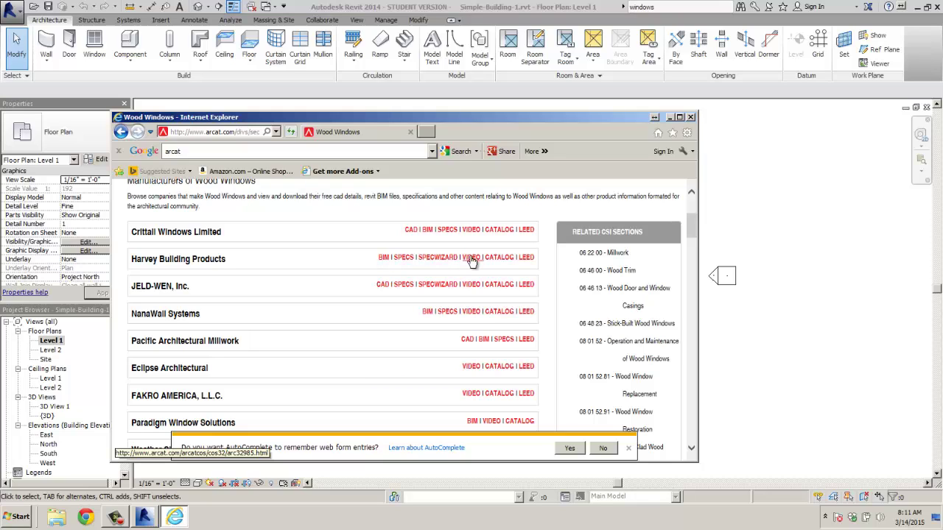
Step: Open Harvey Building Products' page, declining AutoComplete for web forms, and view the BIM content for its Vinyl Replacement Windows
click(383, 258)
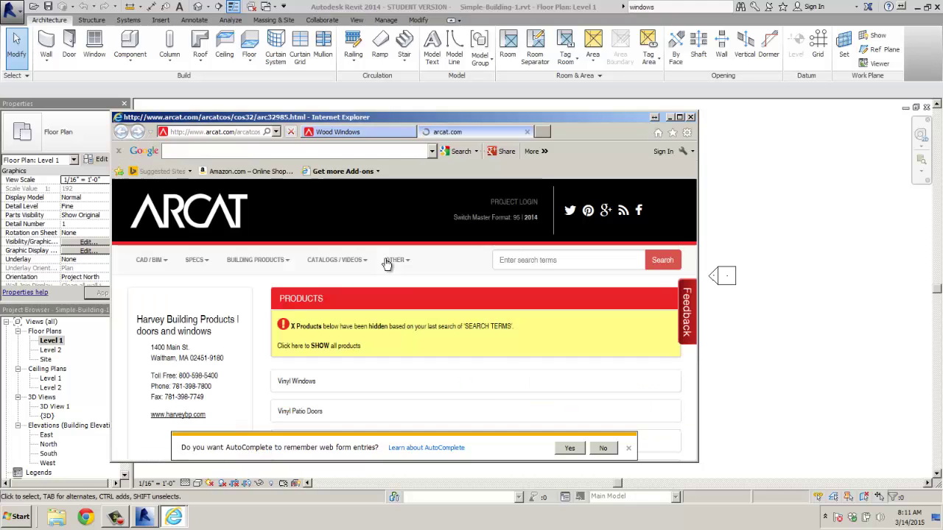
click(604, 449)
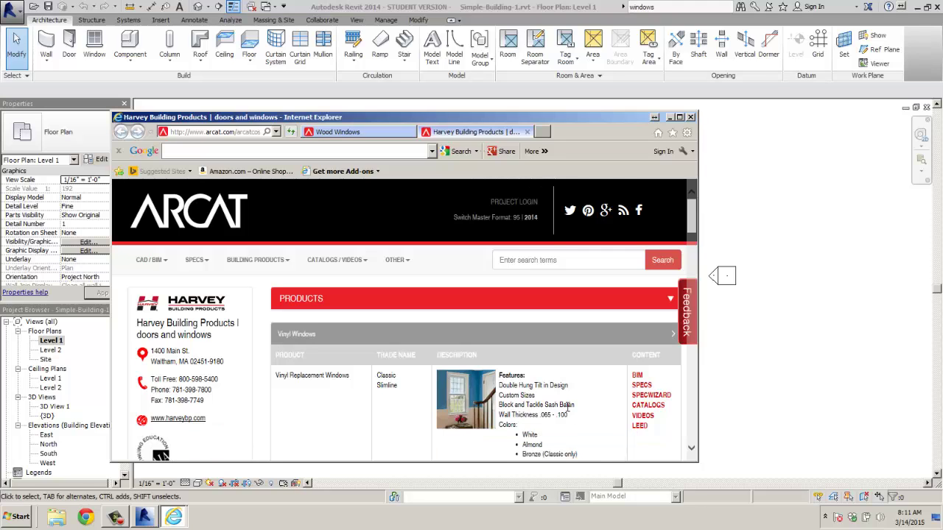
scroll(567, 408, down, 3)
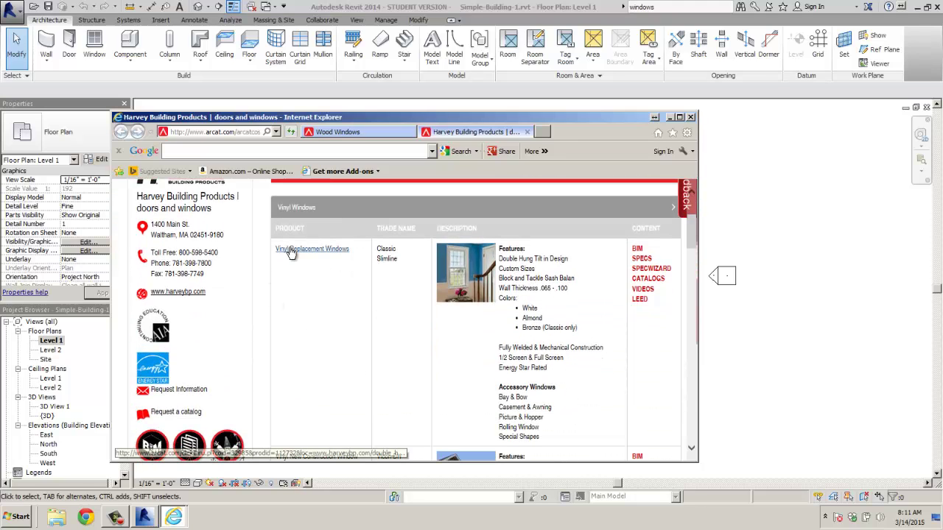
click(638, 250)
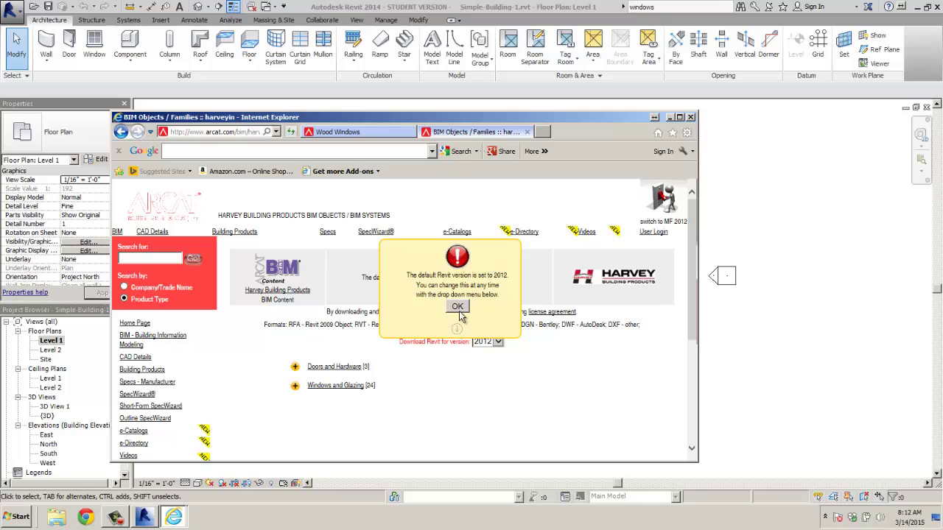
click(457, 306)
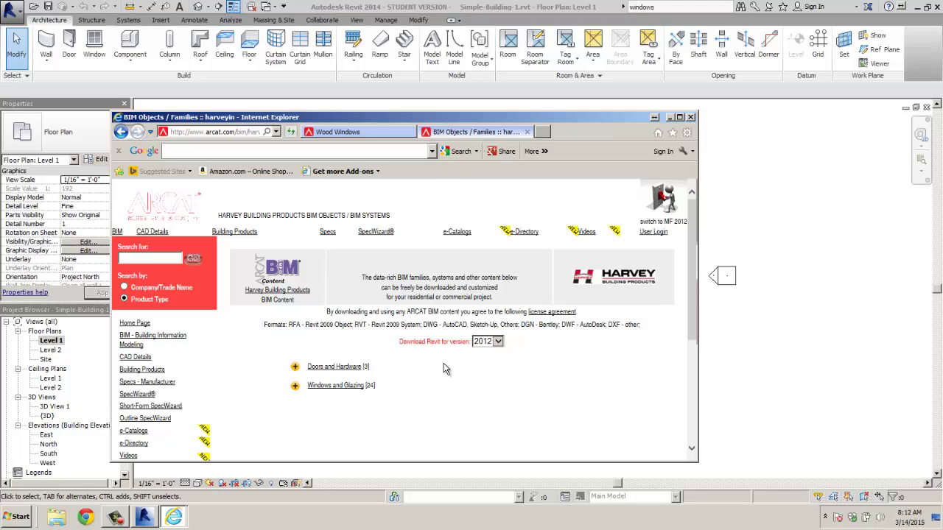
Step: Return to Harvey's product listing and view the BIM content for the Vinyl New Construction Window
click(277, 295)
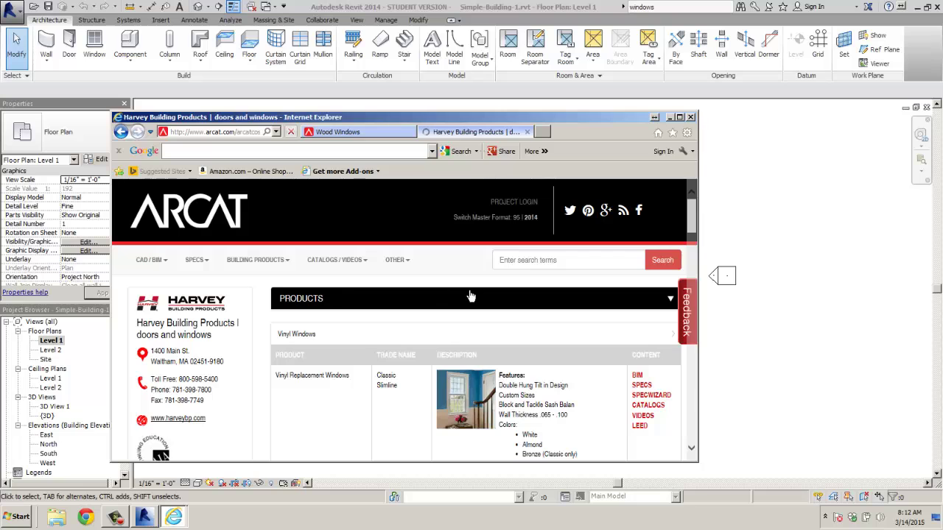
scroll(472, 296, down, 3)
scroll(472, 297, down, 3)
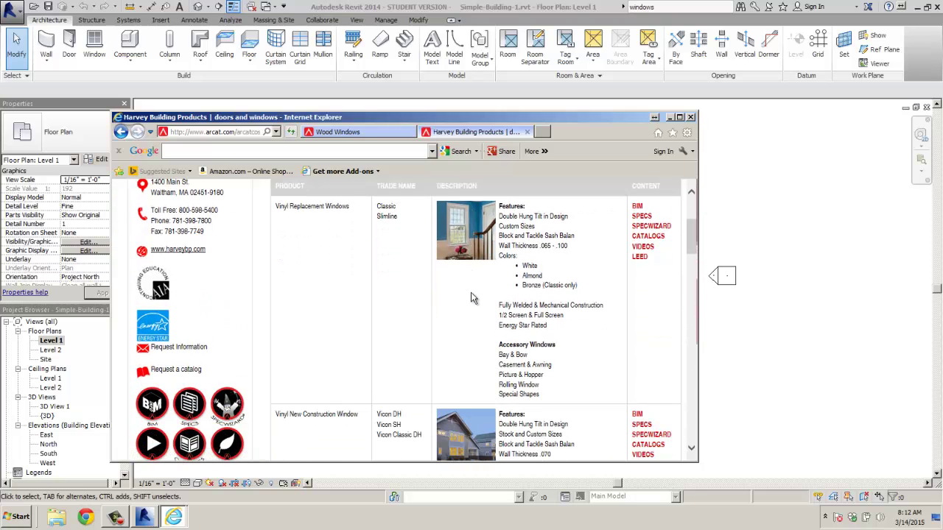
scroll(472, 297, down, 3)
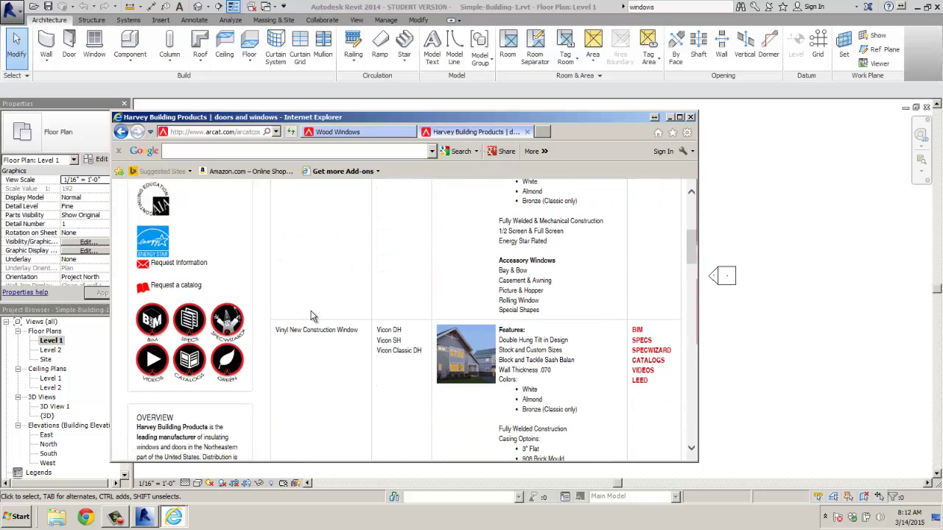
scroll(365, 300, up, 6)
scroll(368, 303, down, 5)
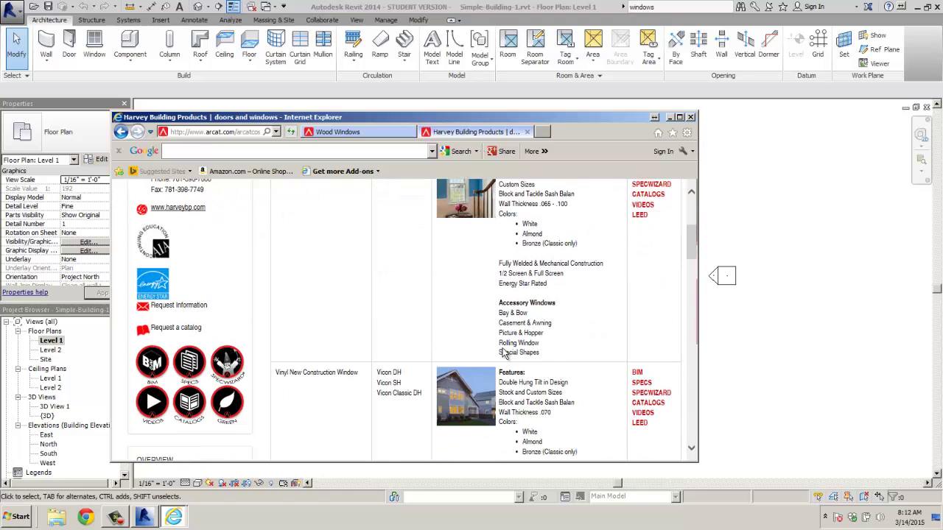
click(638, 373)
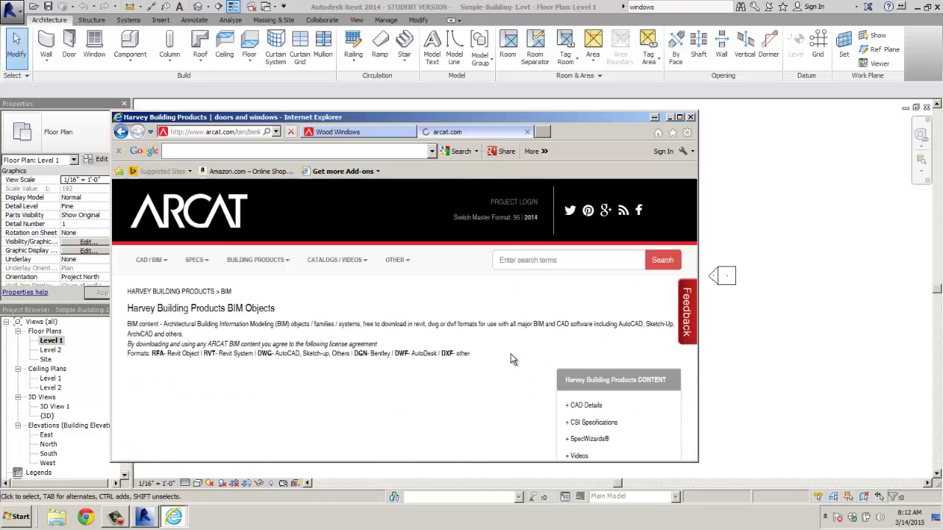
scroll(520, 356, down, 2)
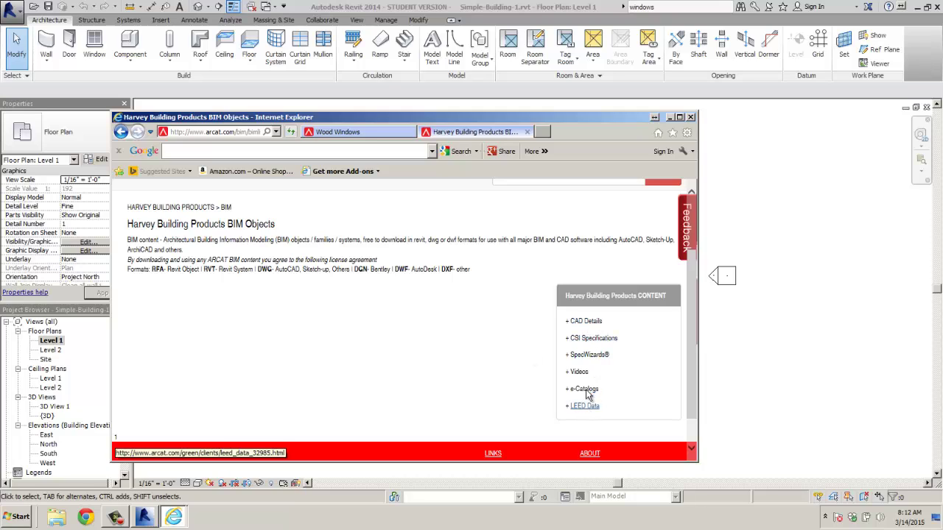
Step: Open Harvey's CAD details and look through the downloadable details for the Vinyl New Construction Window
click(586, 321)
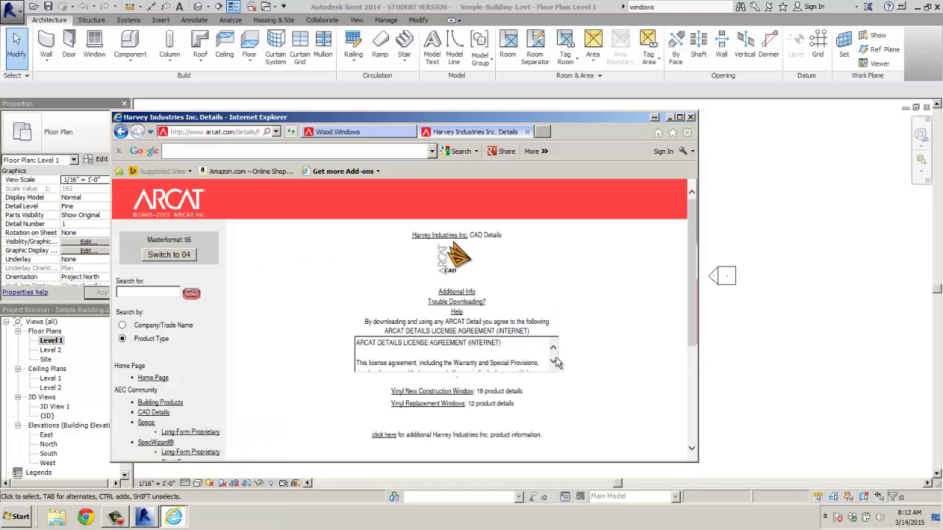
click(441, 392)
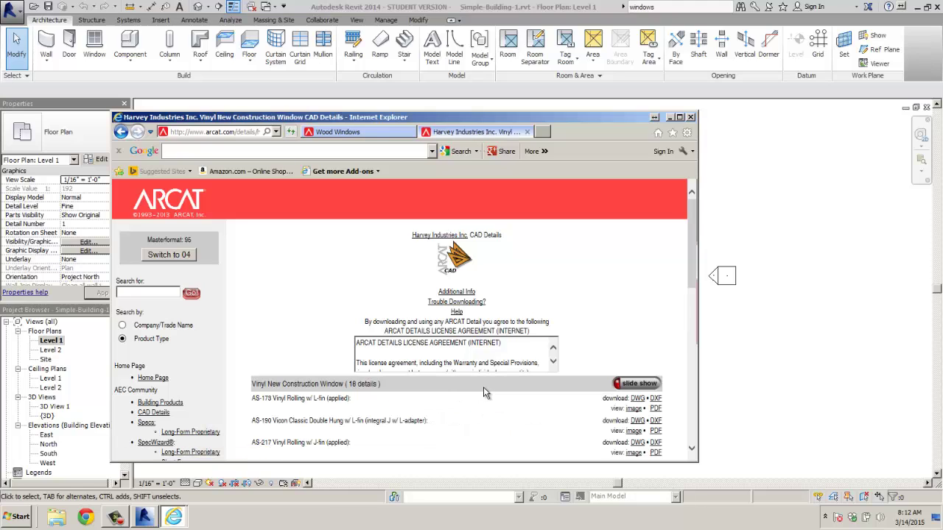
scroll(484, 392, down, 3)
scroll(485, 393, down, 7)
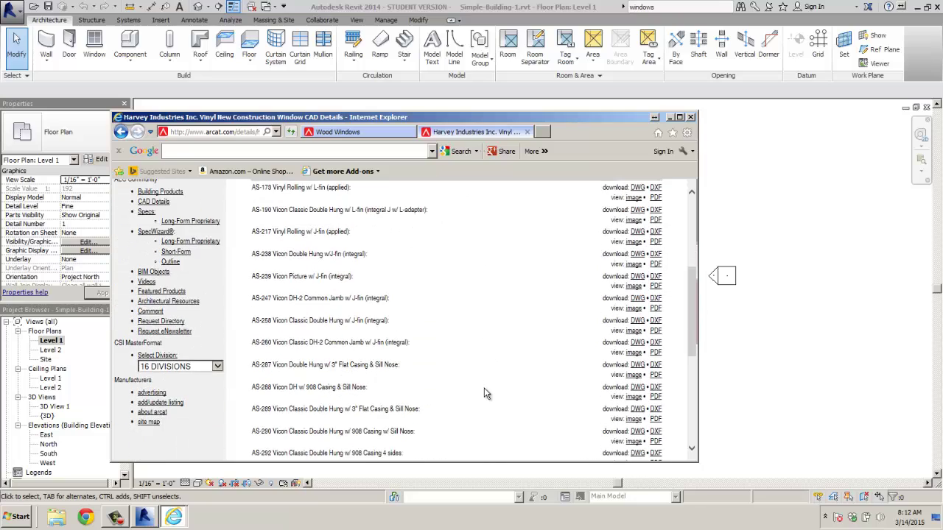
scroll(485, 393, up, 5)
scroll(484, 393, up, 4)
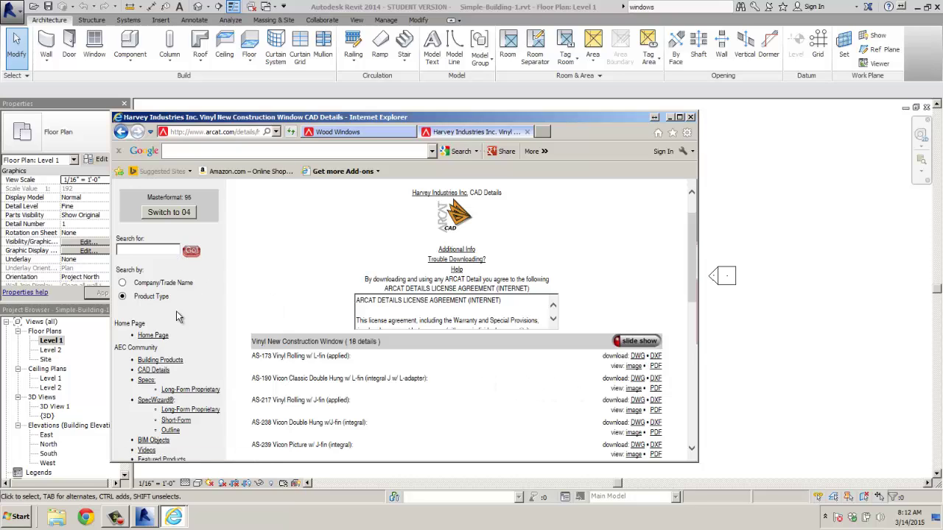
Step: Go back through the visited ARCAT pages to the original Harvey Building Products product listing
click(120, 132)
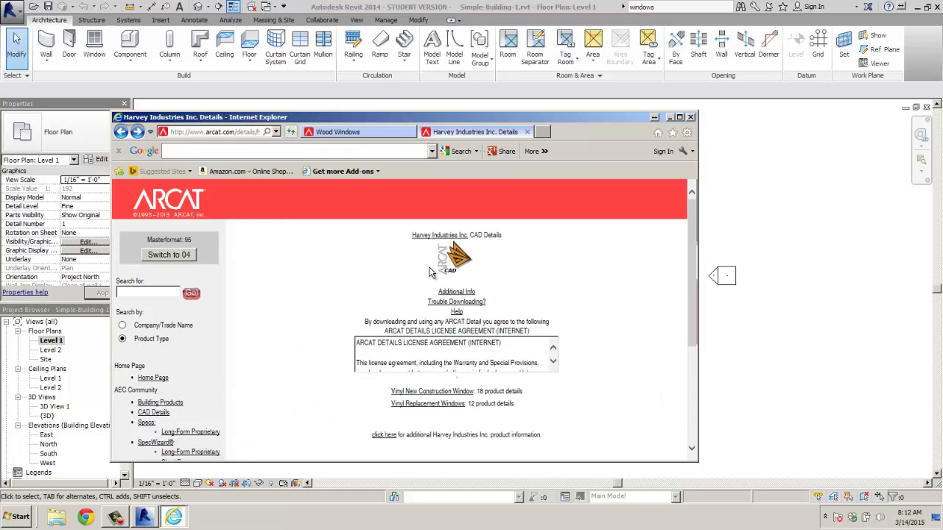
scroll(389, 272, down, 3)
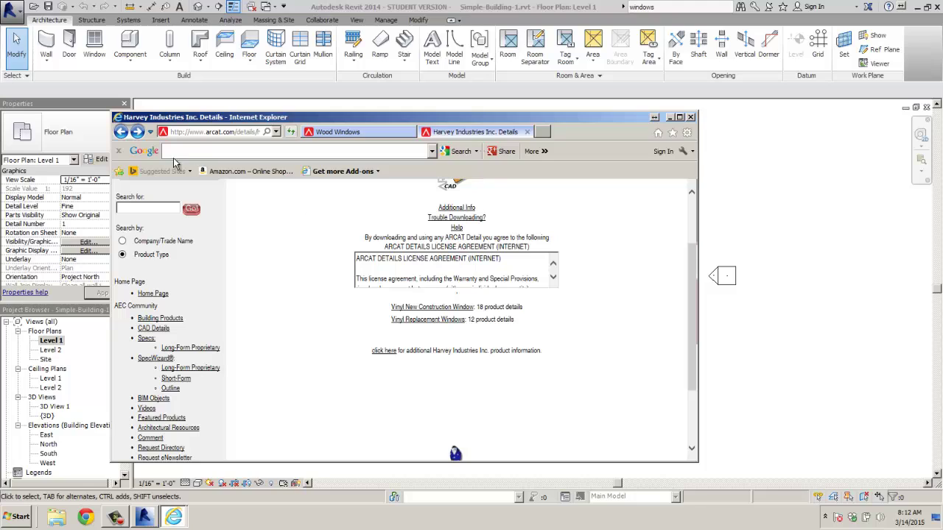
click(120, 132)
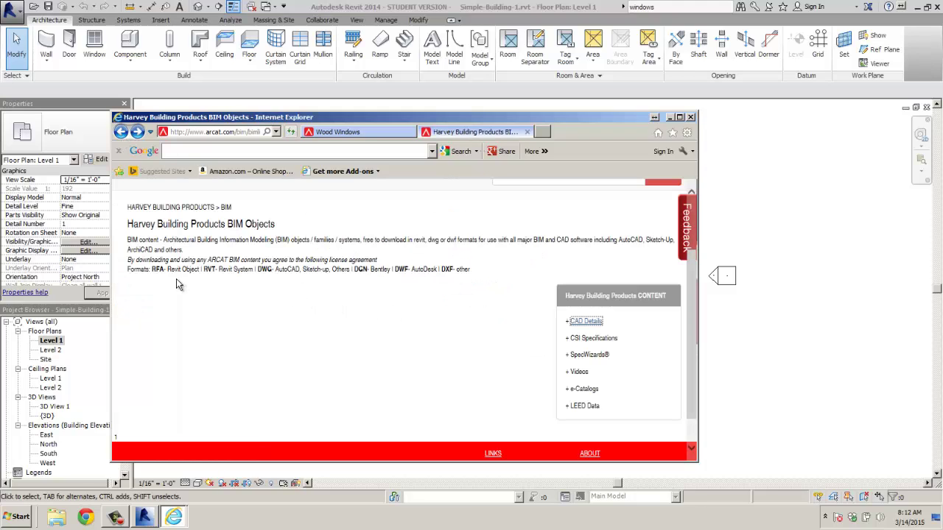
click(121, 132)
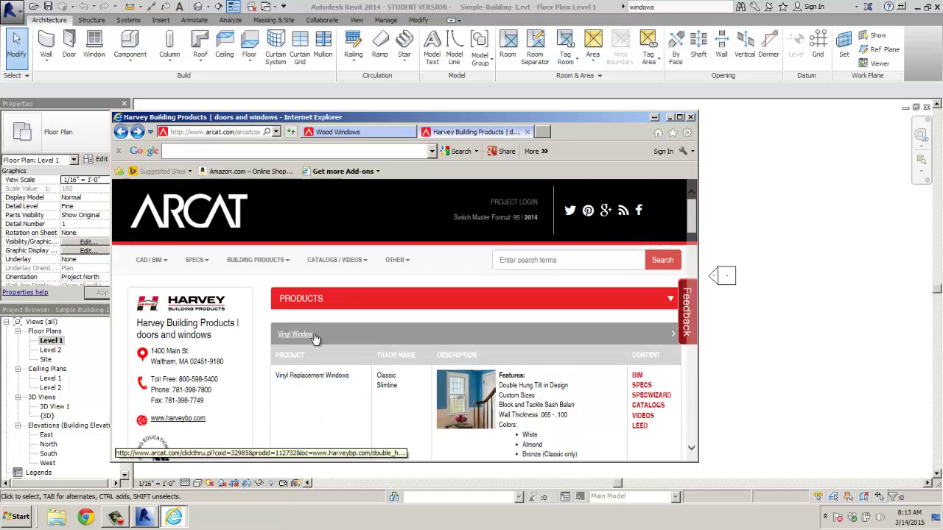
click(121, 132)
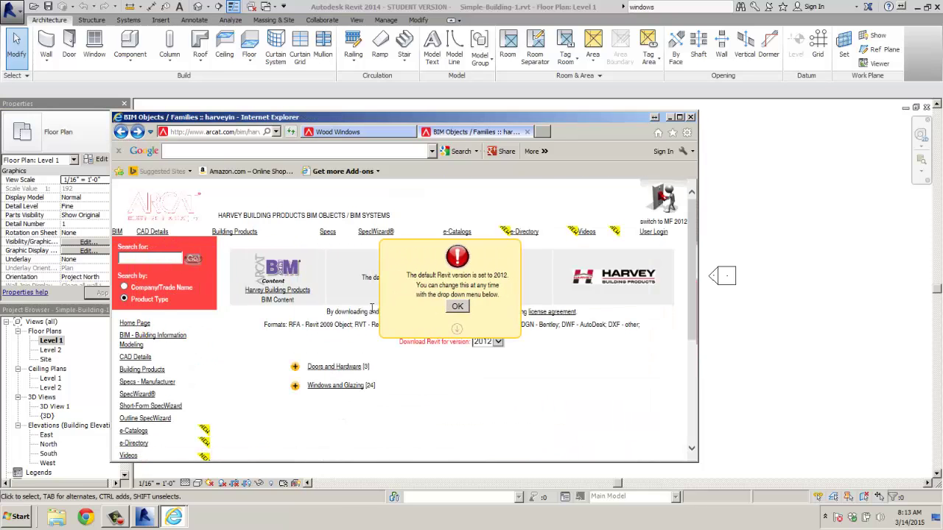
click(457, 307)
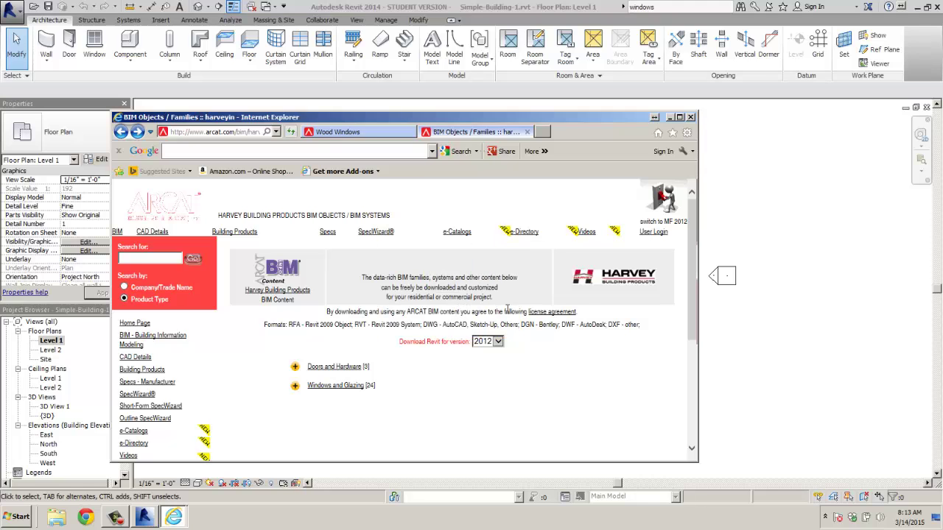
click(121, 132)
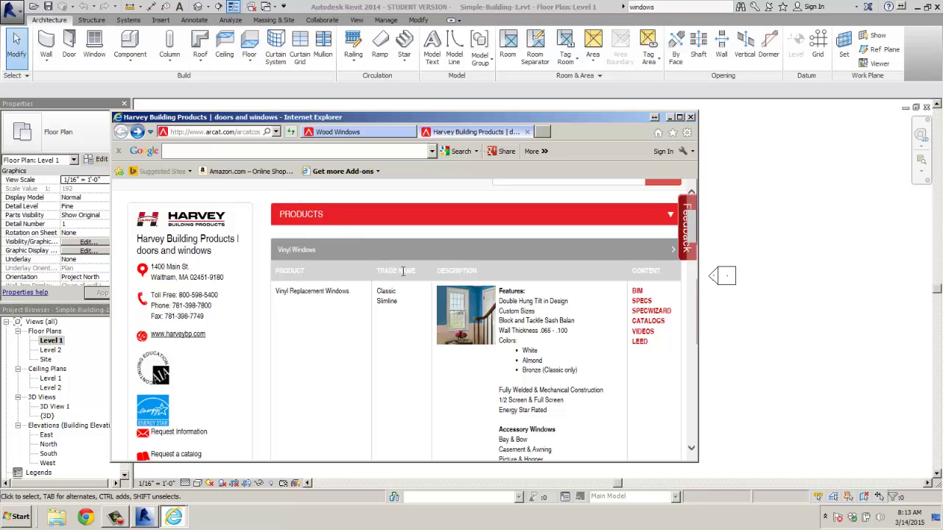
Step: Open the BIM content for Vinyl Replacement Windows and set the Revit download version to 2013
click(638, 293)
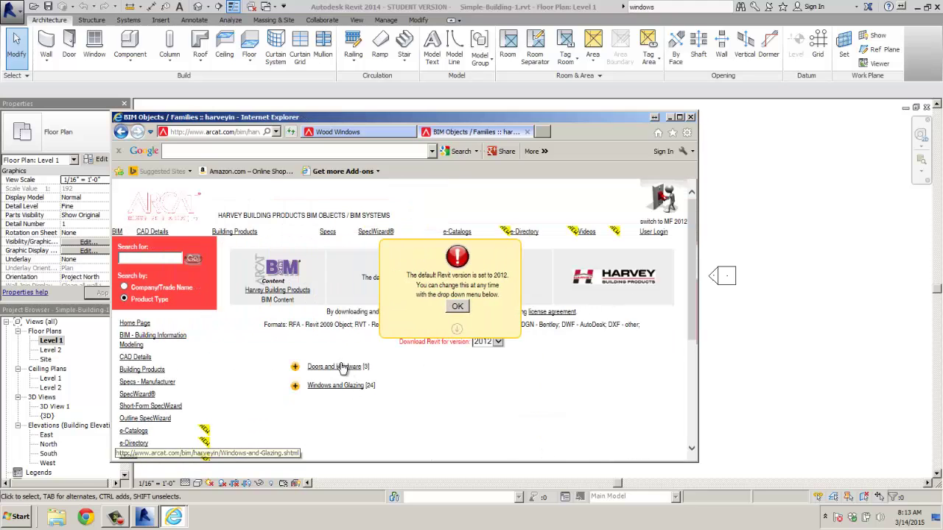
click(457, 308)
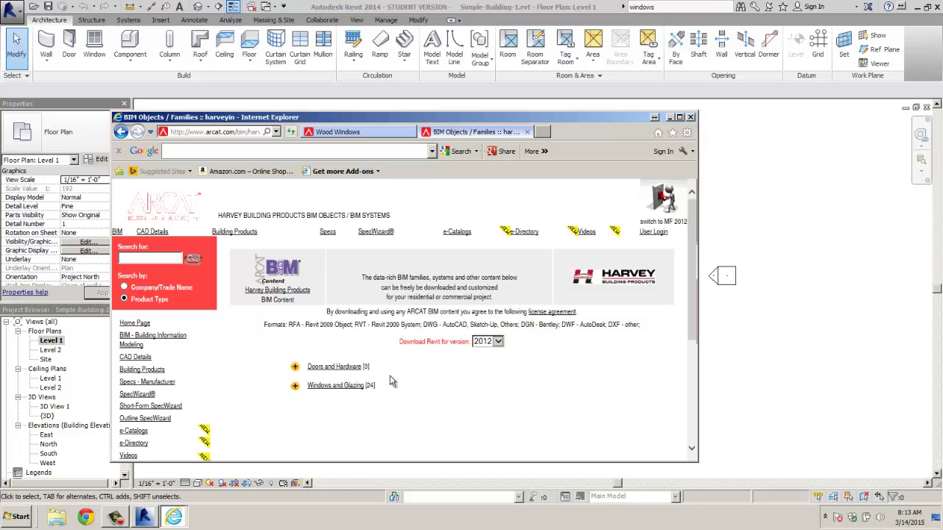
click(498, 345)
click(488, 334)
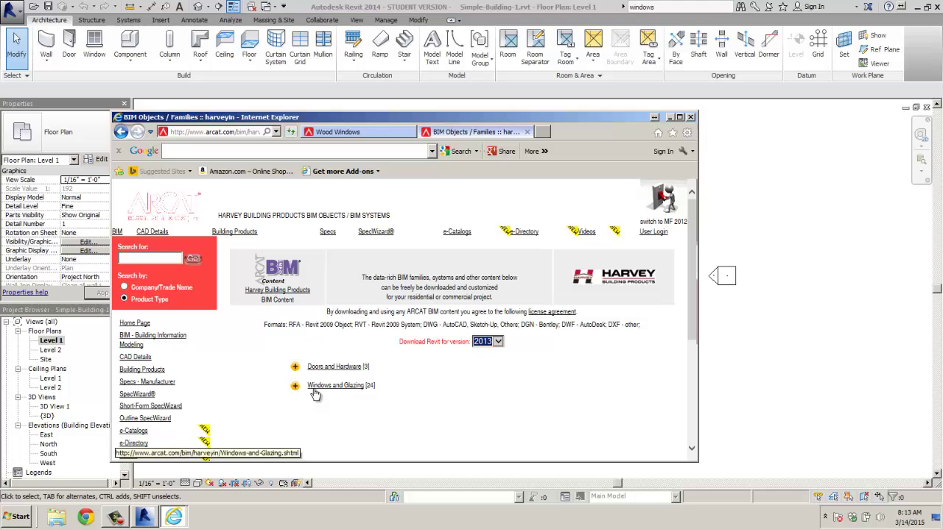
Step: Open ARCAT's general BIM - Building Information Modeling library and look through its divisions and related BIM resources
scroll(295, 390, down, 1)
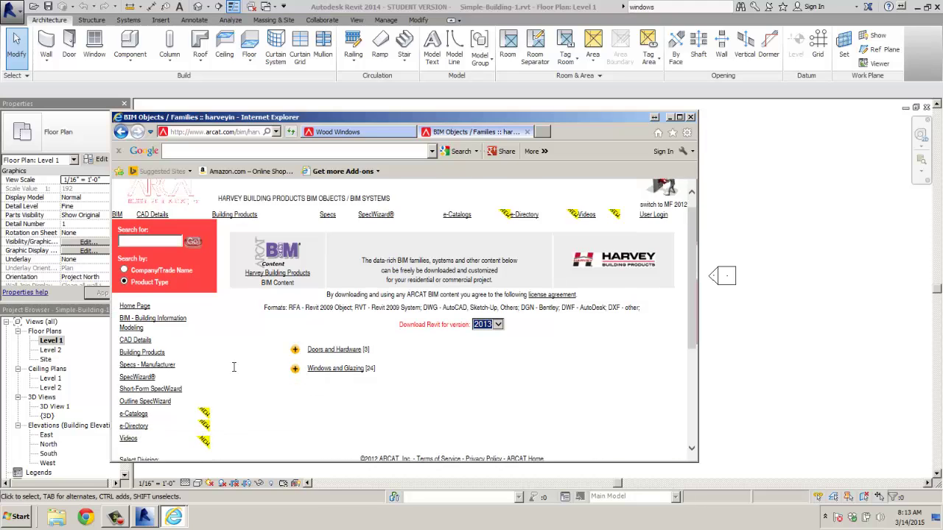
click(140, 296)
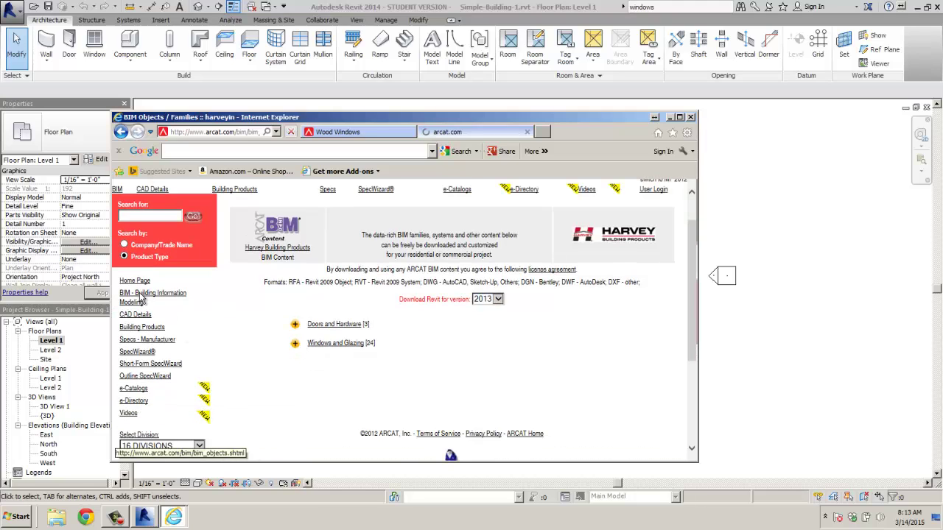
scroll(255, 321, down, 2)
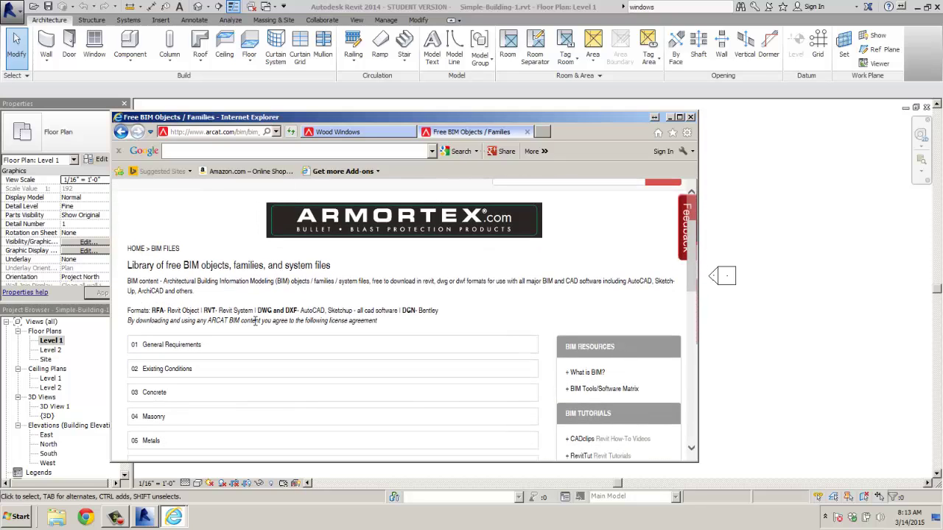
scroll(255, 321, down, 1)
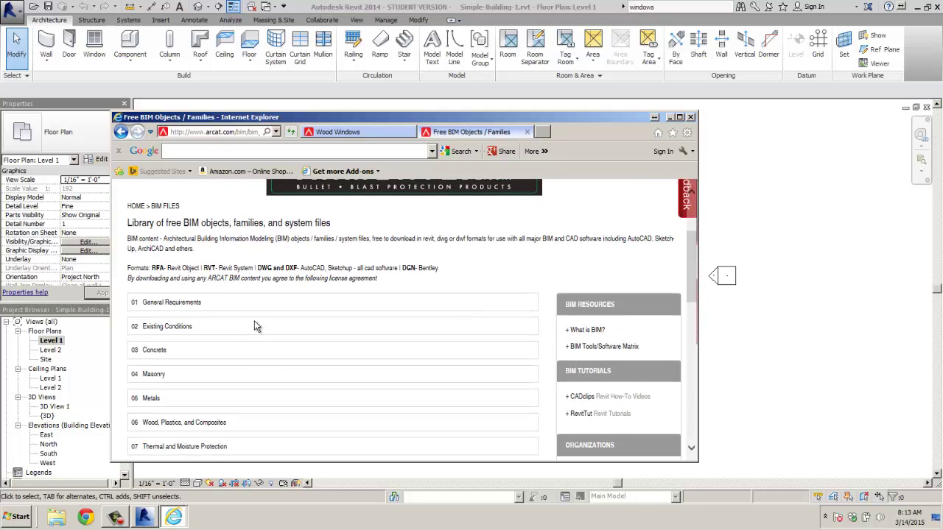
scroll(255, 322, down, 2)
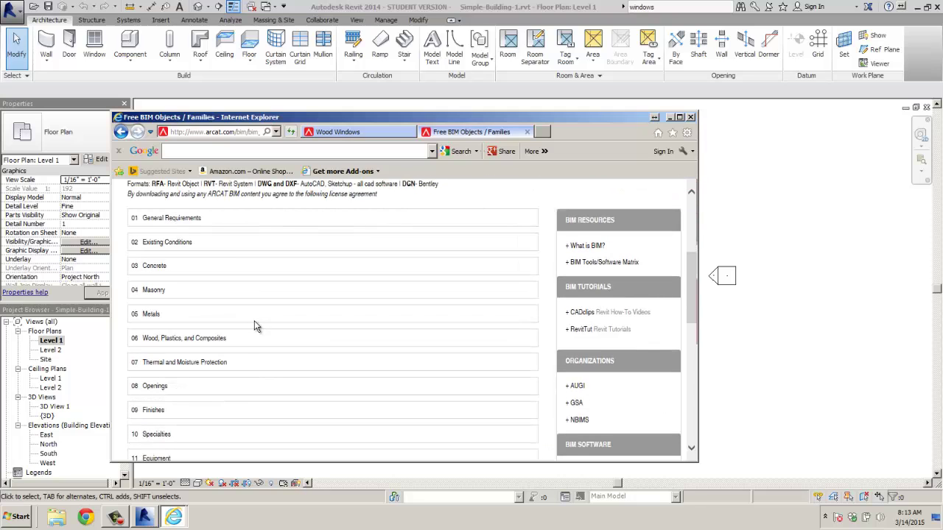
scroll(254, 322, down, 6)
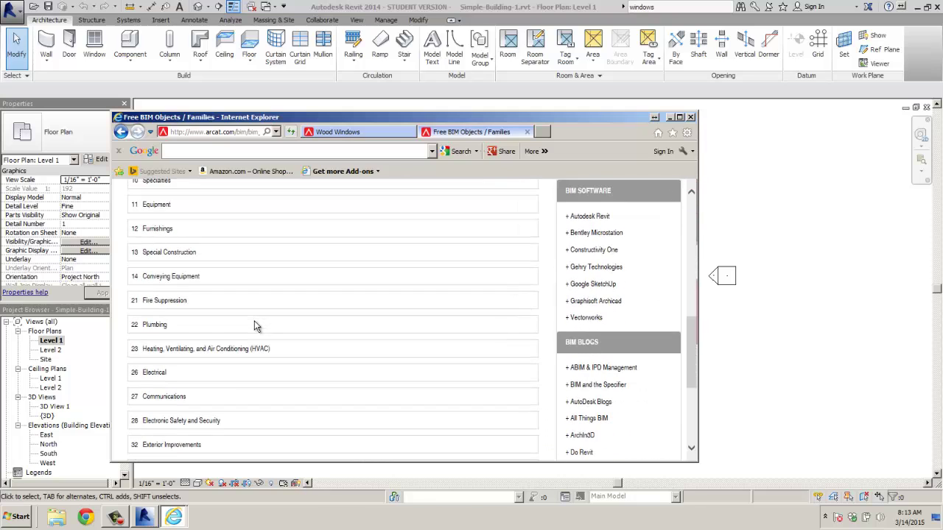
scroll(254, 324, down, 4)
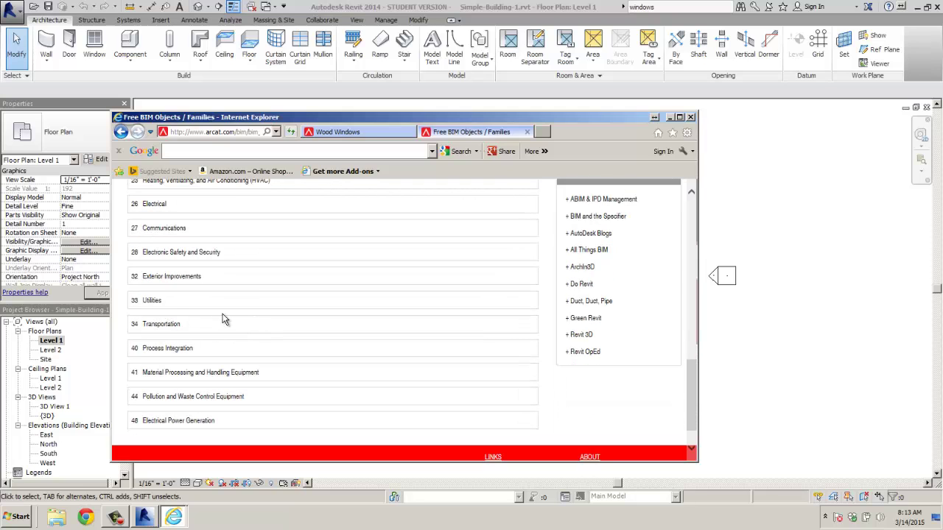
Step: Open the 08 Openings division of the BIM library and look through its door, storefront, window and hardware categories
scroll(226, 324, up, 8)
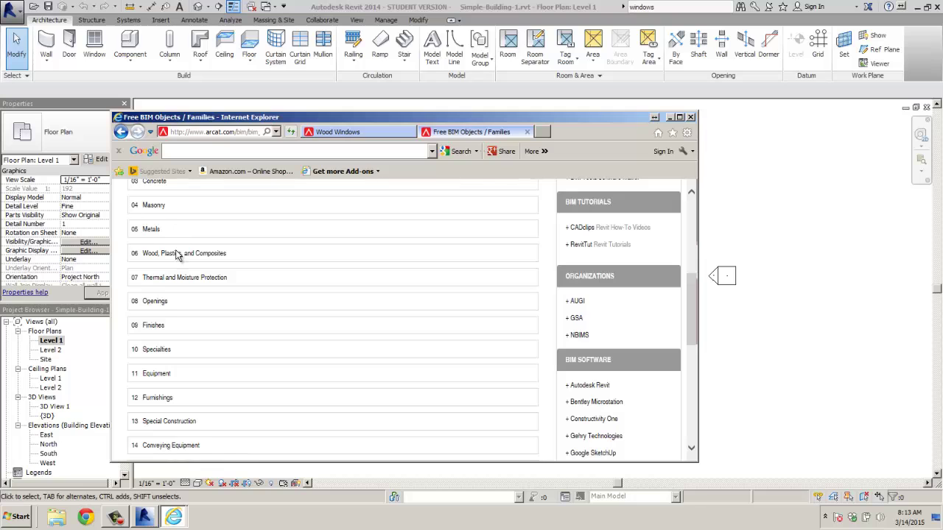
click(156, 302)
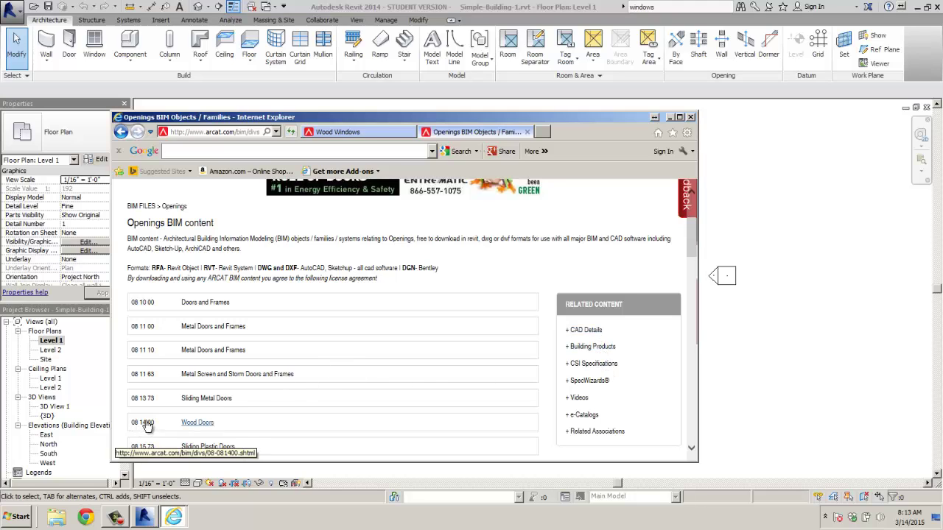
scroll(148, 422, down, 3)
scroll(156, 398, down, 3)
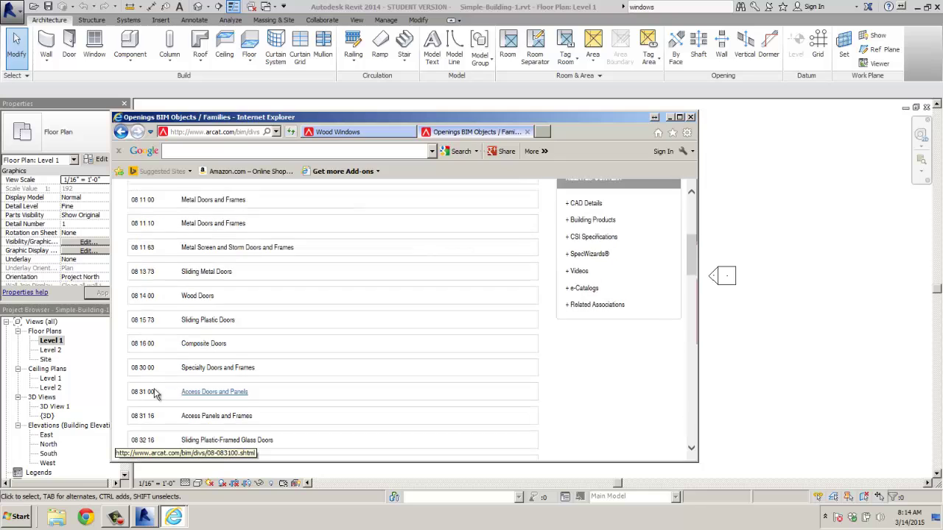
scroll(154, 397, down, 3)
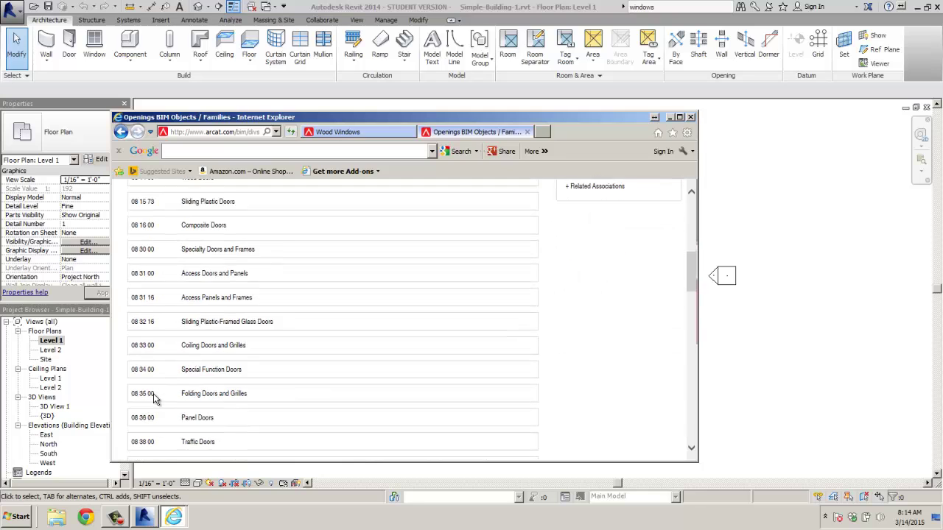
scroll(190, 405, down, 1)
scroll(190, 405, down, 1)
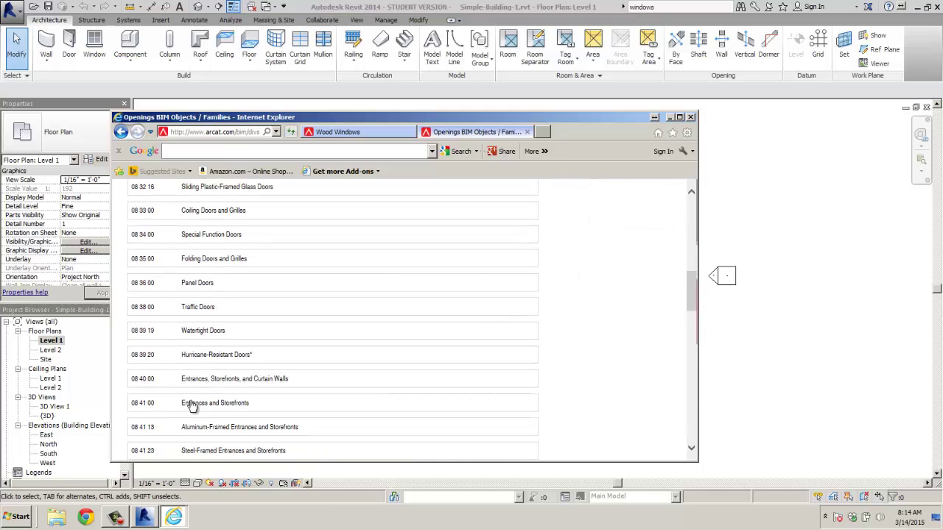
scroll(193, 403, down, 2)
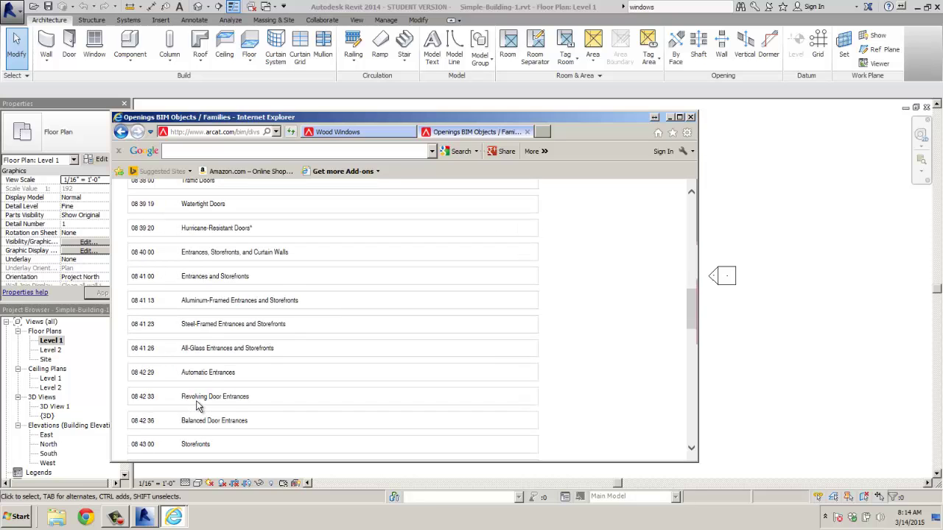
scroll(198, 405, up, 10)
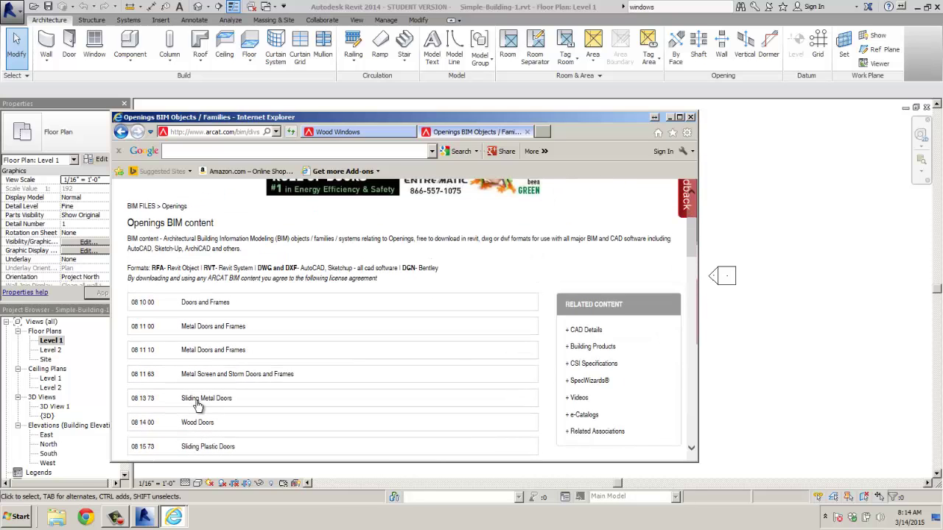
scroll(198, 405, down, 15)
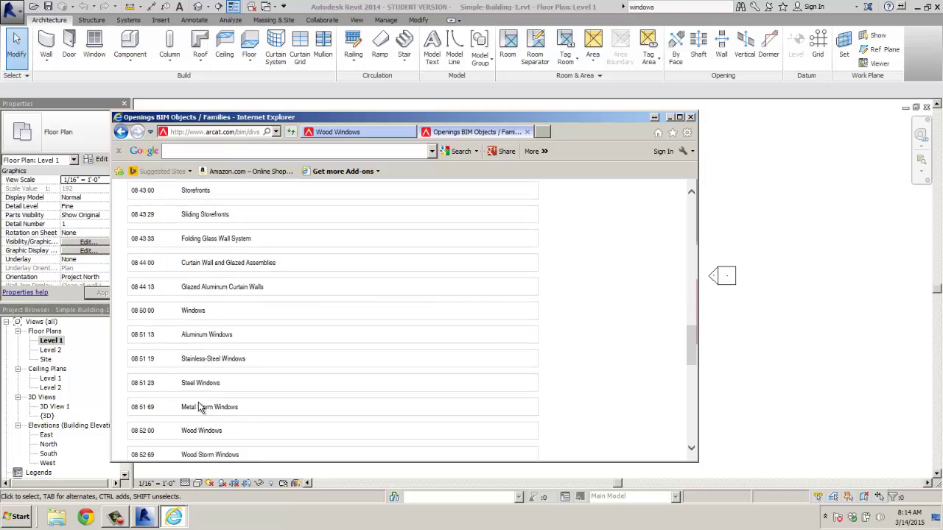
scroll(197, 406, down, 3)
scroll(197, 406, down, 2)
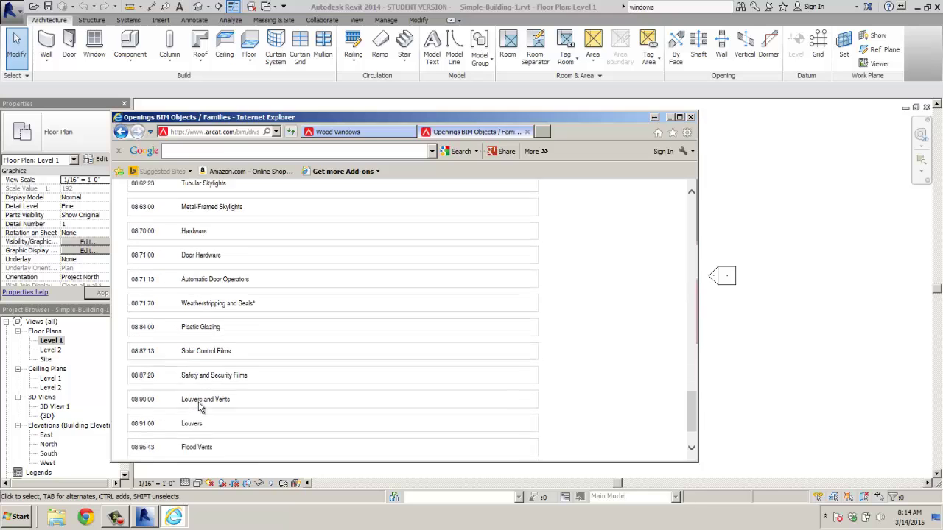
Step: Open the 08 53 13 Vinyl Windows category and go to the CGI Windows and Doors, Inc. BIM content
scroll(198, 408, up, 2)
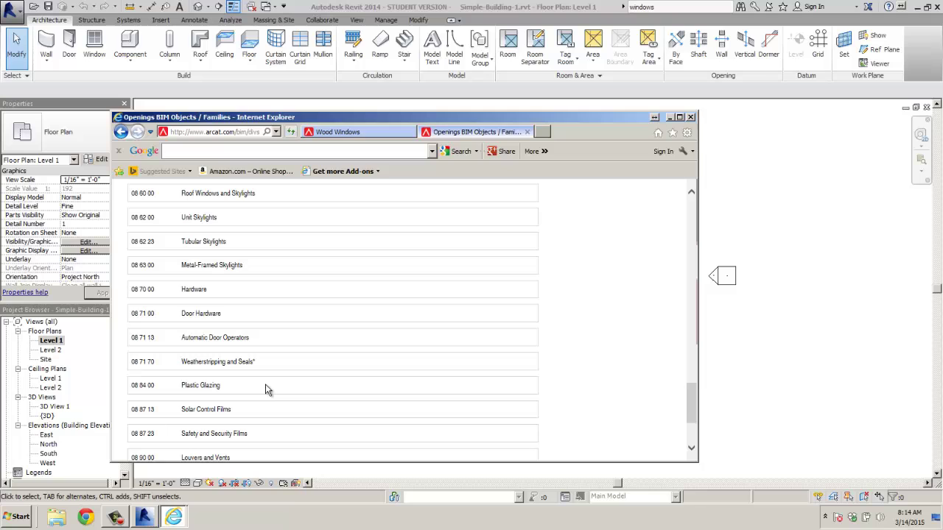
scroll(267, 390, up, 3)
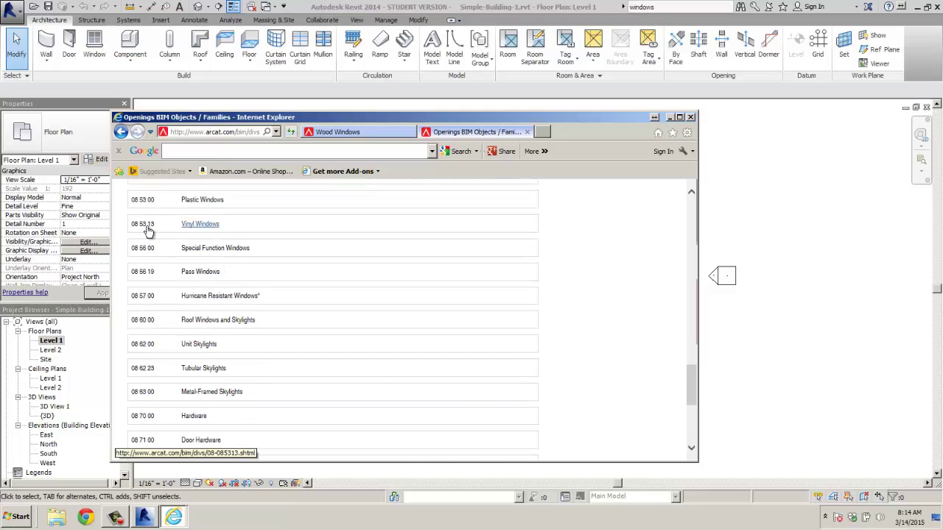
click(200, 225)
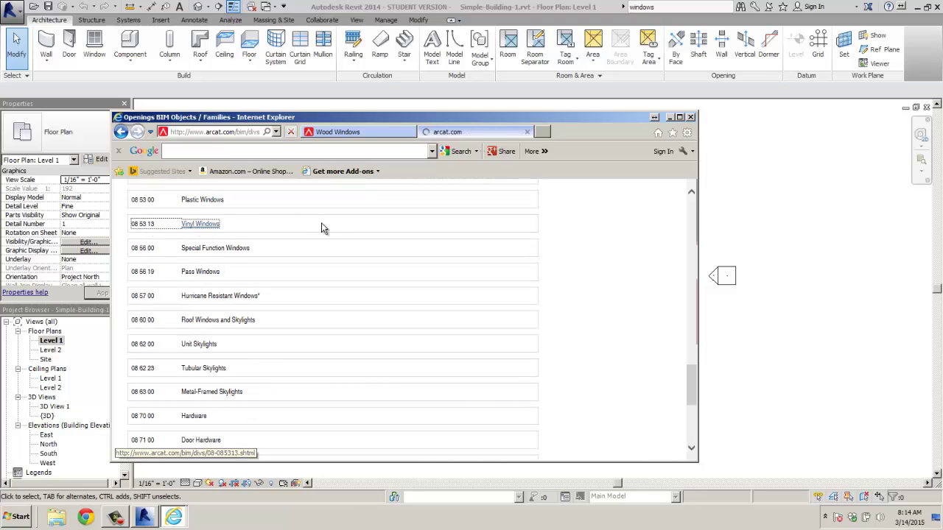
scroll(432, 302, down, 5)
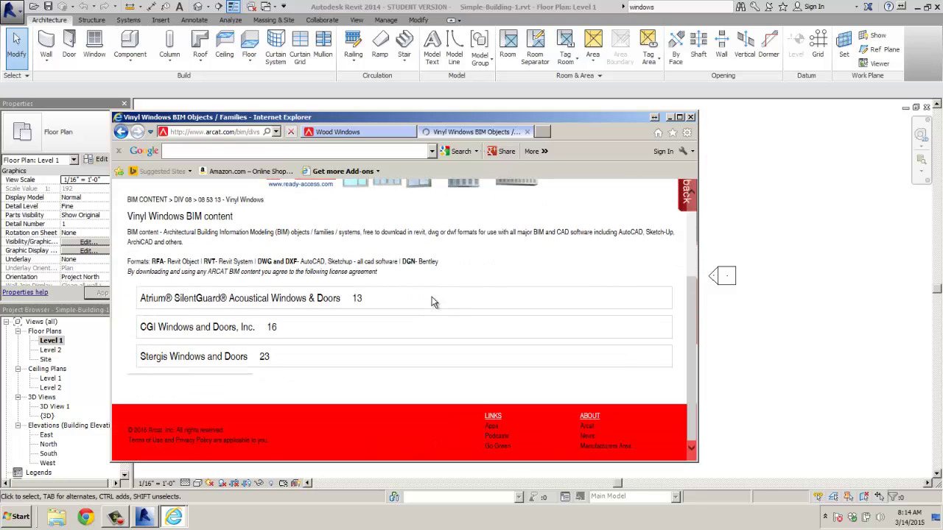
click(210, 327)
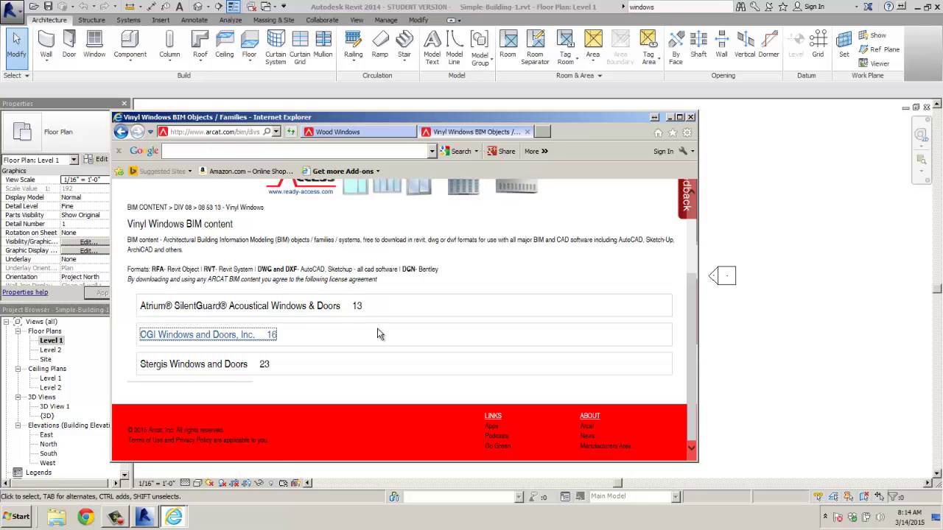
click(254, 336)
Step: Look through CGI's impact resistant vinyl windows and view the preview image of the Horizontal Rolling Windows: Targa XO OX
scroll(359, 336, down, 3)
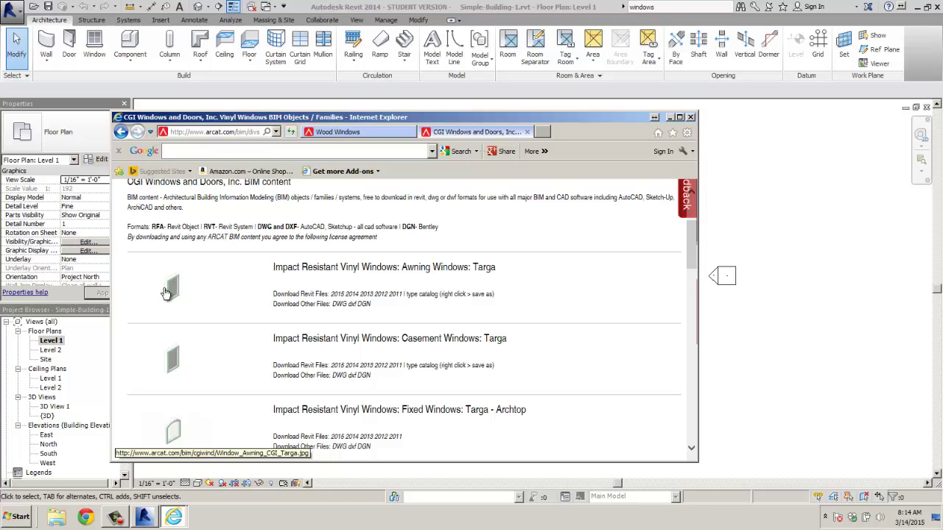
scroll(179, 362, down, 3)
scroll(203, 358, down, 10)
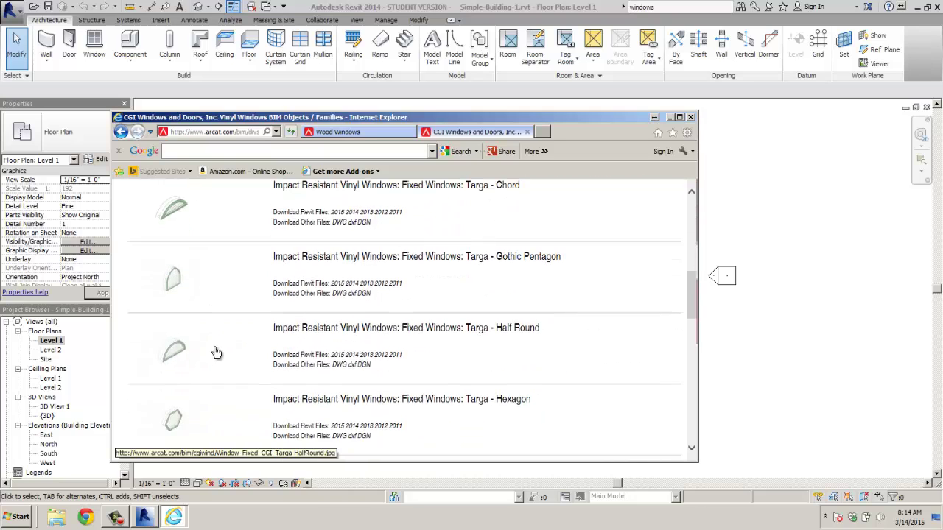
scroll(218, 353, down, 8)
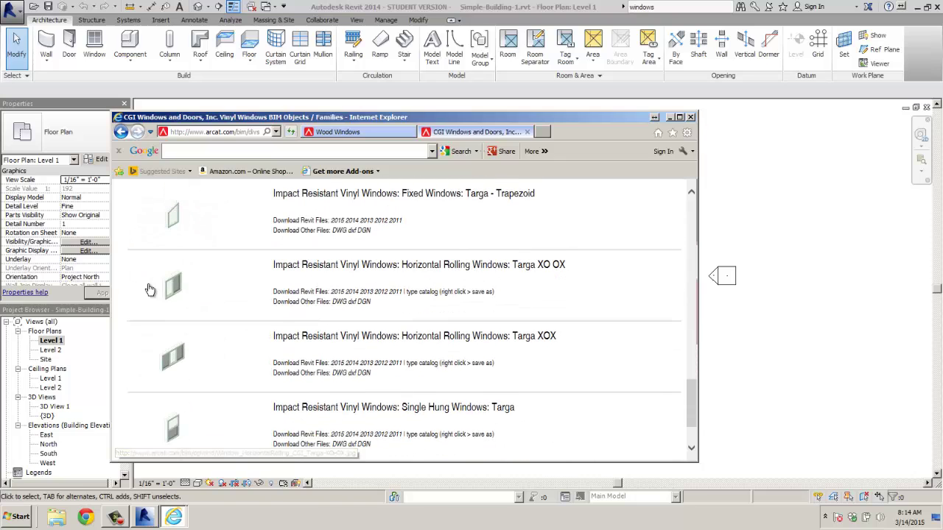
click(174, 287)
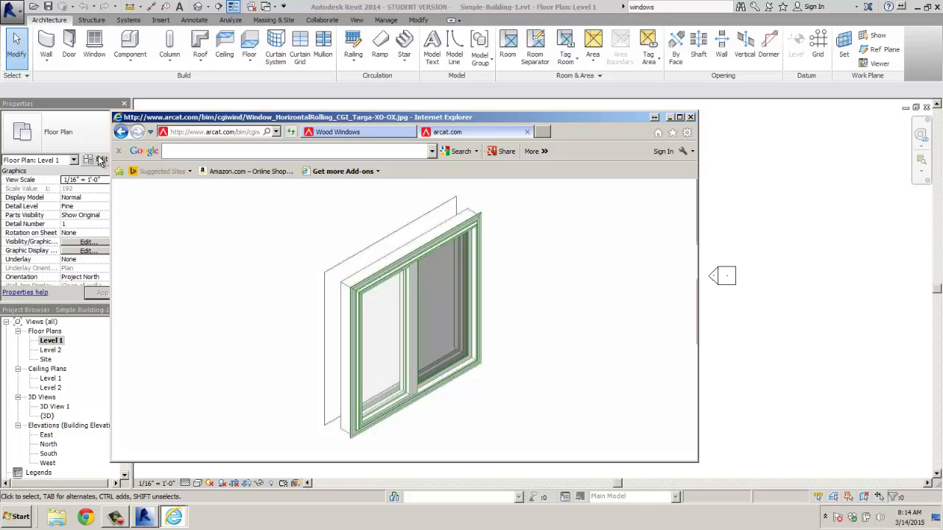
click(120, 132)
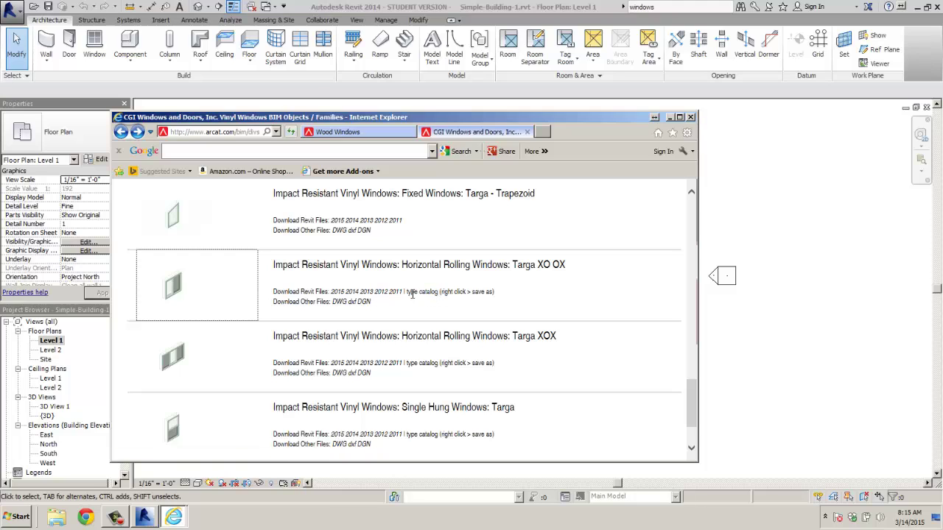
Step: Download the Revit 2014 family of the Horizontal Rolling Windows: Targa XO OX and open the downloaded file in Revit
right_click(190, 296)
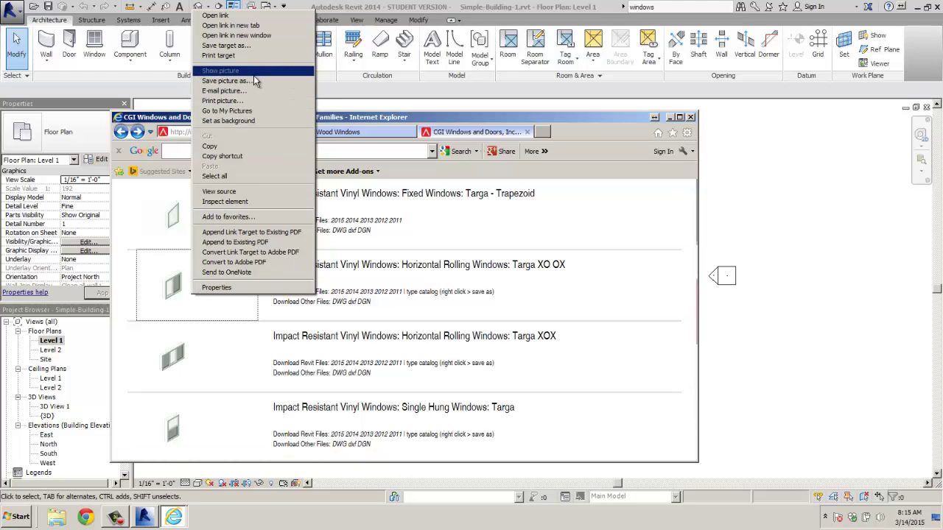
click(392, 294)
right_click(392, 294)
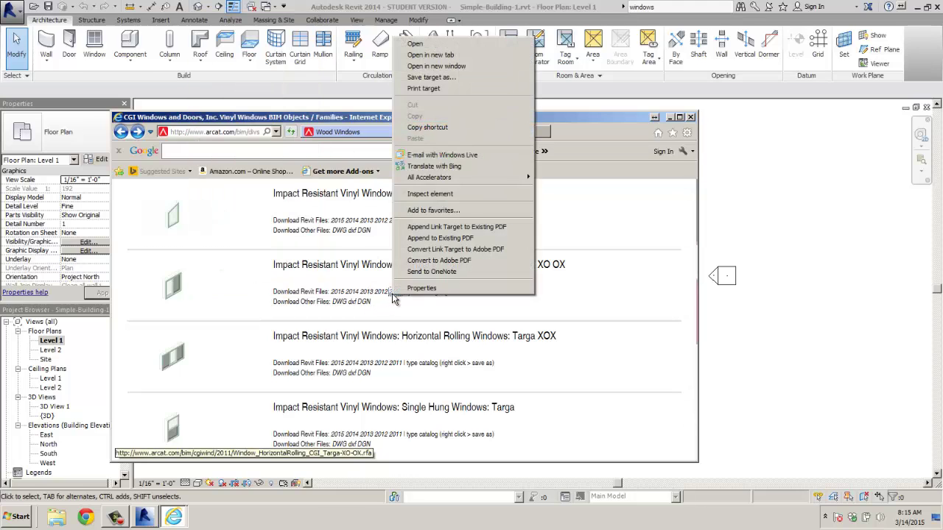
click(352, 293)
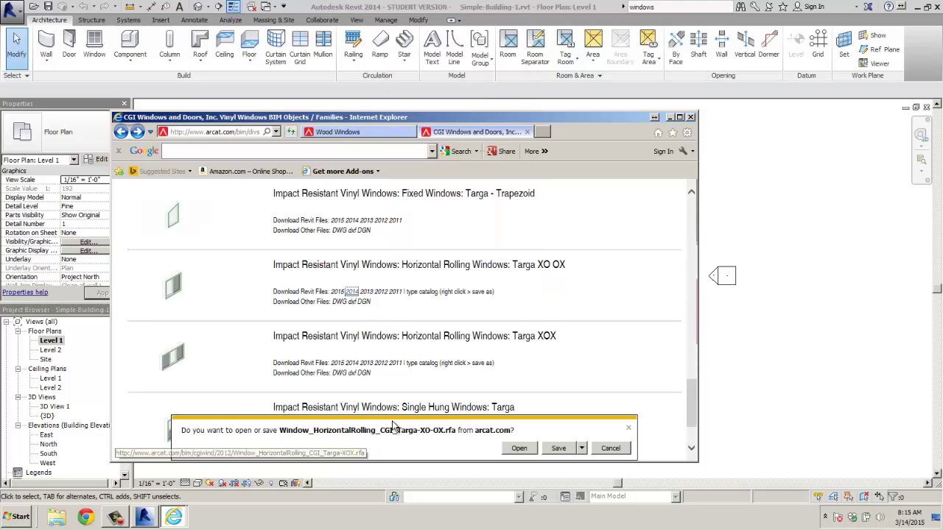
click(559, 450)
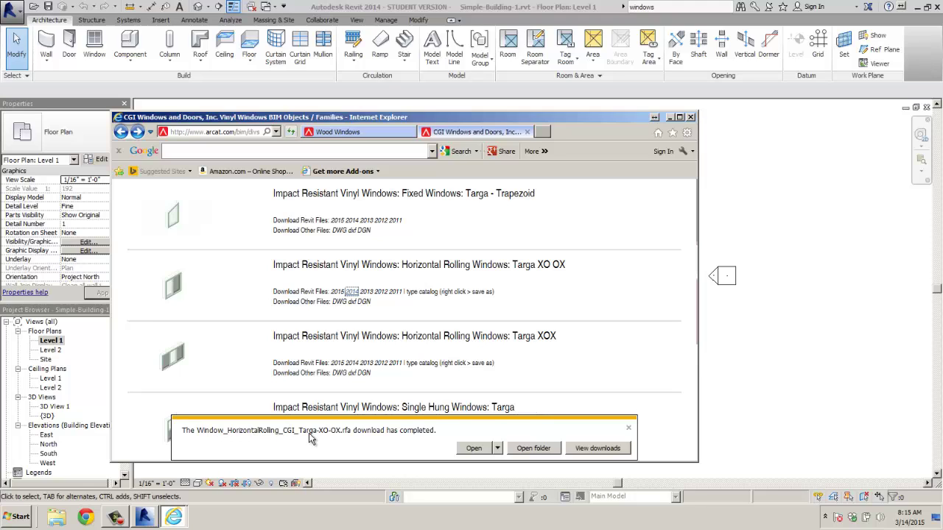
click(597, 447)
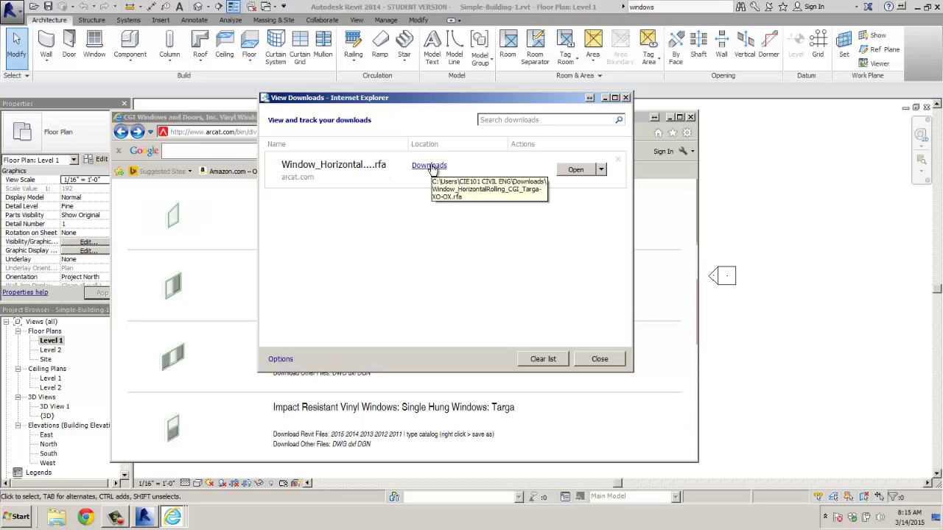
click(573, 170)
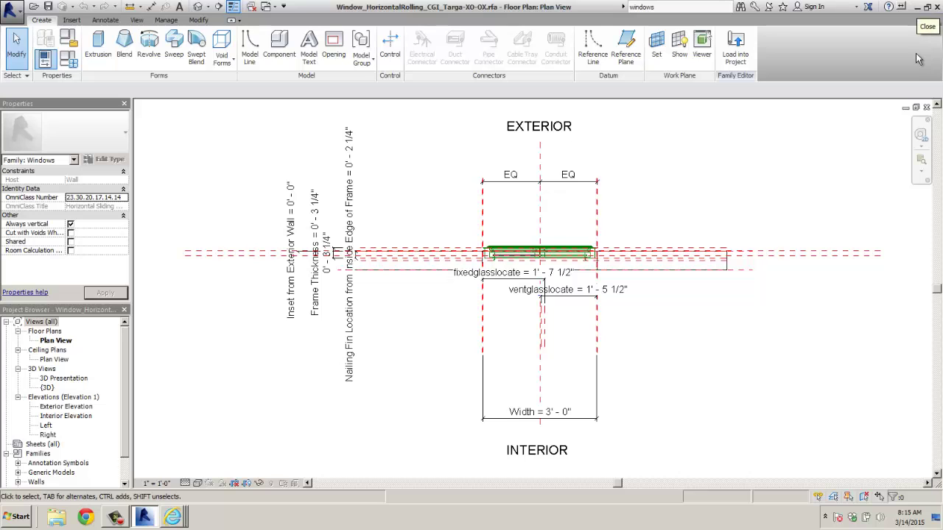
Step: Close Revit with the window family, the downloads list and the browser to return to the desktop
click(936, 6)
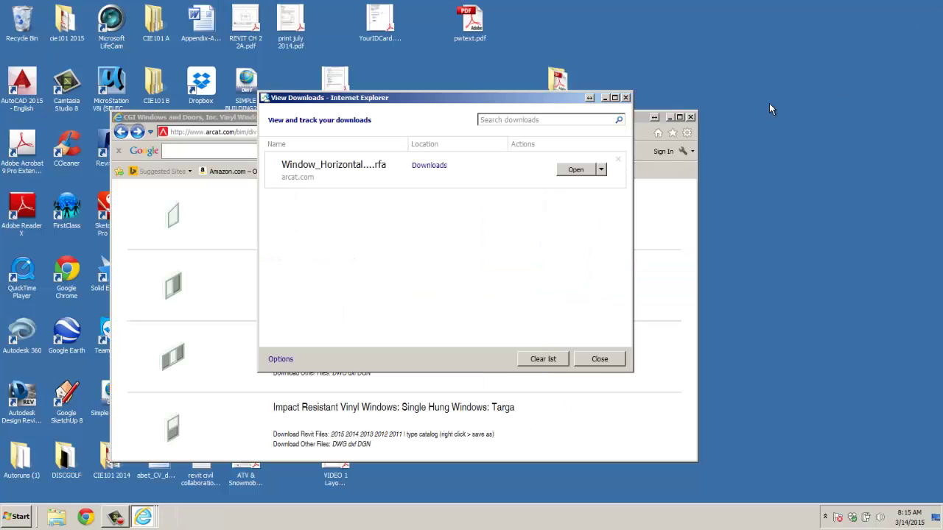
click(626, 98)
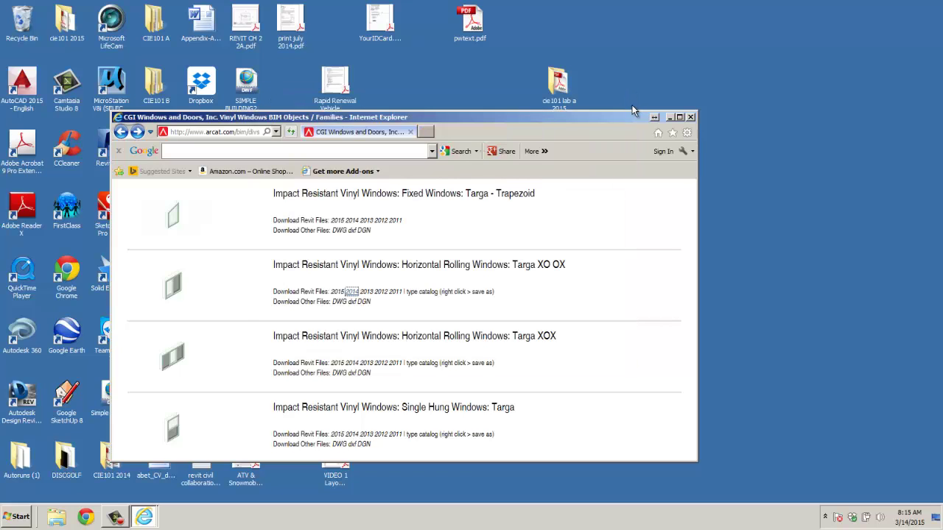
click(690, 117)
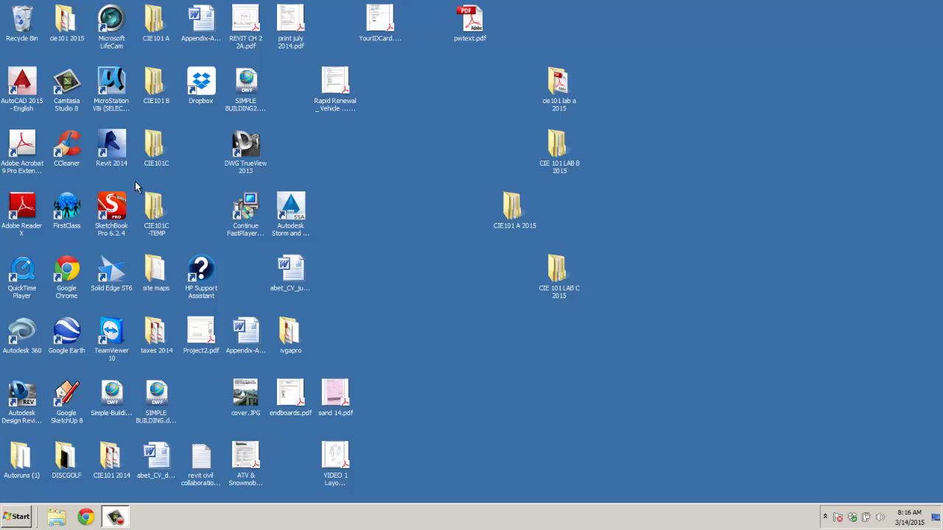
Step: Start Revit 2014 again, reopen the recent Simple-Building-1 project and display its Level 1 floor plan
double_click(112, 148)
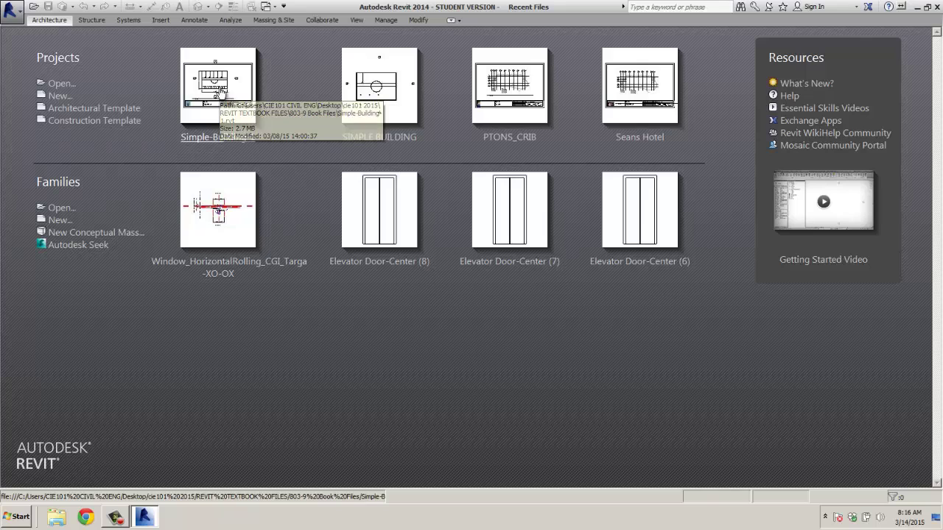
click(221, 92)
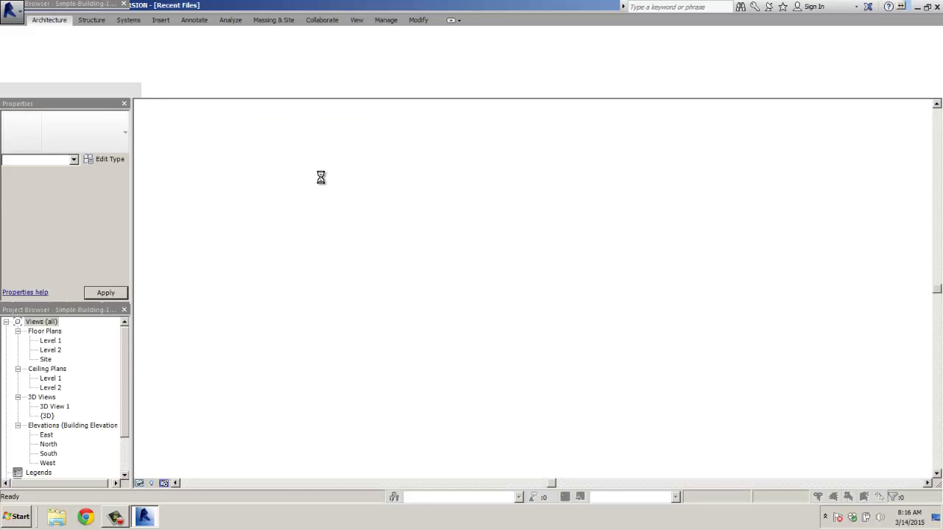
double_click(50, 340)
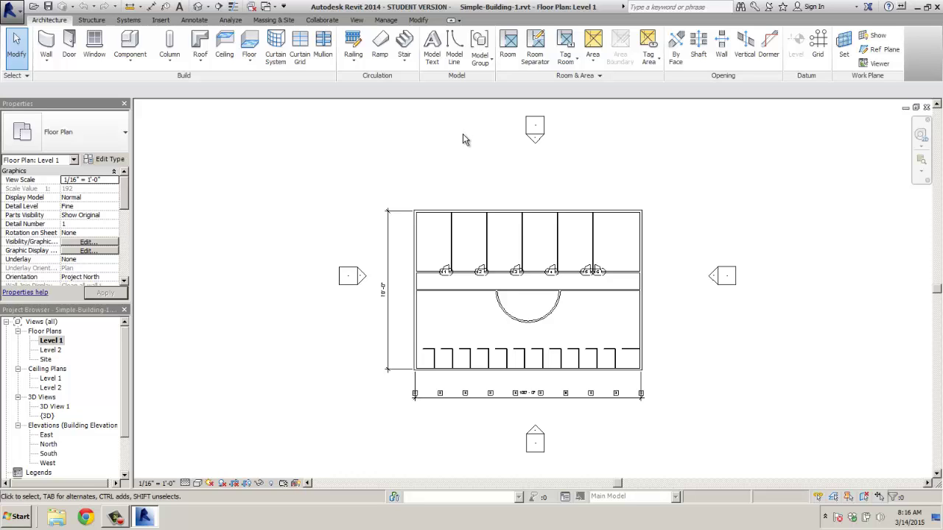
Step: Examine the application menu's file commands, including the Export options for CAD formats and DWF/DWFx
click(13, 12)
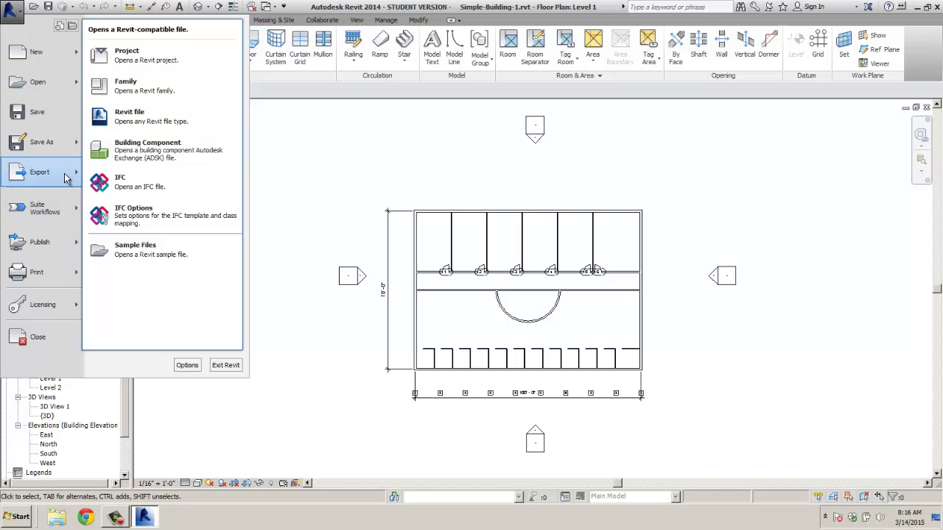
mouse_move(66, 177)
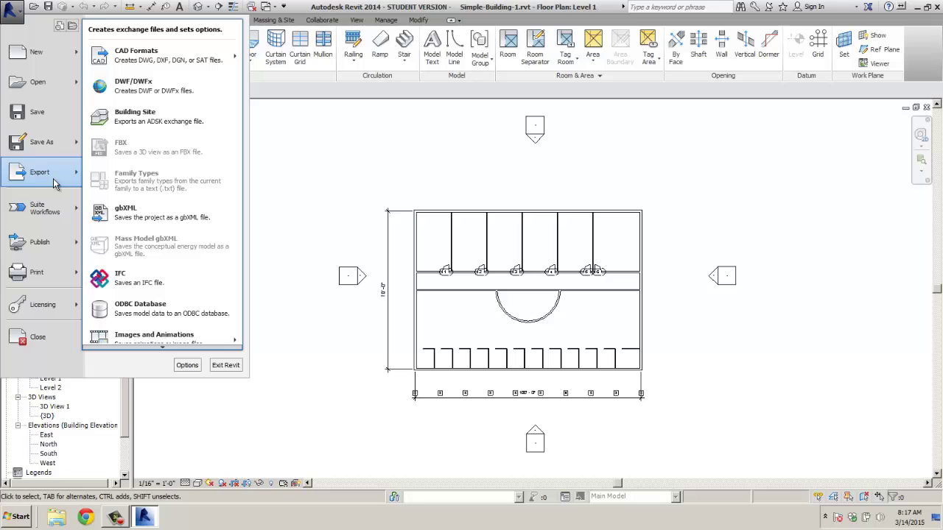
mouse_move(65, 276)
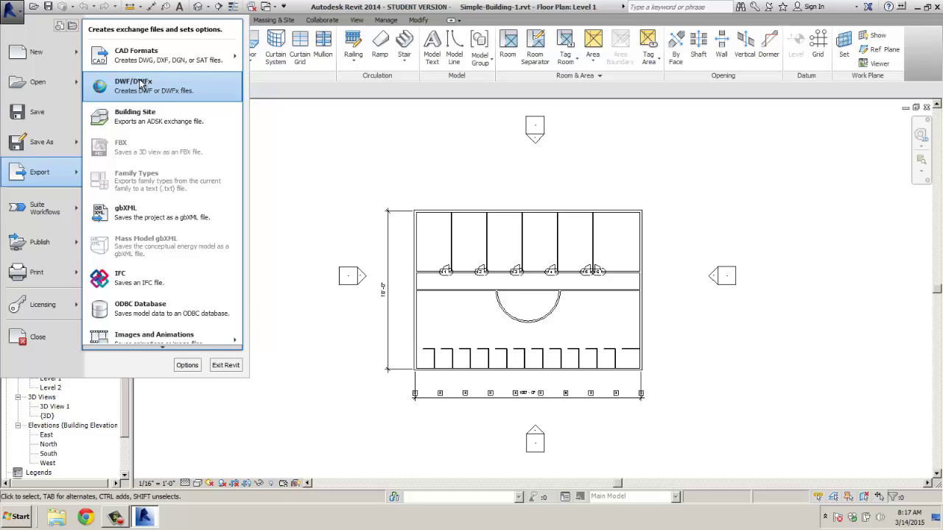
mouse_move(148, 66)
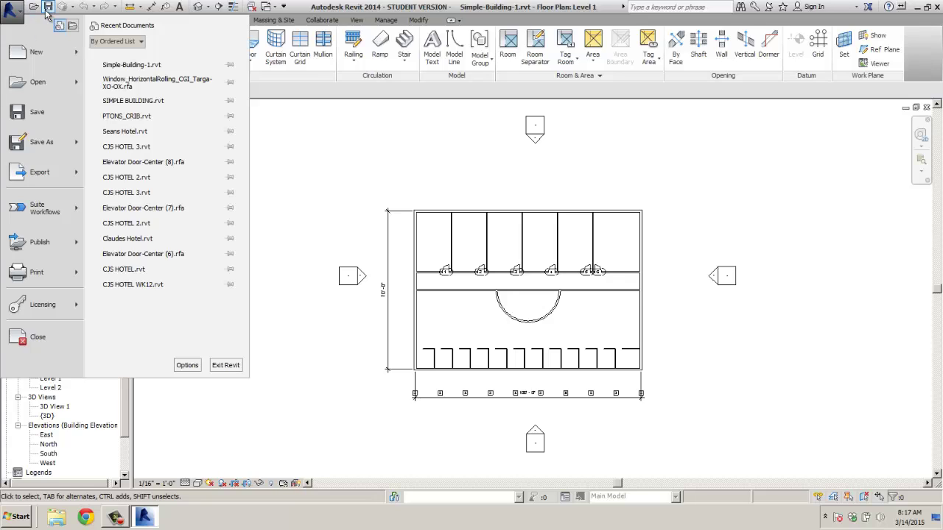
Step: View the dialog for opening files and close it without opening anything
click(34, 8)
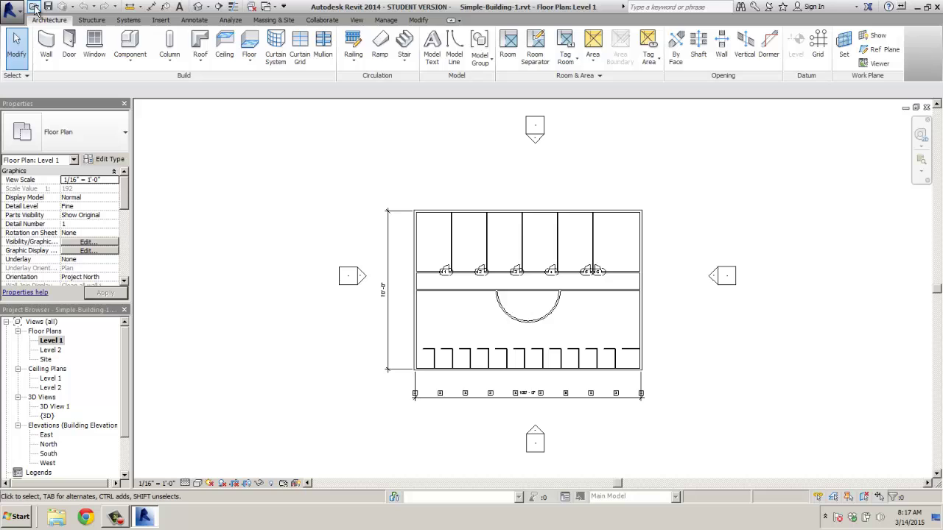
click(33, 8)
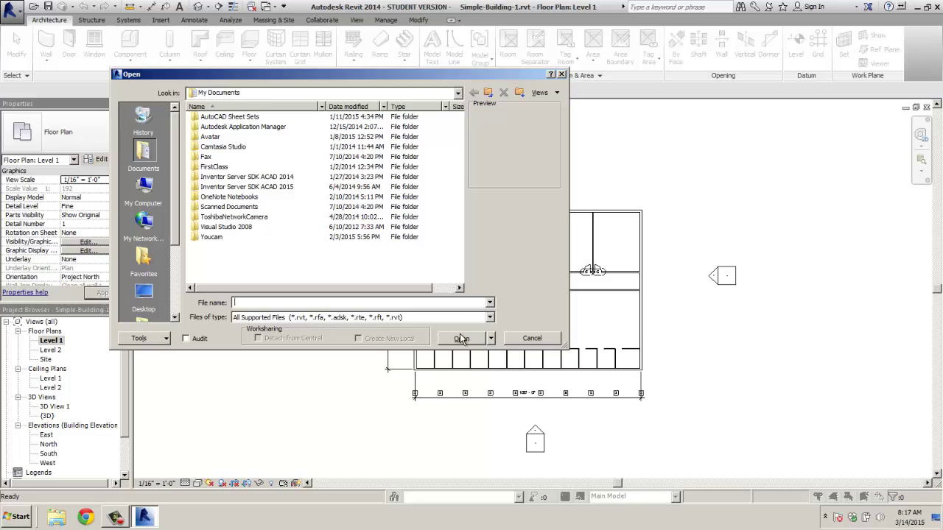
click(561, 74)
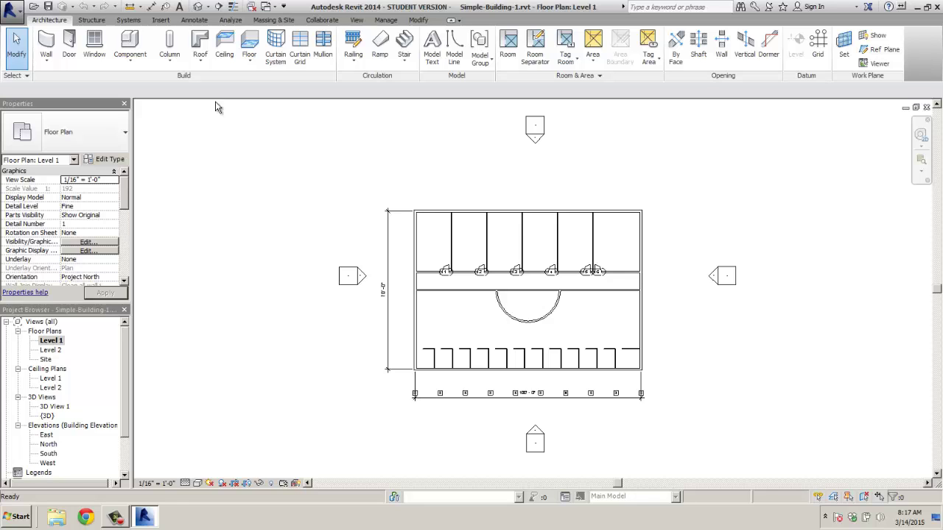
Step: Start the Window command for the building's upper exterior wall and review the available sizes of the Fixed family
scroll(468, 218, up, 5)
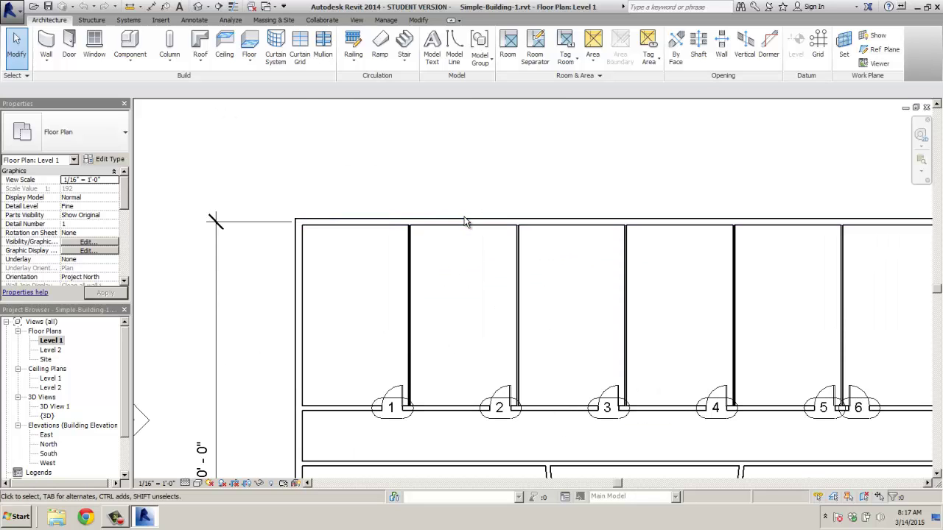
scroll(465, 222, up, 2)
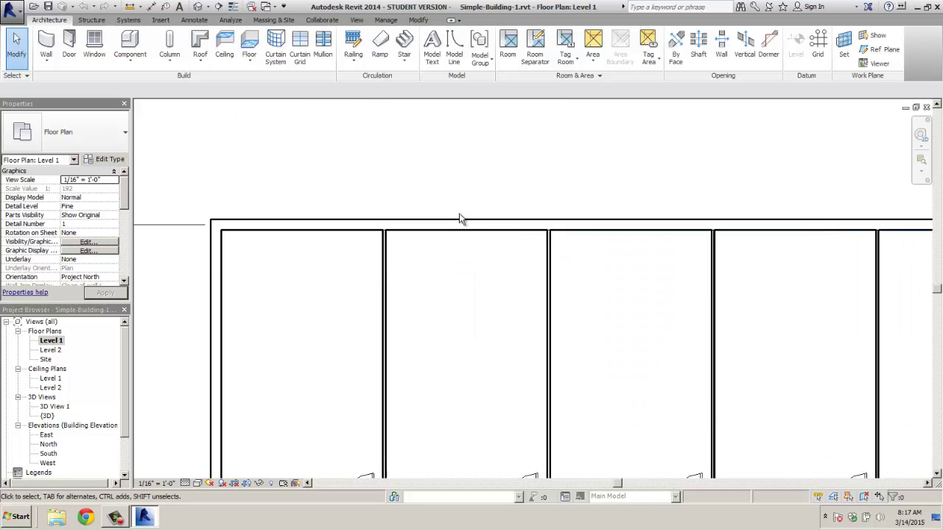
click(96, 53)
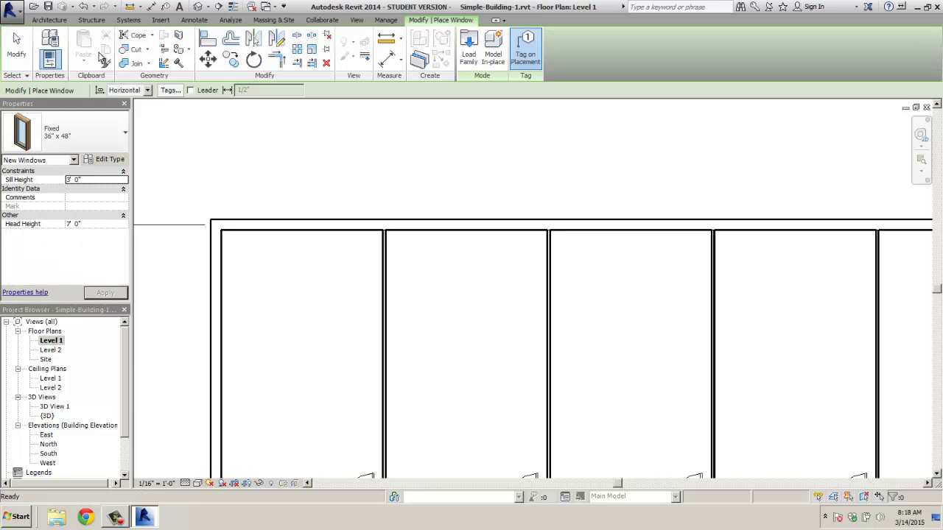
click(123, 134)
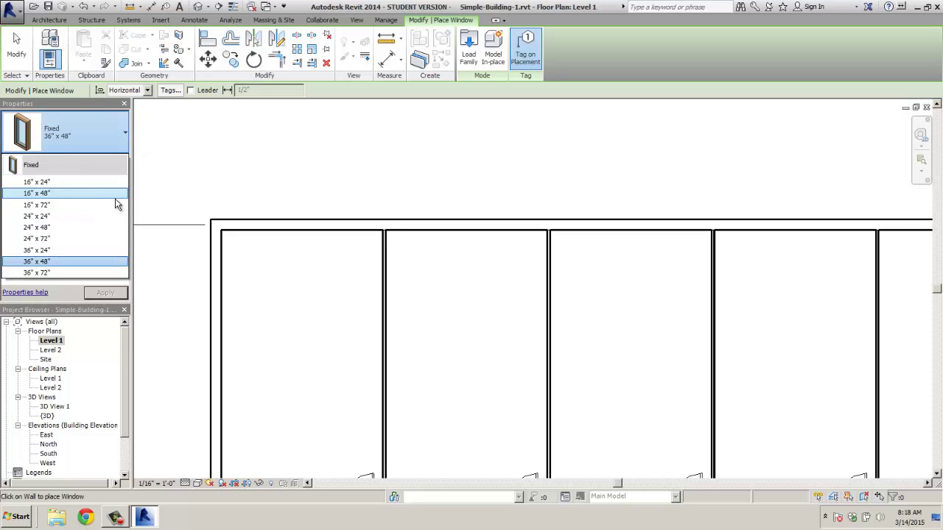
click(123, 136)
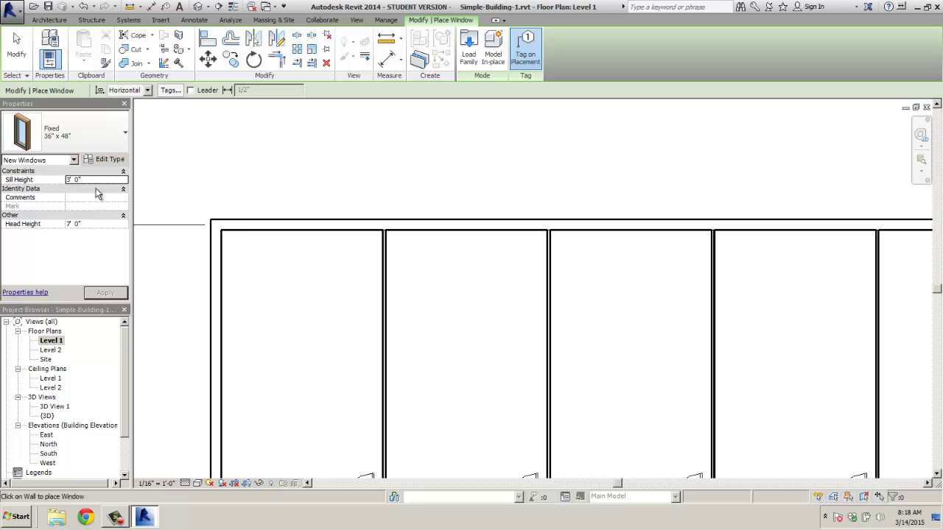
click(105, 160)
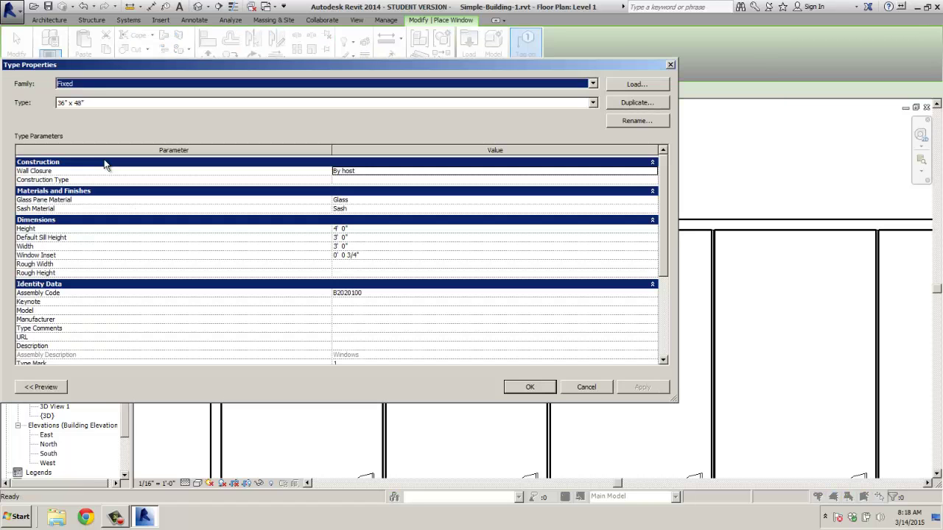
click(637, 84)
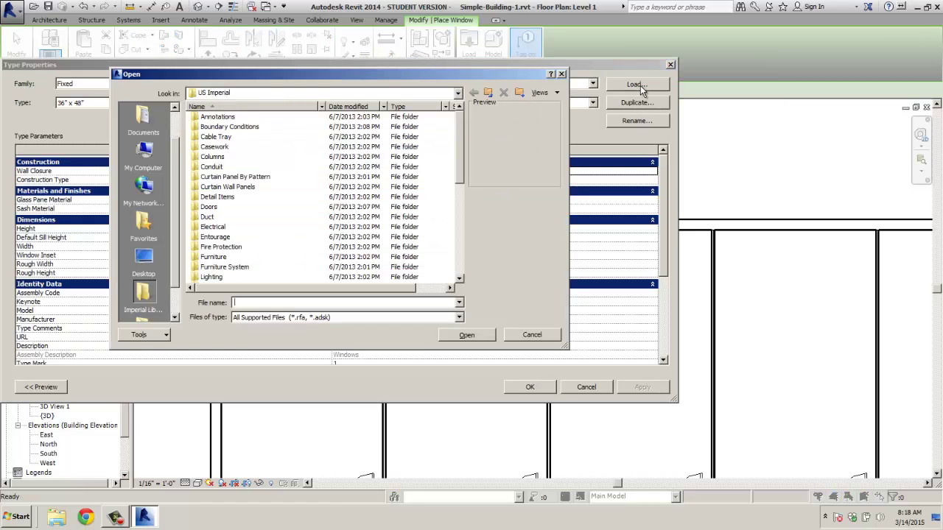
drag(457, 148, 458, 243)
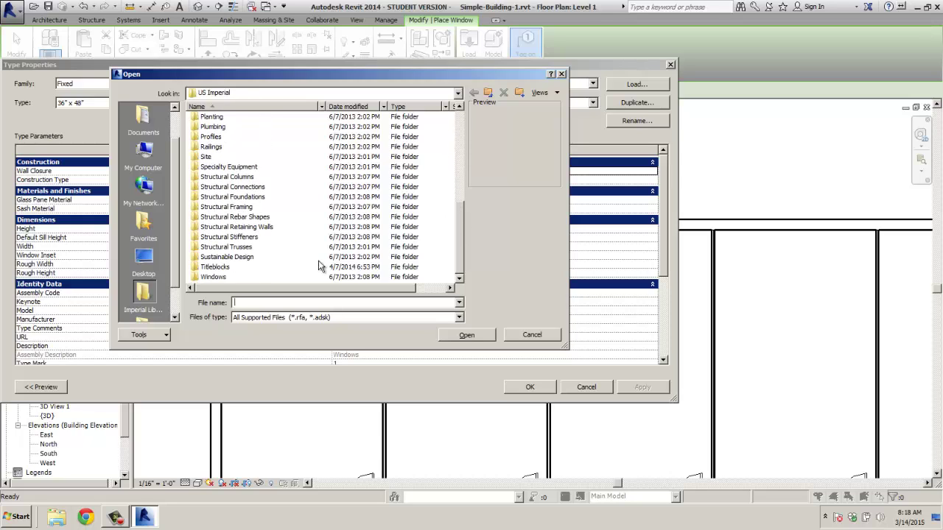
click(215, 277)
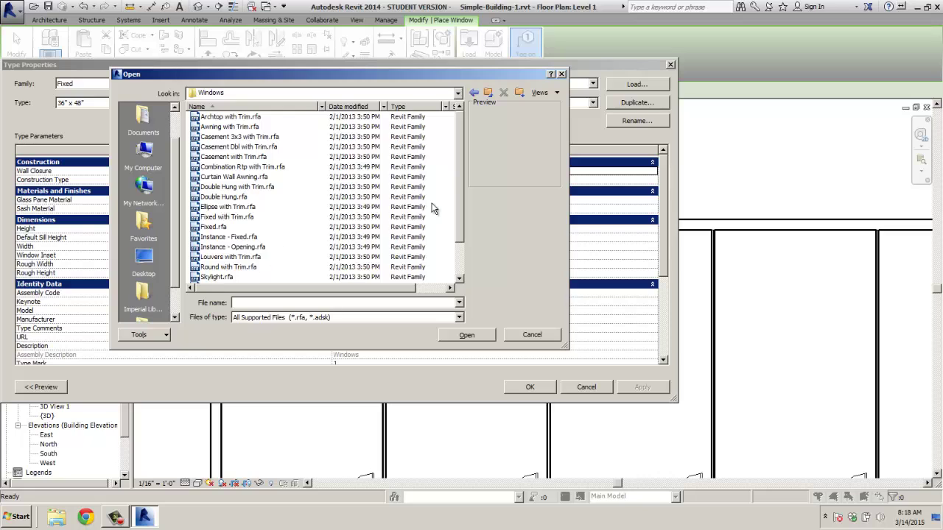
drag(457, 176, 457, 244)
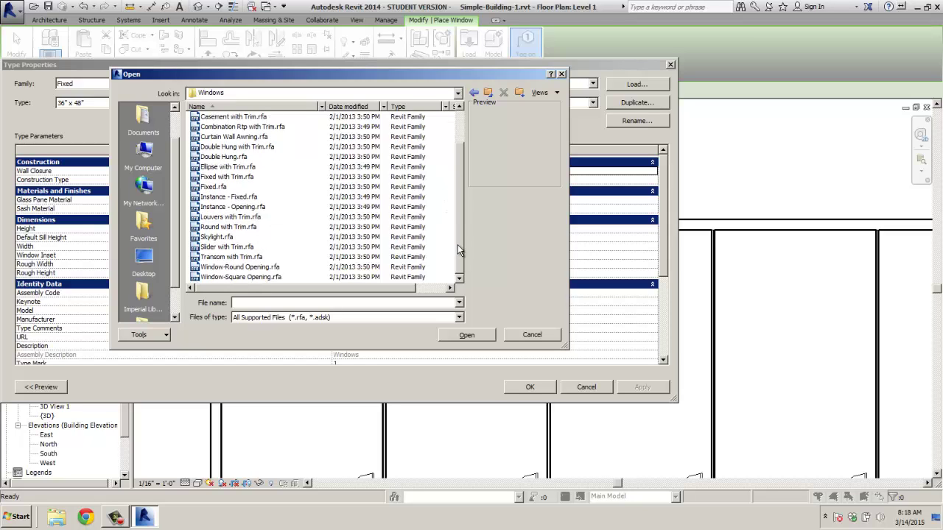
drag(457, 243, 465, 175)
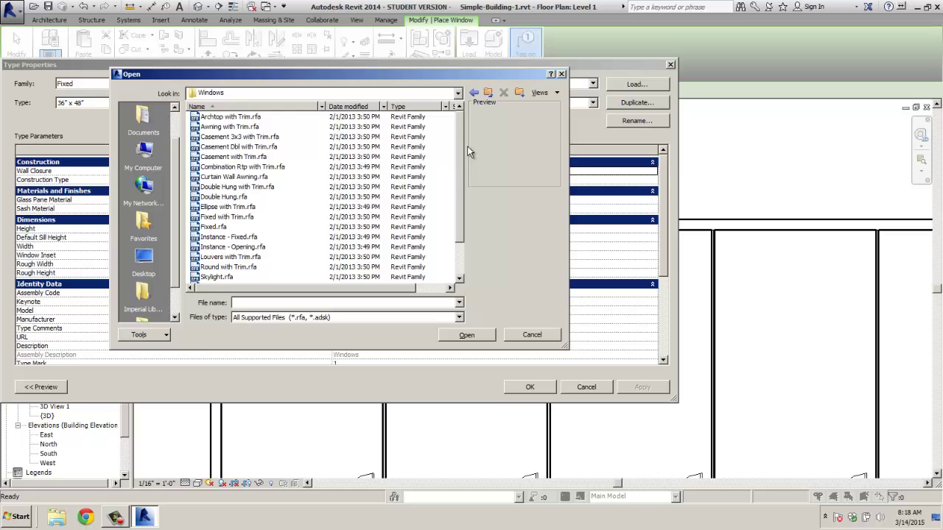
drag(467, 145, 466, 236)
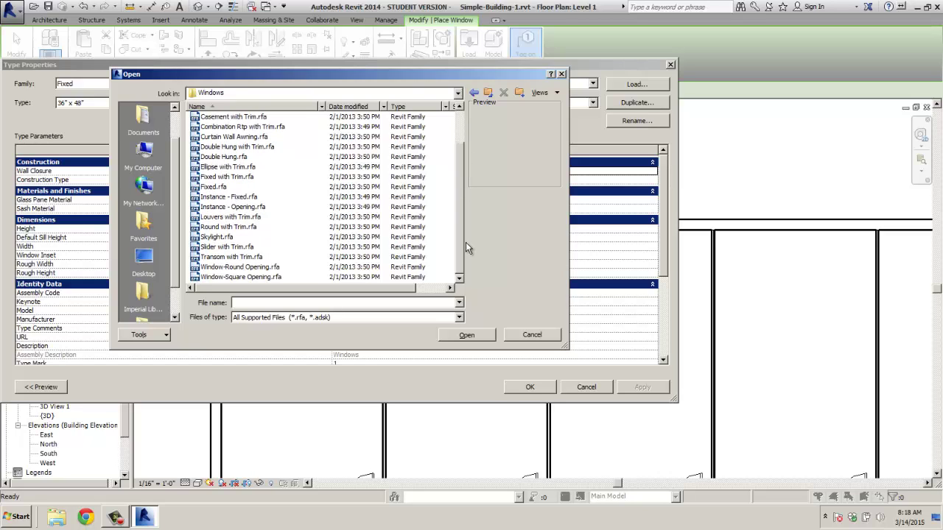
drag(465, 241, 466, 183)
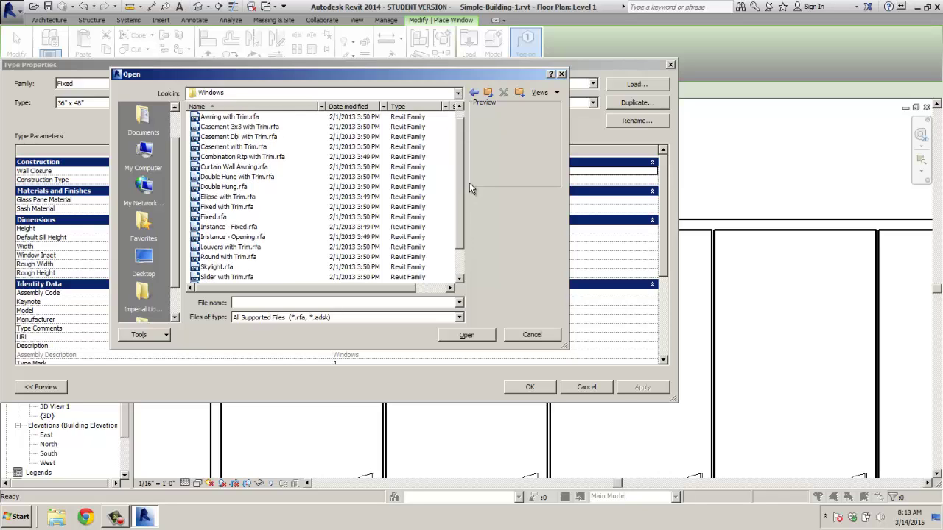
double_click(222, 187)
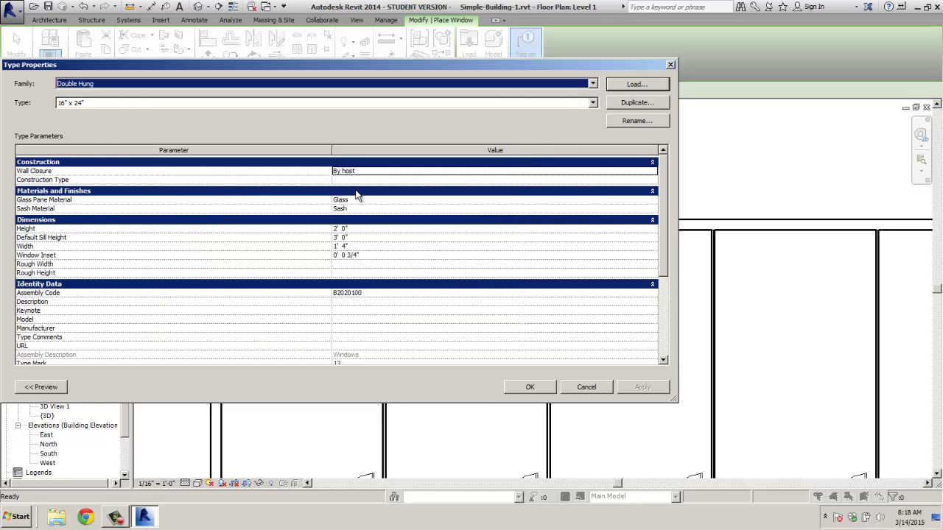
click(594, 386)
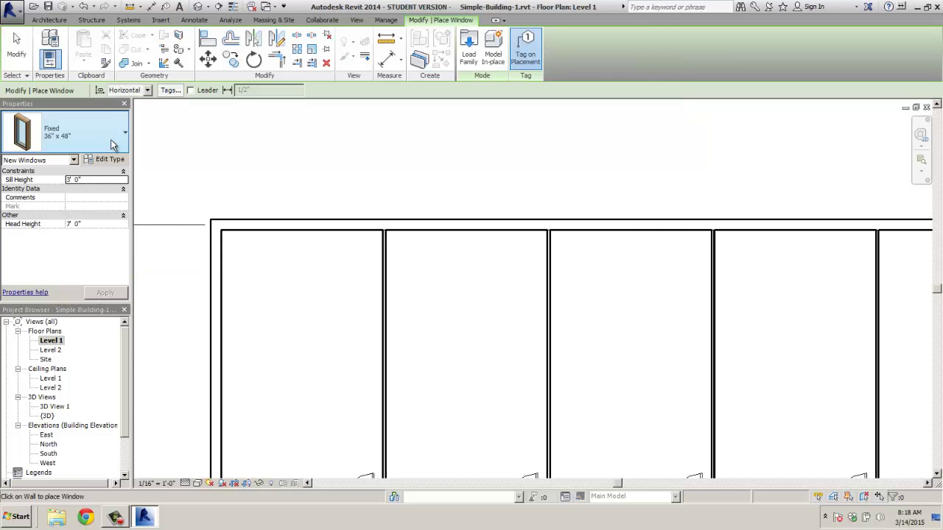
click(112, 144)
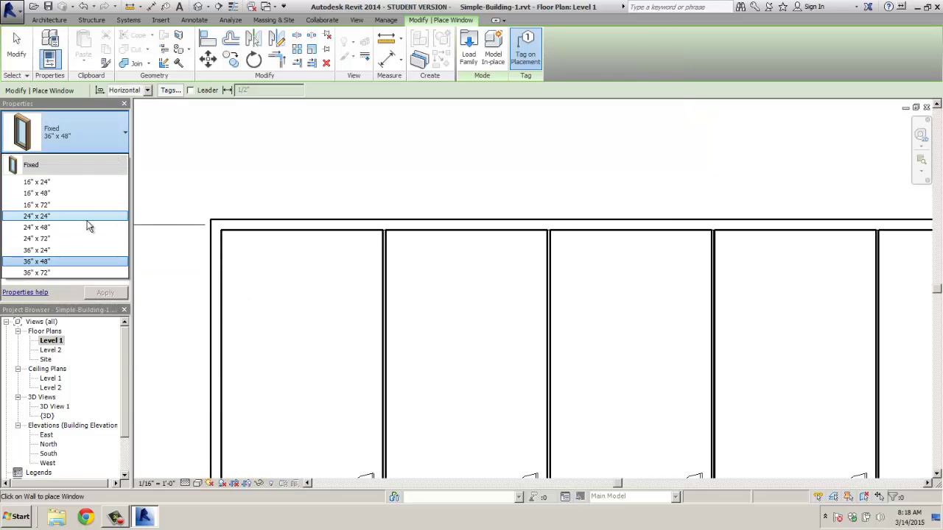
click(124, 137)
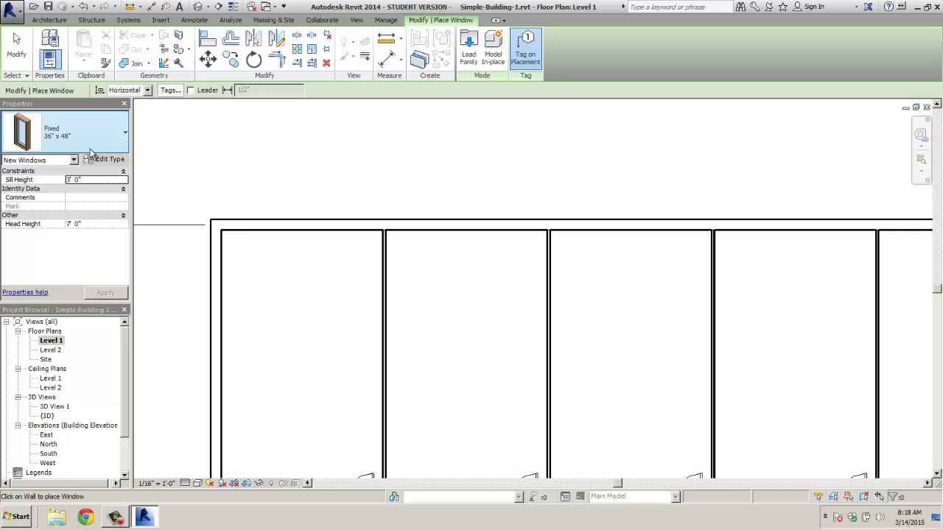
click(73, 167)
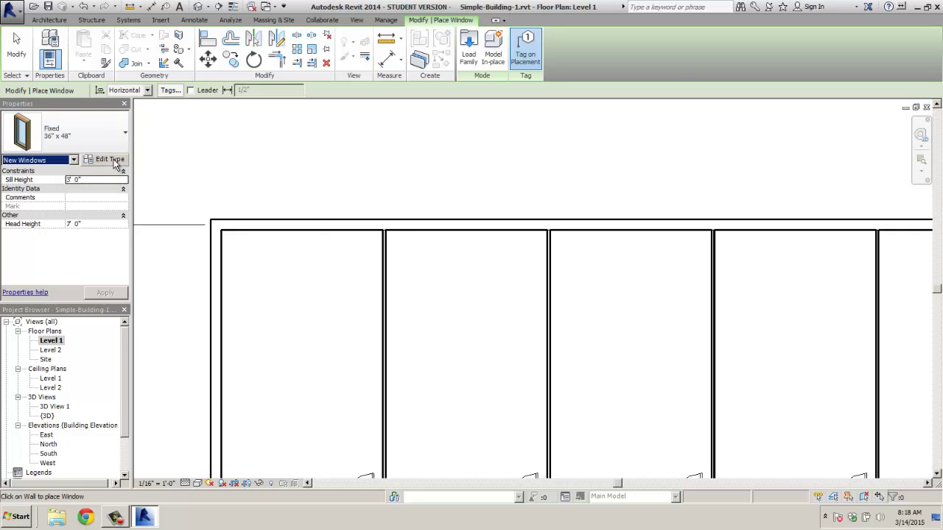
Step: Load the Double Hung with Trim family from the Windows folder of the US Imperial library through the window's type properties
click(110, 161)
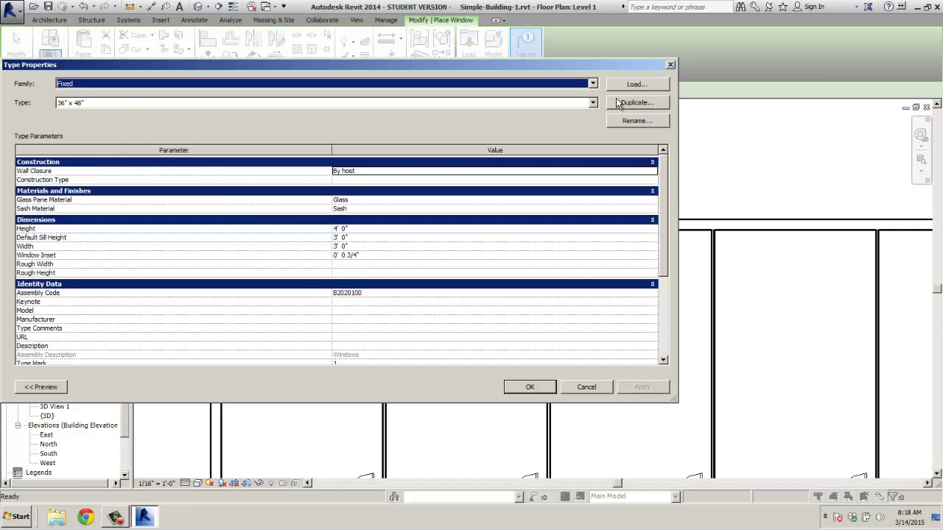
click(640, 85)
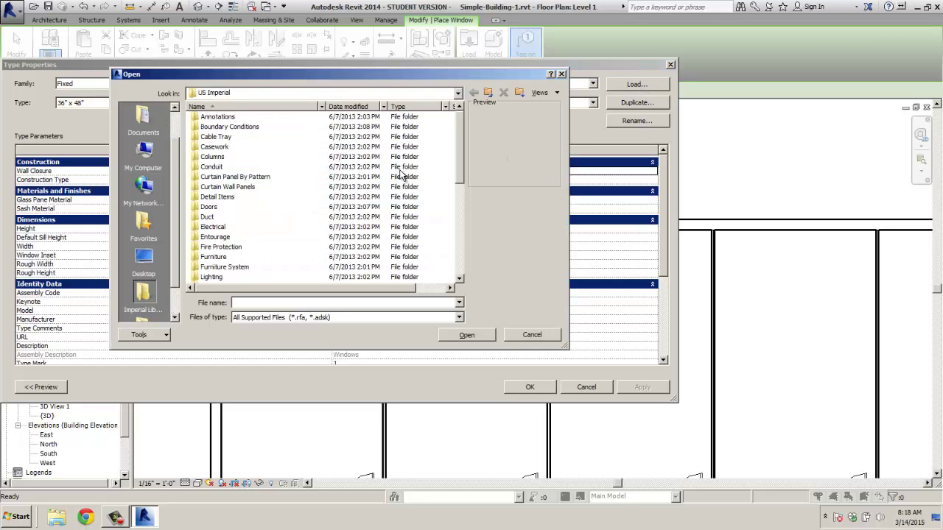
drag(456, 167, 444, 282)
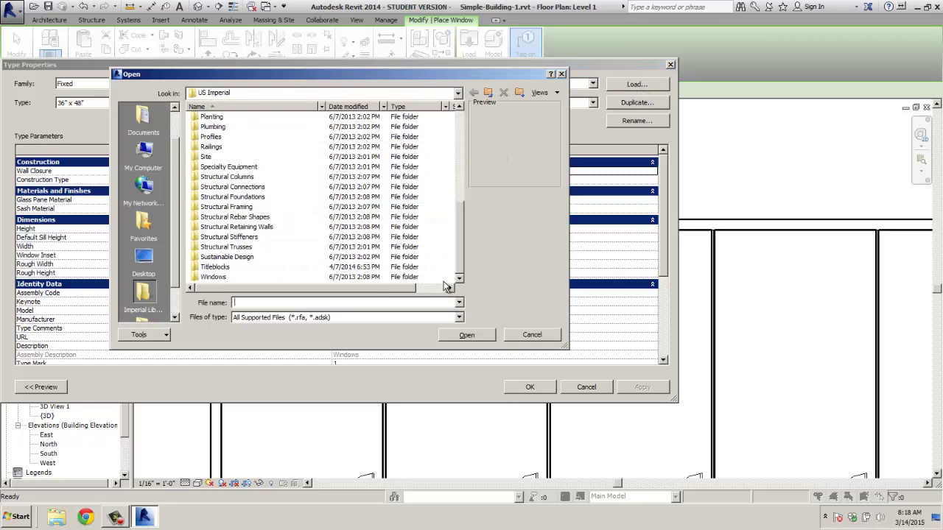
double_click(221, 278)
double_click(221, 192)
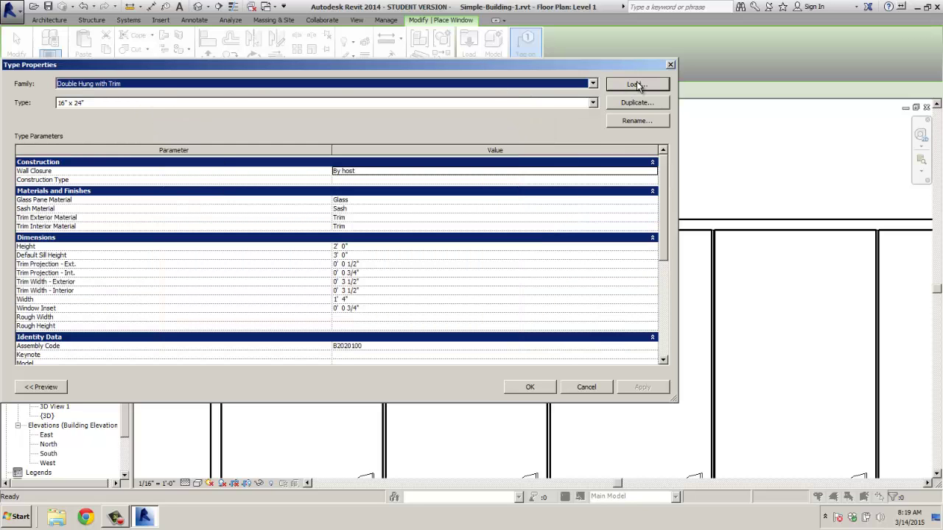
Step: Preview the Double Hung with Trim window in the Floor Plan: Floor Line view and accept the type properties
click(43, 387)
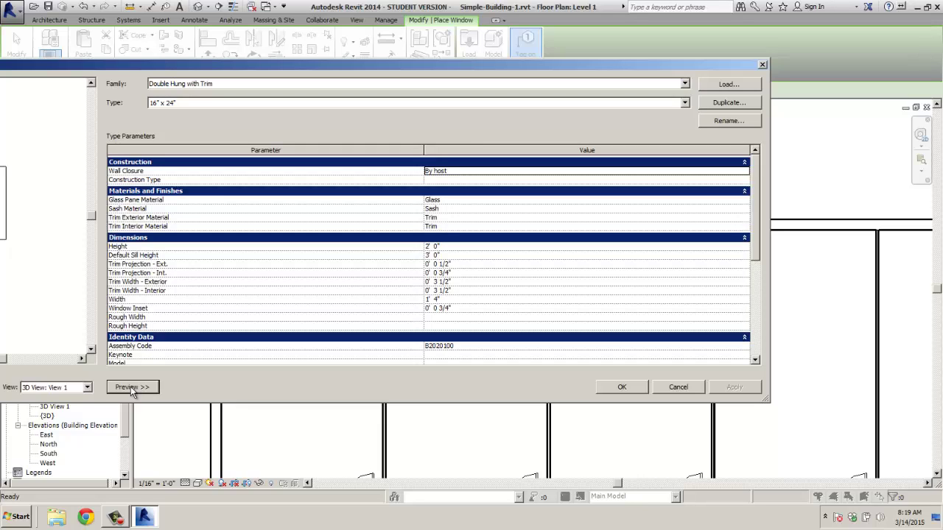
drag(159, 63, 325, 65)
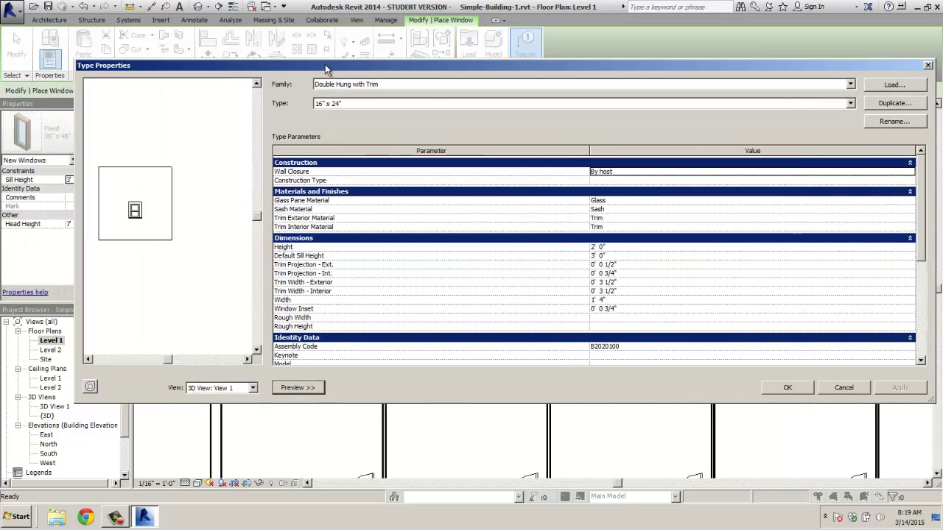
click(253, 388)
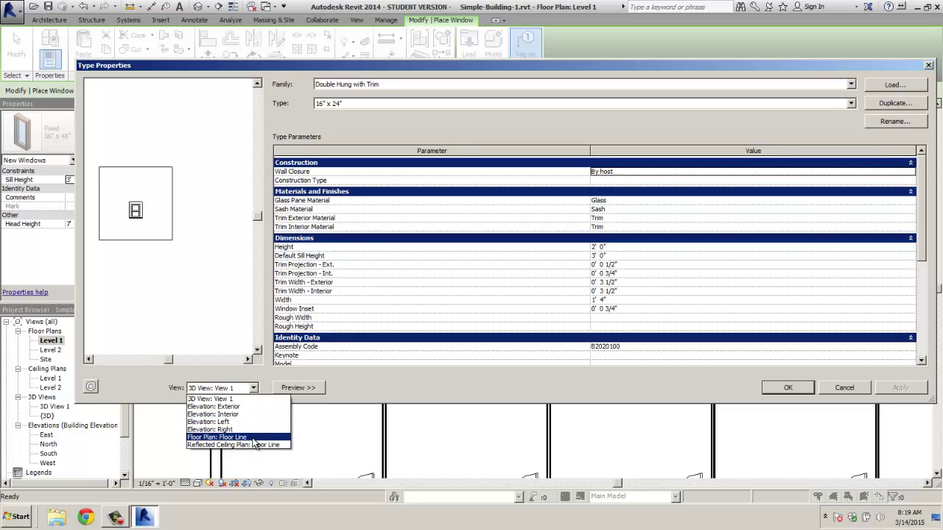
click(220, 437)
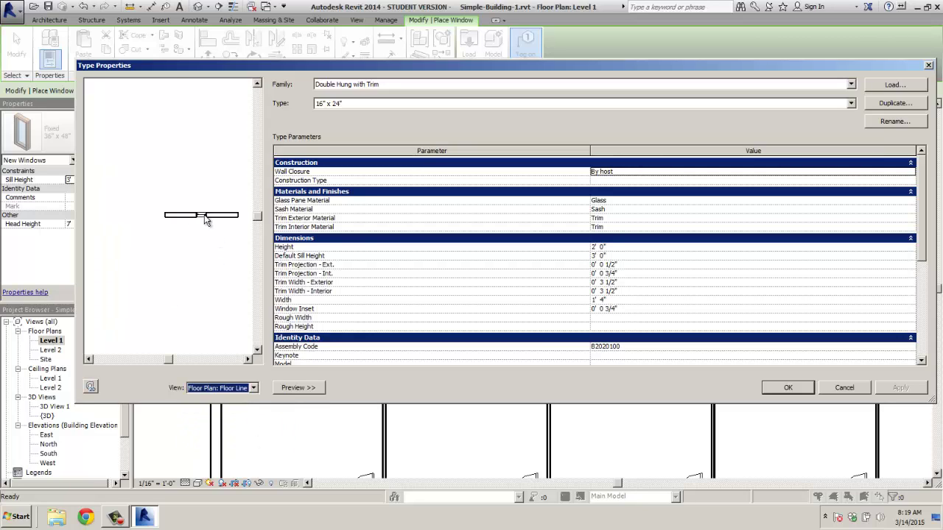
click(806, 392)
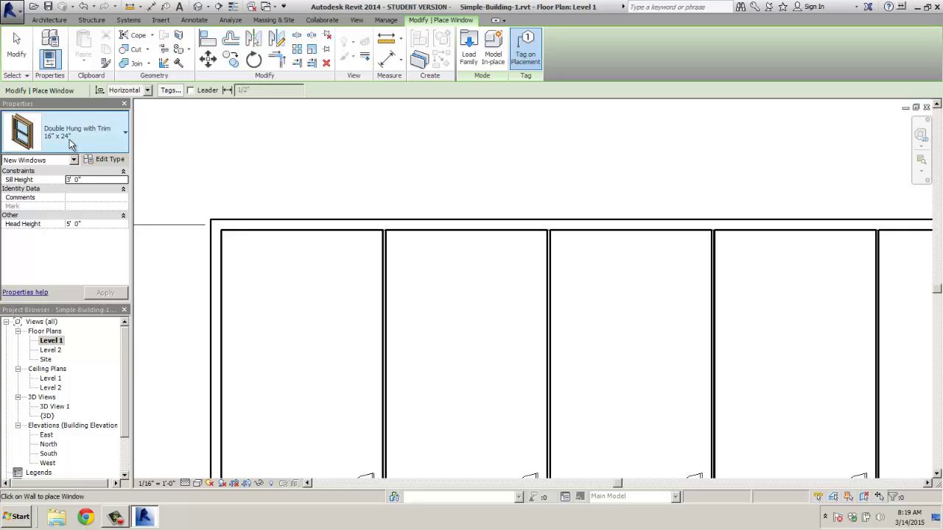
Step: Place 36" x 72" Double Hung with Trim windows in the upper exterior wall, one centred in the first room and one near the second room's middle
click(118, 135)
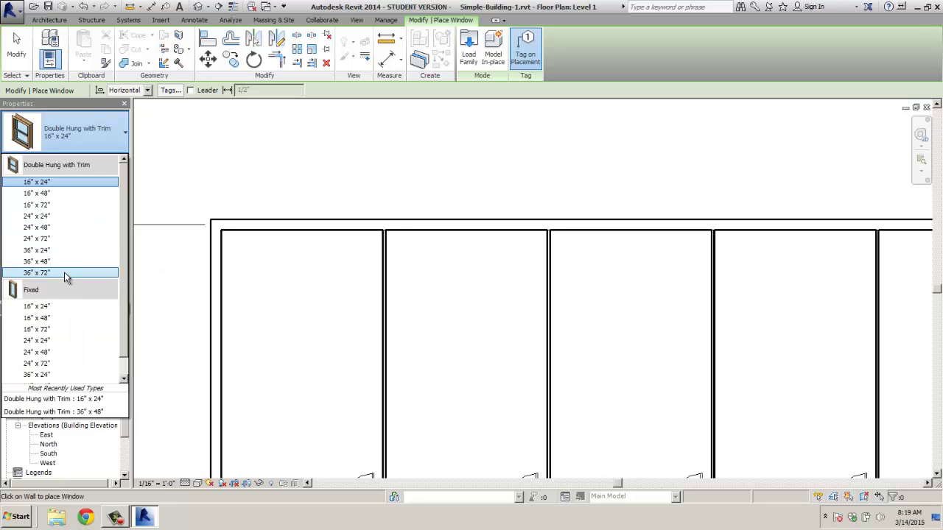
key(Escape)
key(Escape)
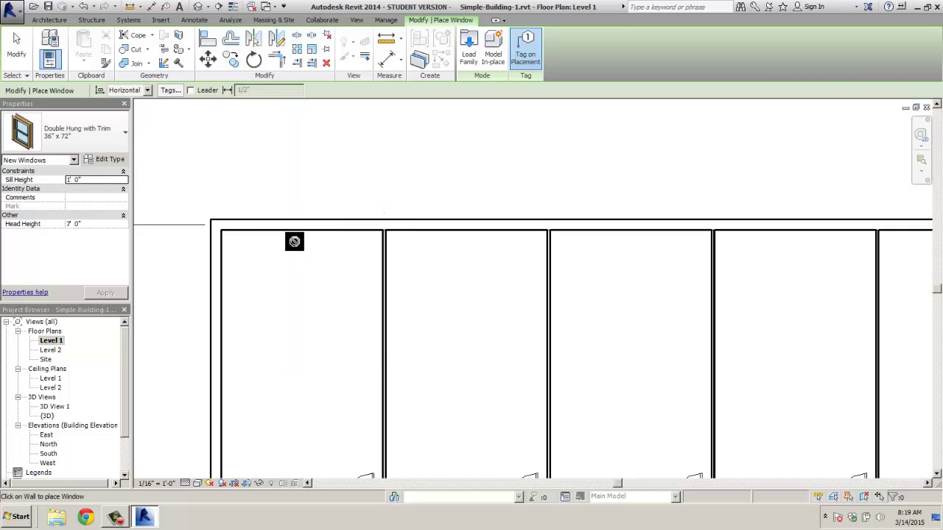
middle_drag(301, 232, 299, 331)
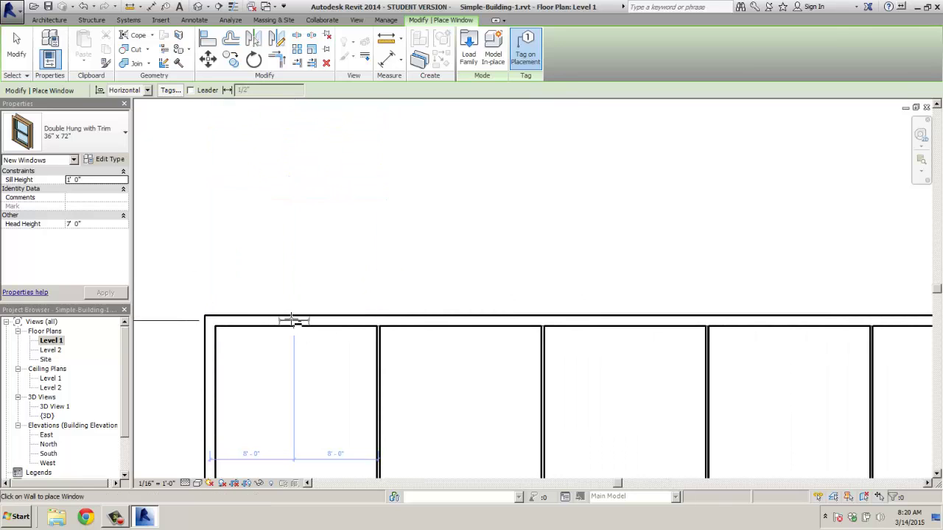
click(293, 321)
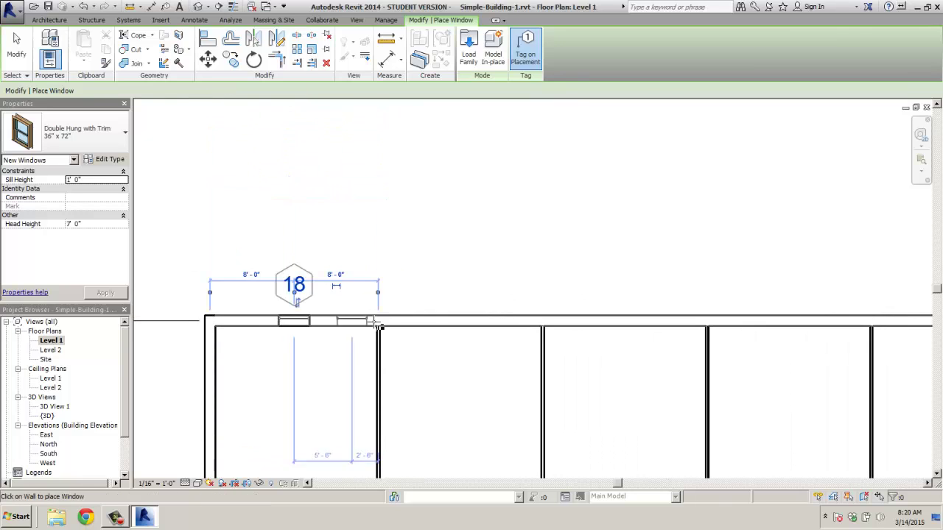
click(466, 321)
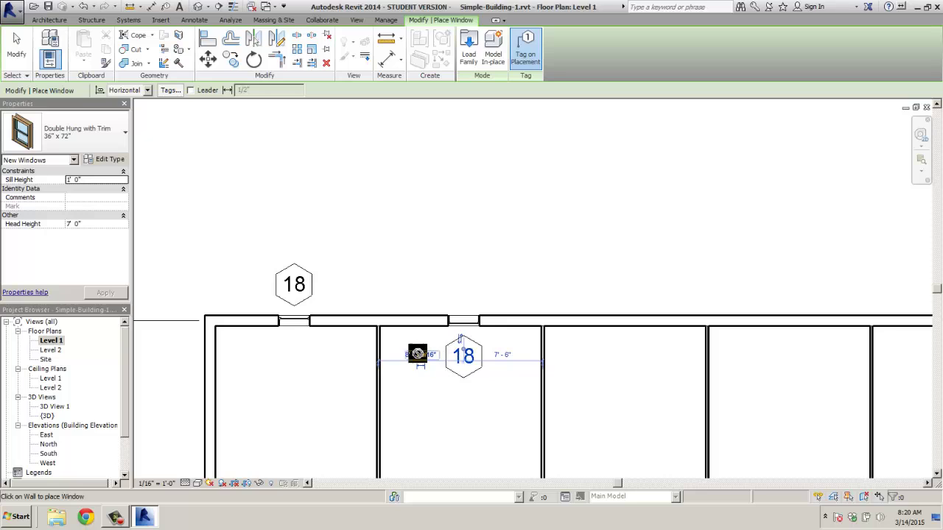
Step: Set the second-room window's distance from the partition it shares with the first room to 8'
click(419, 355)
text(8)
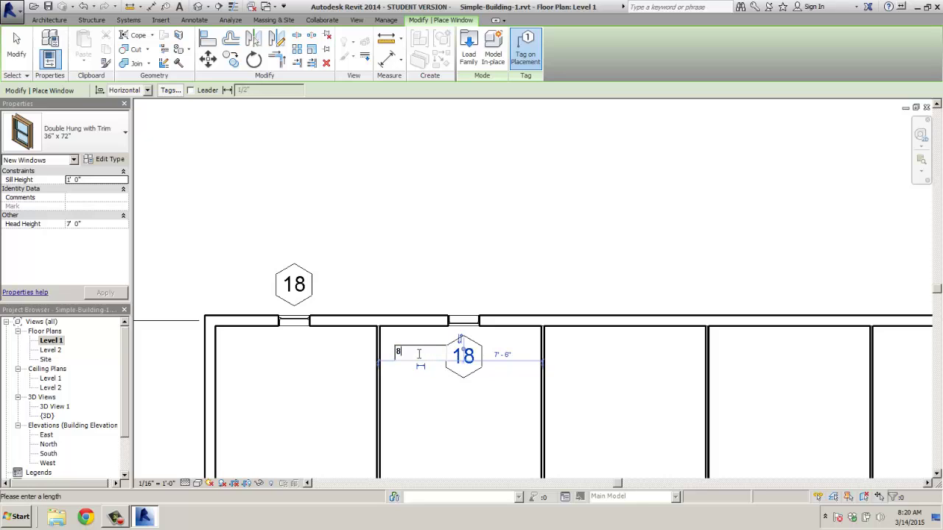
text(')
key(Return)
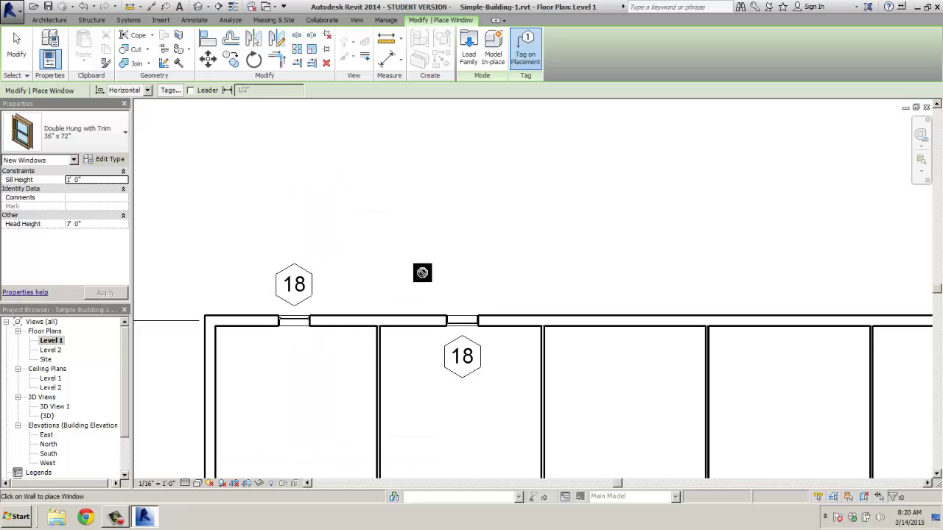
Step: Leave the Window command, open sheet A101 - Unnamed and examine the Level 1 plan placed on it
scroll(422, 273, down, 5)
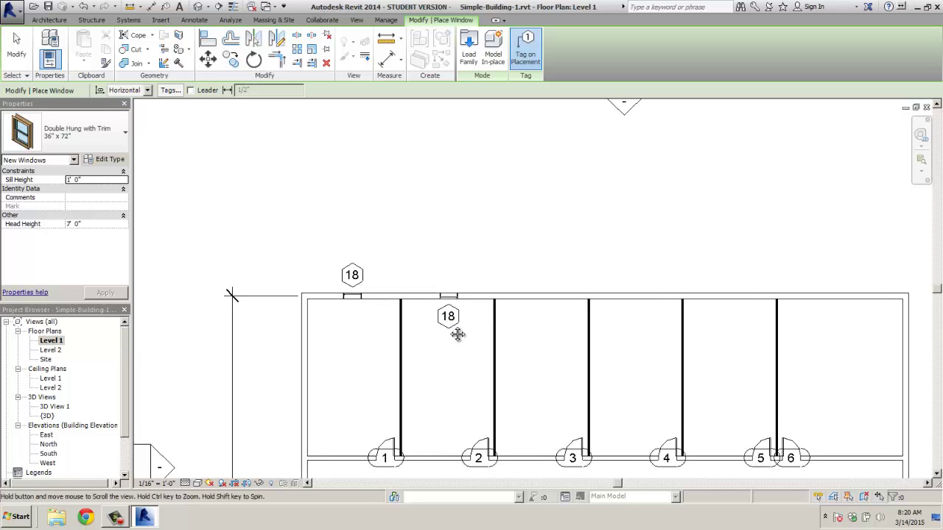
middle_drag(458, 334, 464, 223)
scroll(446, 252, down, 1)
middle_drag(507, 309, 437, 239)
scroll(439, 243, down, 1)
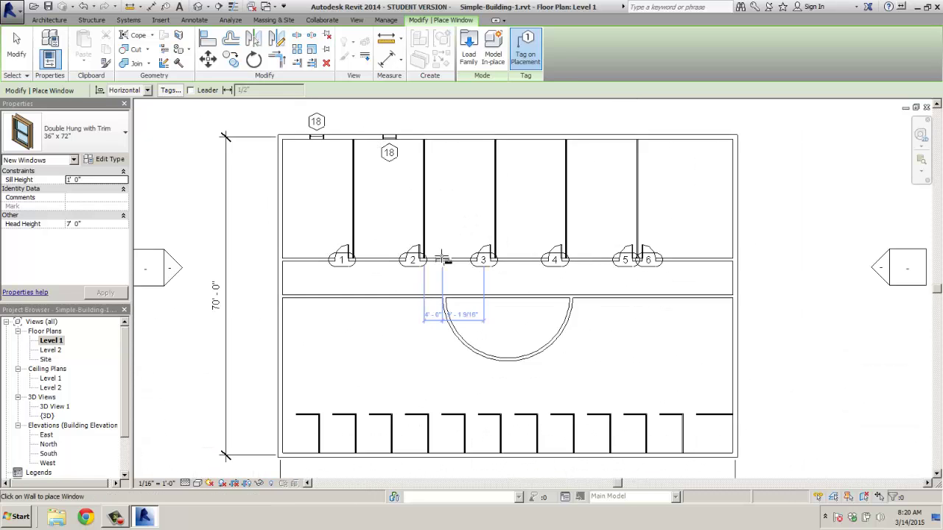
scroll(442, 257, down, 1)
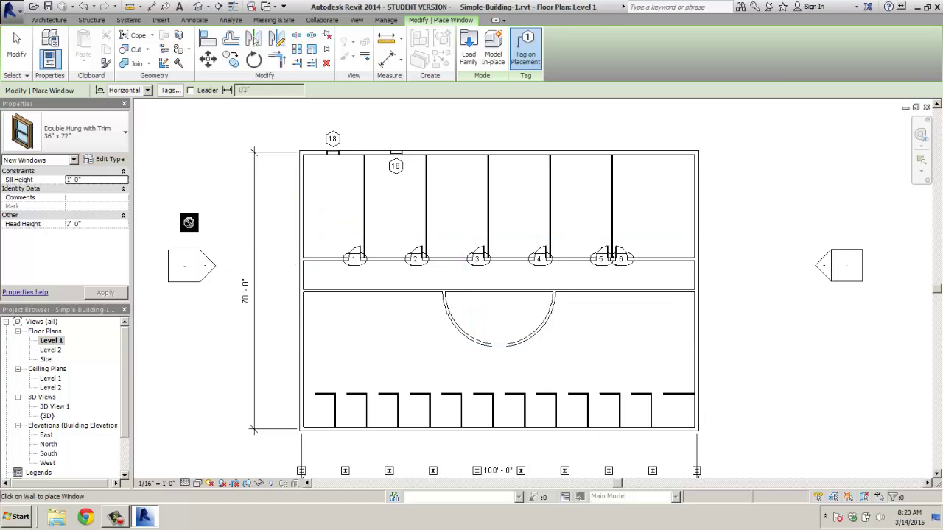
drag(124, 411, 125, 475)
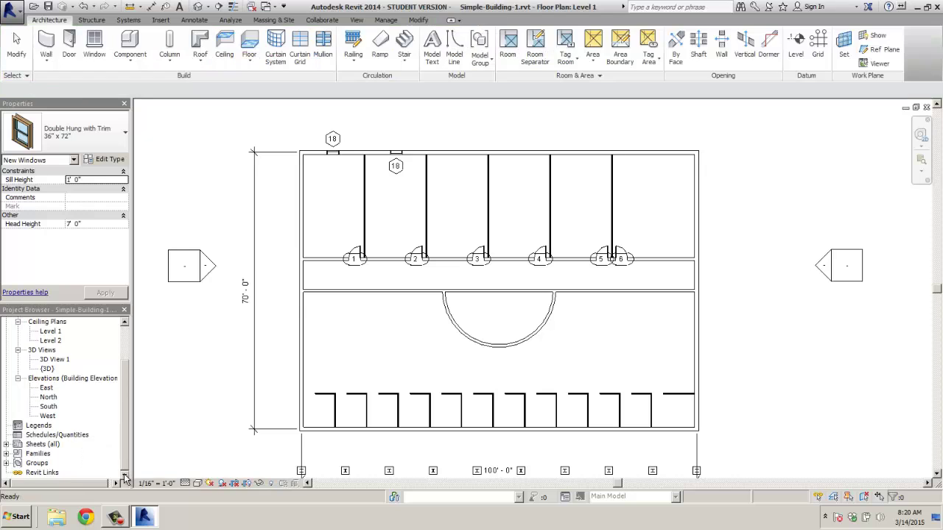
click(7, 445)
click(36, 454)
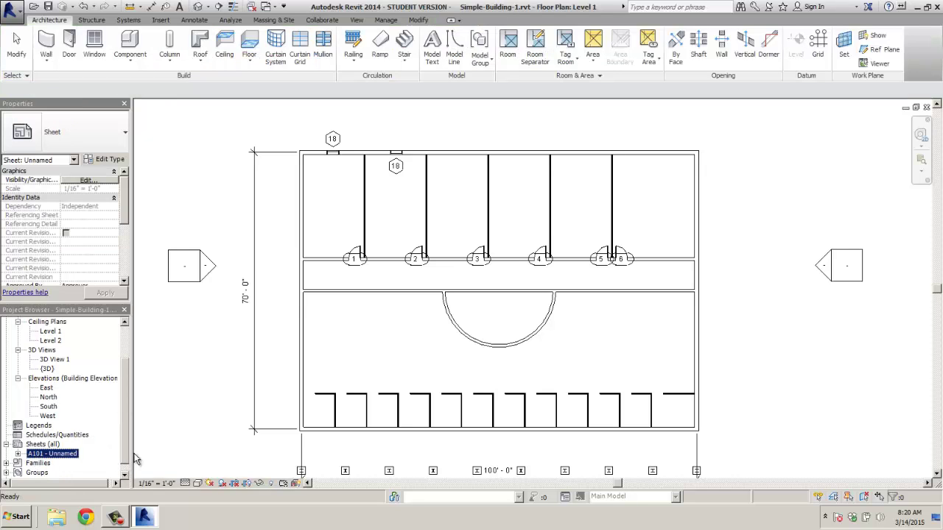
double_click(51, 454)
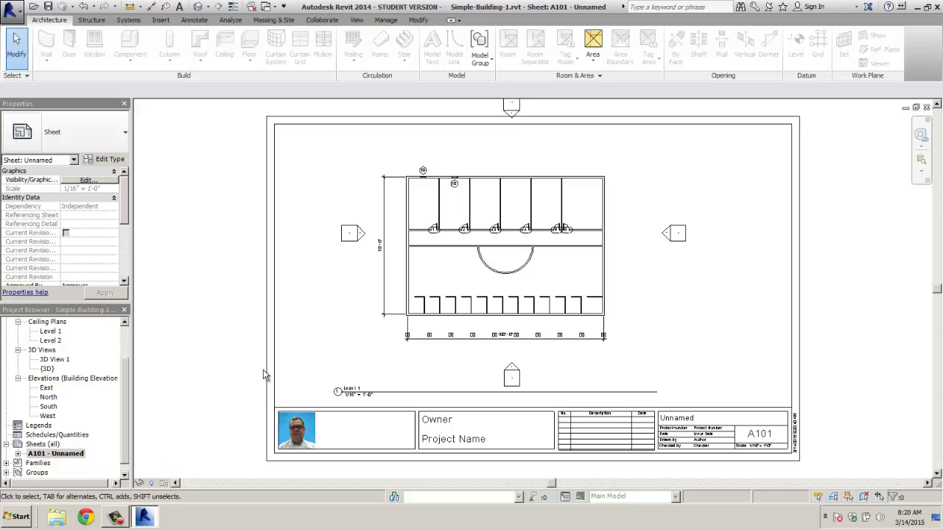
scroll(451, 170, up, 3)
scroll(459, 187, down, 3)
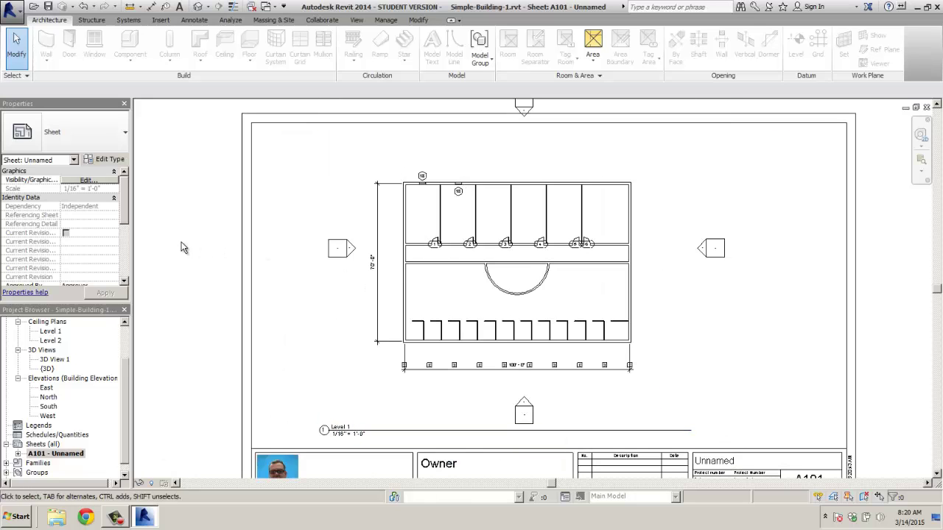
middle_drag(200, 240, 196, 260)
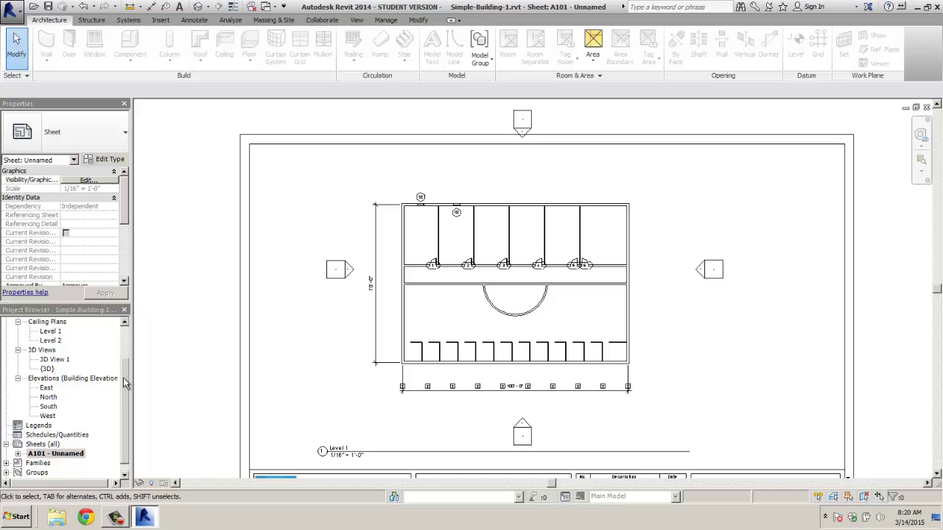
Step: View the perspective 3D View 1, and switch to the {3D} view to inspect the exterior wall with the two new windows
click(53, 359)
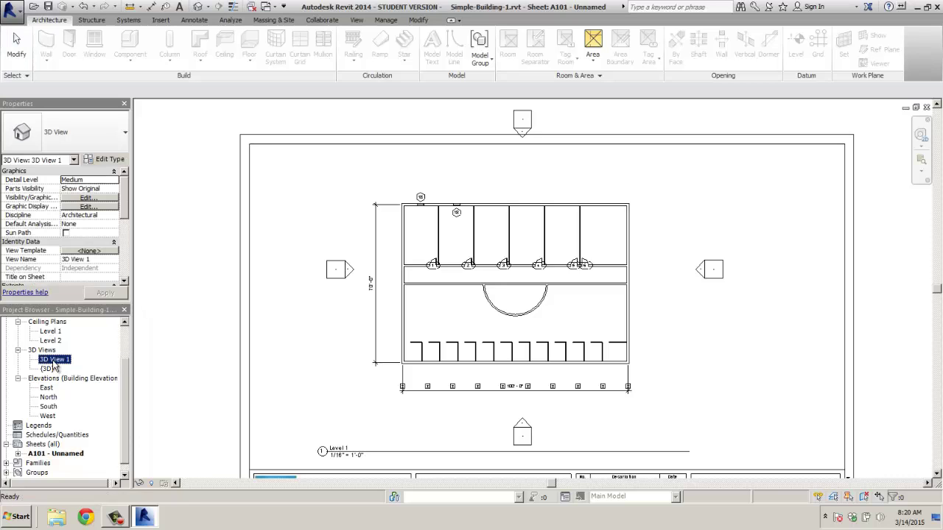
double_click(53, 361)
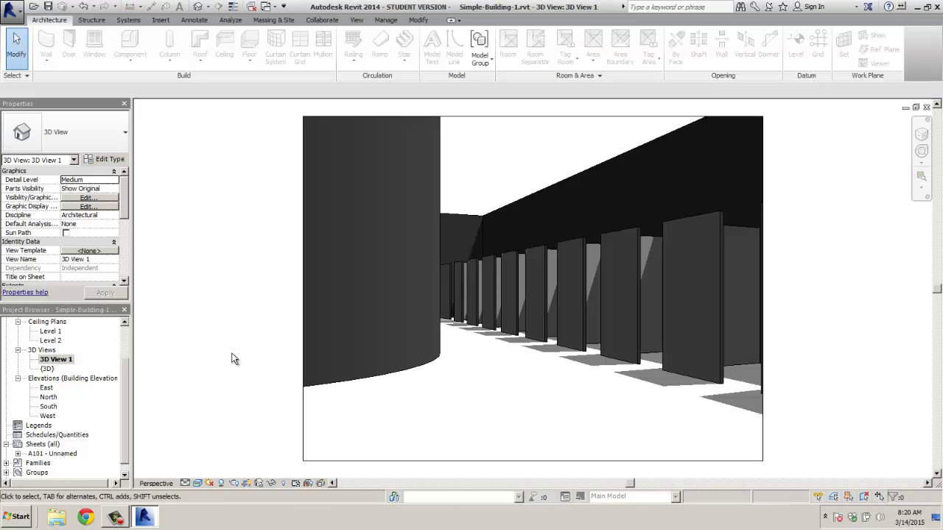
double_click(47, 368)
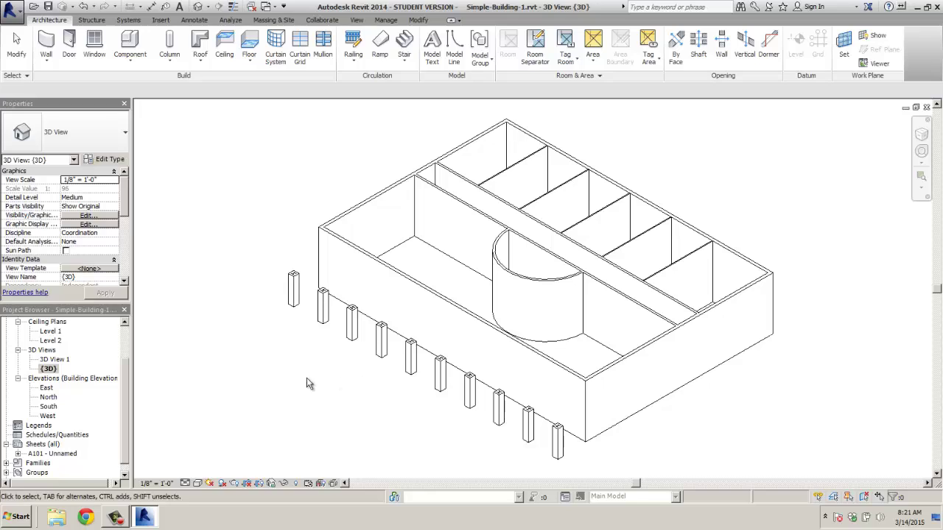
middle_drag(482, 318, 689, 356)
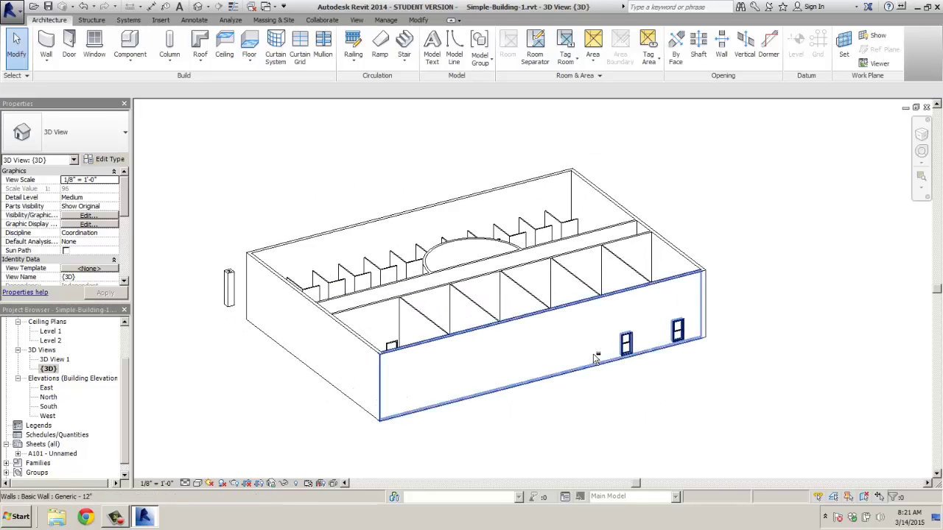
scroll(689, 356, up, 4)
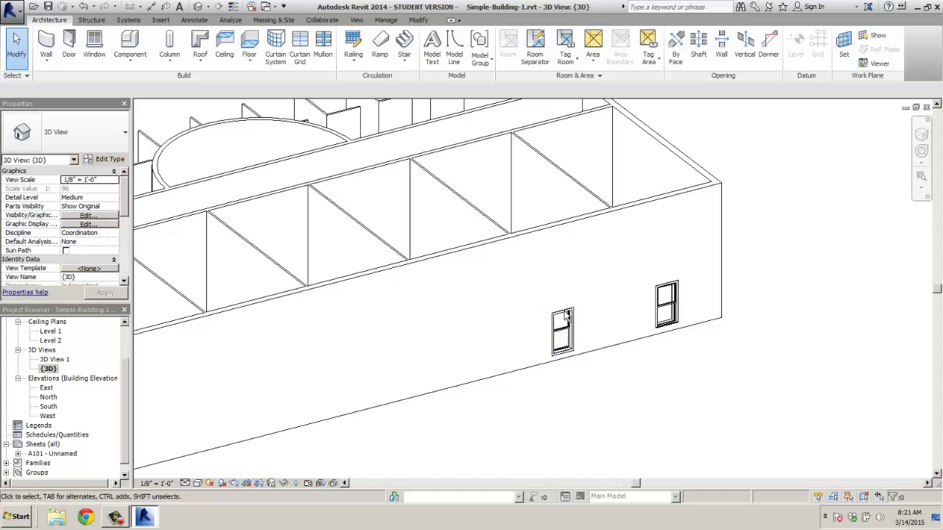
middle_drag(581, 373, 655, 370)
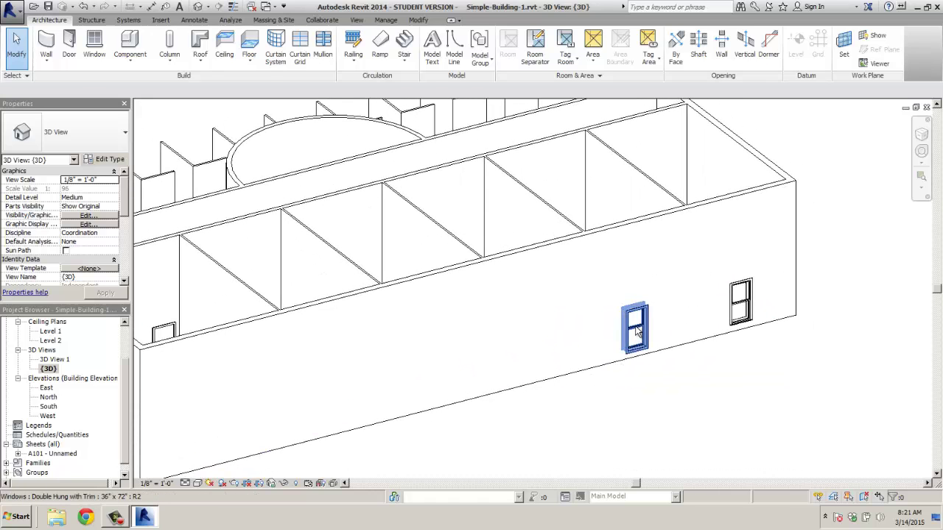
Step: Set the sill height of the window farther from the building corner to 3' in the {3D} view
click(637, 331)
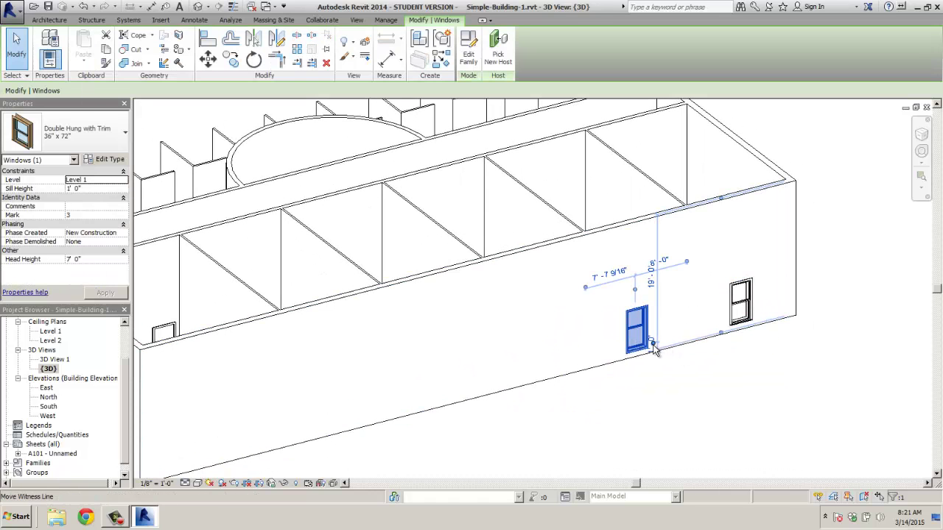
scroll(653, 351, up, 2)
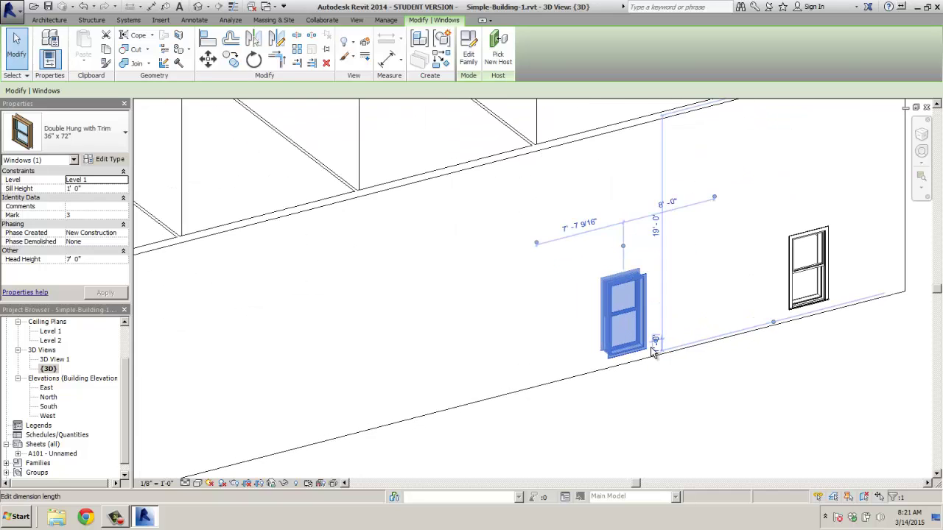
scroll(652, 352, up, 2)
click(661, 345)
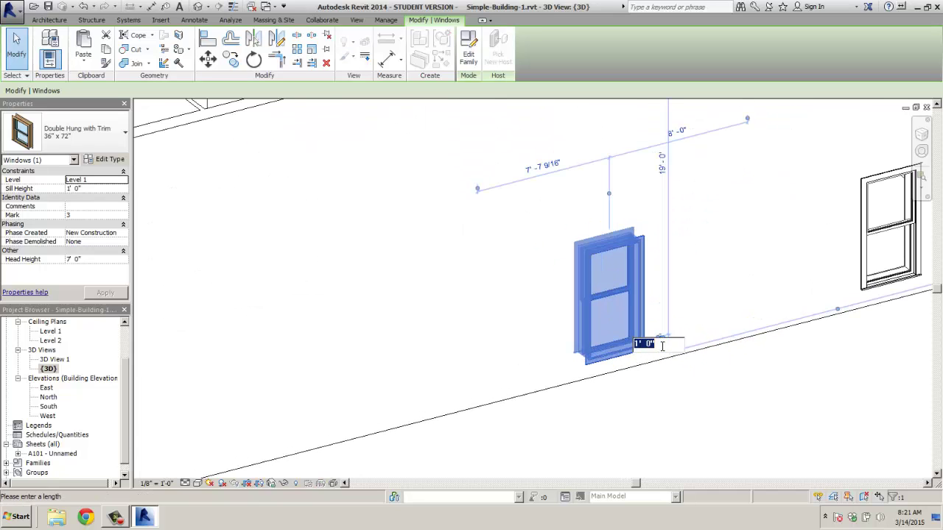
text(3)
key(Return)
Step: Set the sill height of the window nearest the building corner to 3' and inspect both windows in 3D
click(882, 282)
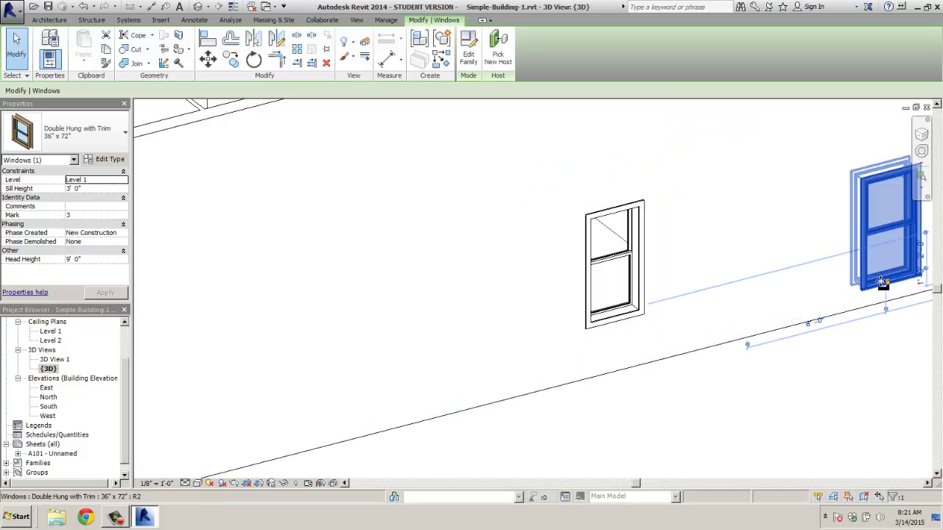
click(922, 280)
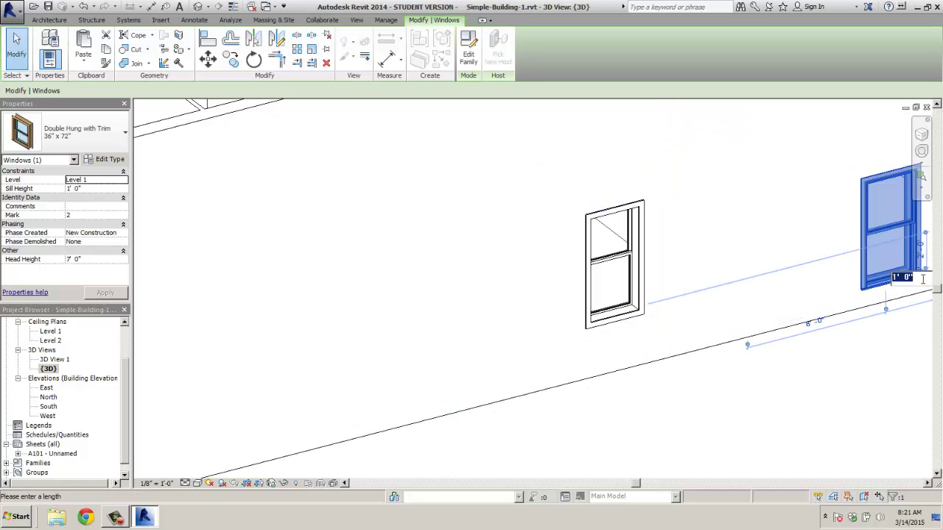
text(3)
key(Return)
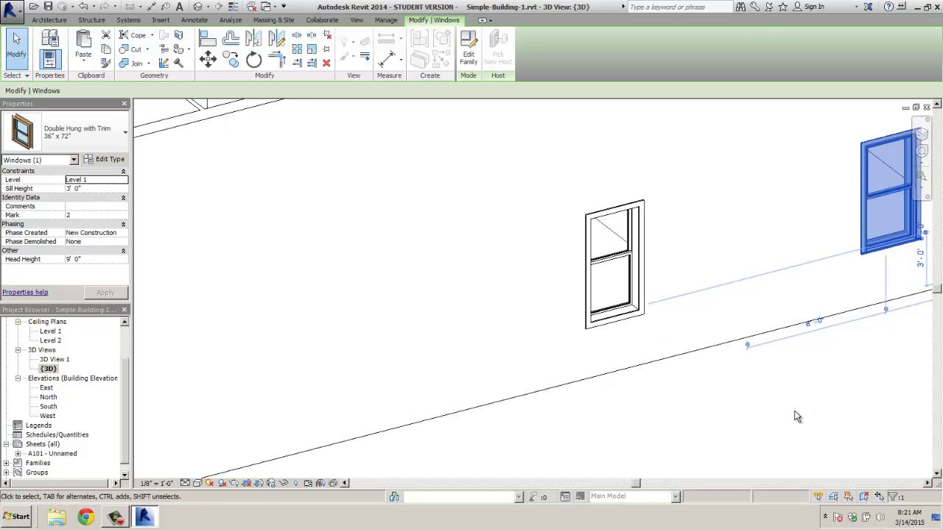
click(795, 417)
scroll(729, 407, down, 4)
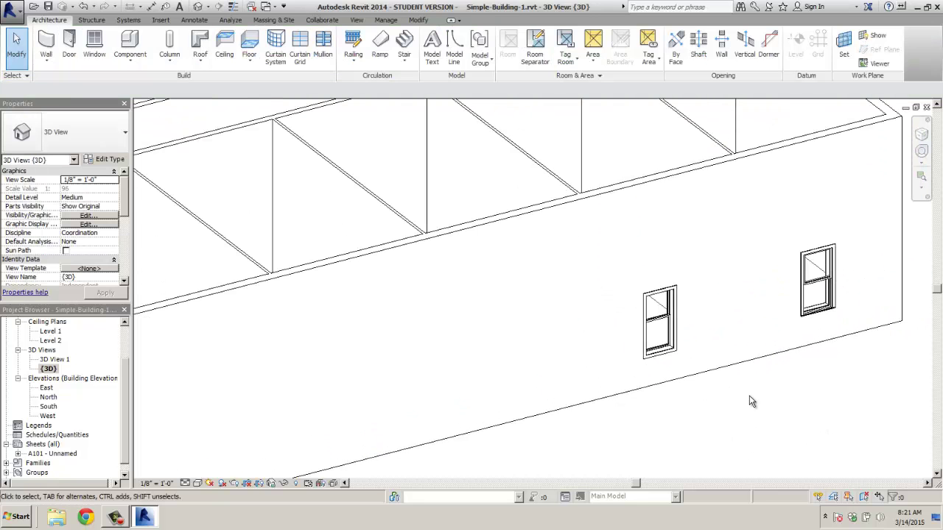
shift+middle_drag(776, 375, 770, 307)
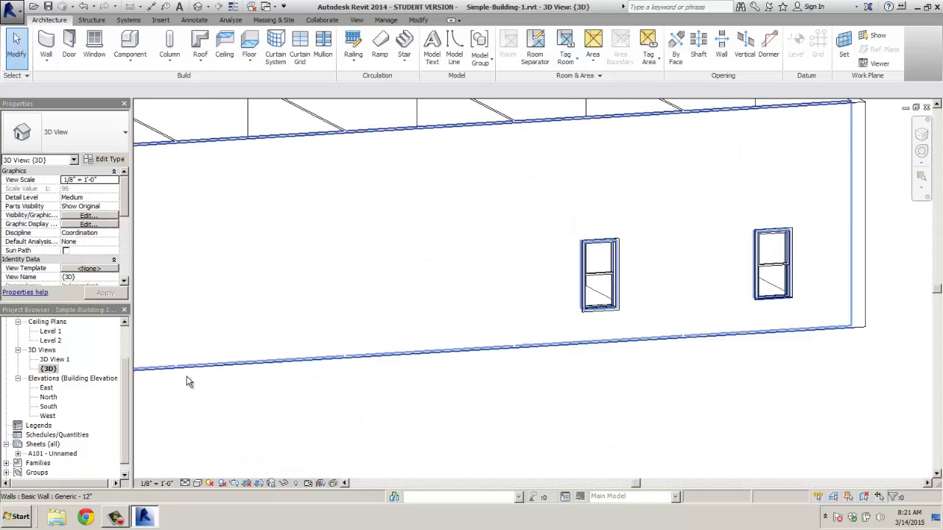
Step: Open the North elevation and set the sill height of the window nearest the building corner to 2'
double_click(48, 398)
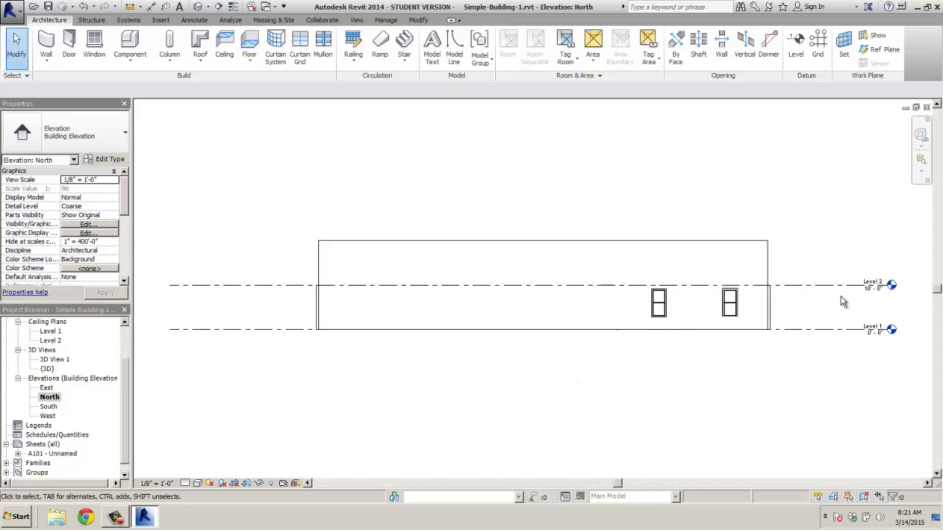
scroll(862, 293, up, 1)
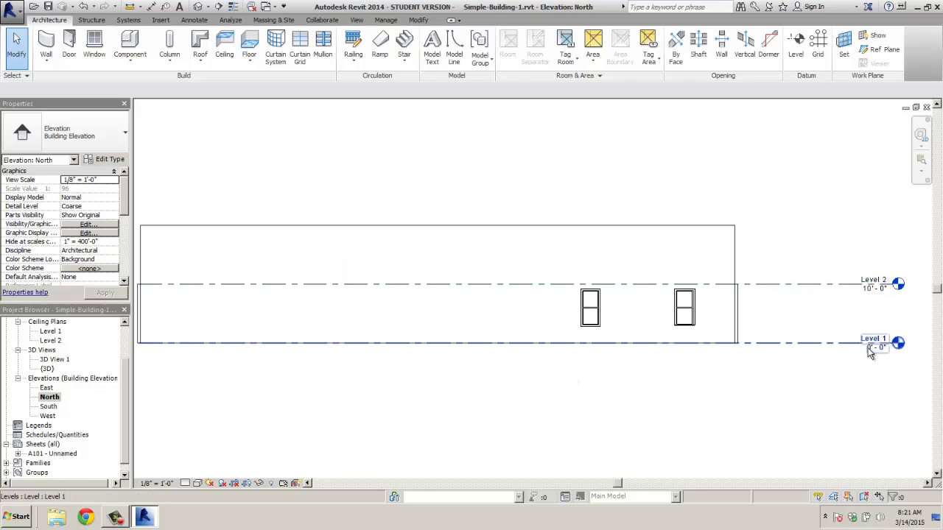
click(685, 313)
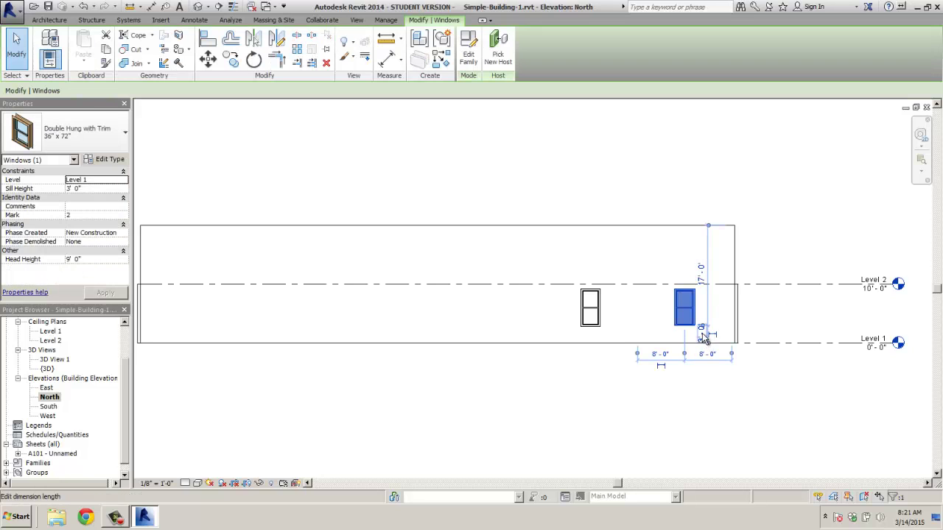
click(699, 334)
text(2)
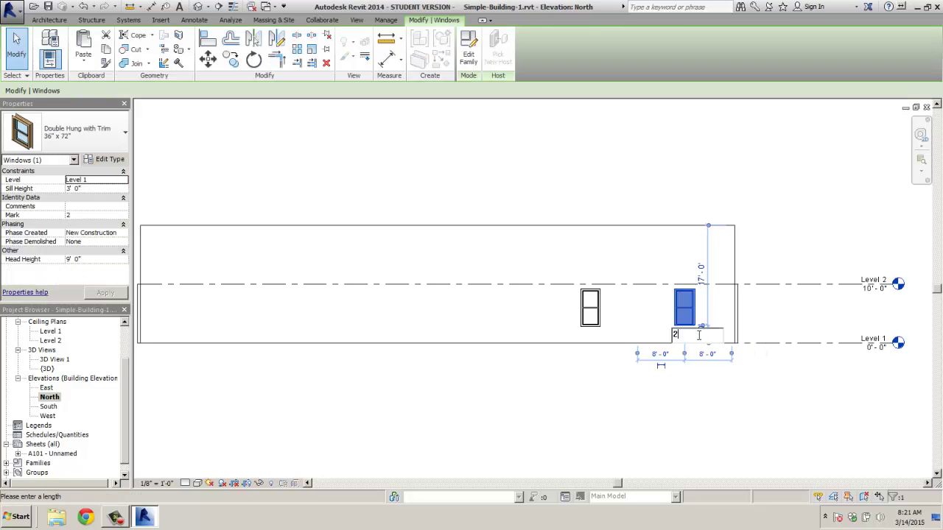
key(Return)
Step: Set the sill height of the window farther from the corner to 2' in the North elevation and deselect it
click(599, 324)
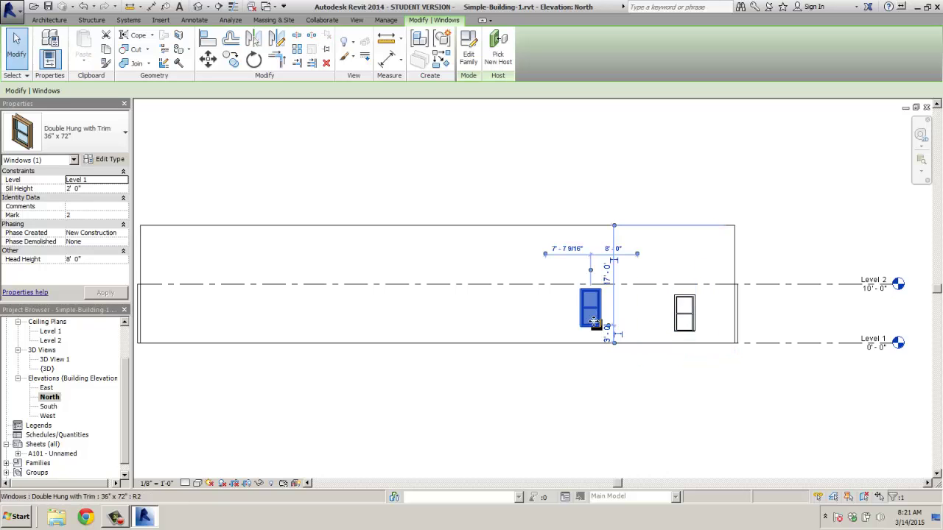
click(608, 331)
text(2)
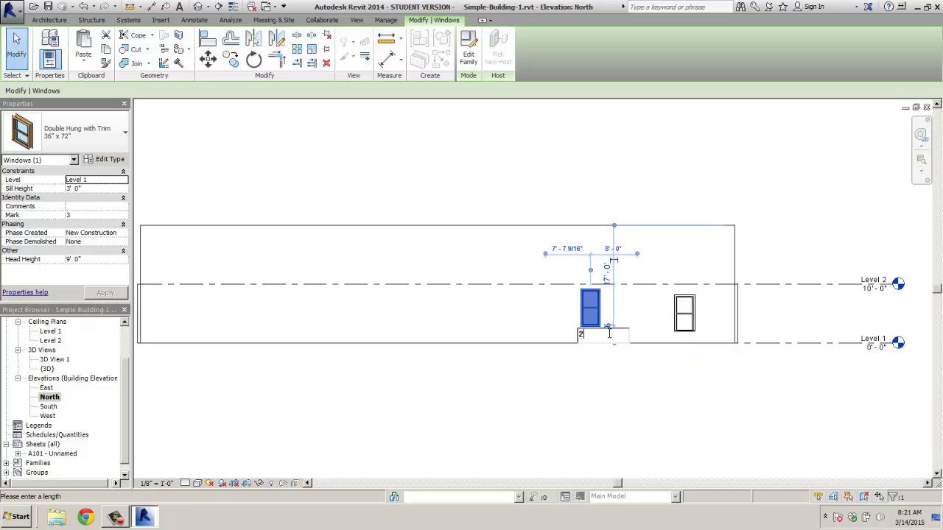
key(Return)
click(618, 418)
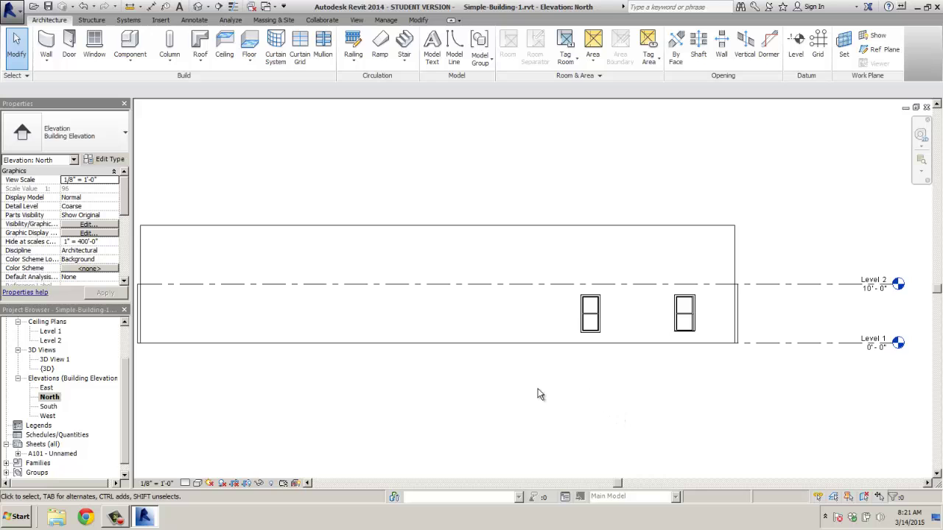
Step: Return to the {3D} view, bring the two windows into sight and change the visual style to Shaded
double_click(47, 368)
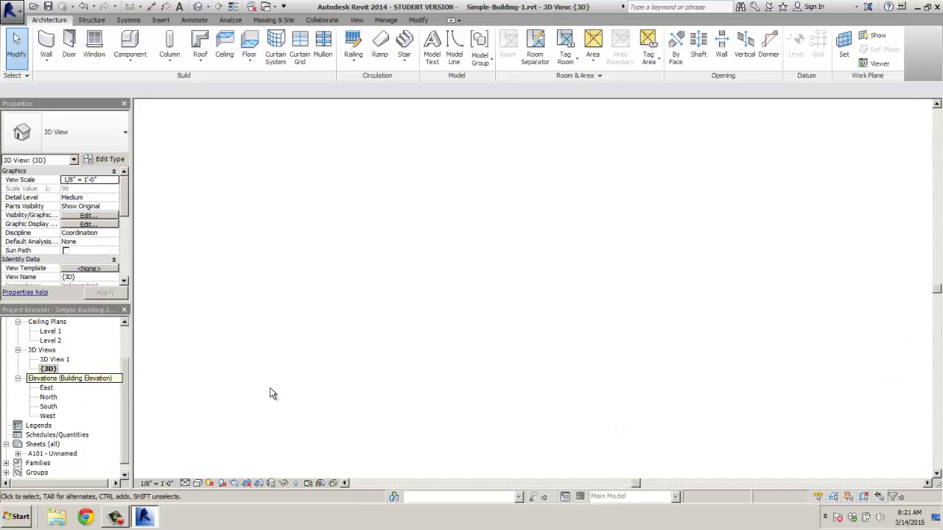
mouse_move(558, 388)
shift+middle_down()
mouse_move(547, 391)
mouse_move(634, 354)
mouse_move(558, 362)
mouse_move(721, 364)
mouse_move(730, 404)
mouse_move(717, 391)
mouse_move(700, 395)
mouse_move(641, 347)
shift+middle_up()
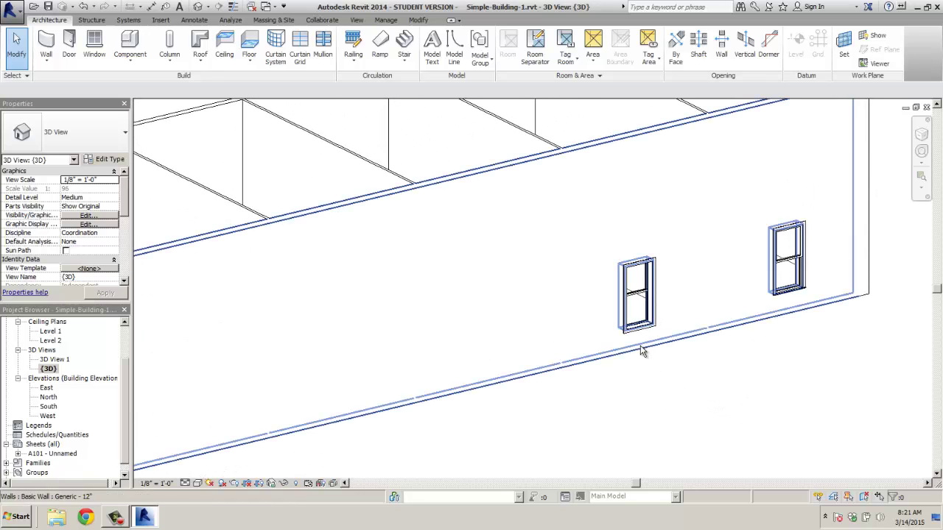
click(198, 483)
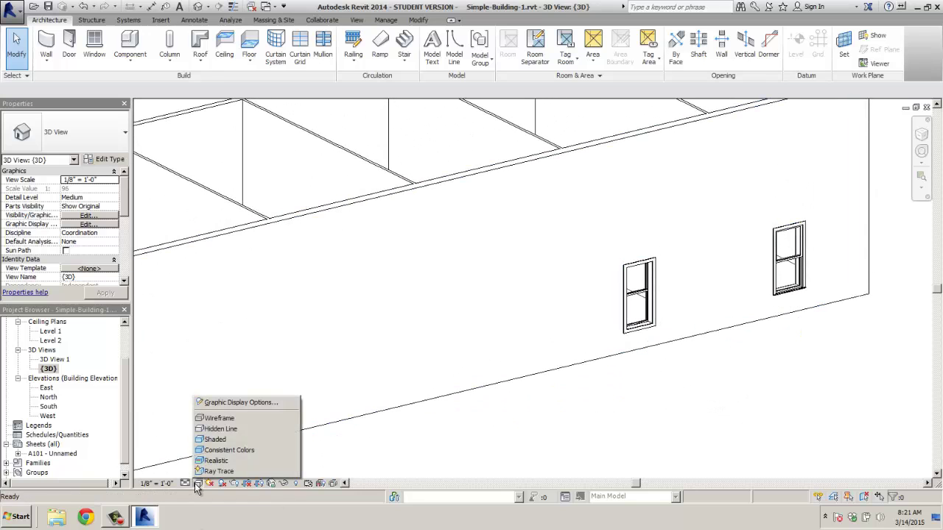
click(206, 441)
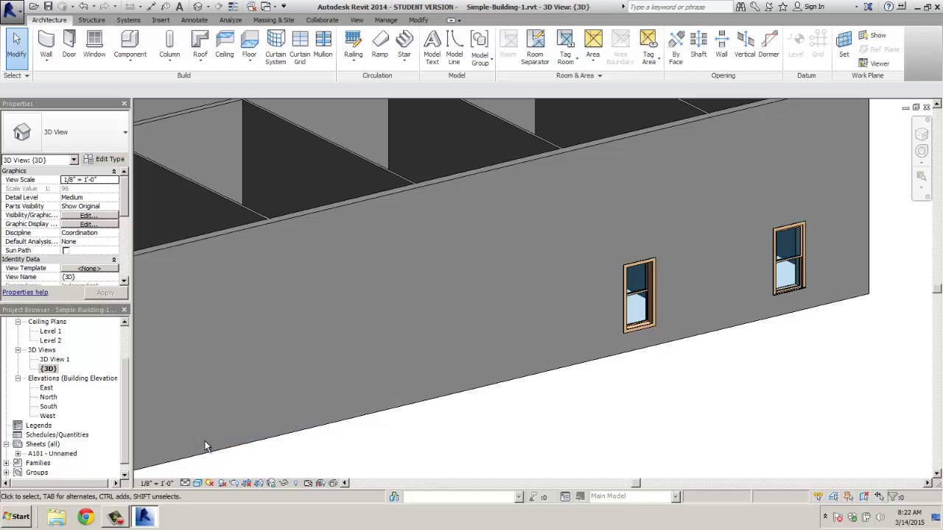
Step: Change the 3D view's visual style to Realistic, then open the Rendering settings and close them without rendering
click(197, 483)
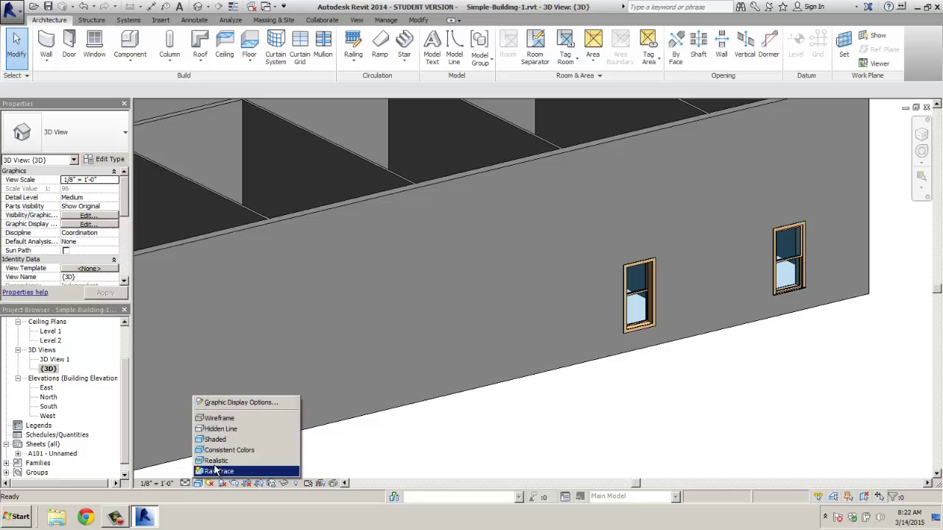
click(220, 461)
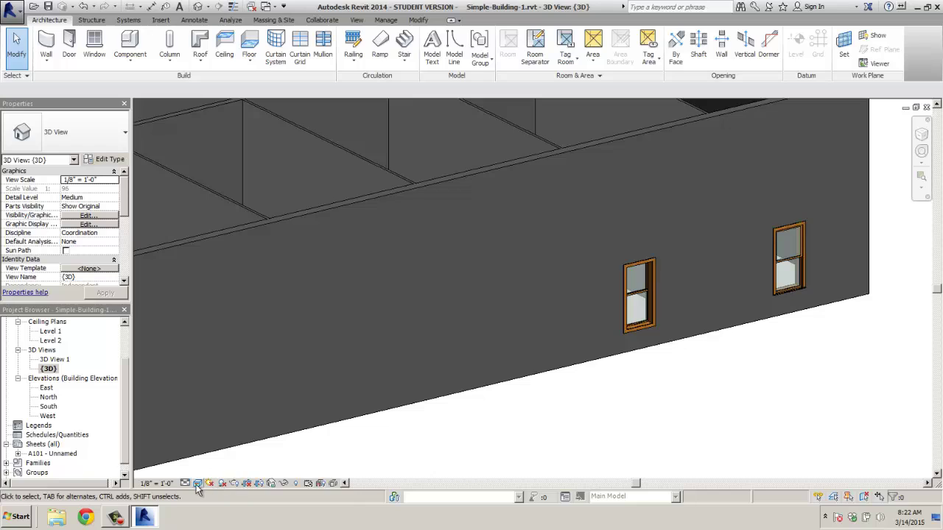
click(234, 484)
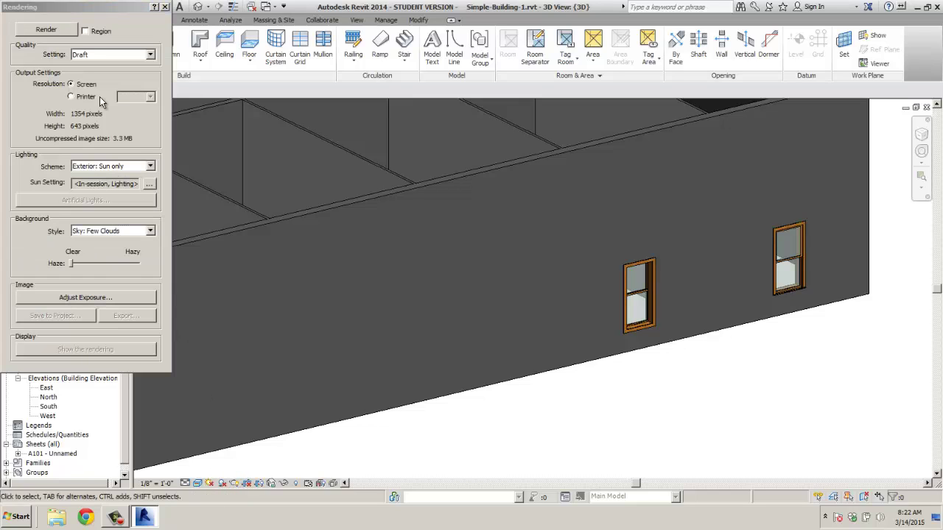
click(164, 7)
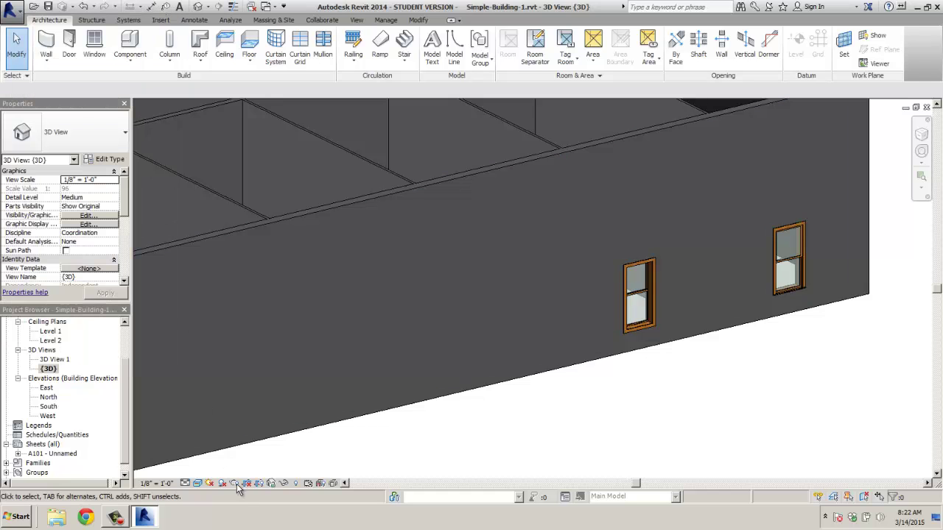
Step: Configure the sun settings as a Still solar study dated 3/14/2015 at 1:00 PM and apply them
click(210, 483)
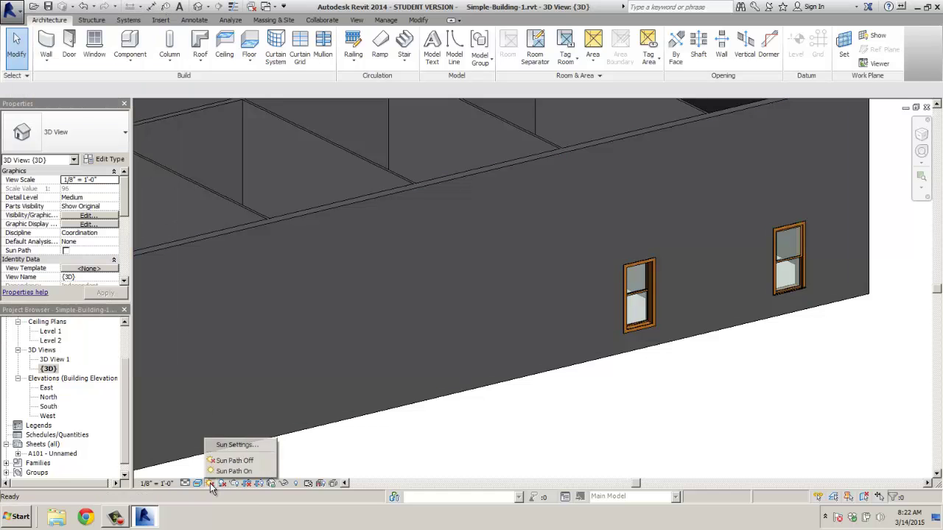
click(243, 445)
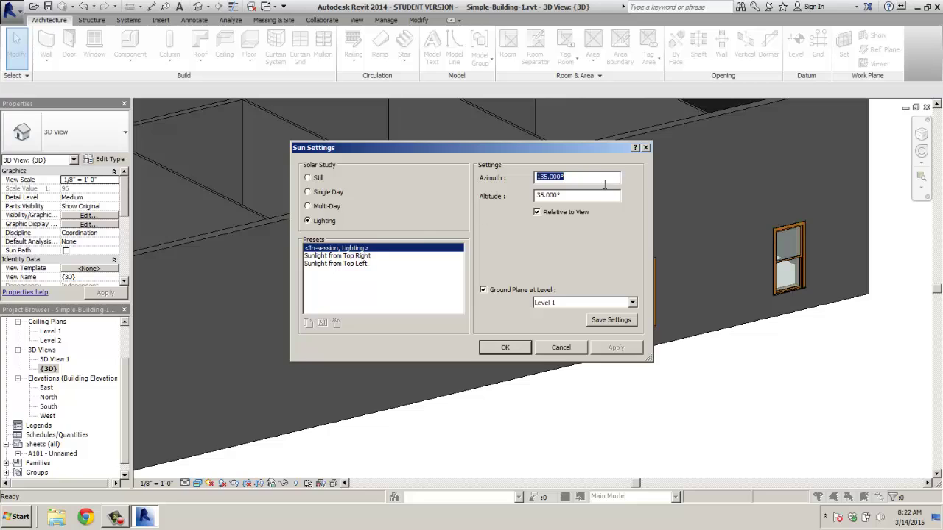
click(308, 177)
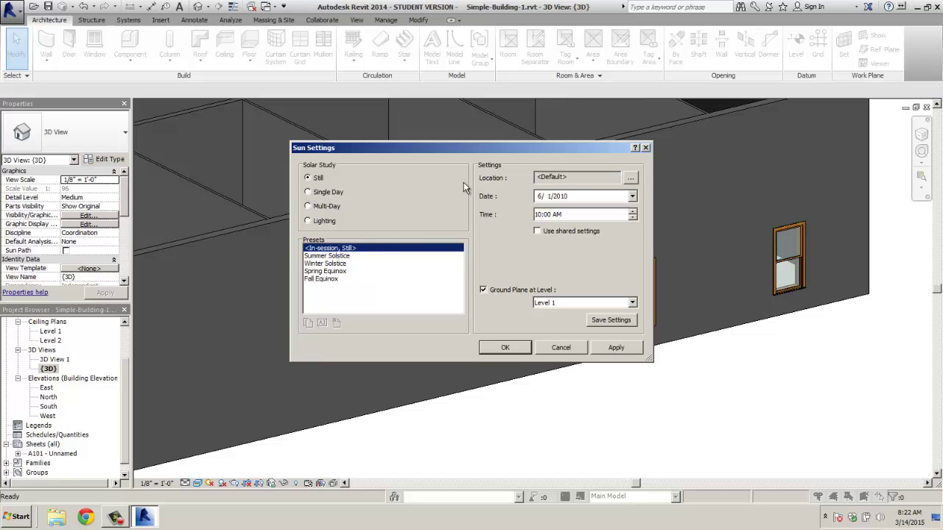
click(631, 196)
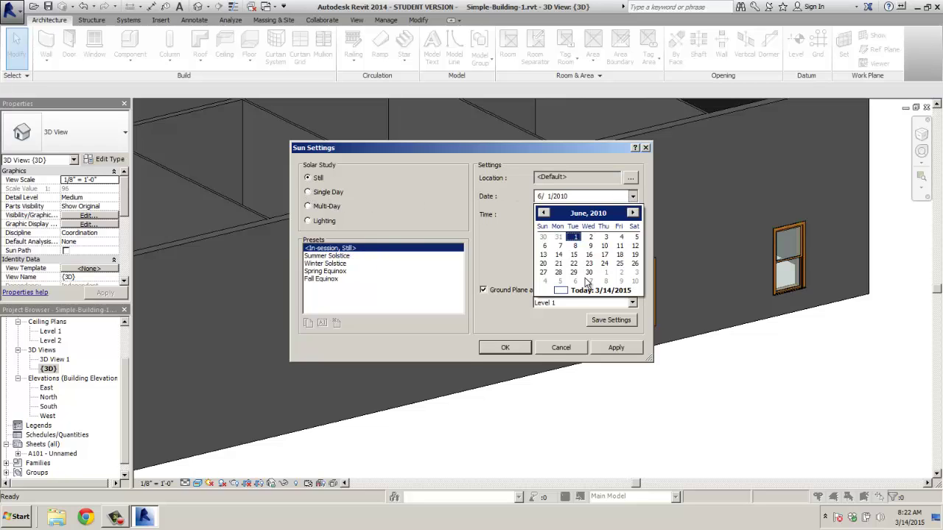
click(561, 291)
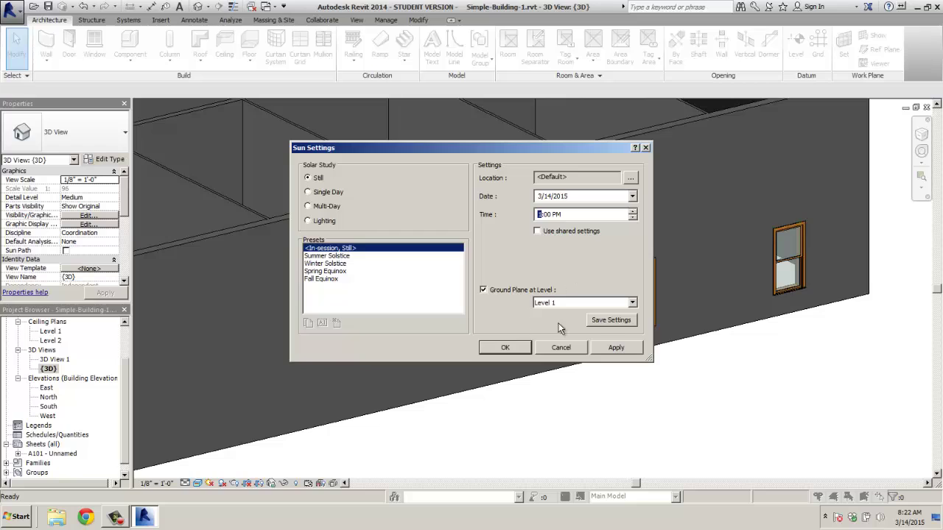
click(631, 350)
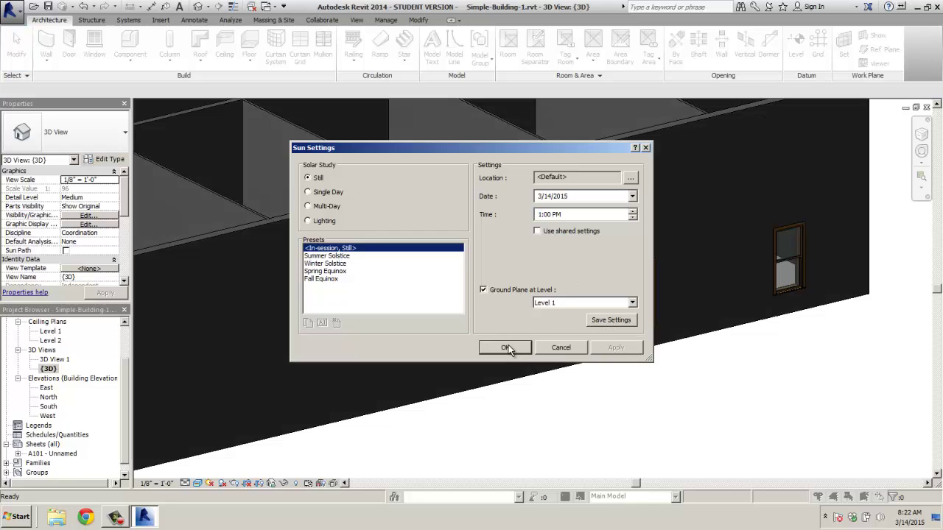
click(507, 348)
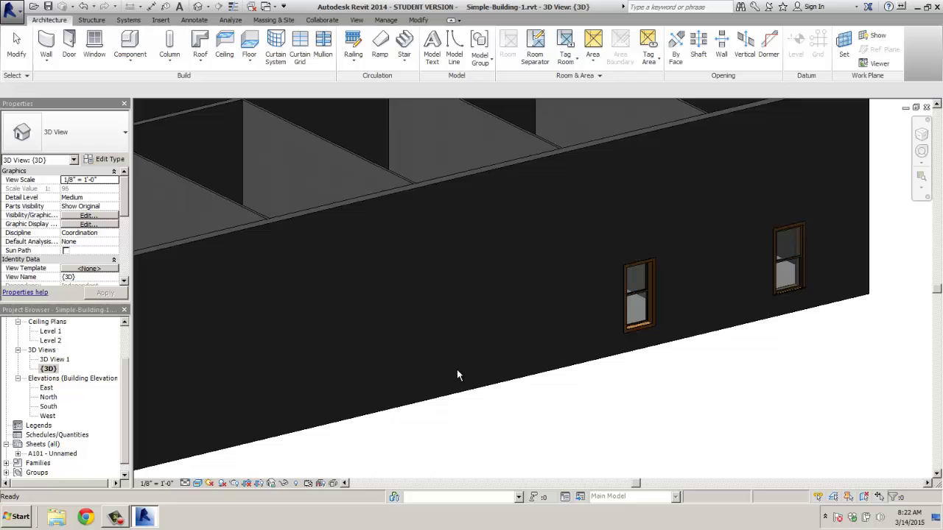
Step: Turn on shadows in the 3D view and examine the sunlight and shadows around the whole building
click(221, 483)
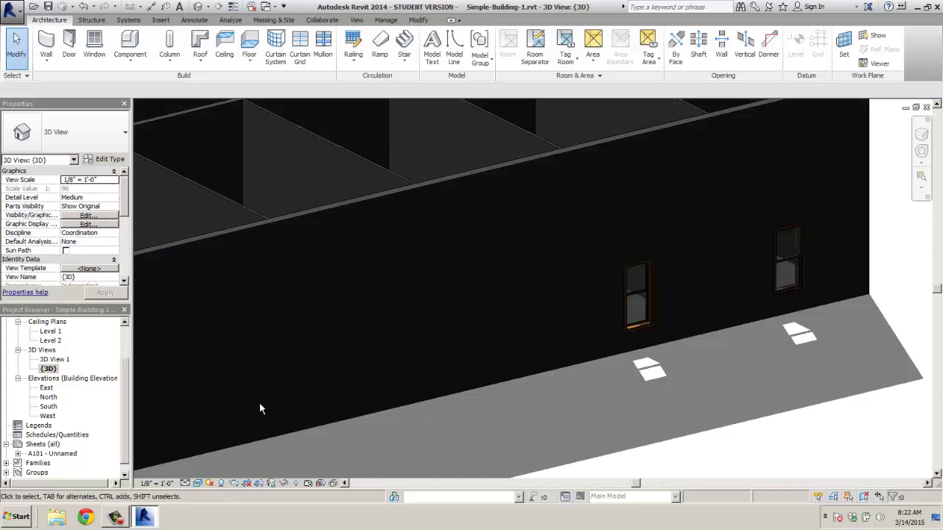
shift+middle_drag(248, 405, 442, 395)
scroll(516, 411, down, 6)
middle_drag(508, 374, 706, 445)
shift+middle_drag(427, 316, 501, 366)
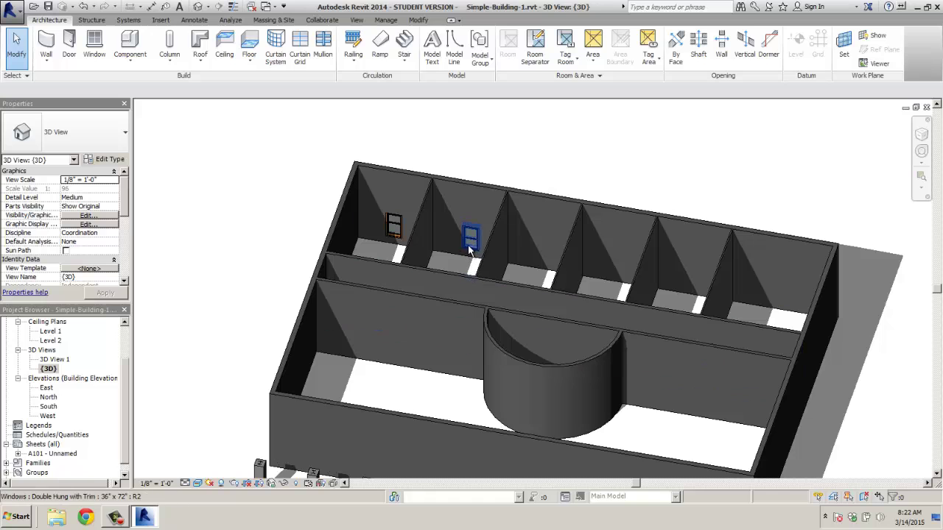
shift+middle_drag(589, 263, 331, 270)
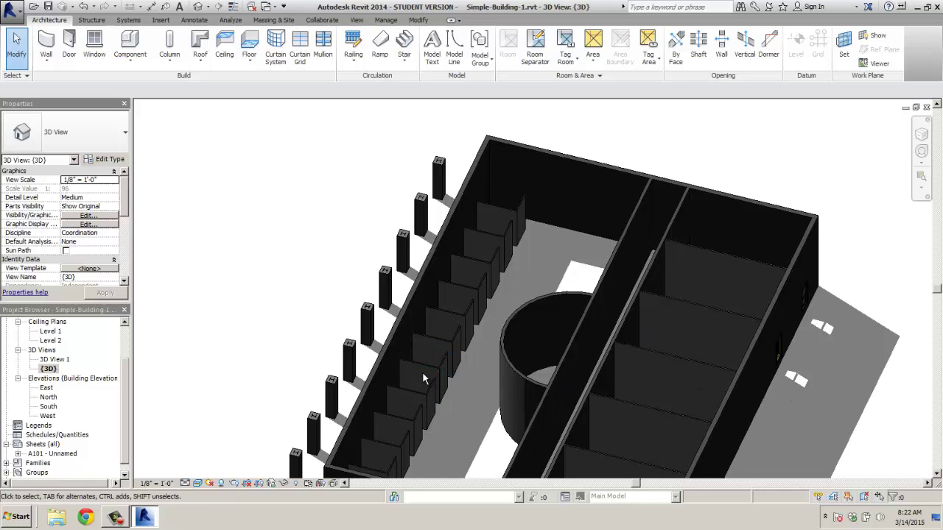
shift+middle_drag(438, 377, 624, 309)
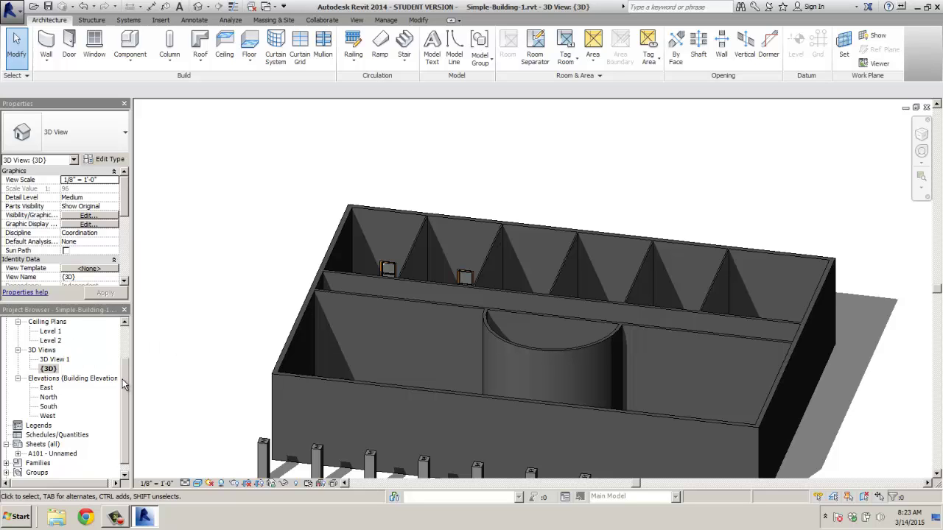
Step: On the Level 1 floor plan, move the second room's window toward the third room, about 13'-6" from the first partition
scroll(123, 384, up, 3)
double_click(49, 342)
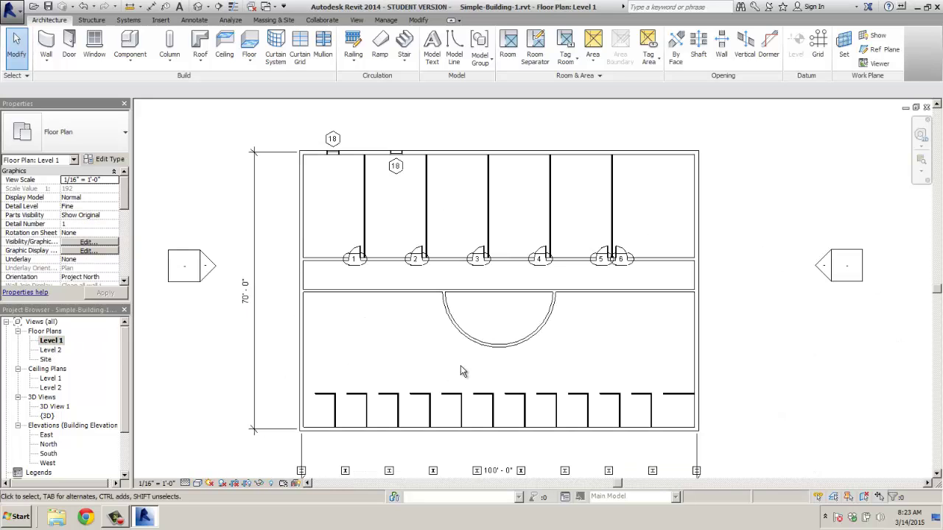
click(393, 155)
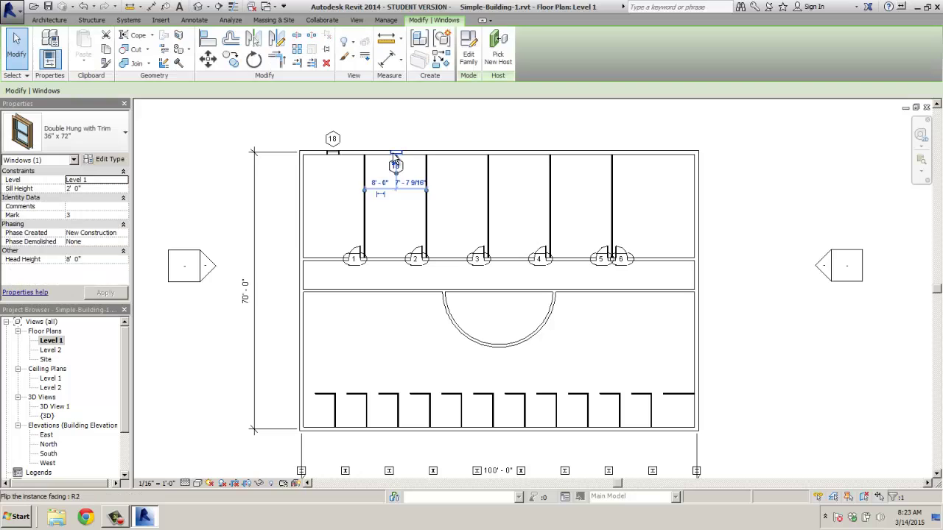
scroll(392, 152, up, 3)
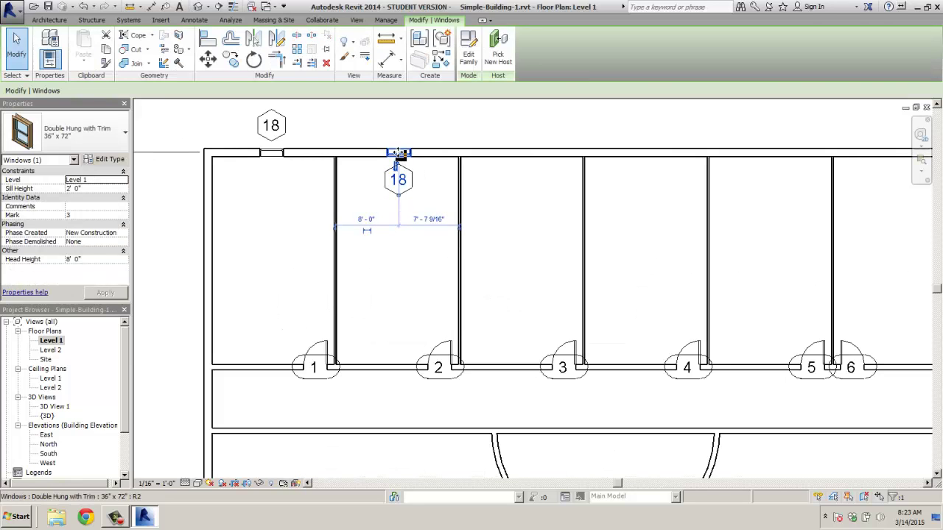
drag(398, 153, 442, 153)
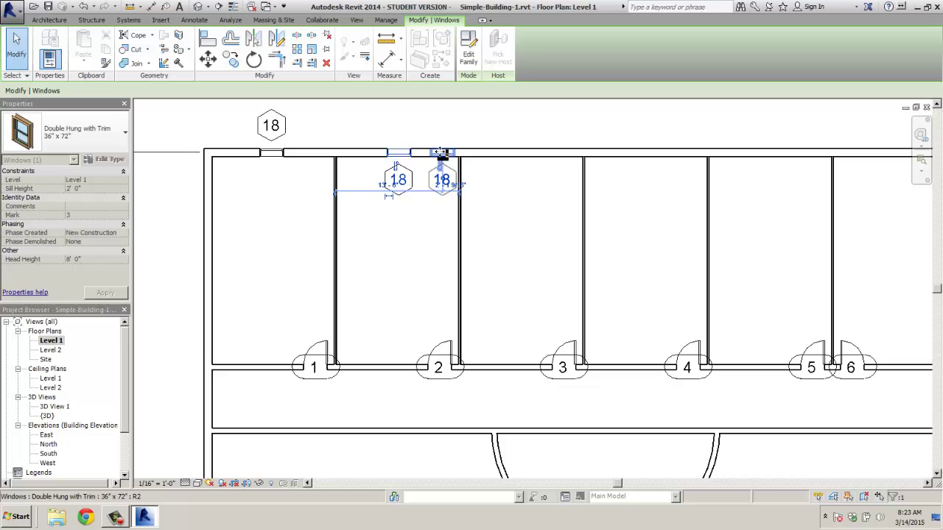
Step: Move the first room's window toward the building corner, about 2'-6" from the end wall, and deselect it
click(277, 154)
drag(276, 155, 232, 154)
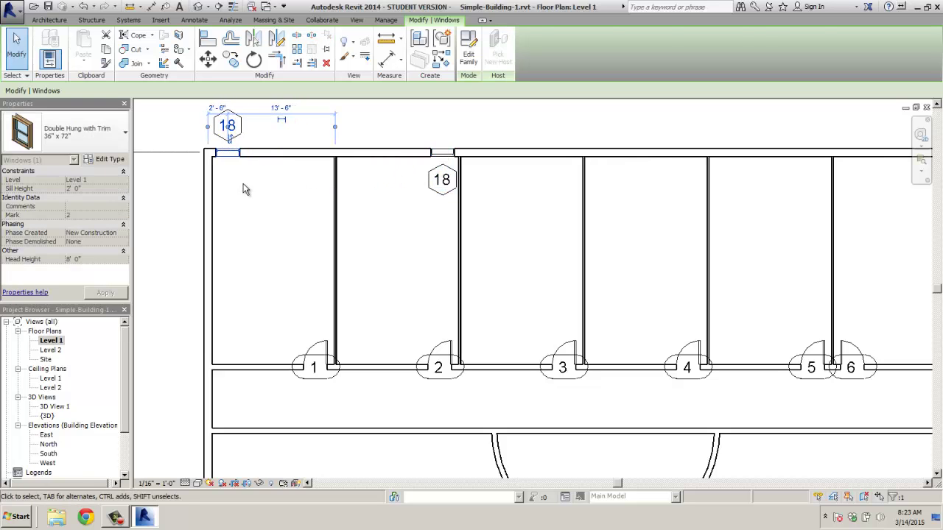
click(246, 189)
Step: Check the positions of the two moved windows in the {3D} view and the North elevation
double_click(49, 417)
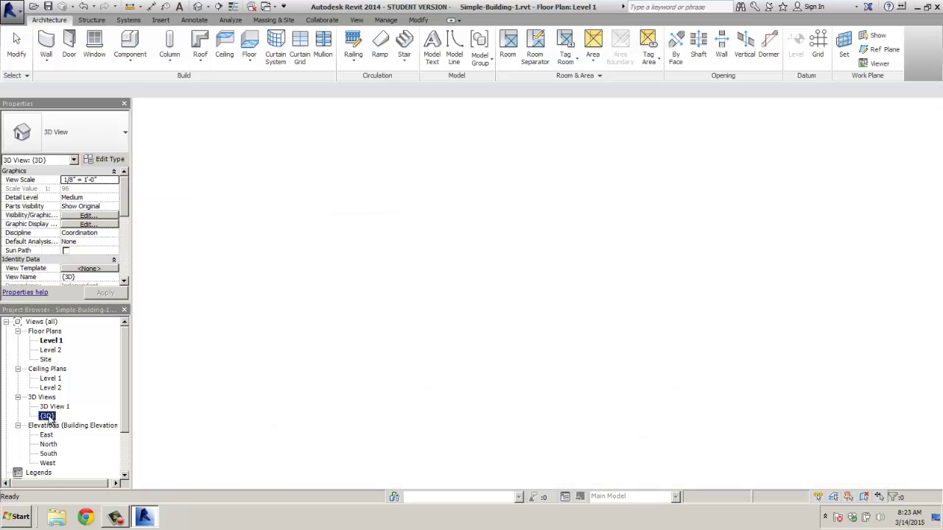
shift+middle_drag(426, 313, 434, 394)
double_click(50, 445)
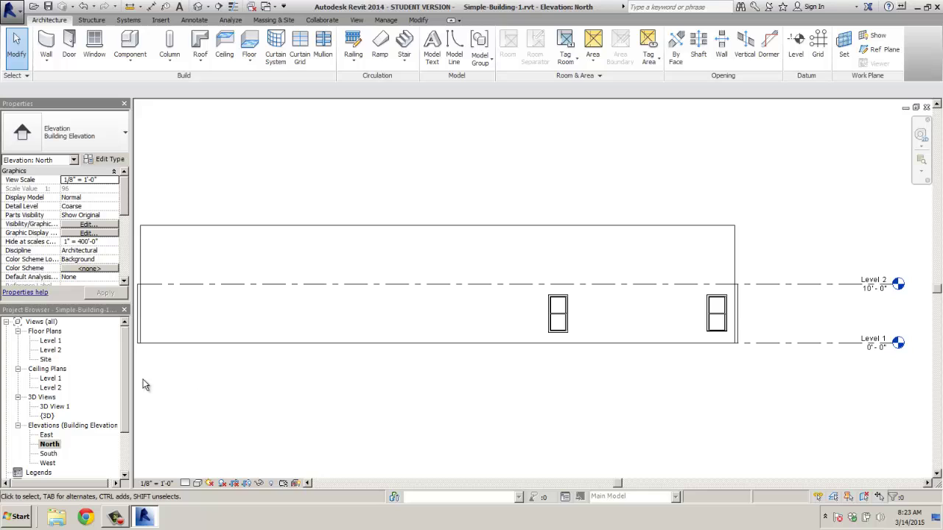
Step: Return to the Level 1 floor plan and set its view scale to 1/4" = 1'-0"
double_click(50, 341)
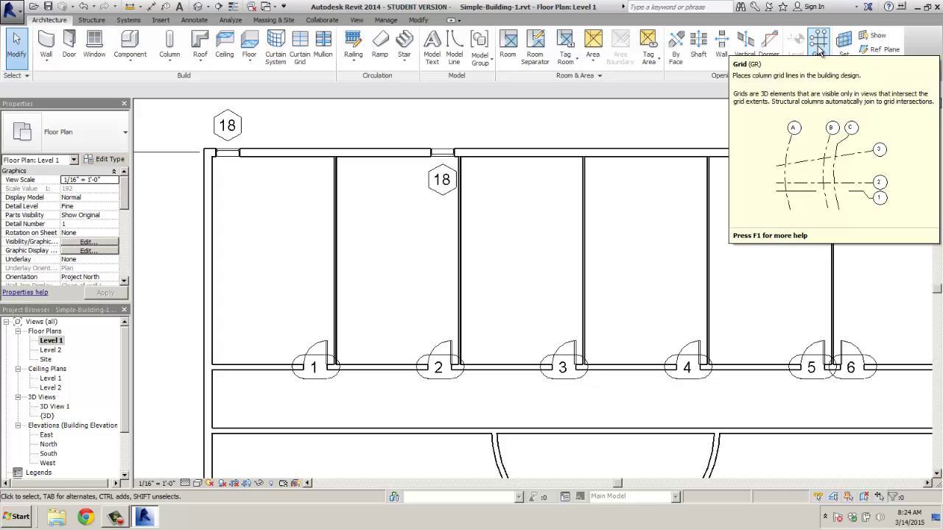
scroll(510, 232, down, 3)
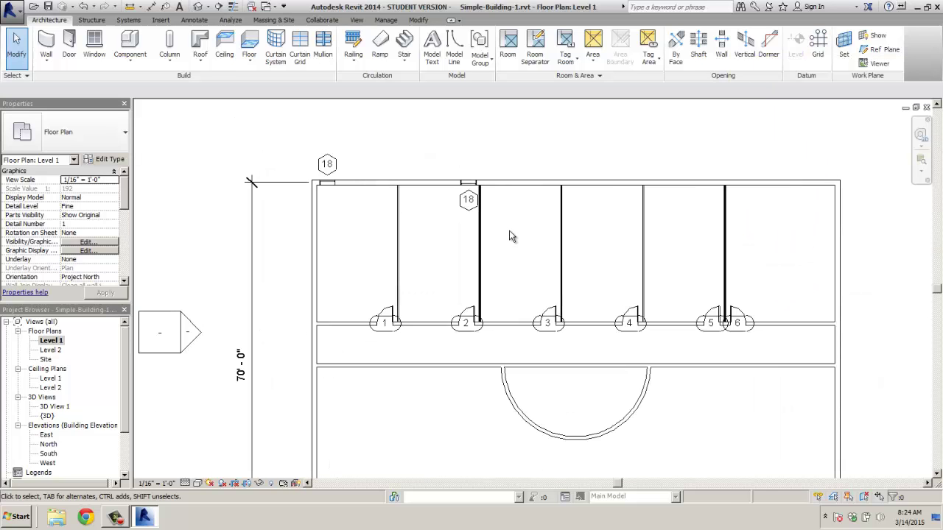
scroll(509, 231, down, 3)
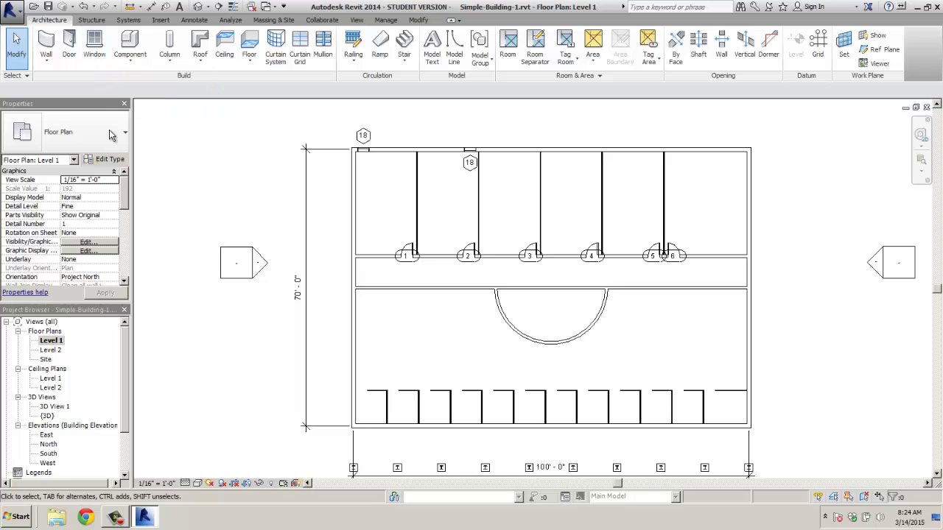
click(106, 179)
click(113, 180)
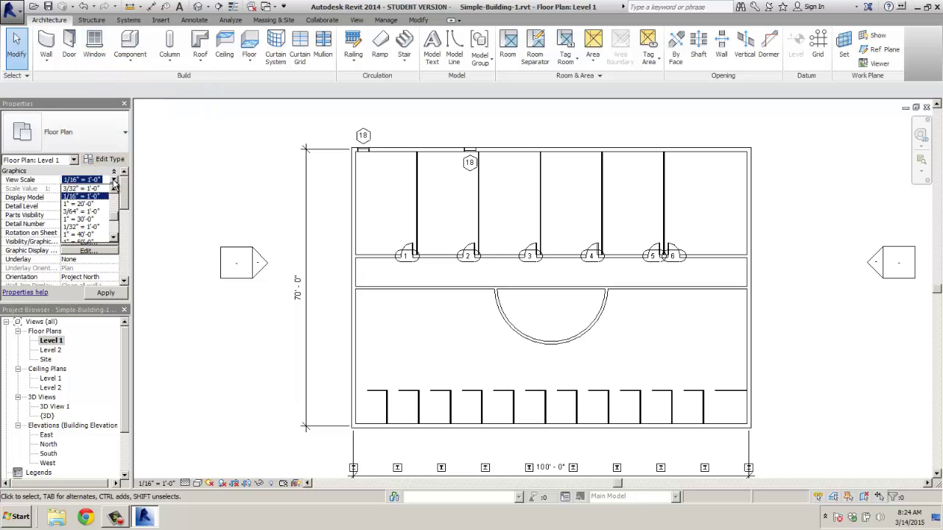
drag(114, 220, 119, 212)
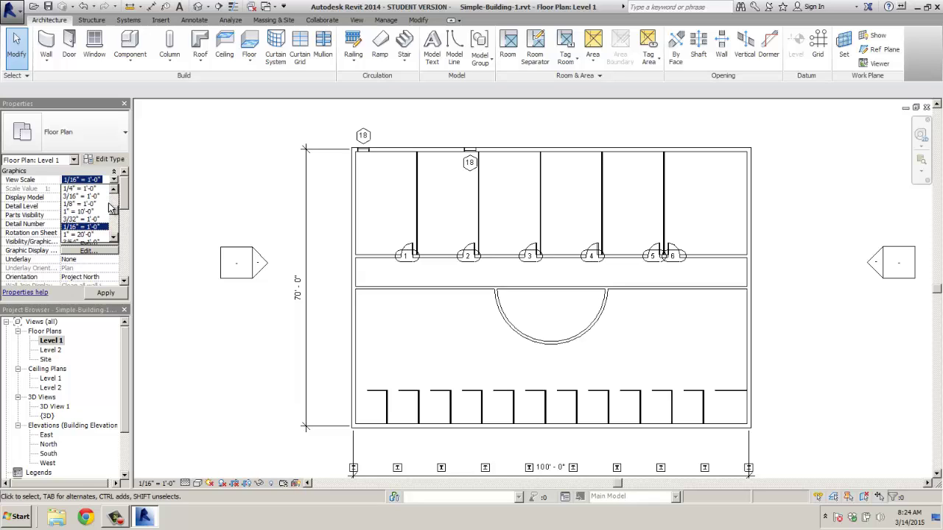
click(80, 190)
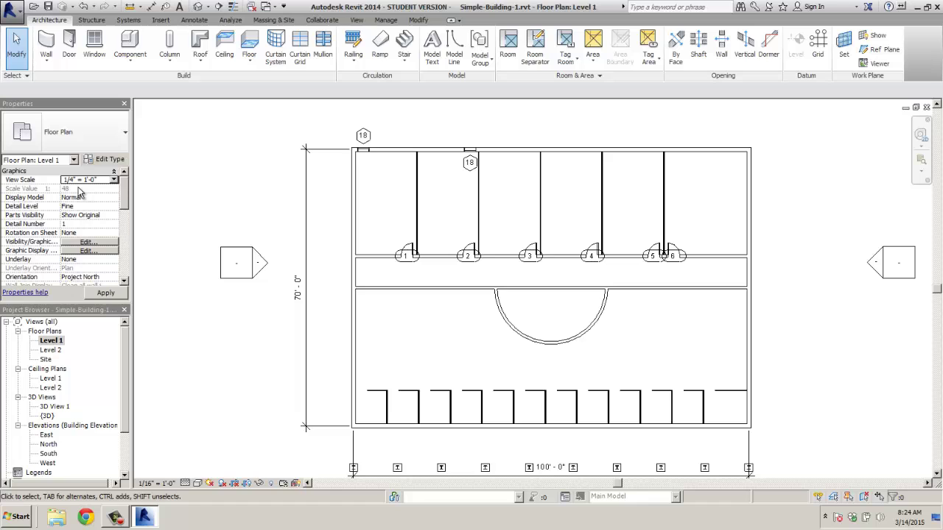
click(103, 294)
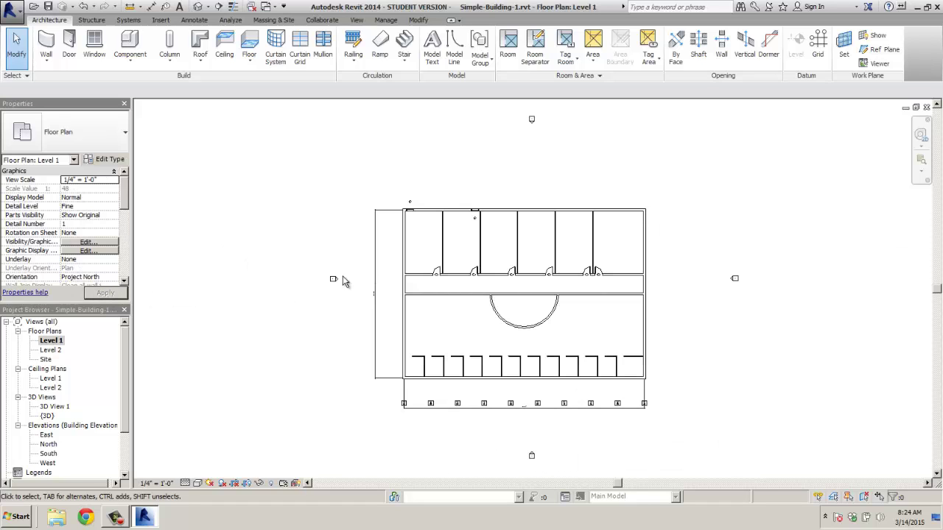
Step: Move the second room's window tag from inside the room to just outside the exterior wall
scroll(499, 235, up, 8)
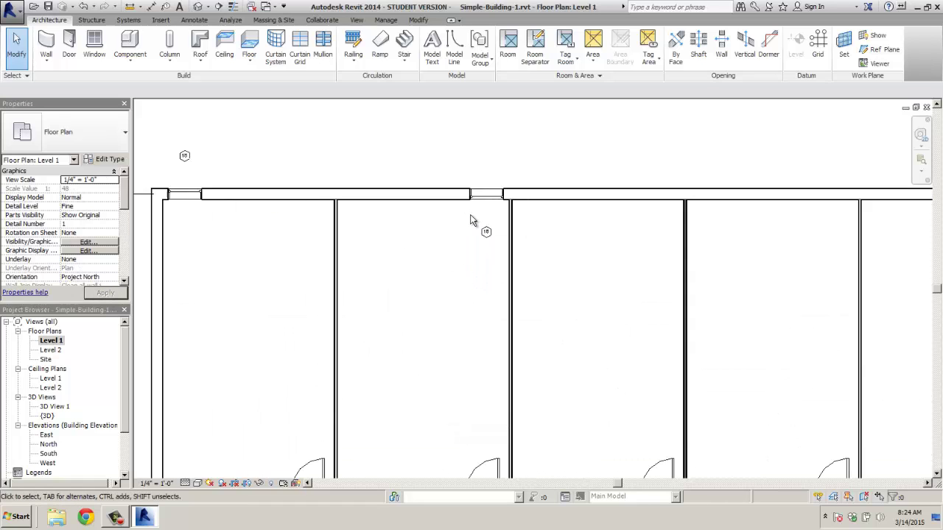
click(491, 239)
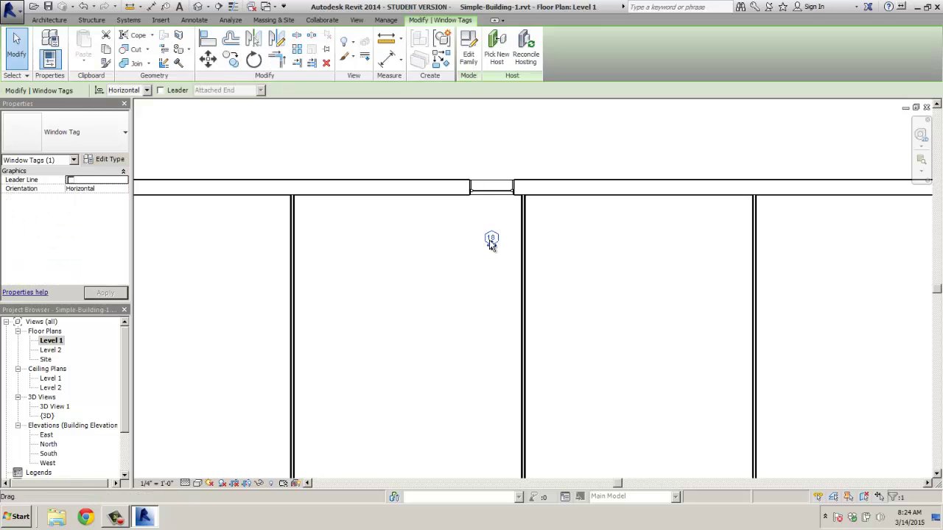
drag(492, 244, 490, 171)
click(454, 229)
Step: Move the corner room's window tag closer to the outside of the exterior wall, leaving its value unedited
scroll(435, 231, down, 1)
middle_drag(243, 208, 397, 215)
click(331, 169)
click(331, 170)
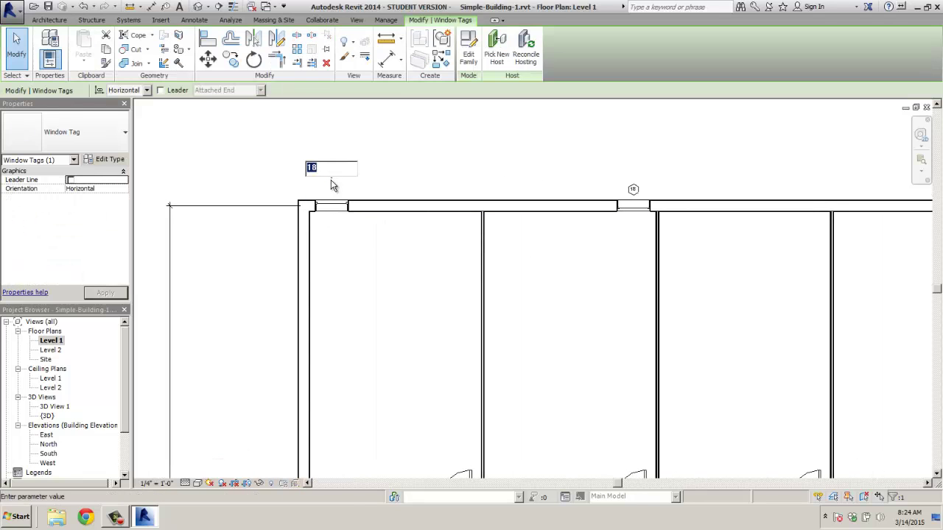
key(Escape)
drag(332, 171, 334, 193)
click(381, 188)
Step: Set the Level 1 floor plan's view scale to 1/8" = 1'-0"
scroll(390, 187, down, 1)
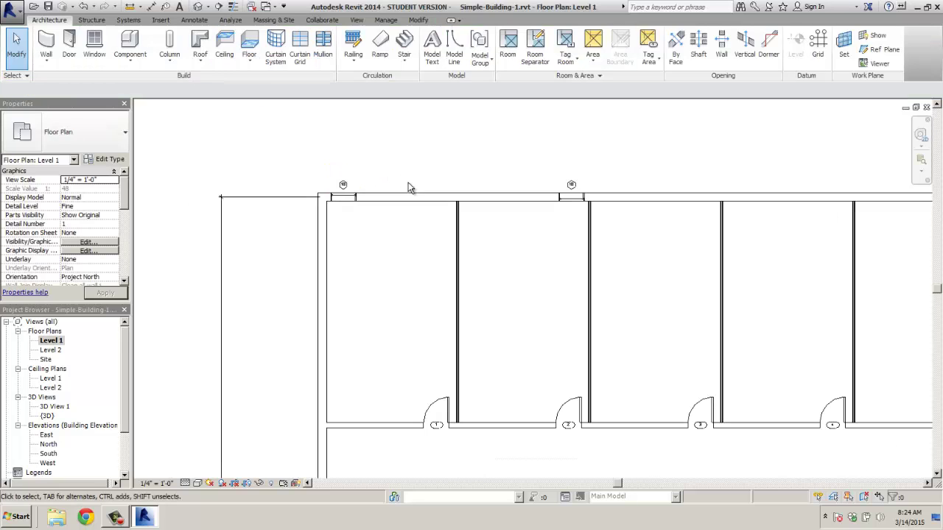
middle_drag(464, 285, 443, 175)
scroll(535, 269, down, 2)
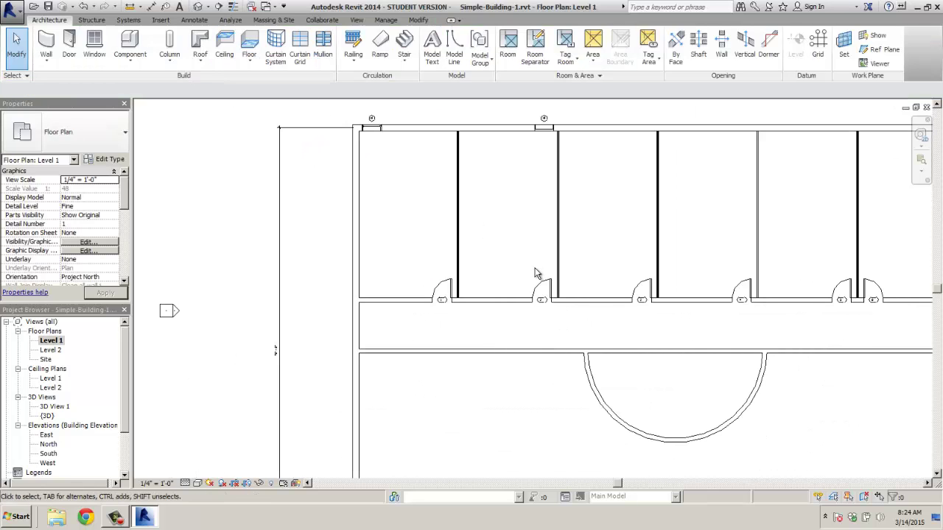
click(113, 180)
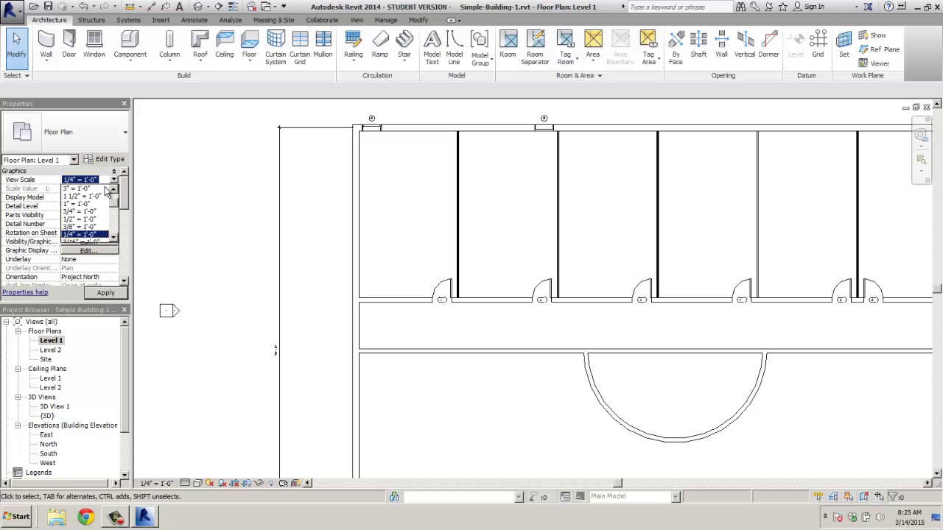
scroll(112, 243, down, 3)
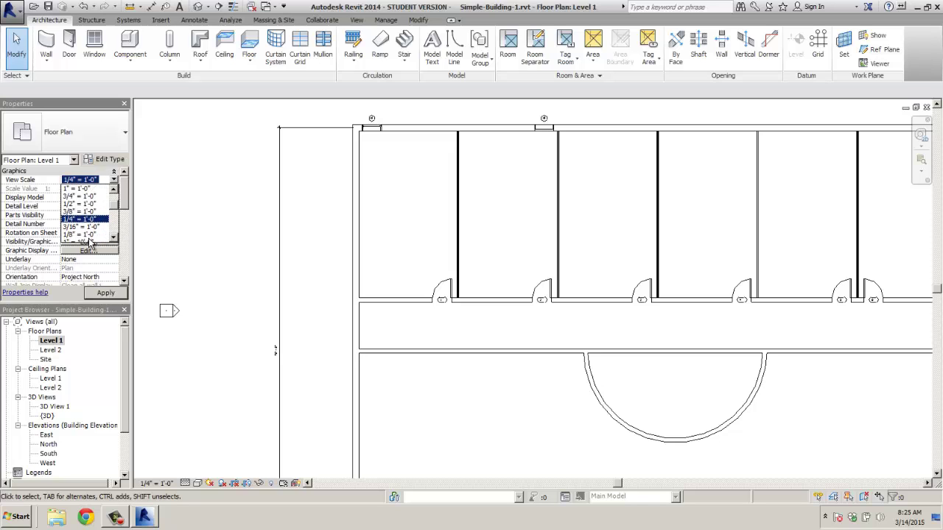
click(81, 233)
scroll(396, 247, up, 5)
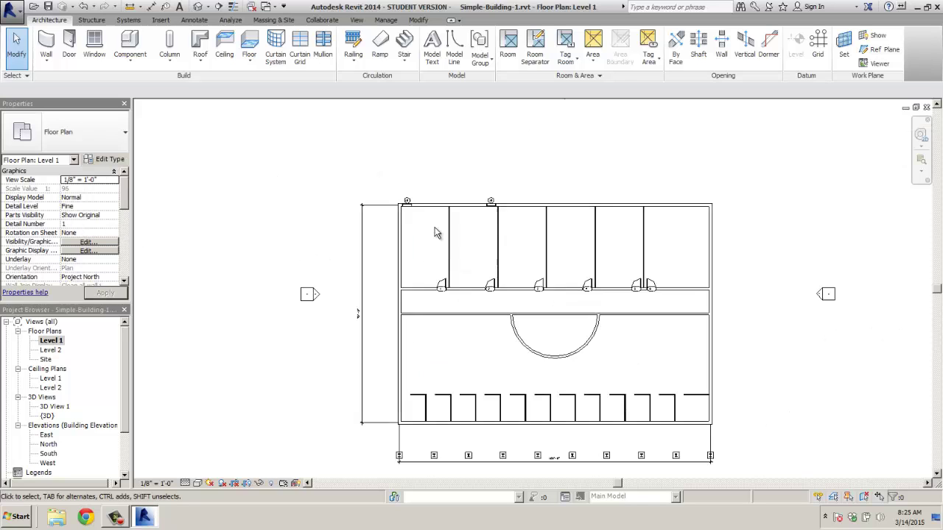
Step: Move the window tags of the corner room and the second room slightly farther out from the exterior wall
scroll(422, 213, up, 1)
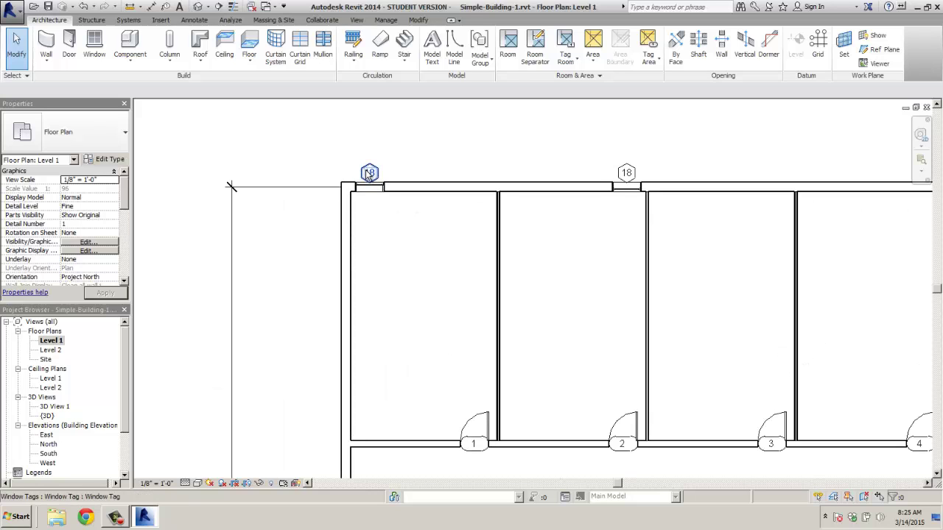
click(370, 176)
drag(372, 186, 371, 181)
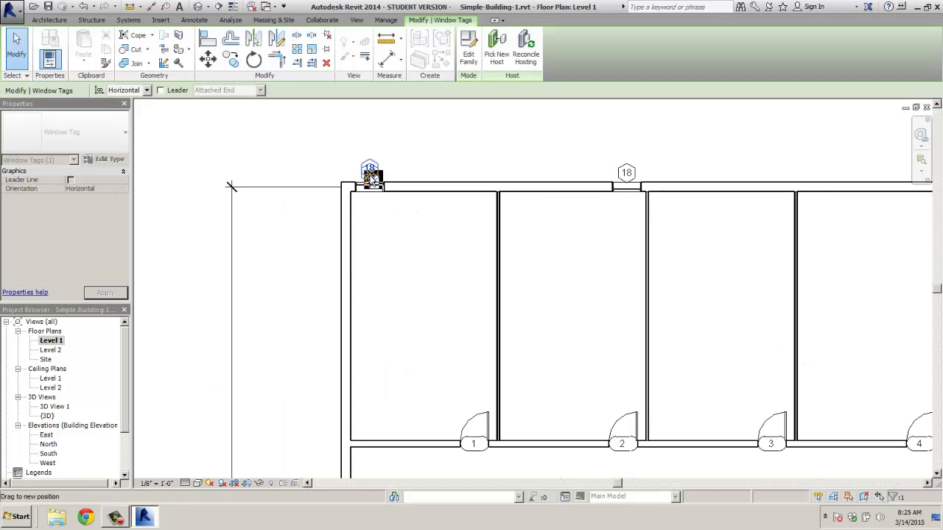
click(415, 177)
click(627, 175)
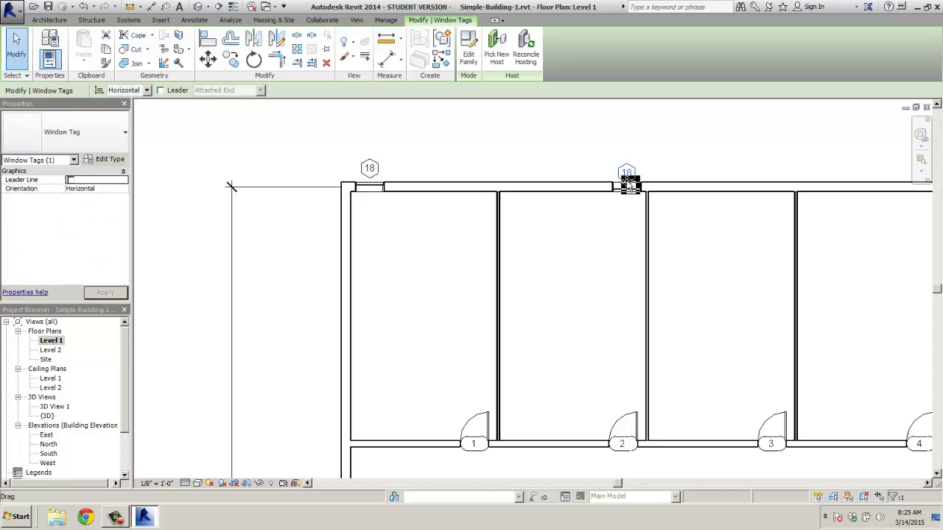
drag(626, 177, 622, 172)
click(445, 179)
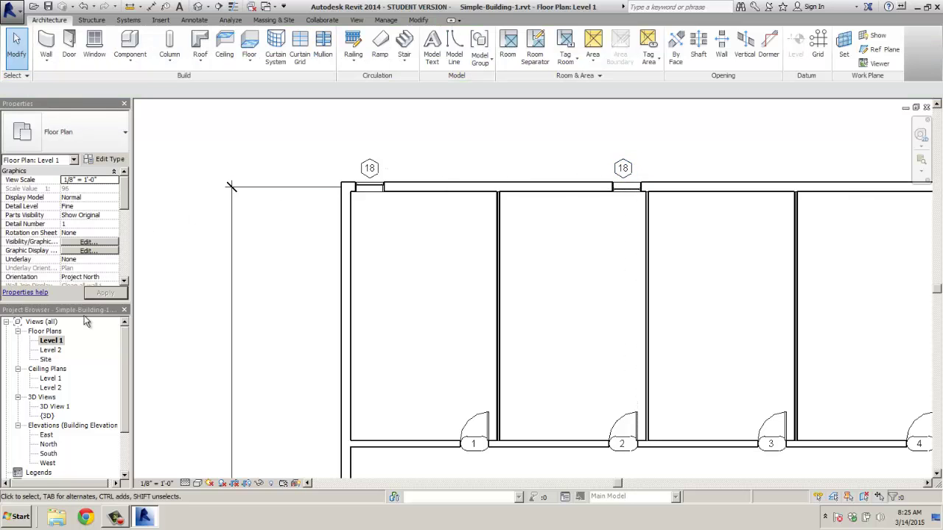
Step: Open sheet A101 - Unnamed and move the Level 1 viewport down over the title block's drawing area
drag(127, 356, 129, 420)
click(45, 446)
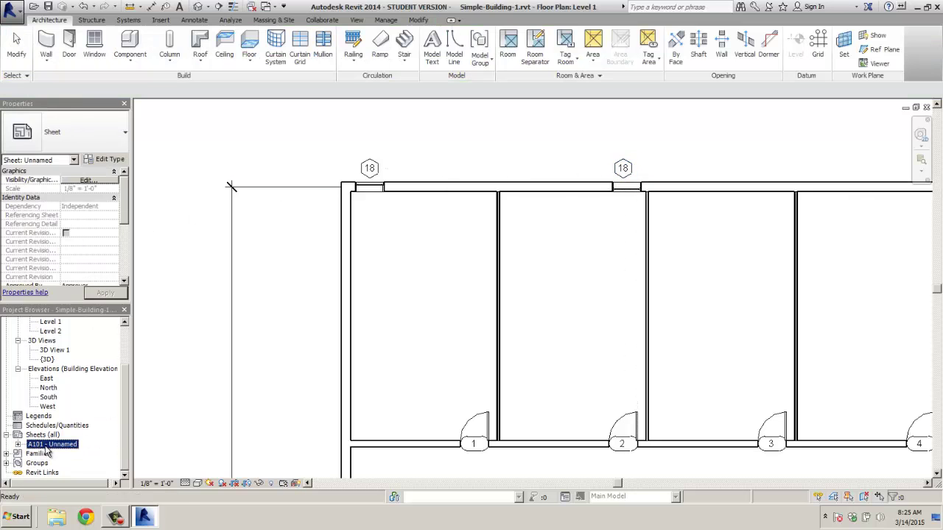
double_click(62, 447)
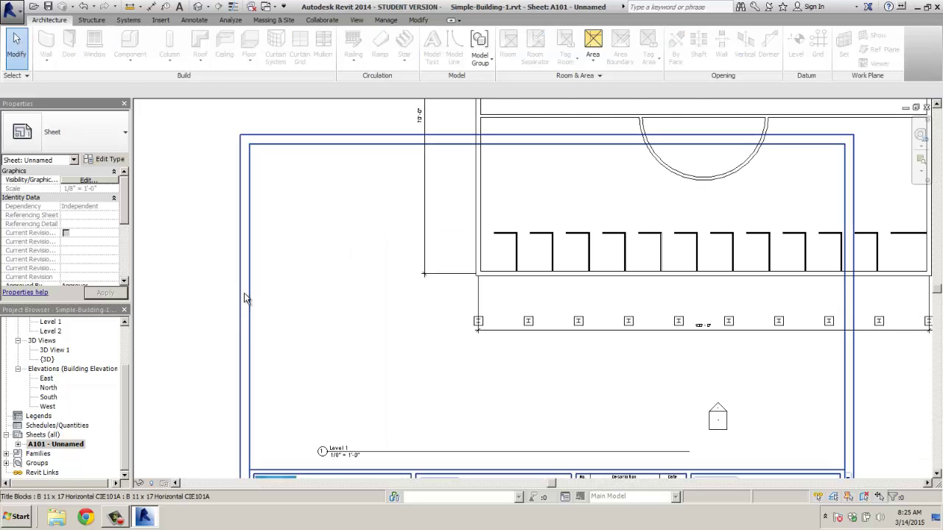
scroll(256, 292, down, 4)
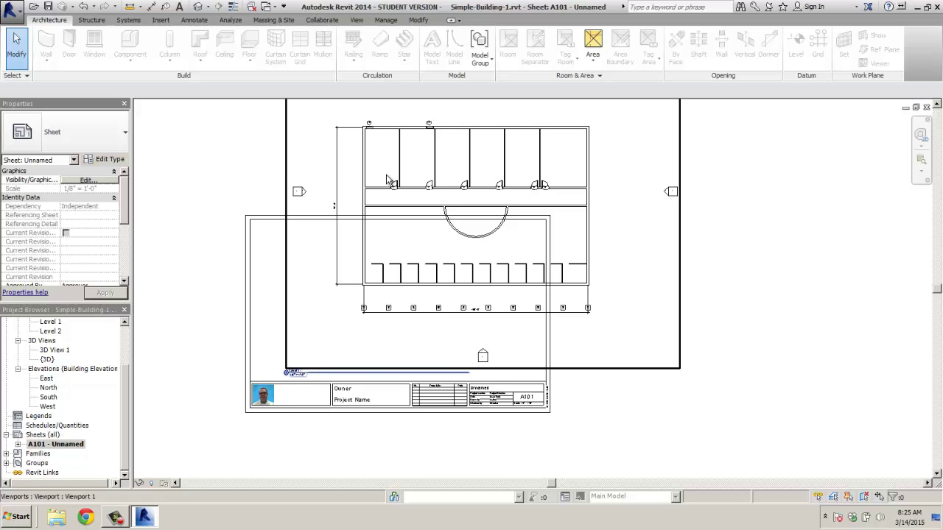
click(382, 264)
drag(382, 263, 314, 327)
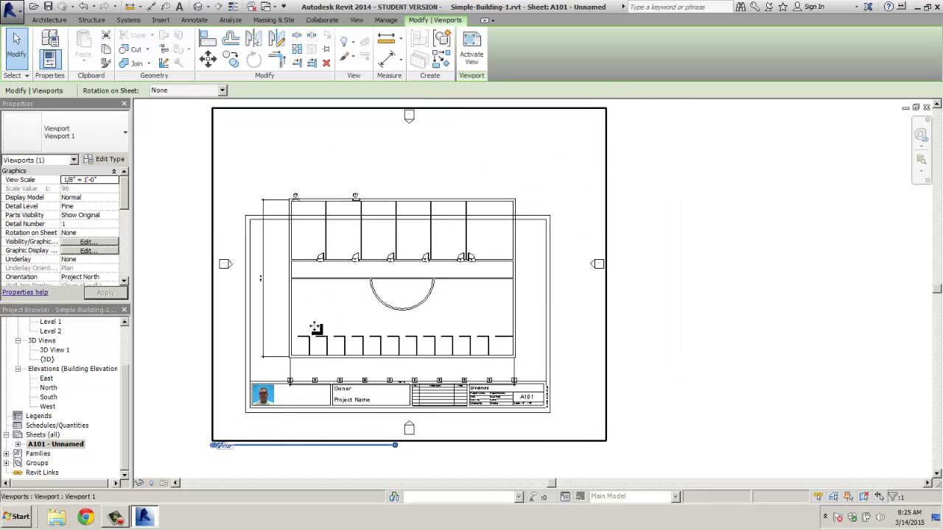
Step: Set the Level 1 viewport's scale to 1/16" = 1'-0" and move the plan inside the sheet border, above the title strip
click(114, 182)
scroll(114, 214, down, 1)
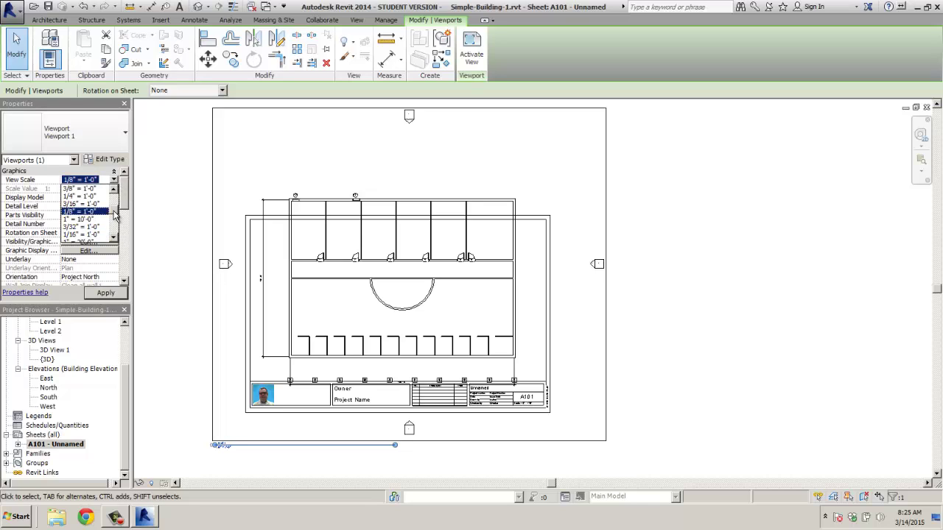
click(81, 235)
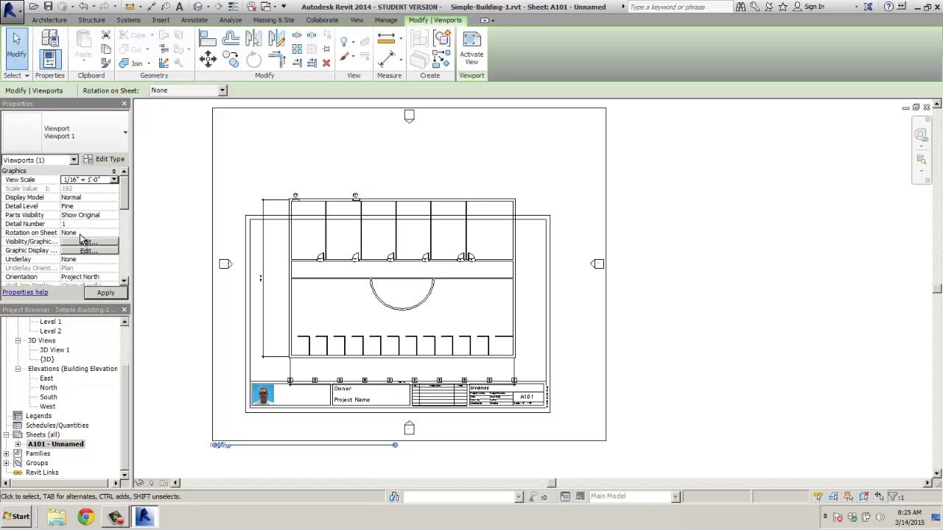
click(106, 293)
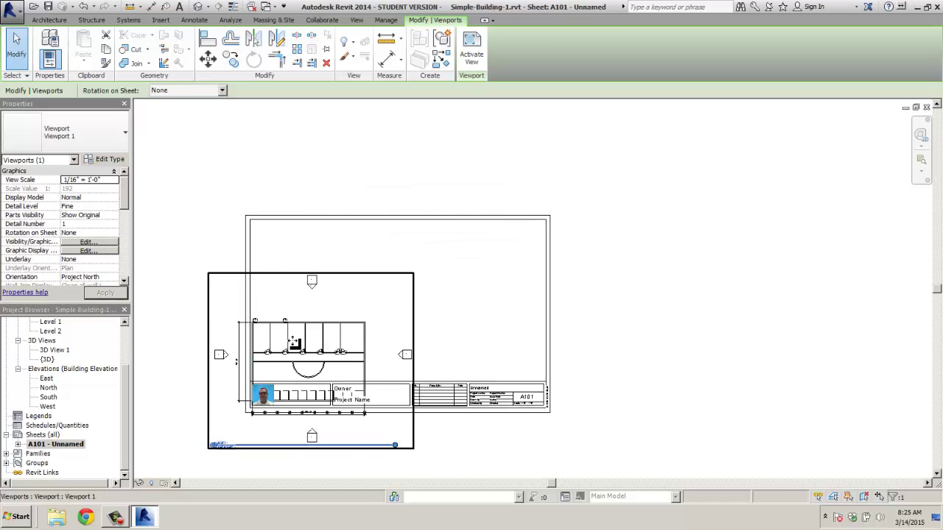
drag(293, 342, 396, 273)
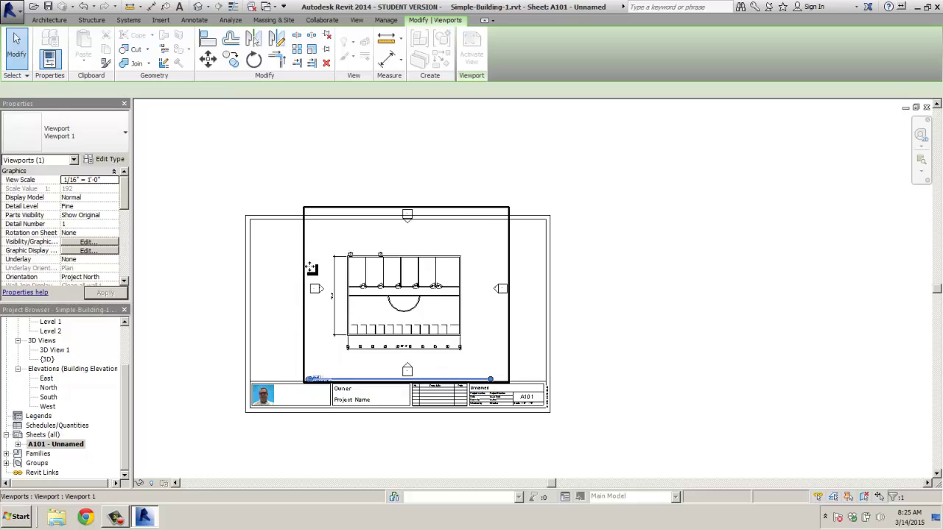
click(221, 265)
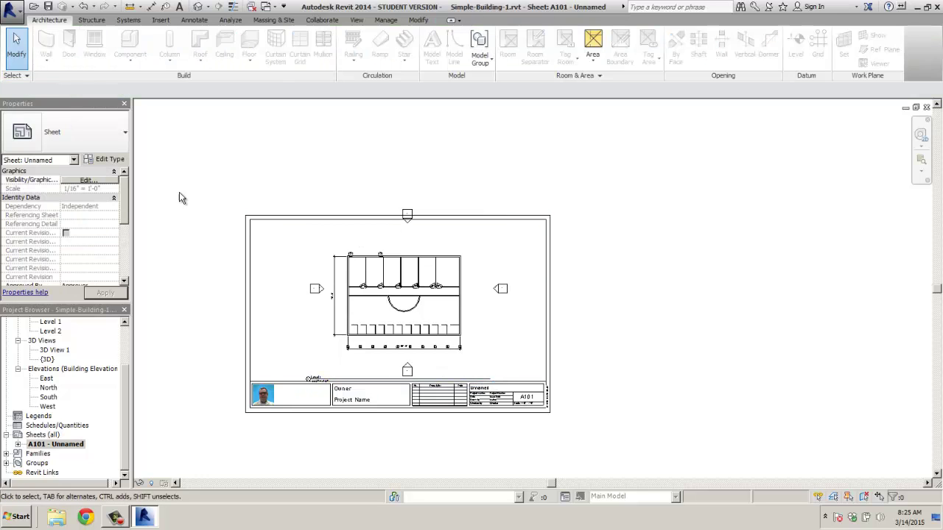
Step: Return to the Level 1 floor plan with clear space around the building
scroll(124, 372, up, 1)
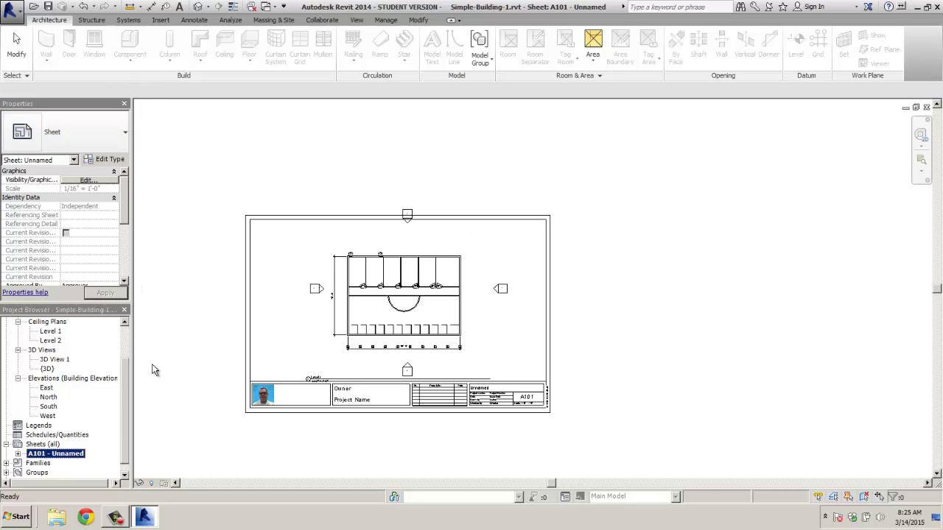
scroll(125, 361, up, 2)
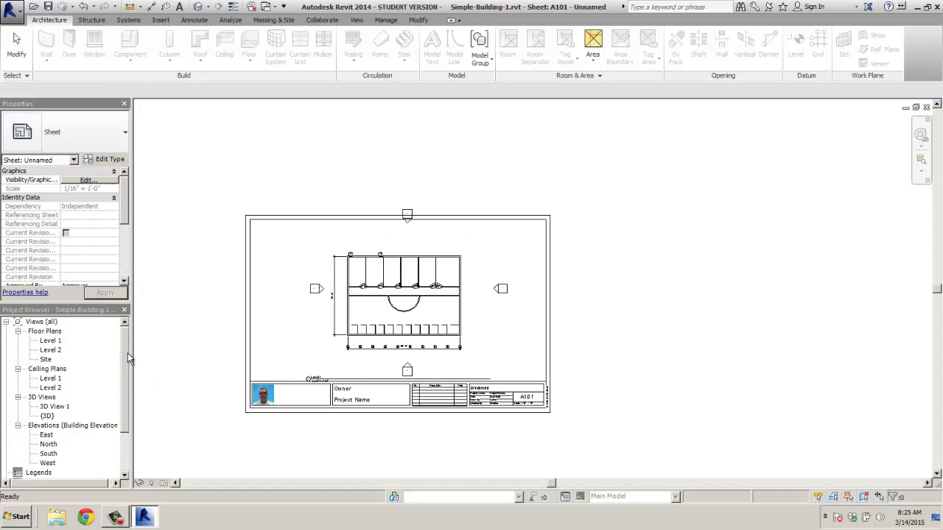
click(47, 341)
double_click(52, 341)
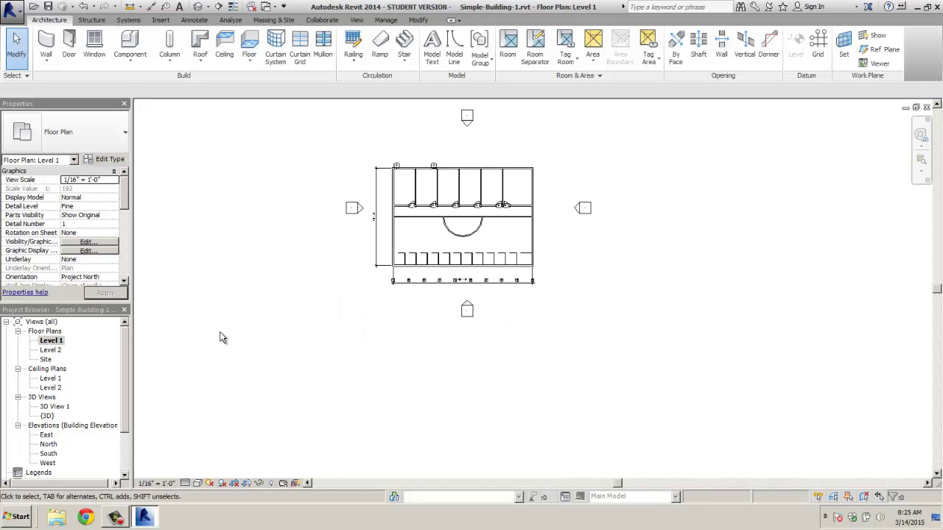
middle_drag(281, 269, 275, 347)
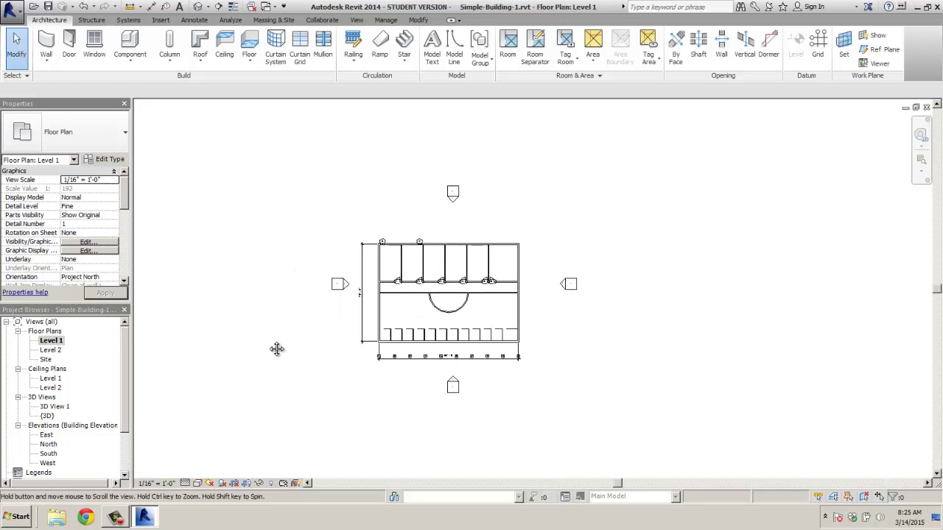
Step: Draw a rectangle of Generic - 4" Brick walls, about 64' by 32', beyond the existing building's northeast corner
click(48, 44)
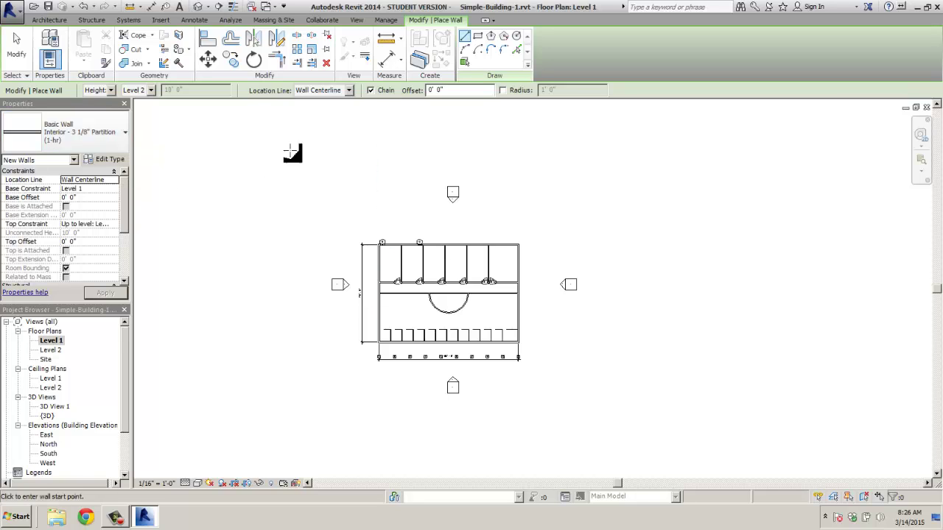
click(124, 133)
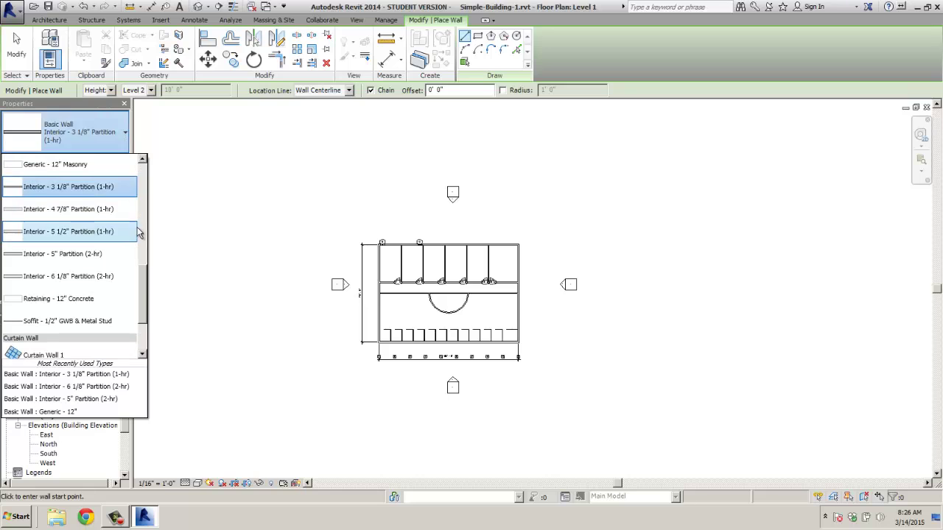
drag(142, 291, 155, 208)
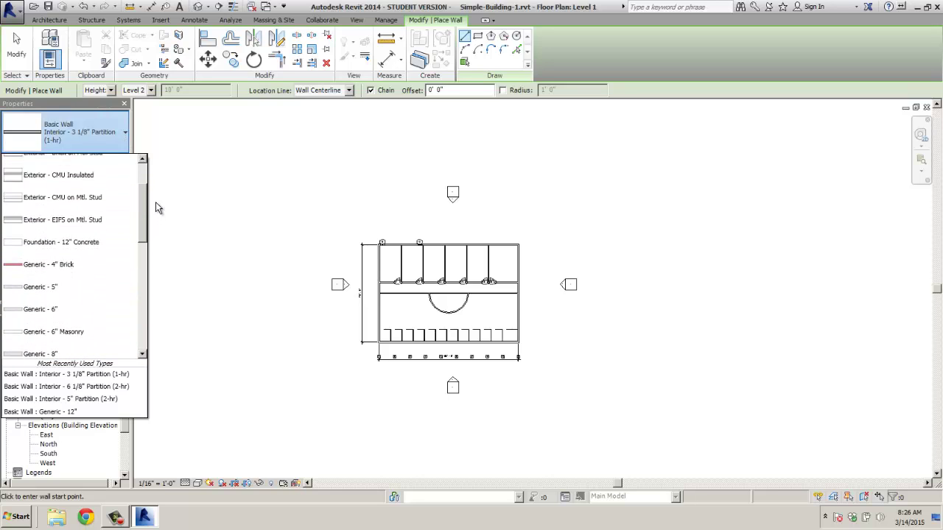
click(32, 267)
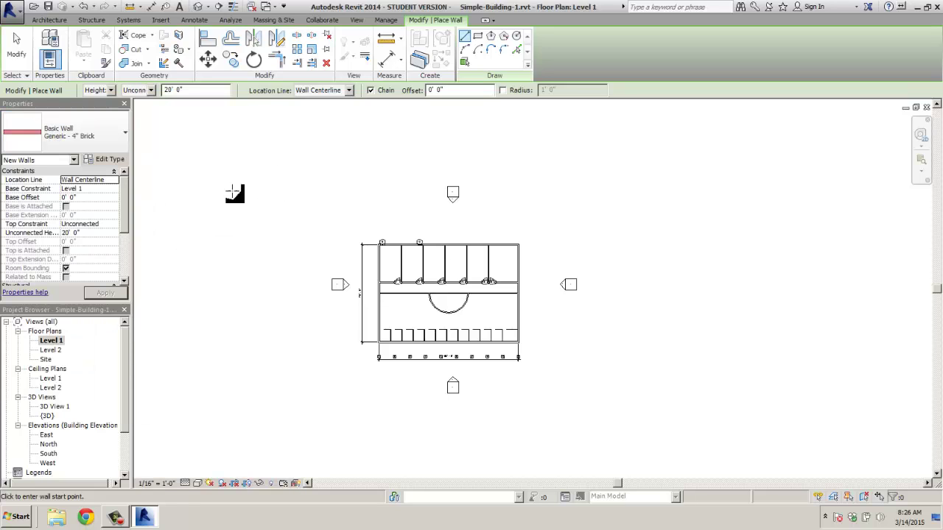
click(478, 37)
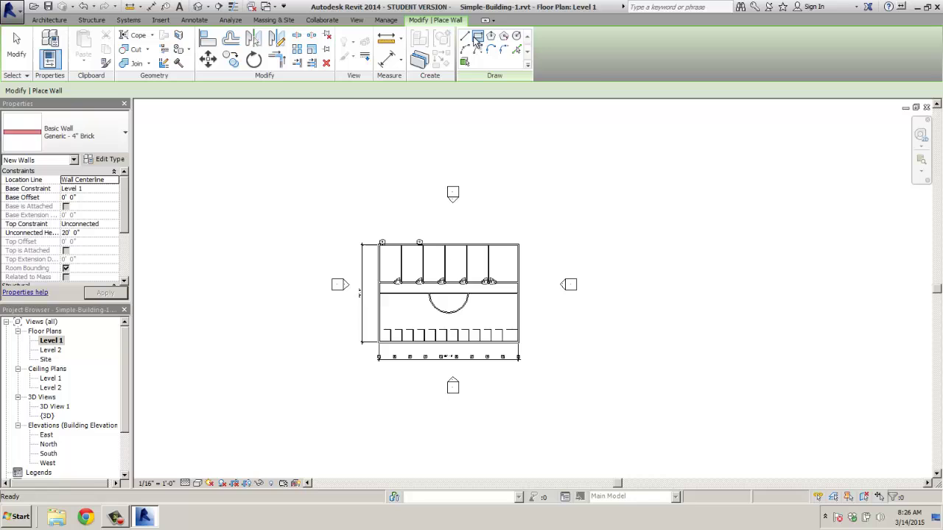
click(519, 179)
click(608, 223)
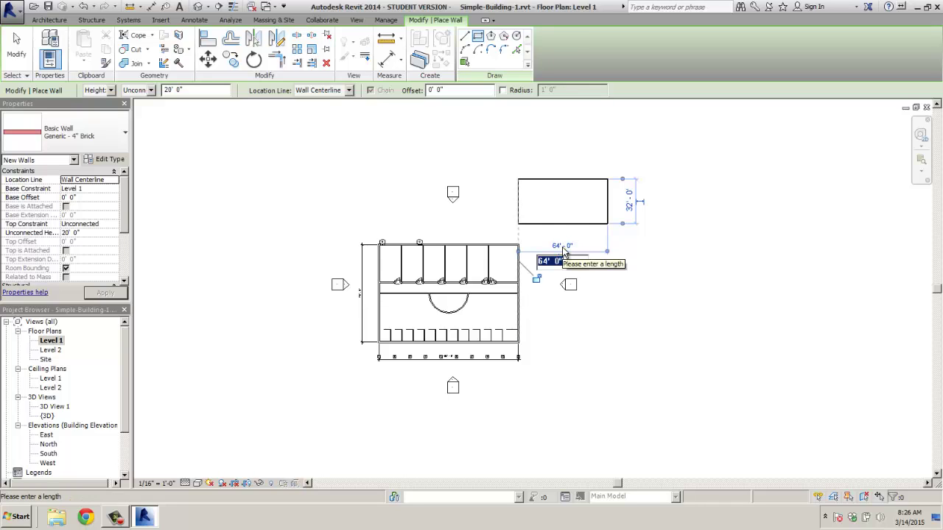
Step: Set the brick wall rectangle's length to 70' and its width to 40'
text(70)
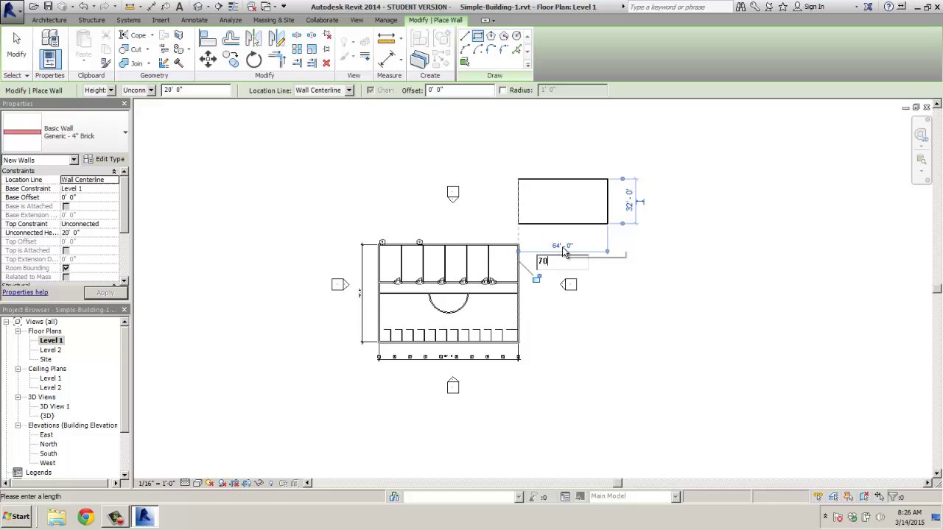
key(Return)
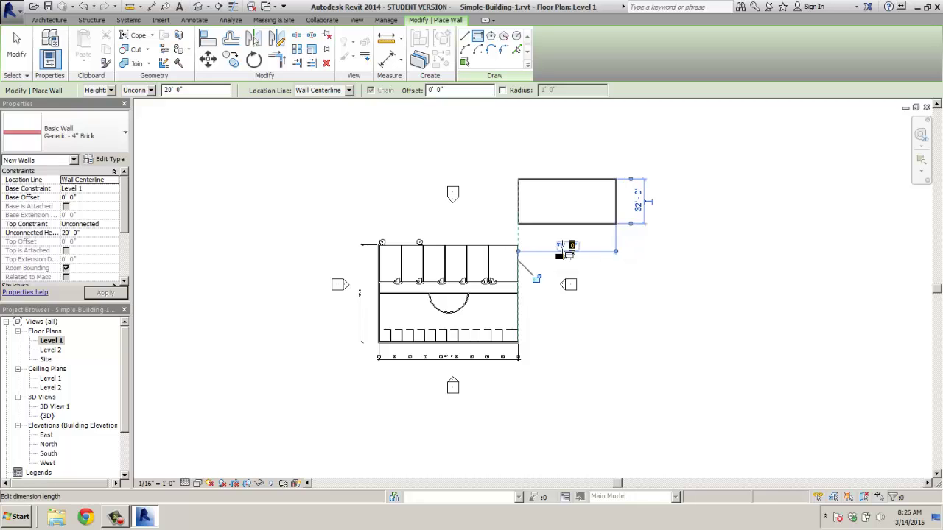
click(636, 203)
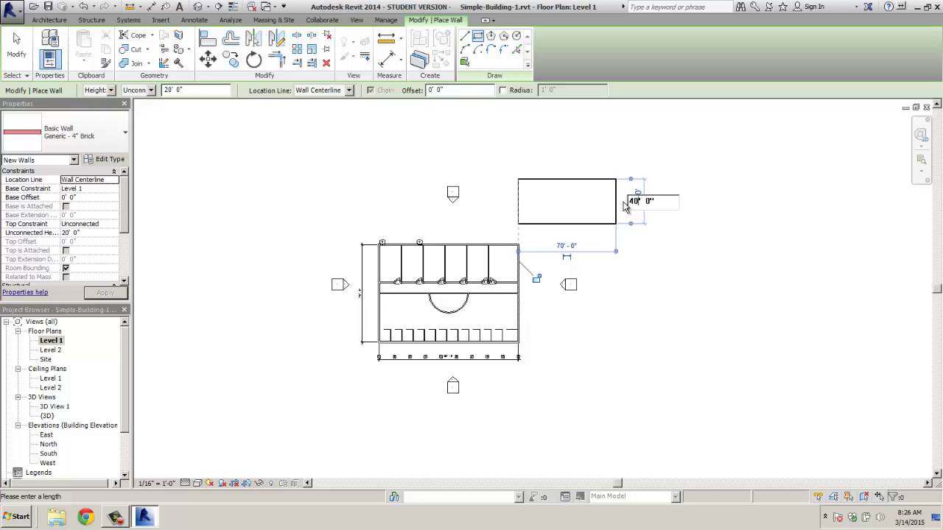
text(40)
key(Return)
scroll(542, 188, up, 2)
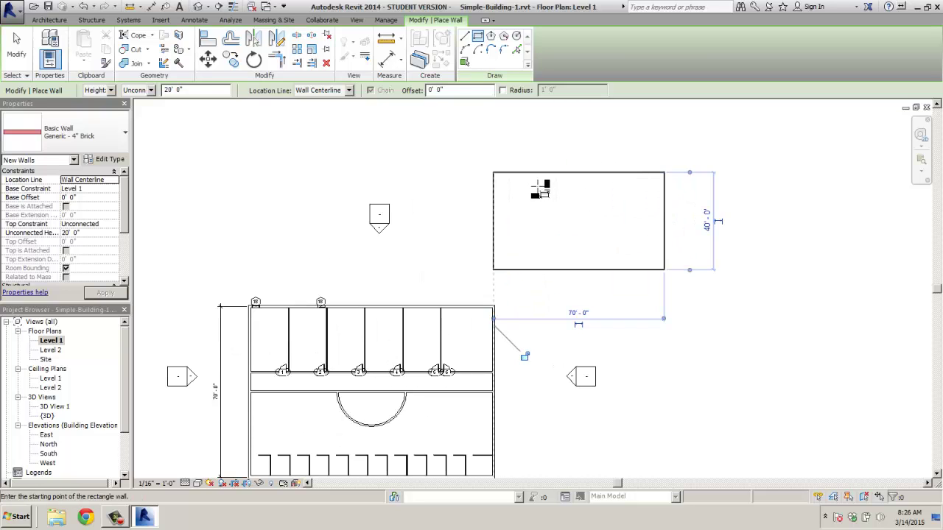
scroll(536, 190, up, 2)
scroll(516, 198, up, 1)
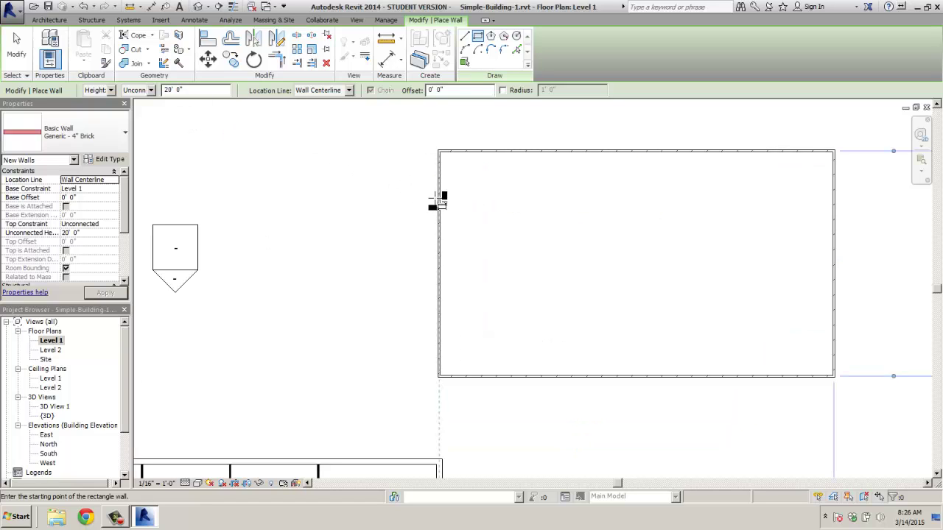
click(440, 201)
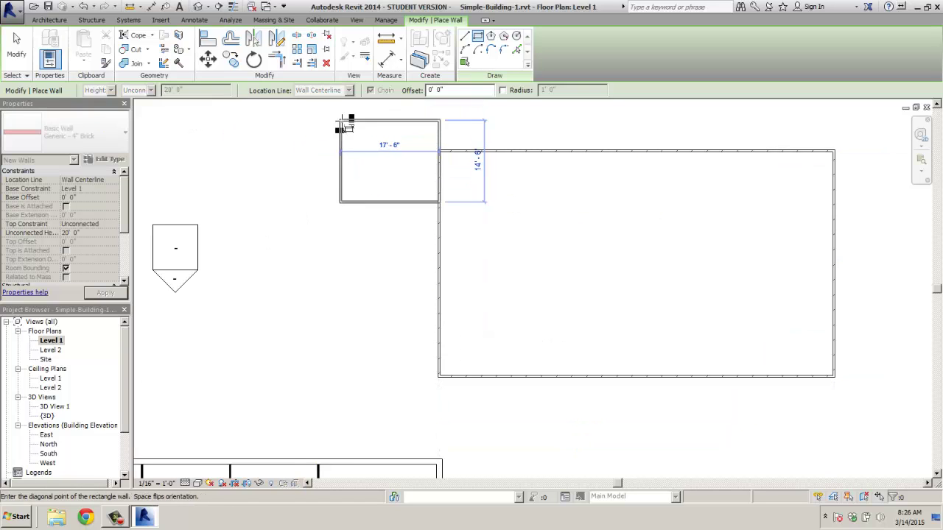
key(Escape)
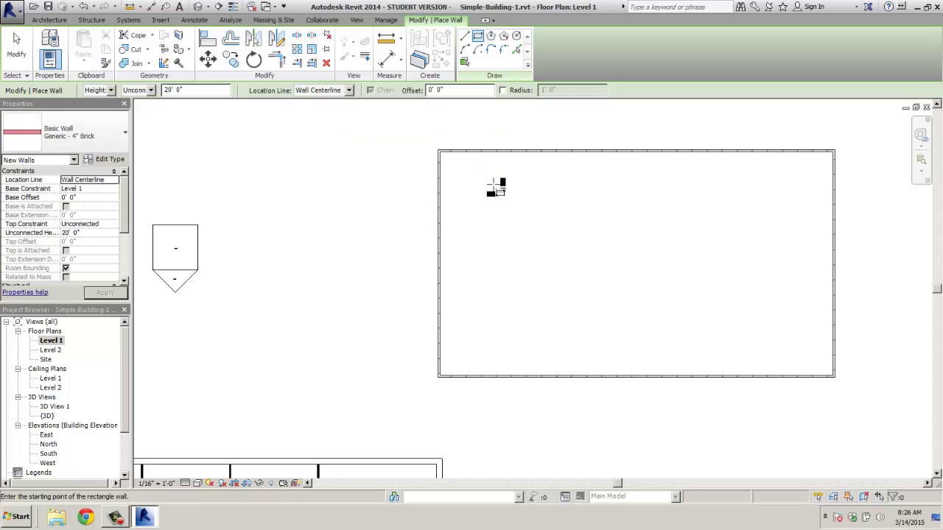
Step: Draw a second Generic - 4" Brick wall rectangle, about 33' by 26', west of the large one, with the location line at Finish Face: Exterior
click(475, 41)
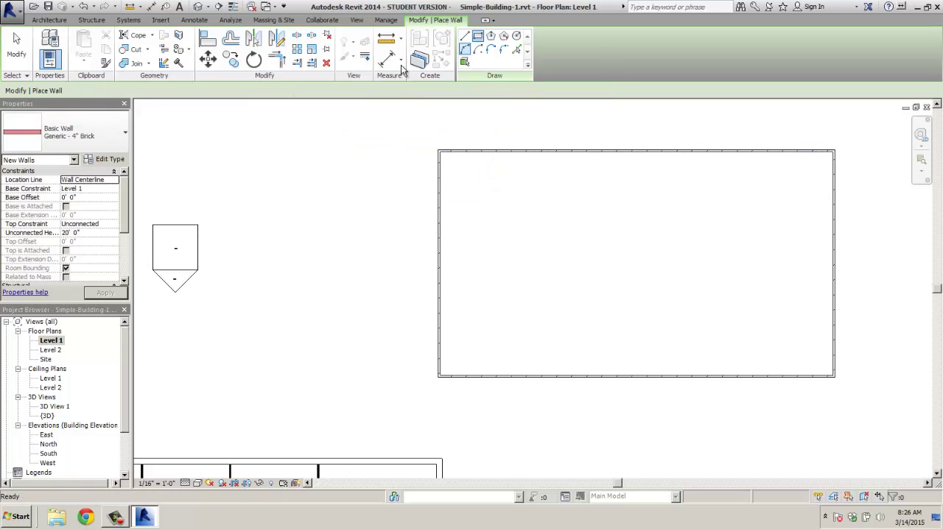
click(348, 91)
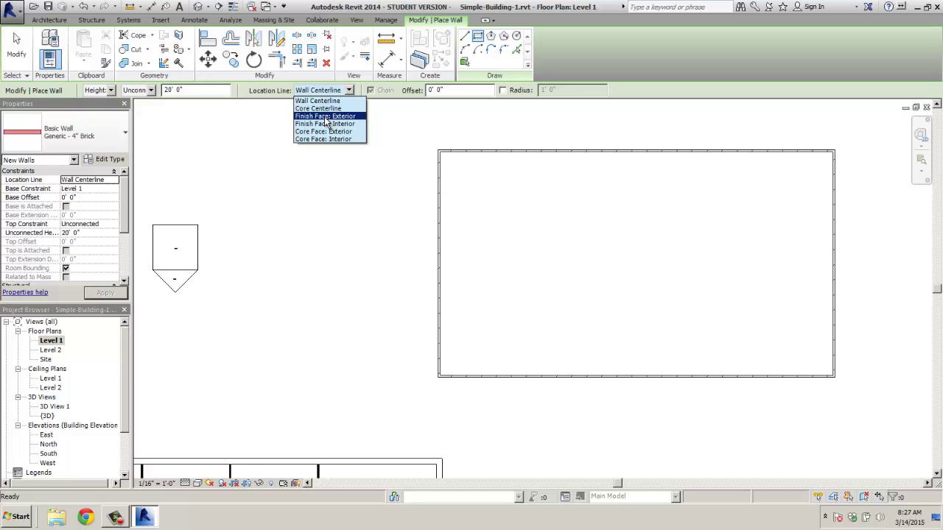
click(327, 116)
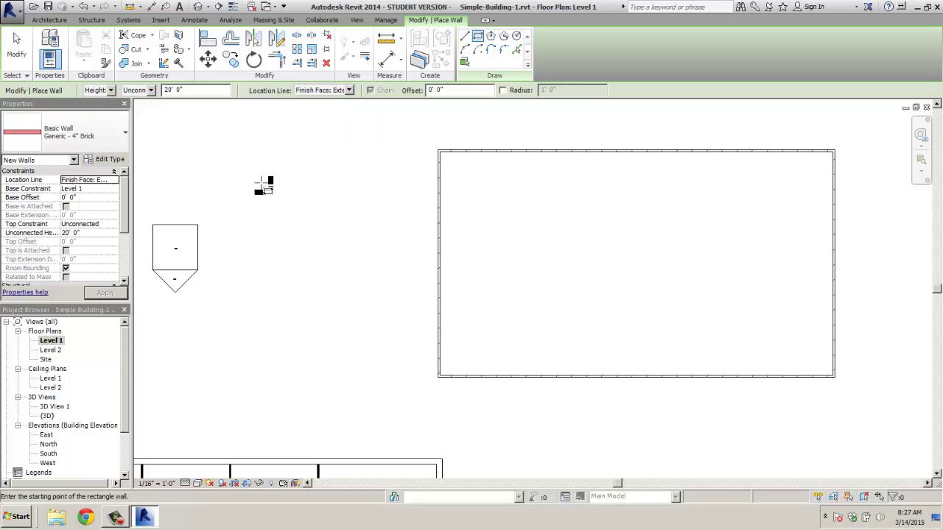
click(228, 181)
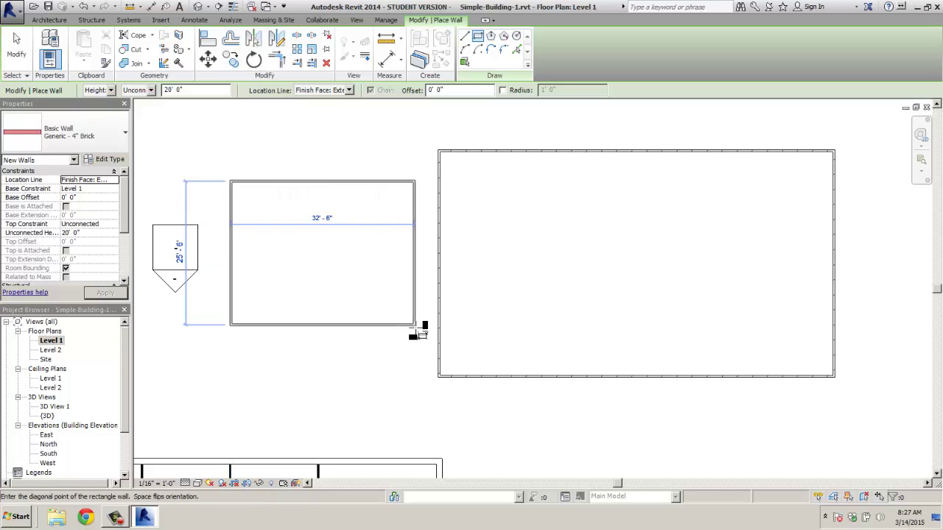
click(414, 329)
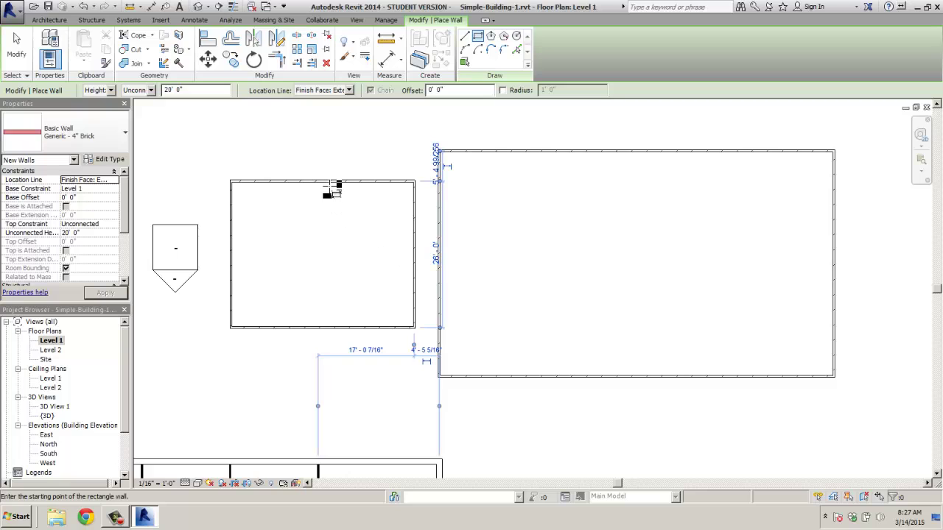
click(302, 181)
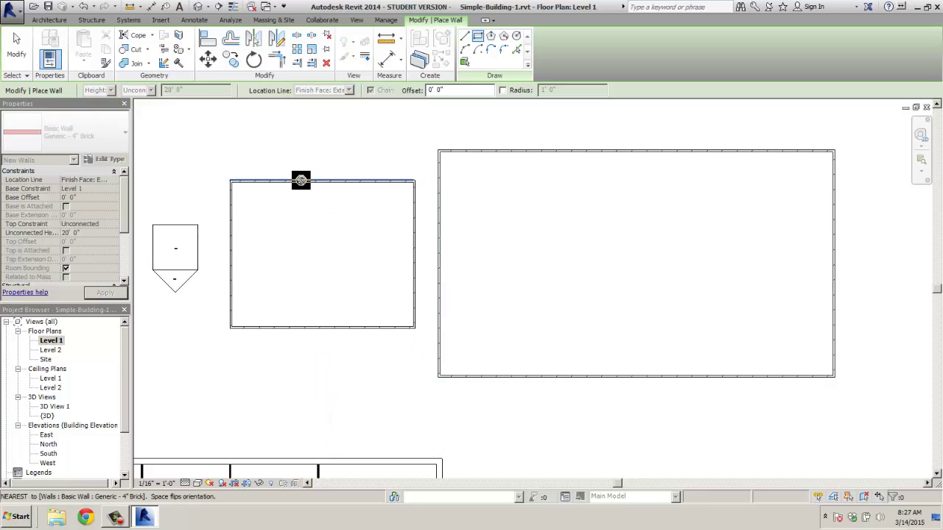
key(Escape)
key(Escape)
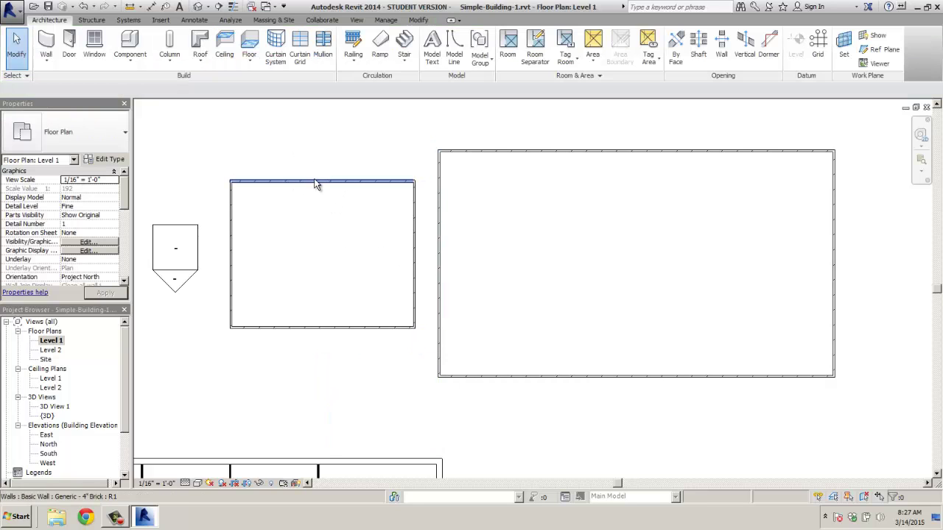
Step: Flip the orientation of the smaller rectangle's north wall and set its distance to the south wall to 26'
click(316, 184)
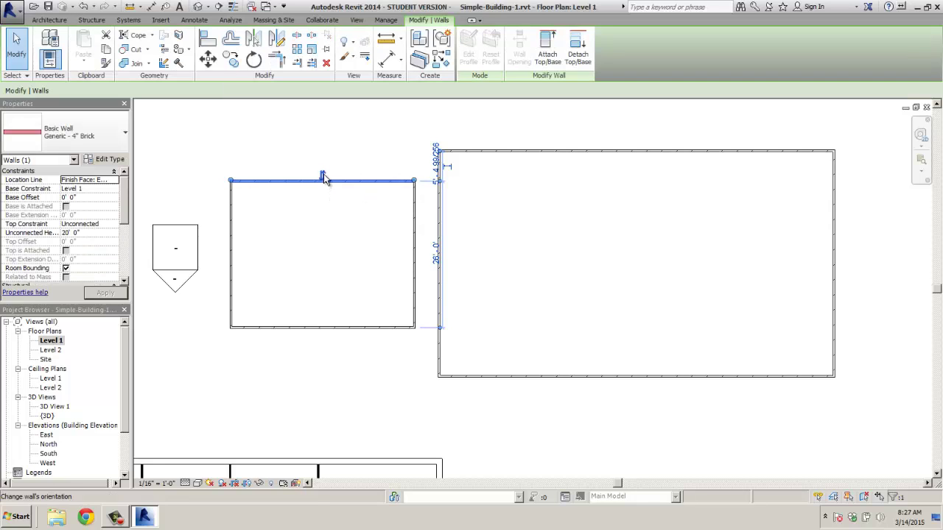
click(324, 175)
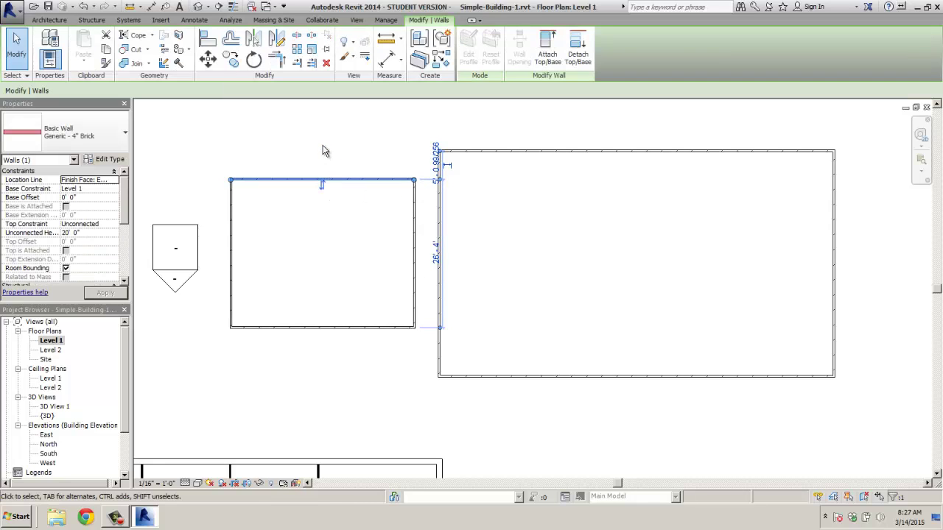
click(435, 249)
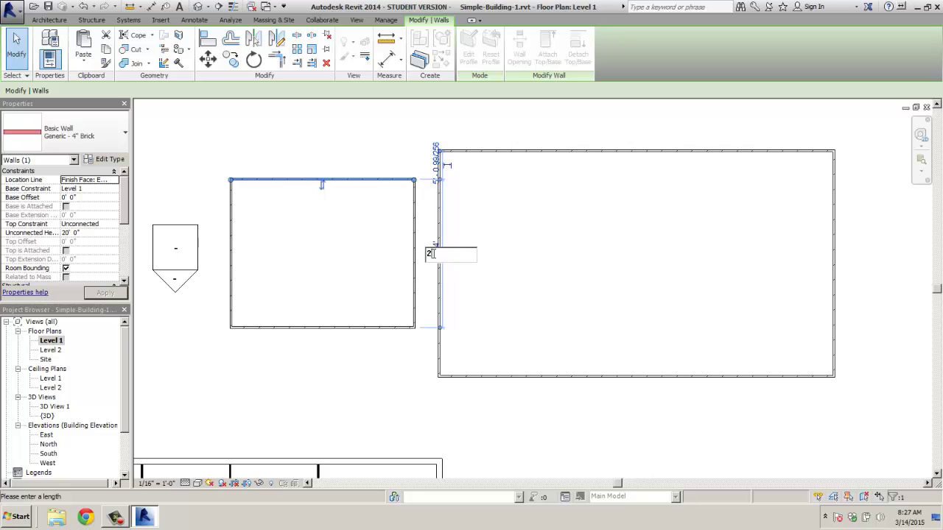
text(26)
key(Return)
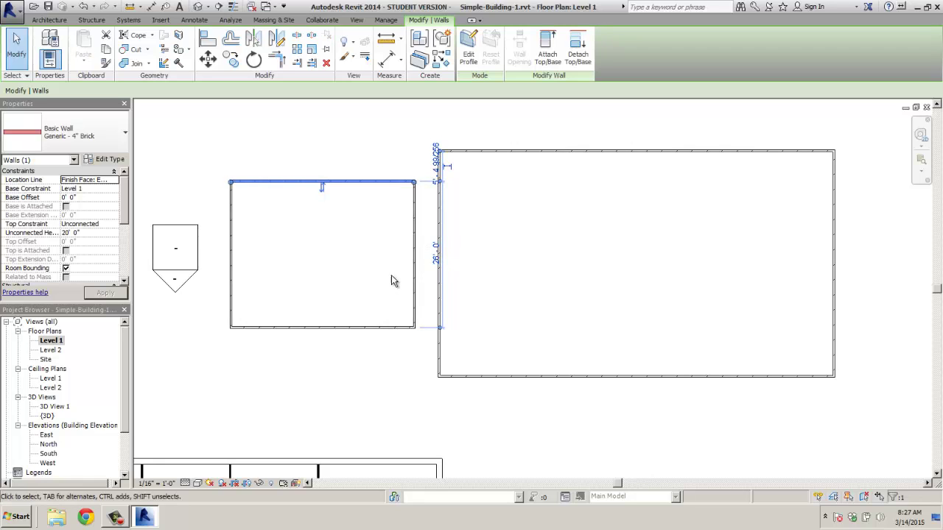
scroll(391, 274, down, 2)
click(348, 340)
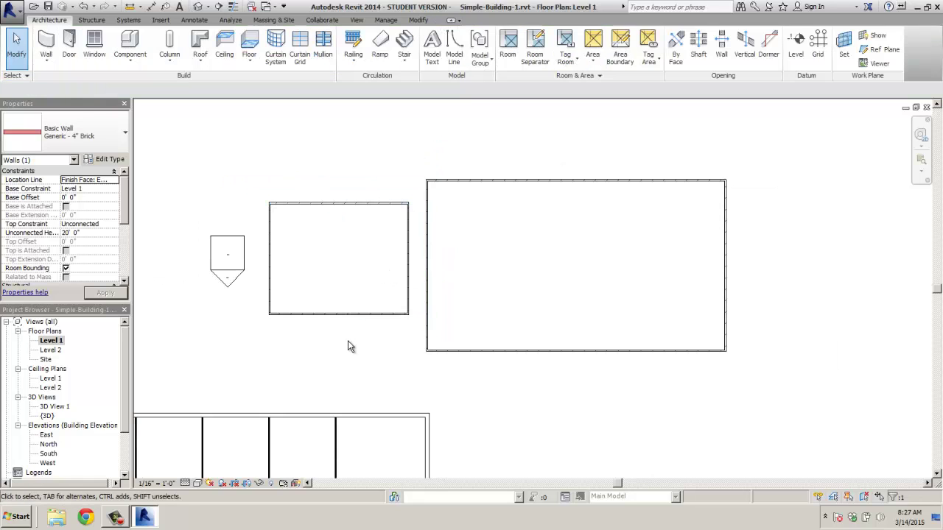
Step: Set the smaller rectangle's east-west length to 34' by repositioning its west wall
click(379, 319)
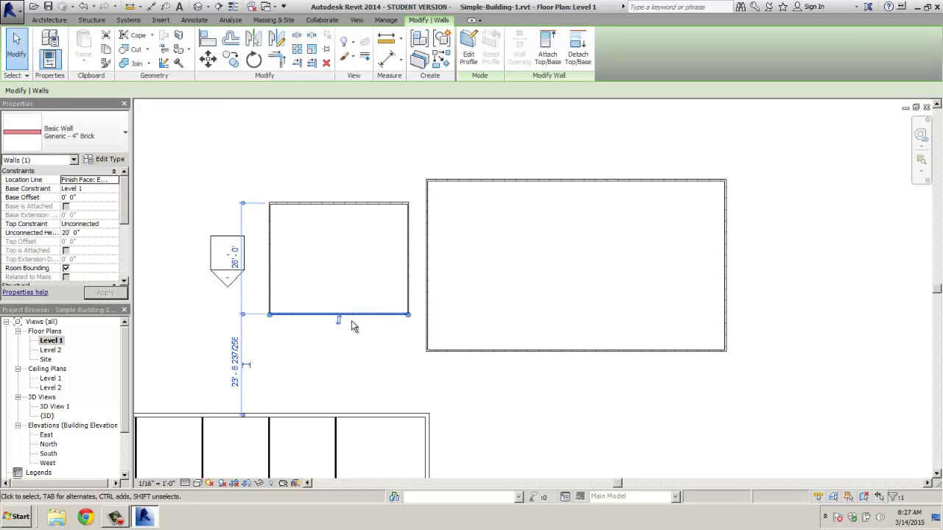
click(270, 249)
click(333, 167)
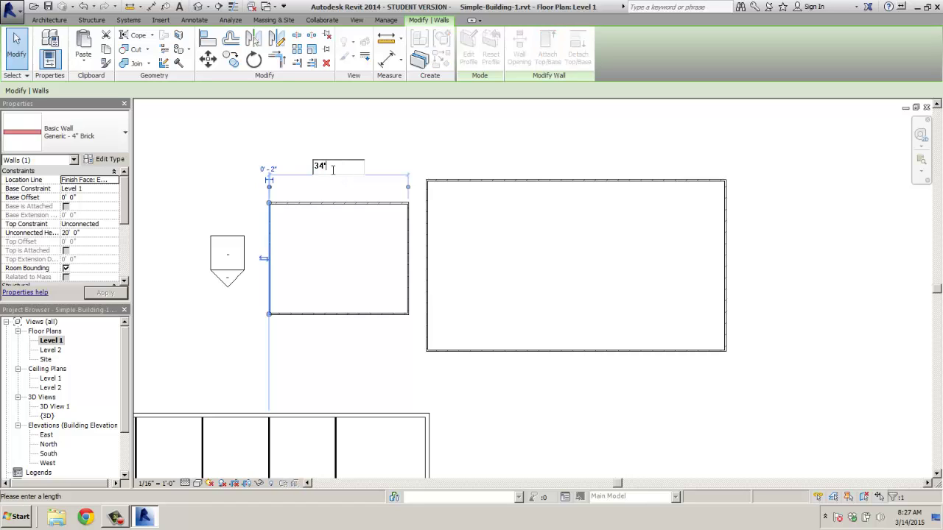
text(34')
key(Return)
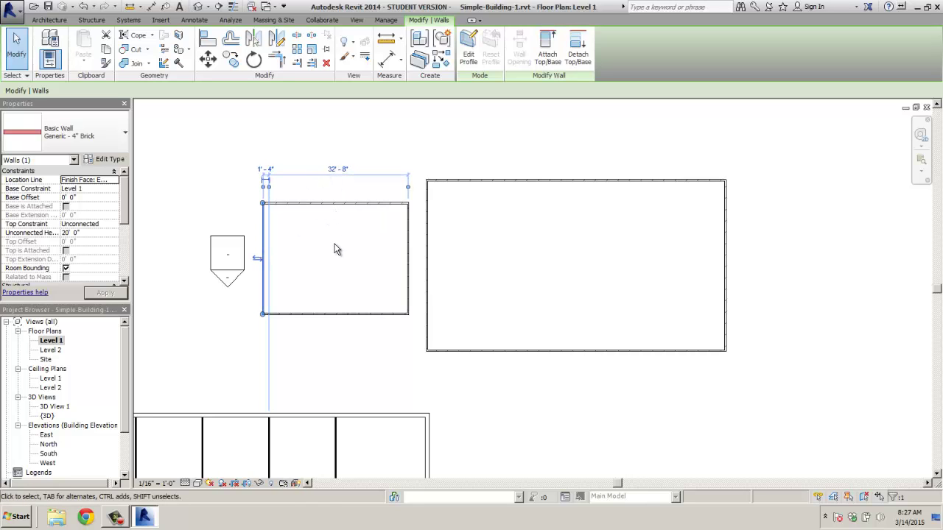
click(336, 245)
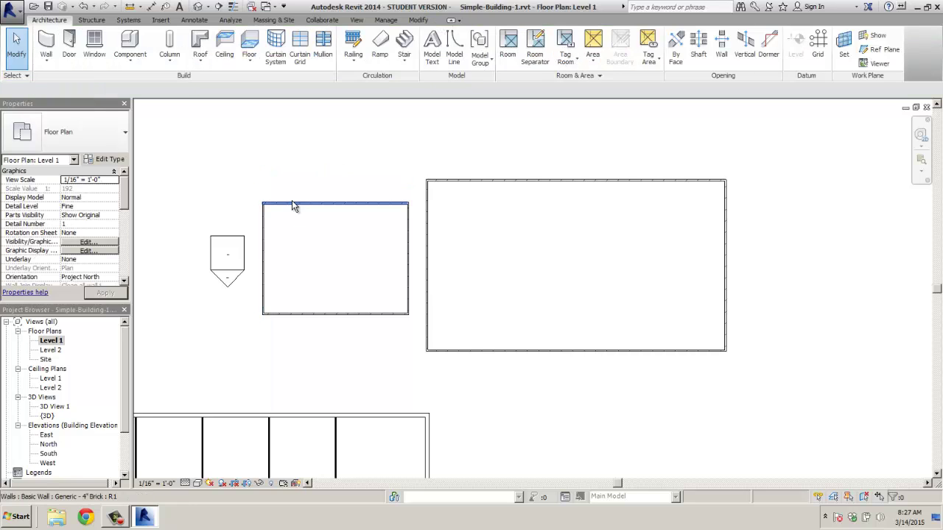
Step: Change all four walls of the smaller rectangle to the type Exterior - Brick and CMU on MTL. Stud
click(291, 203)
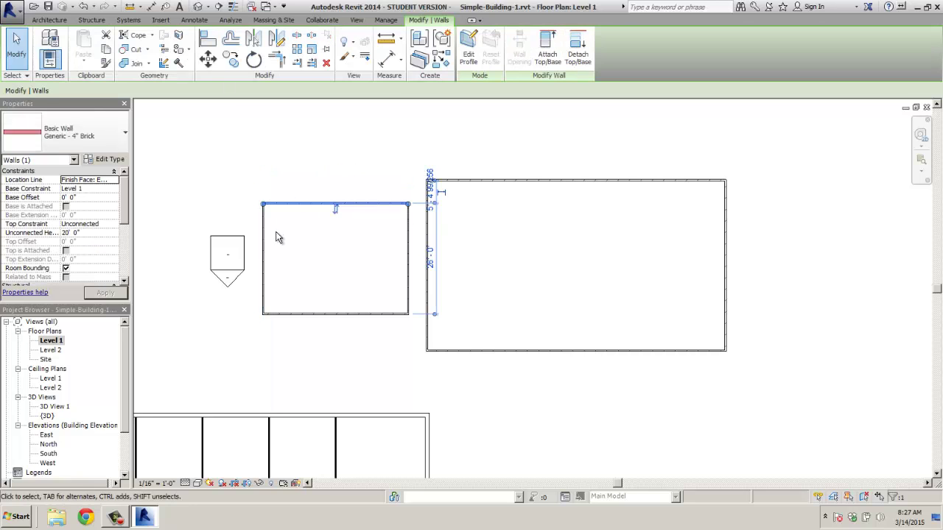
click(264, 252)
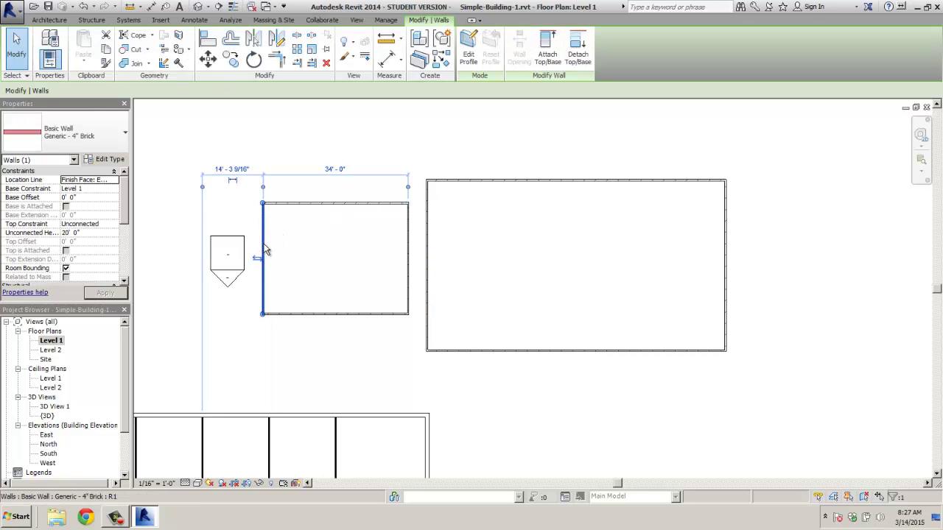
click(334, 204)
click(322, 172)
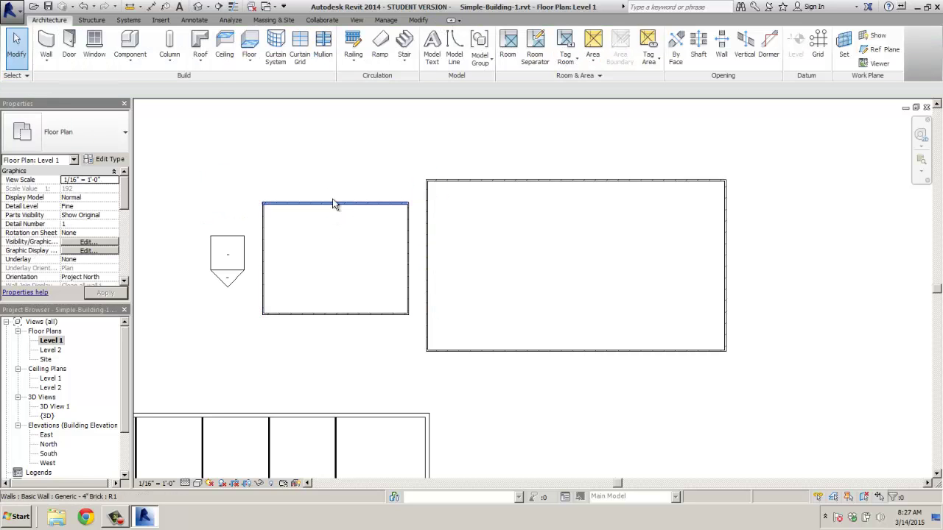
drag(255, 194, 406, 352)
click(112, 140)
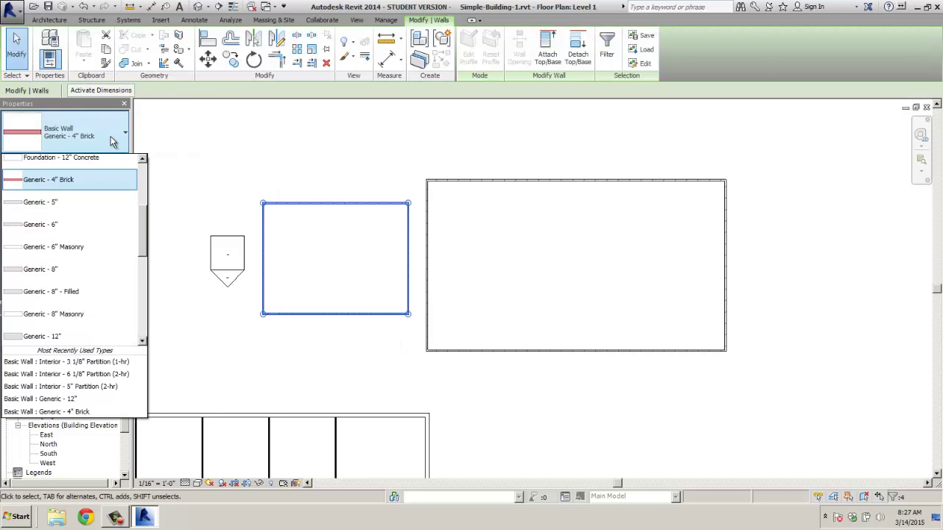
drag(144, 233, 146, 189)
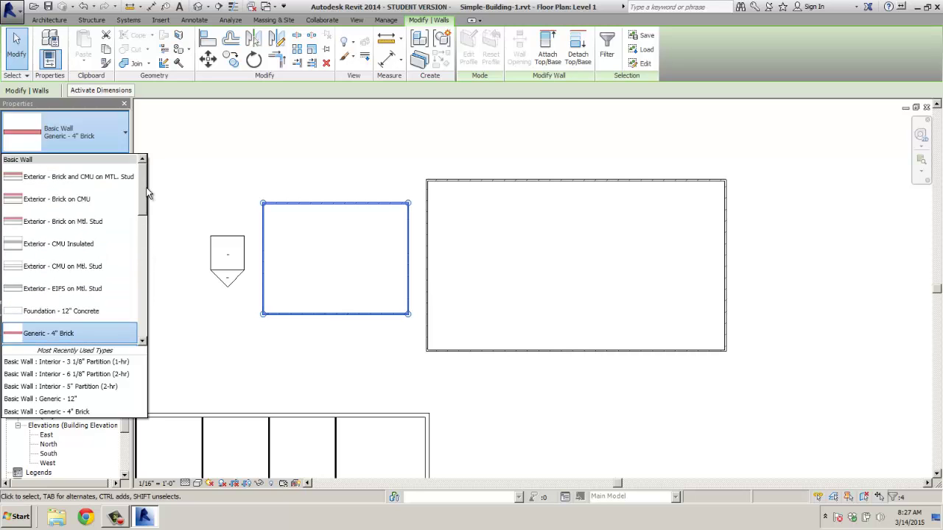
click(70, 179)
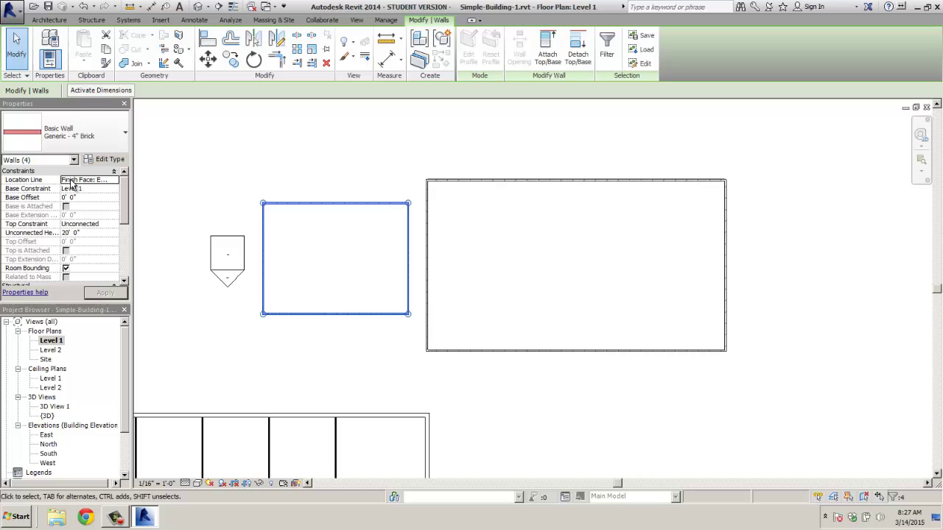
click(274, 167)
Step: Set the distance between the smaller building's west and east walls to 32' by repositioning the west wall
click(330, 210)
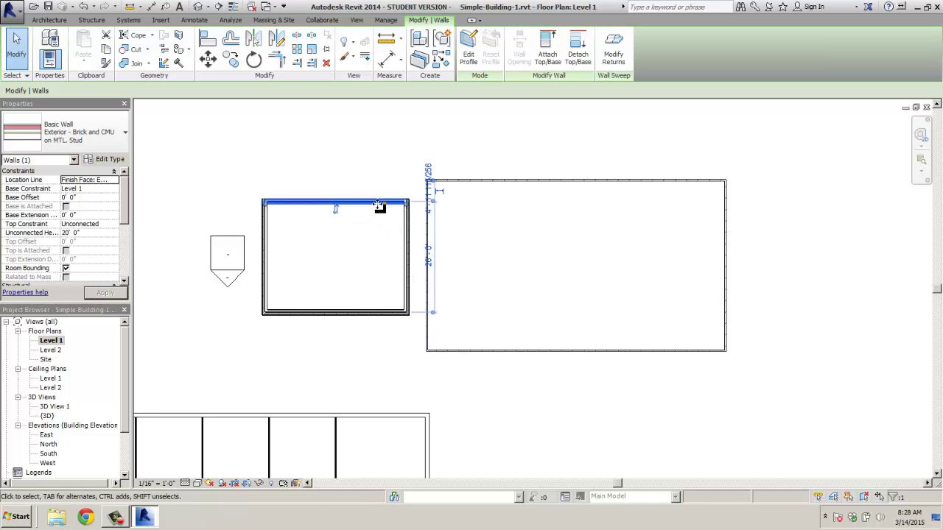
click(266, 258)
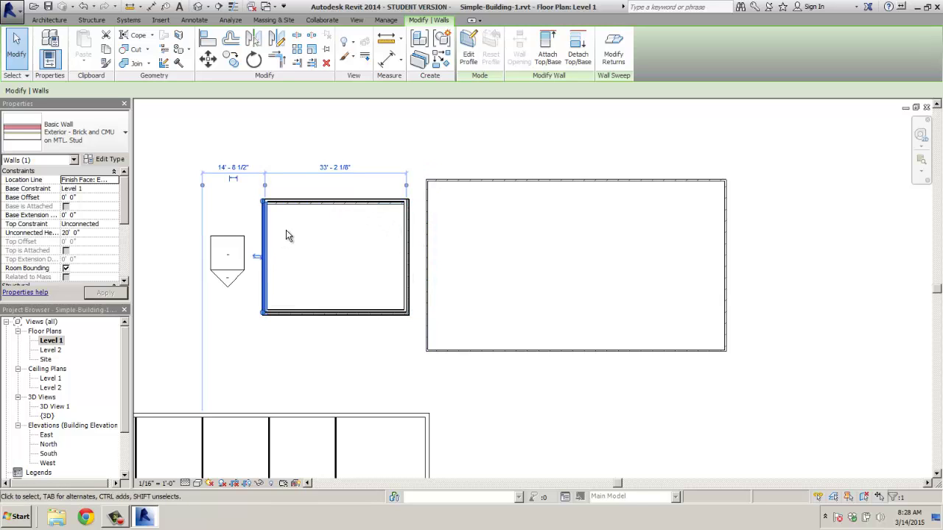
click(349, 168)
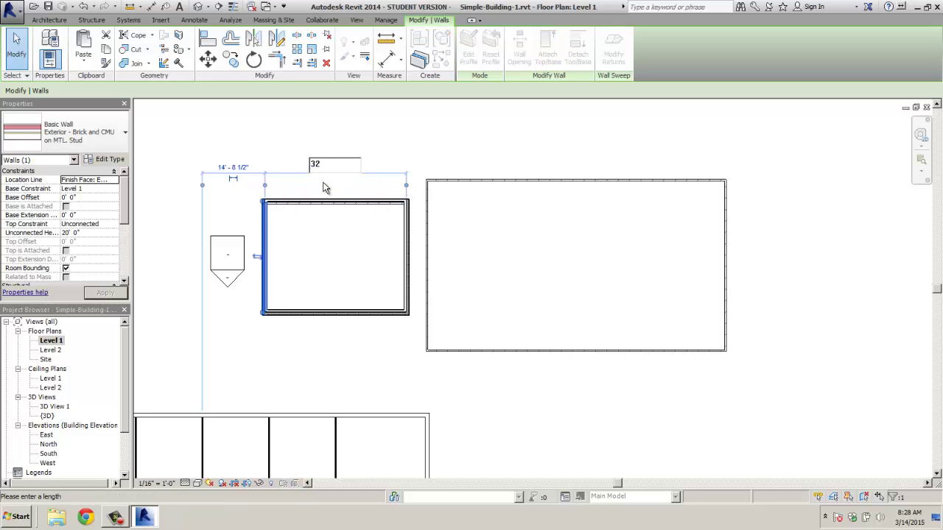
key(Return)
click(408, 243)
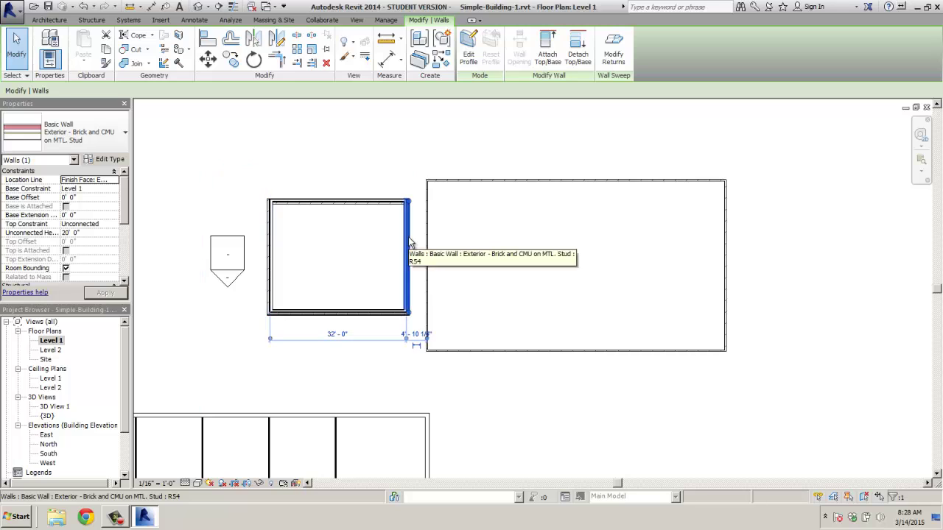
click(333, 313)
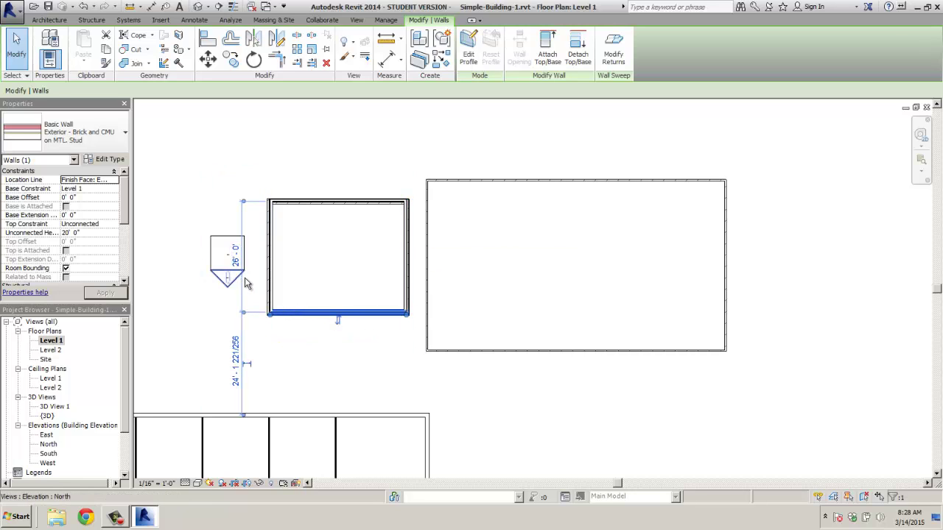
key(Escape)
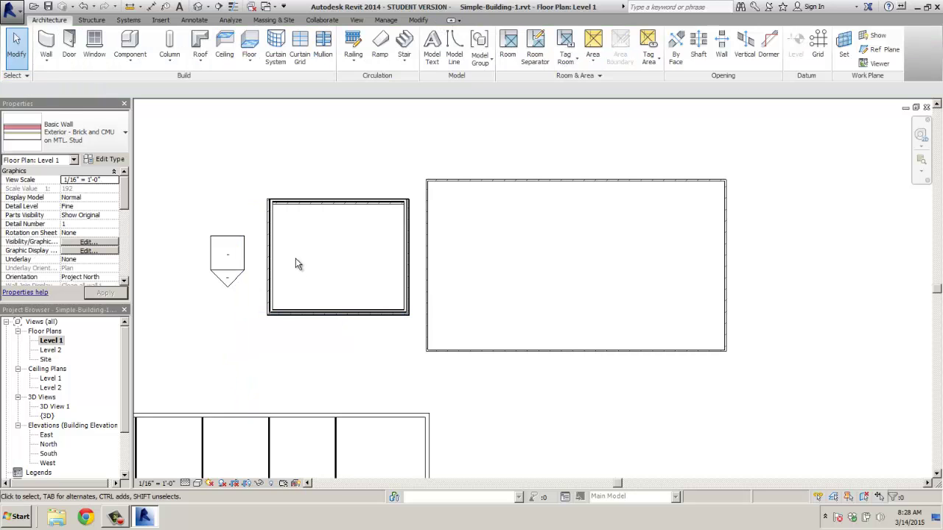
click(269, 254)
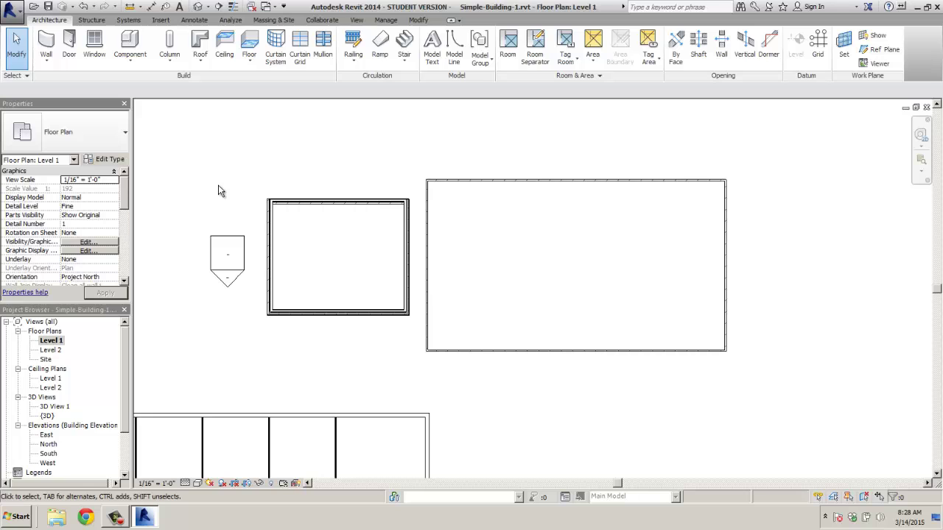
Step: Examine the new buildings in the {3D} view, comparing the brick and CMU wall's base, bands and cap with the plain brick walls
double_click(47, 408)
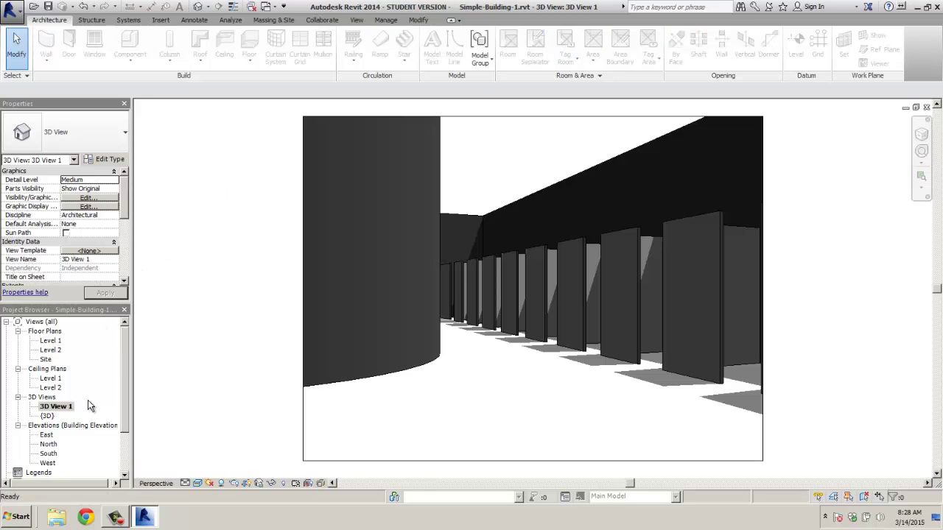
click(48, 417)
double_click(48, 417)
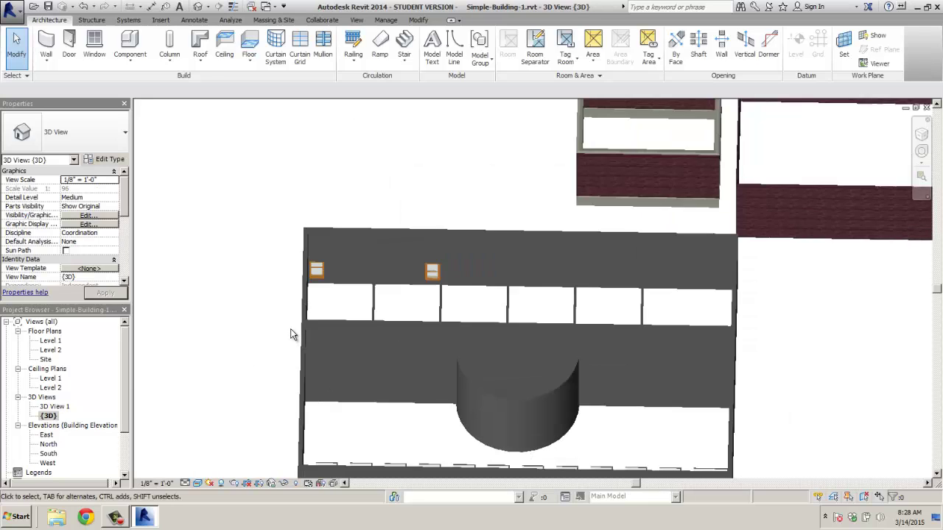
shift+middle_drag(638, 251, 750, 366)
scroll(750, 366, up, 6)
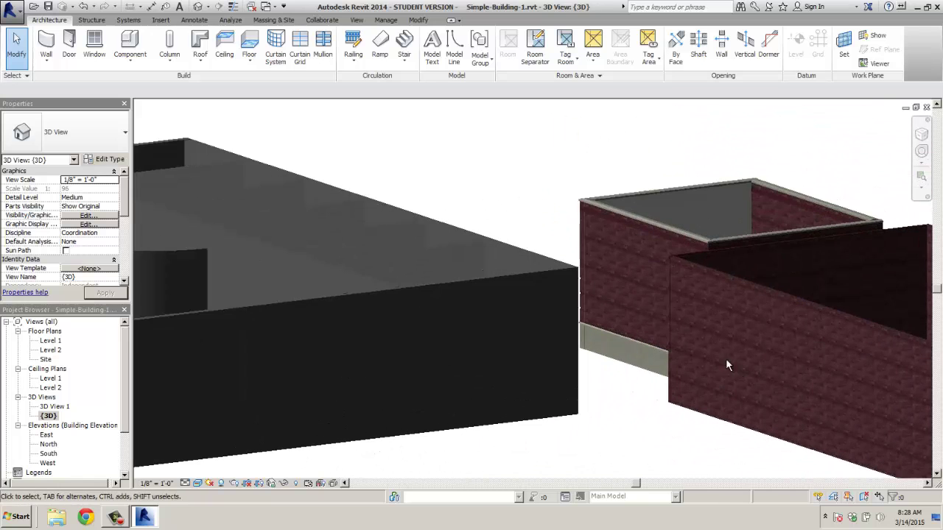
scroll(786, 373, up, 5)
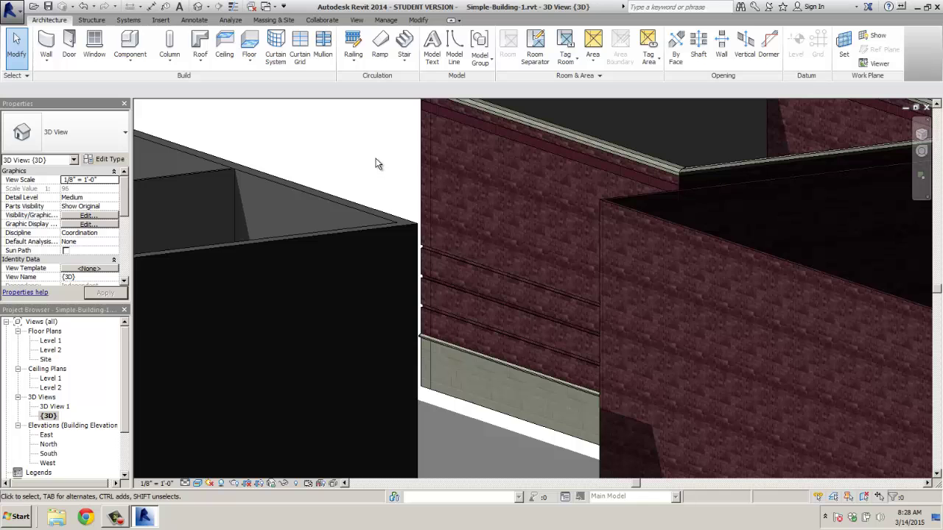
scroll(507, 285, down, 4)
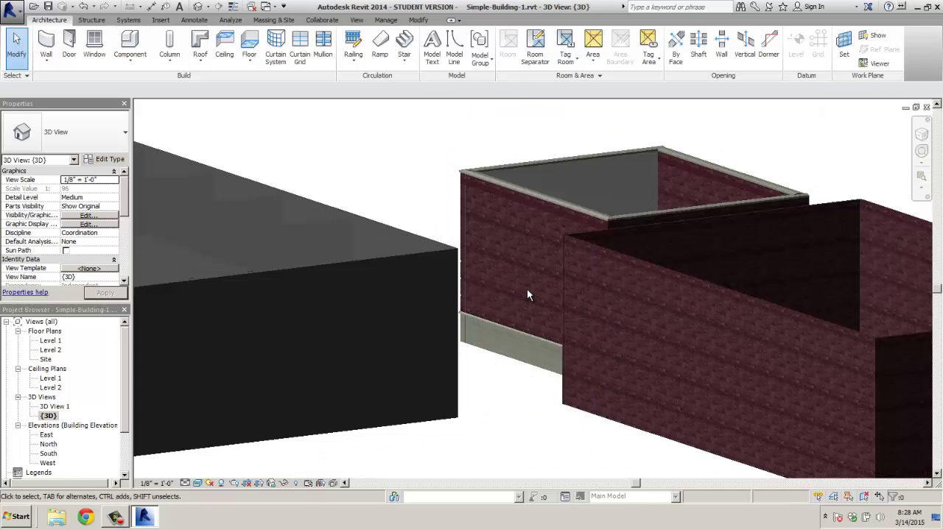
scroll(502, 302, up, 4)
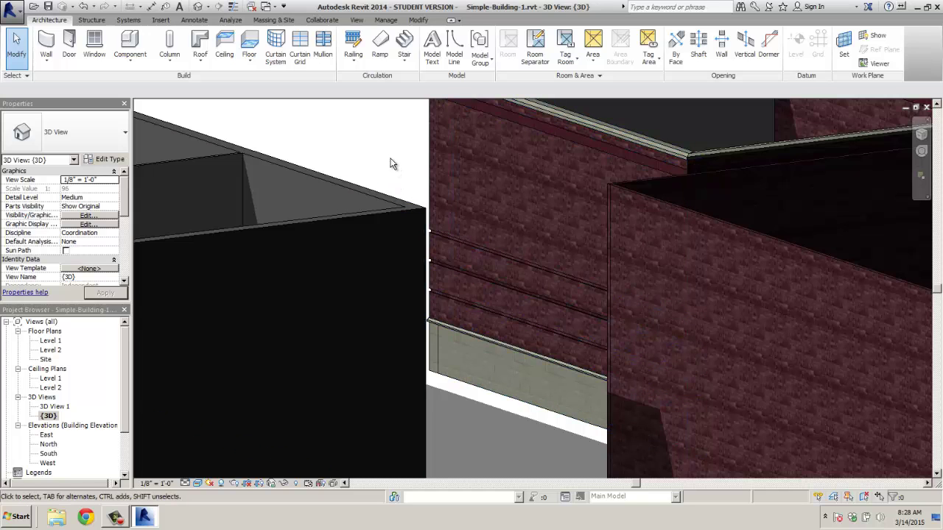
Step: Switch from the overall 3D view of the buildings to the Level 1 floor plan
scroll(392, 159, down, 1)
scroll(391, 164, down, 5)
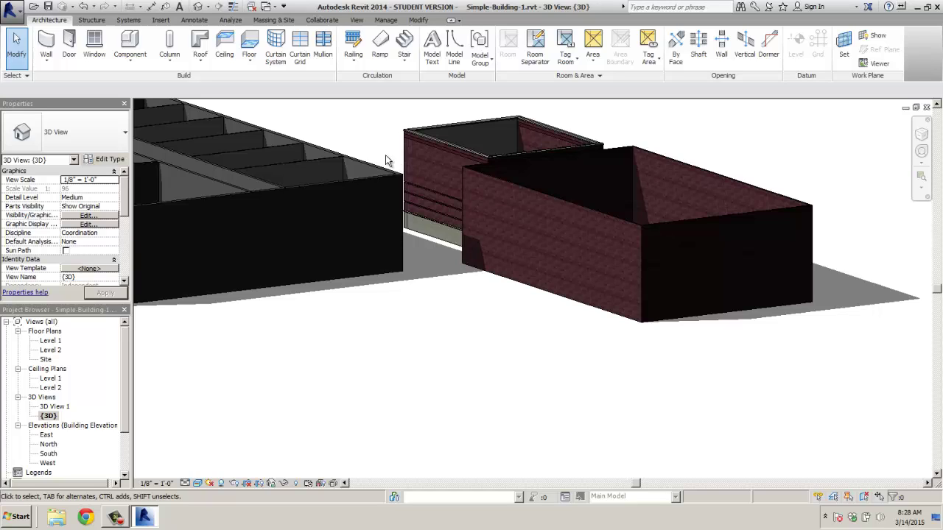
shift+middle_drag(378, 131, 471, 237)
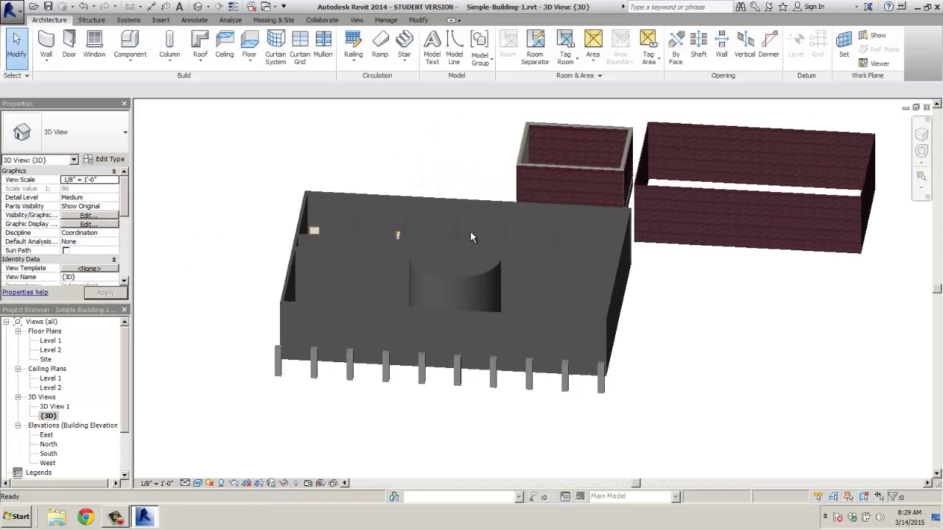
click(53, 341)
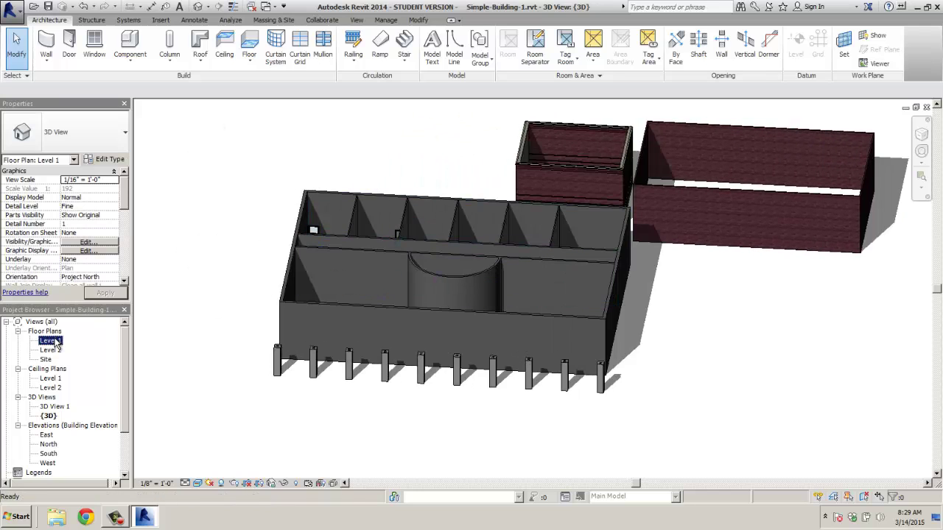
double_click(56, 343)
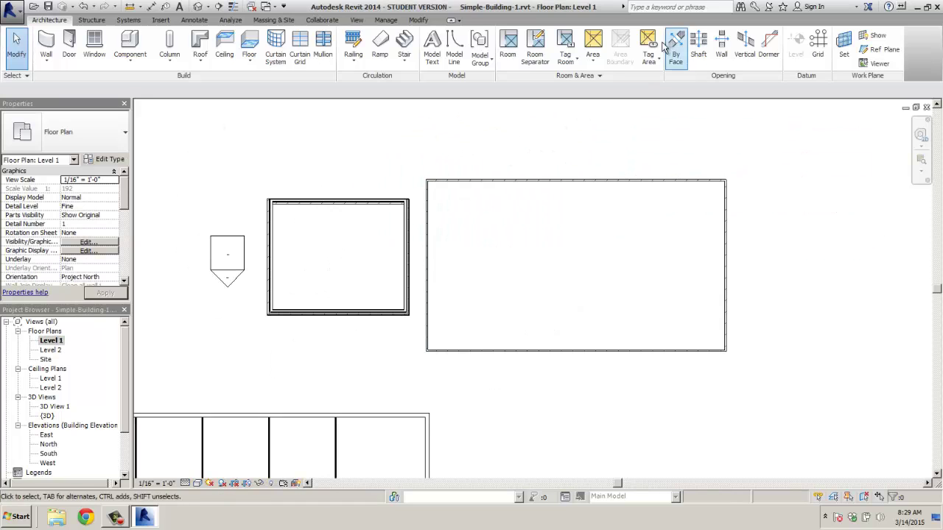
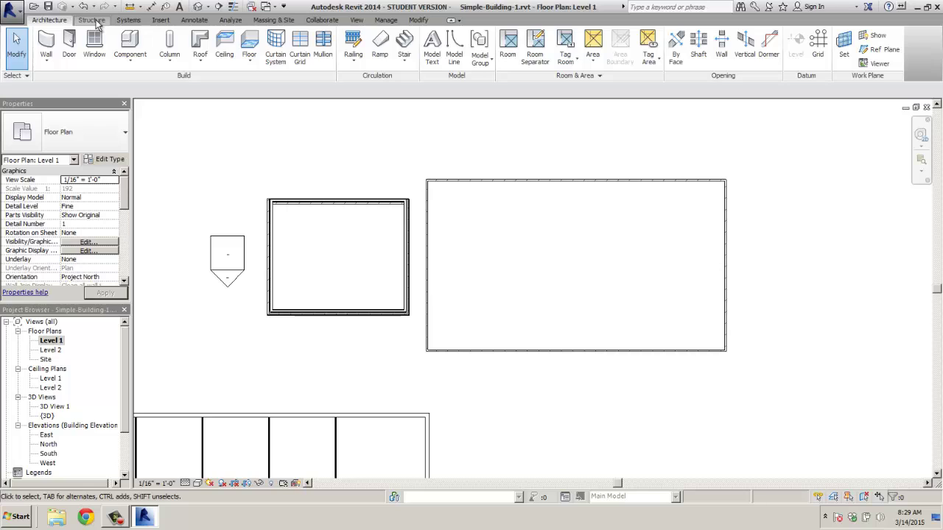
Step: Start placing a plumbing fixture and choose to load a plumbing fixture family into the project from the US Imperial library
click(98, 22)
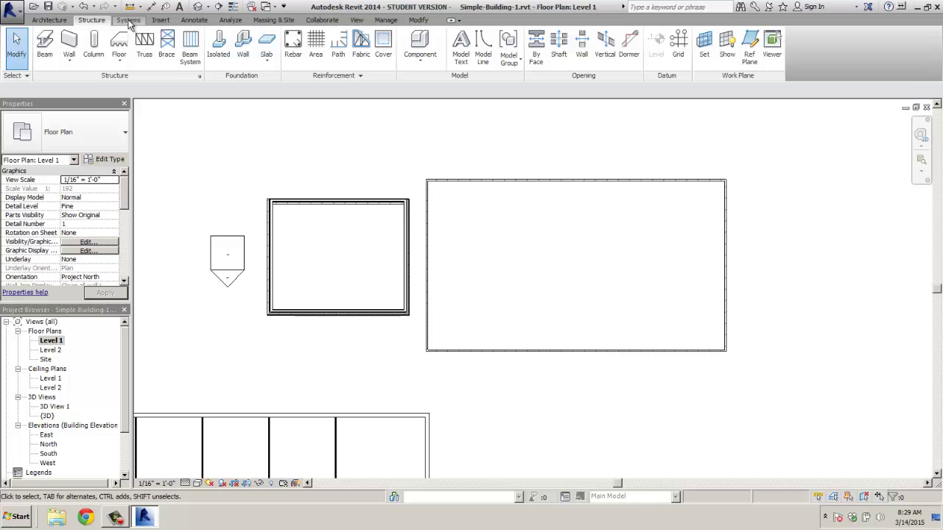
click(135, 21)
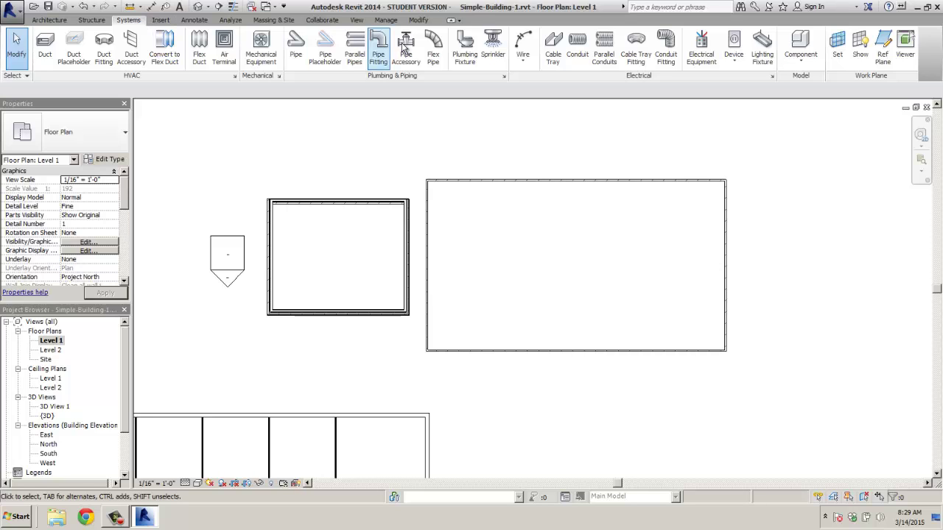
click(464, 51)
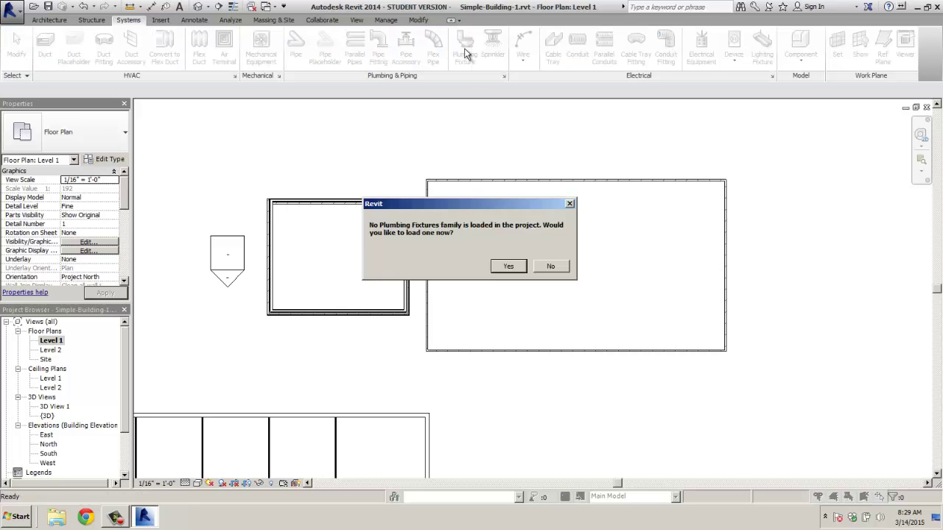
click(507, 267)
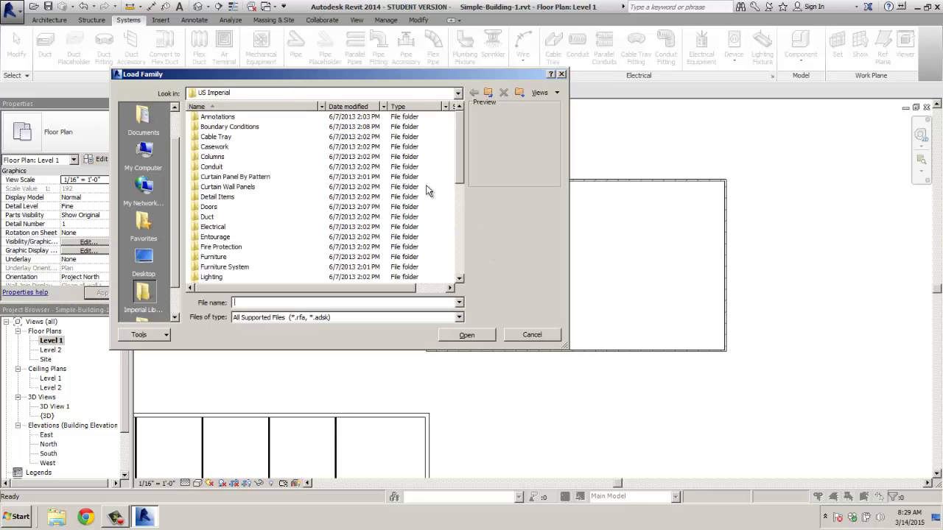
Step: Browse the US Imperial family library to the Water Closets folder under Plumbing, Architectural, Fixtures
drag(459, 147, 461, 192)
double_click(211, 237)
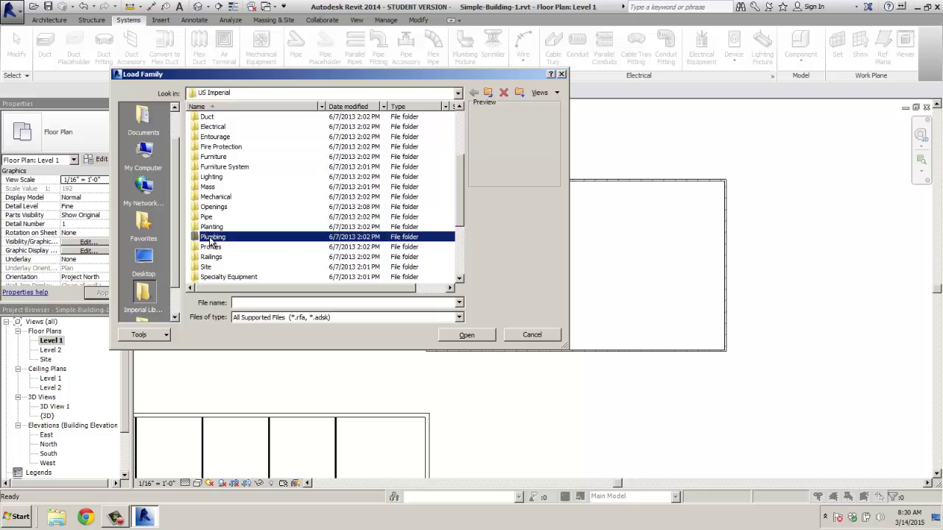
double_click(206, 117)
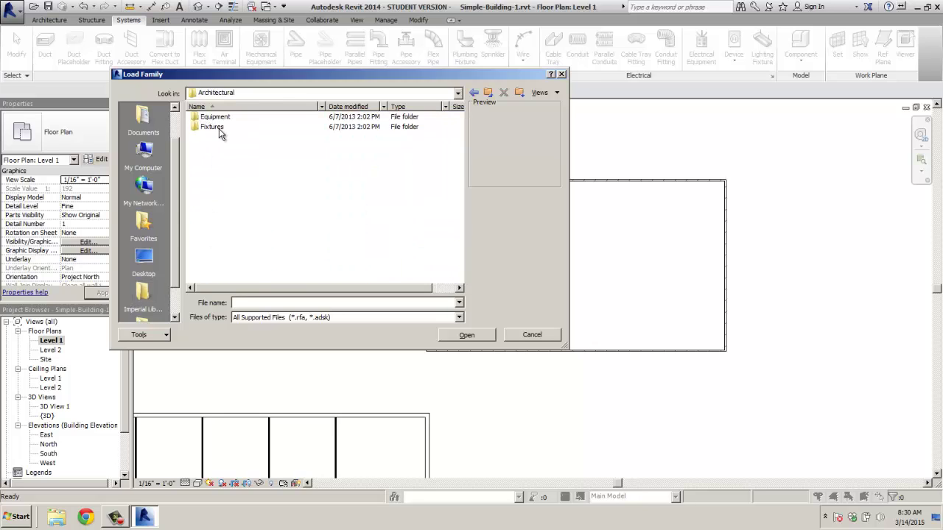
double_click(212, 126)
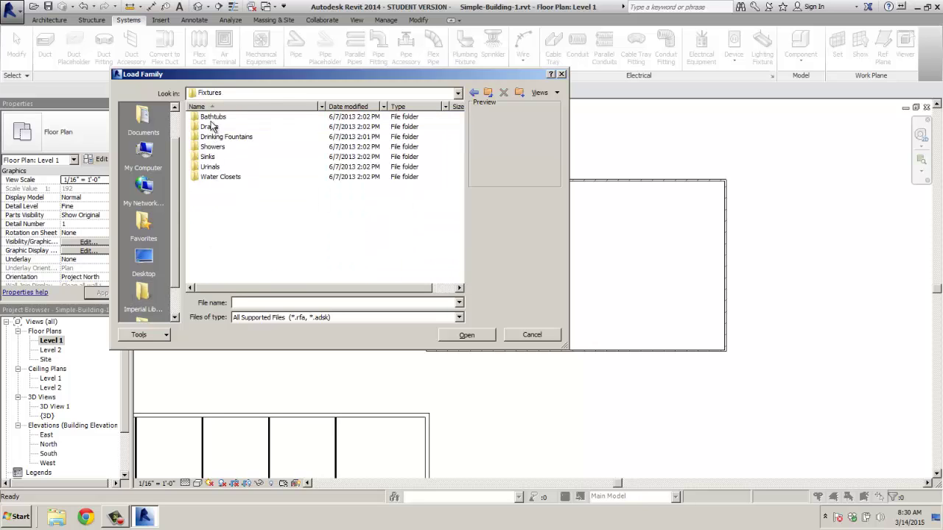
double_click(209, 177)
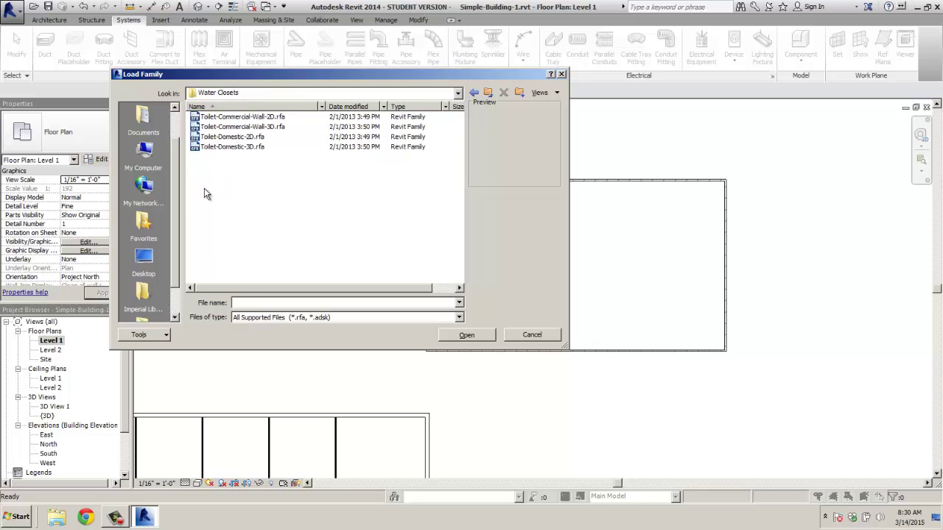
Step: Preview the commercial and domestic toilet families and load Toilet-Domestic-3D.rfa
click(225, 127)
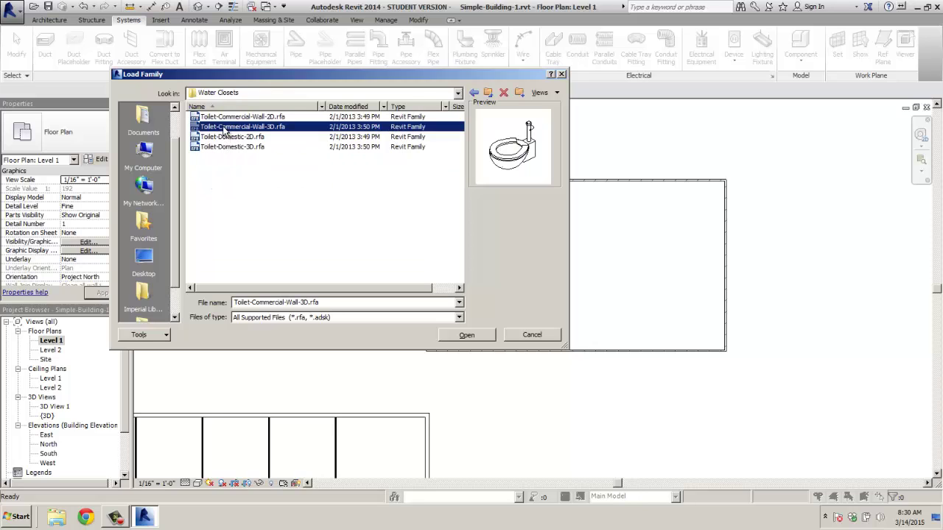
click(224, 117)
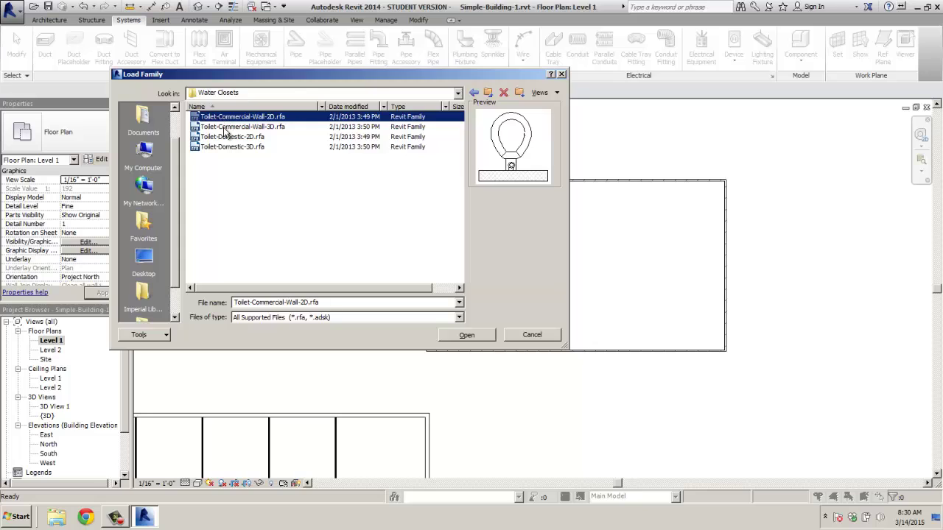
click(224, 128)
click(227, 148)
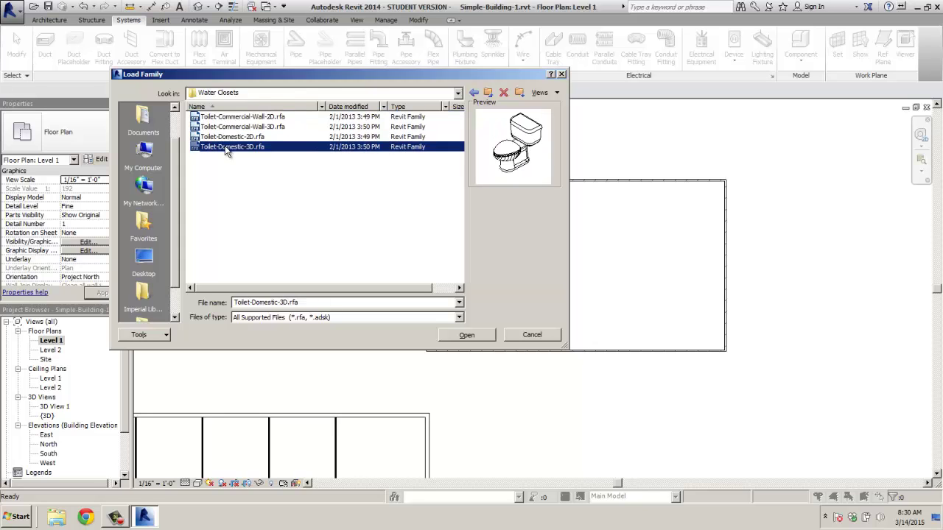
double_click(227, 148)
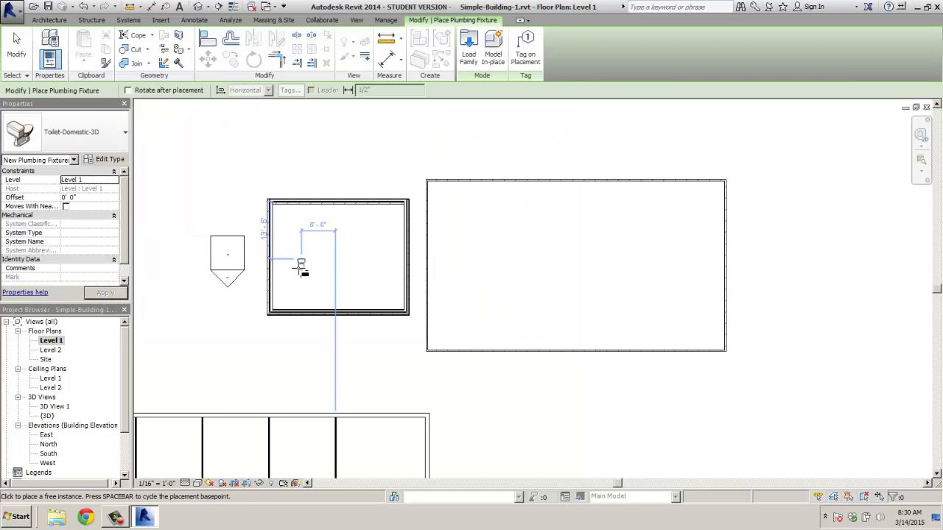
Step: Place one Toilet-Domestic-3D fixture on the partition wall between rooms 4 and 5, and end the placement
middle_drag(313, 258, 382, 106)
scroll(319, 248, up, 3)
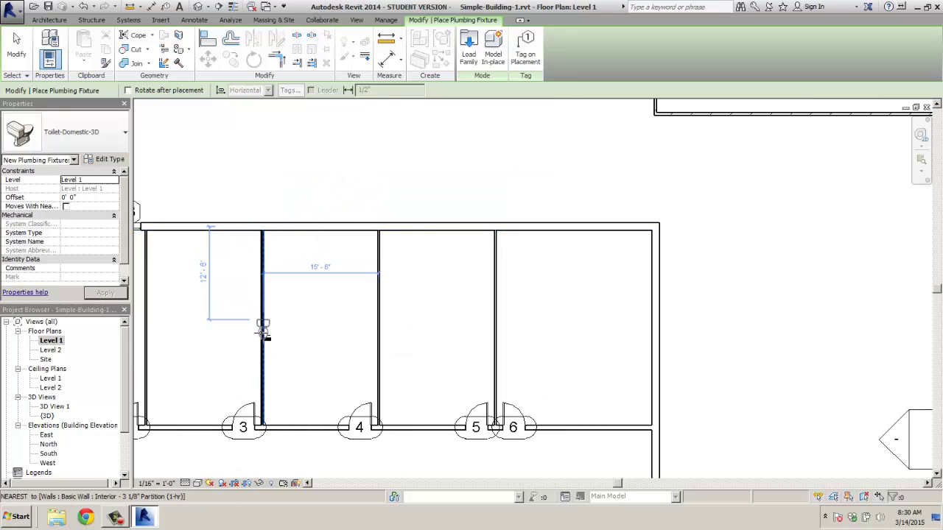
click(380, 363)
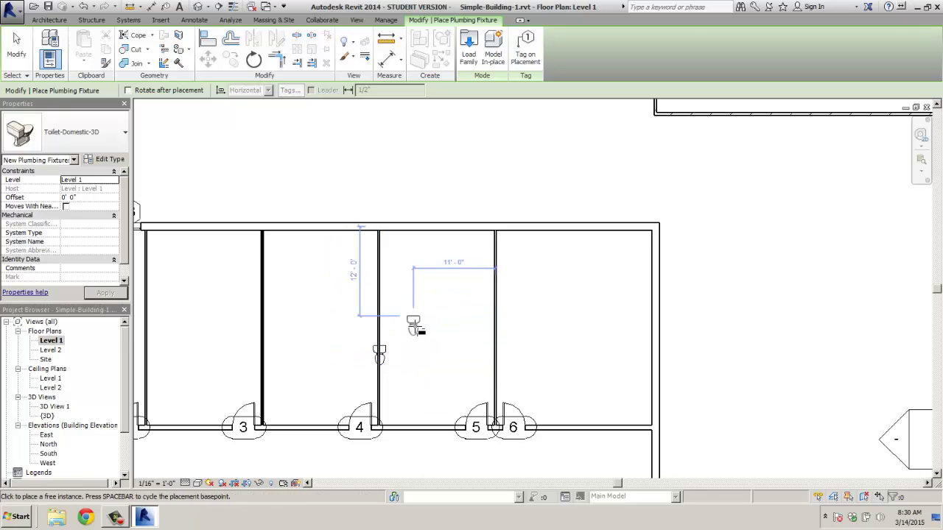
key(Escape)
key(Escape)
Step: Rotate the placed toilet 90 degrees counterclockwise so its bowl faces into room 5
click(380, 358)
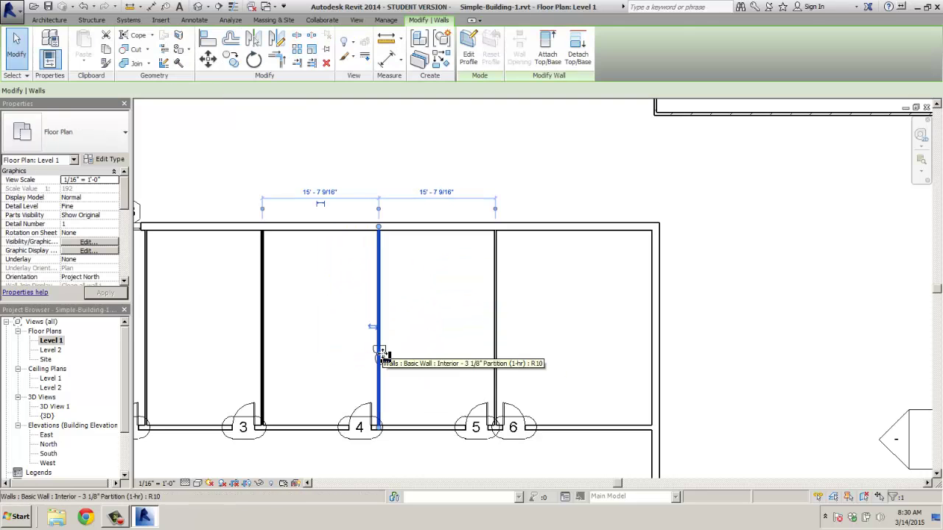
click(383, 354)
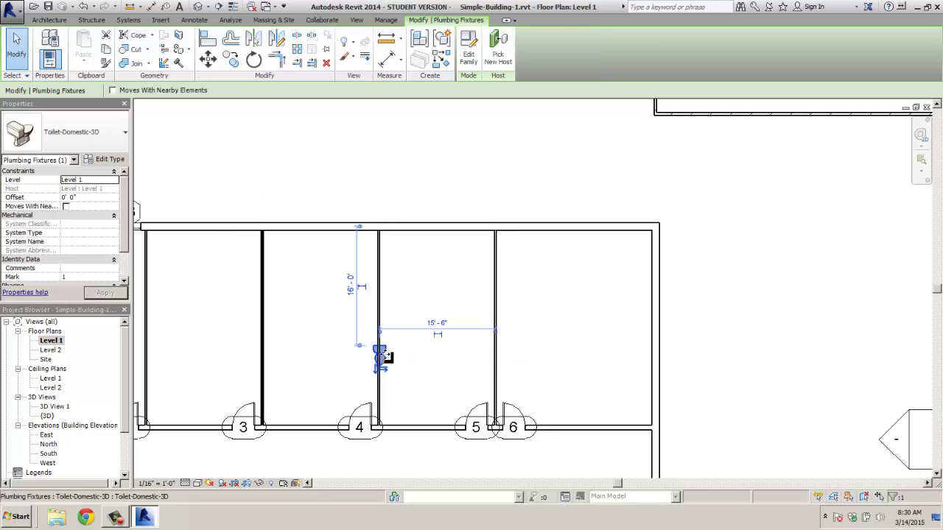
click(252, 60)
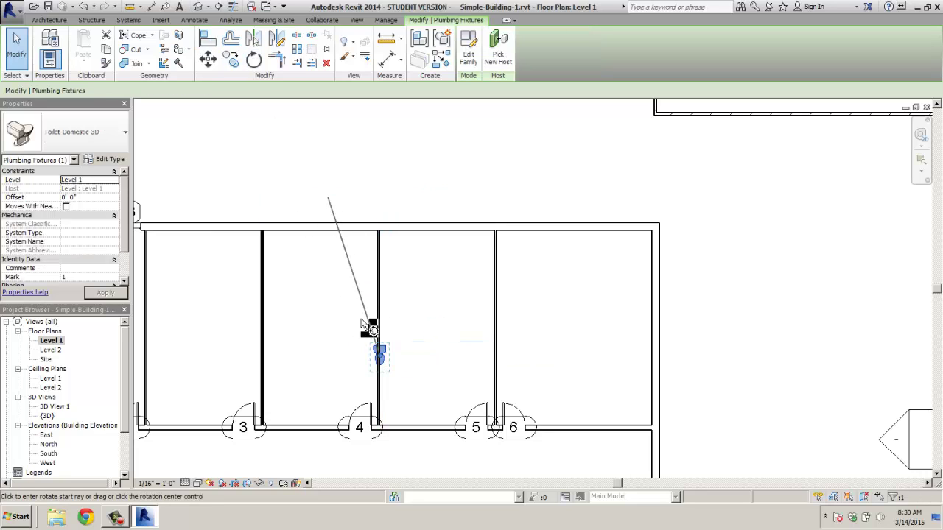
click(302, 357)
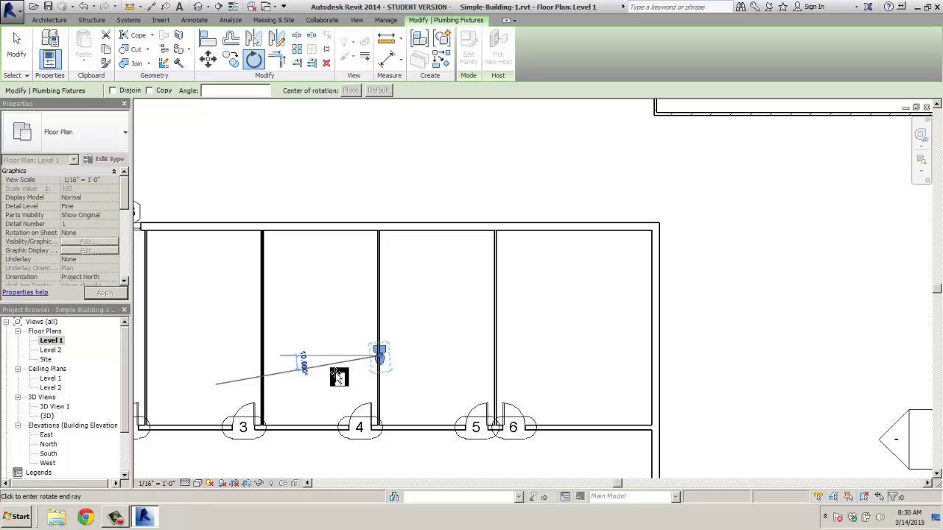
click(380, 417)
Step: Move the toilet so its tank sits against the room 5 side of the partition wall, and deselect it
scroll(378, 358, up, 2)
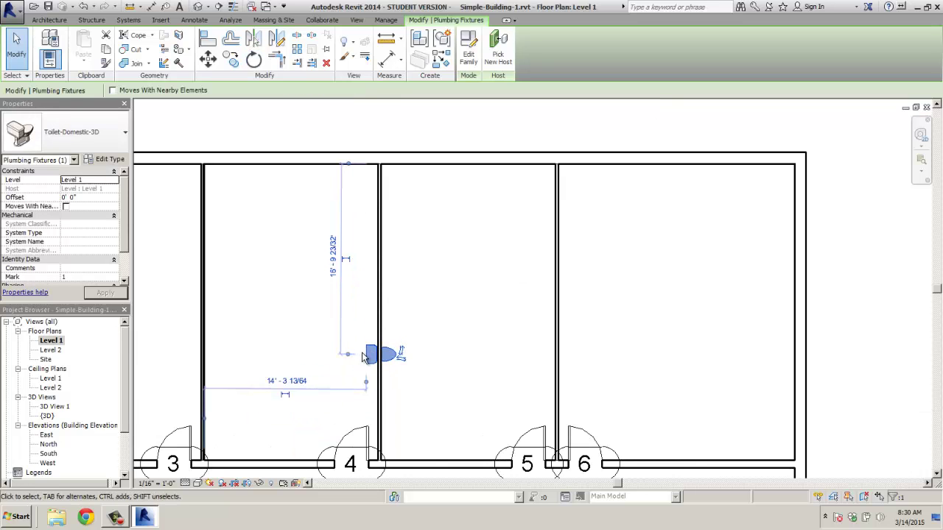
drag(369, 355, 390, 335)
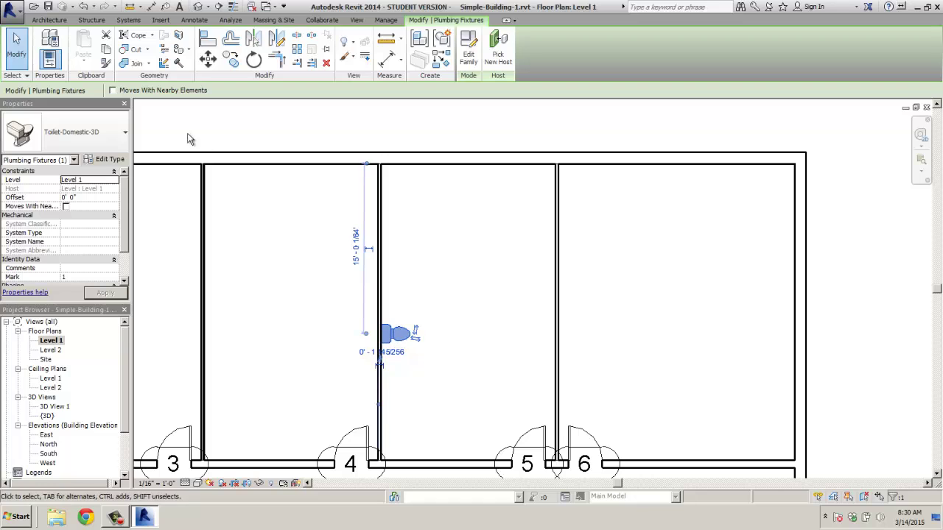
click(266, 252)
scroll(316, 272, down, 4)
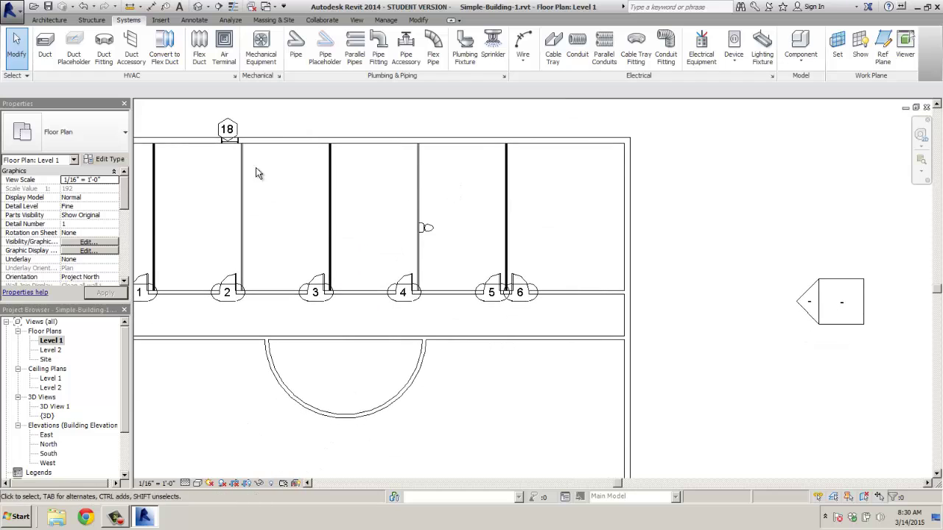
Step: Check the placed toilet's instance properties, such as level, offset and identity data
click(431, 228)
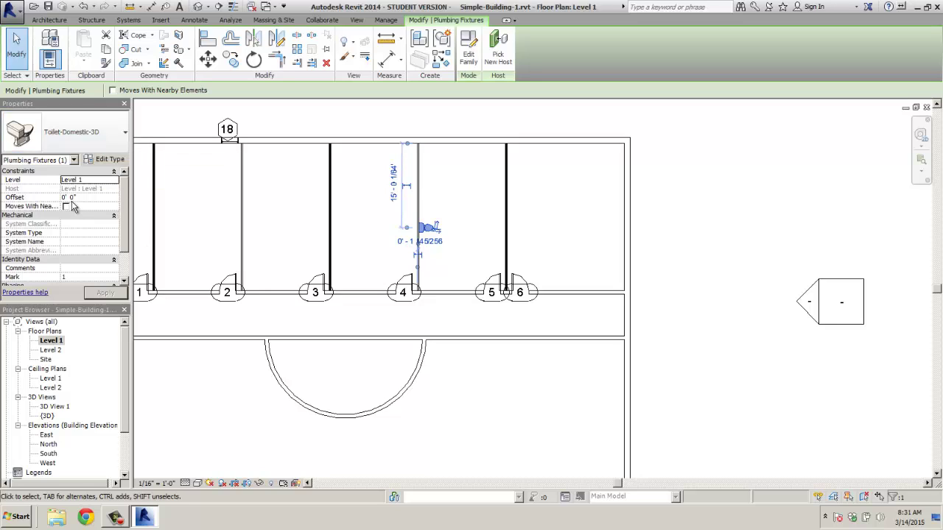
scroll(122, 213, down, 3)
scroll(122, 212, up, 3)
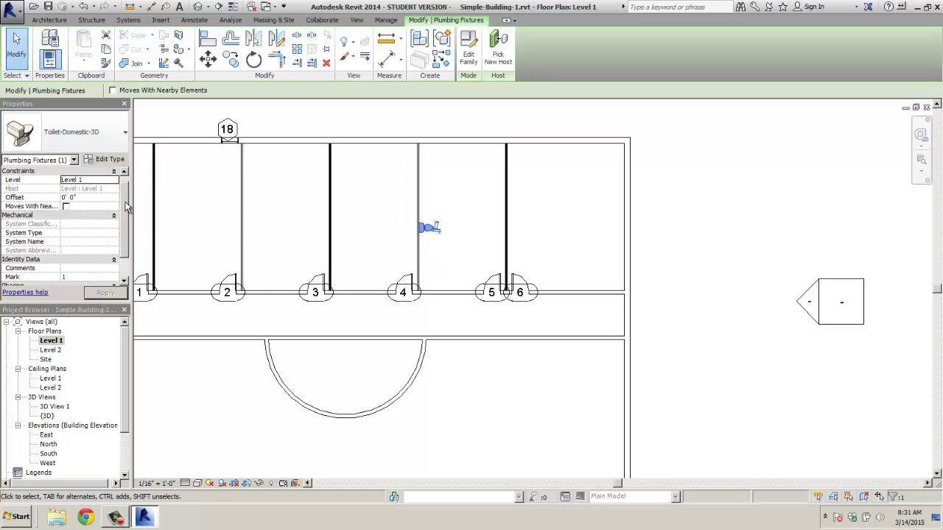
click(395, 203)
click(356, 203)
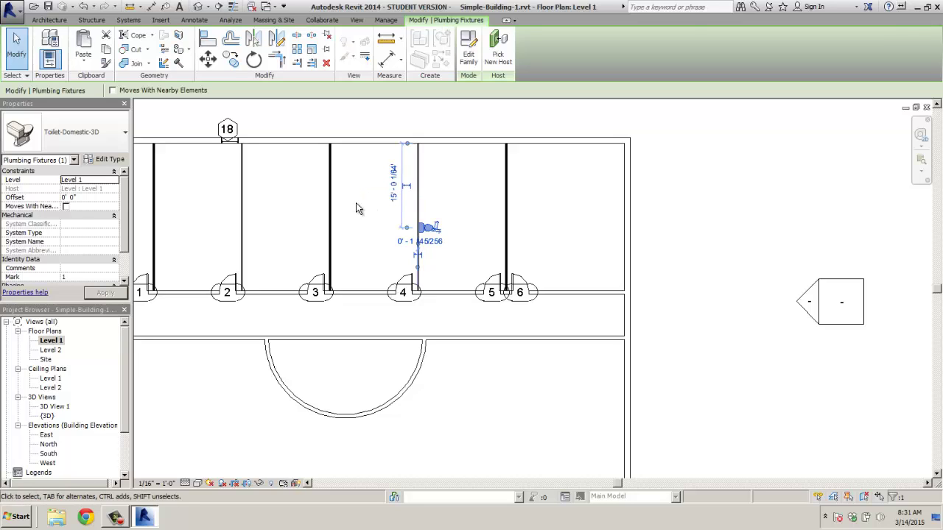
click(356, 203)
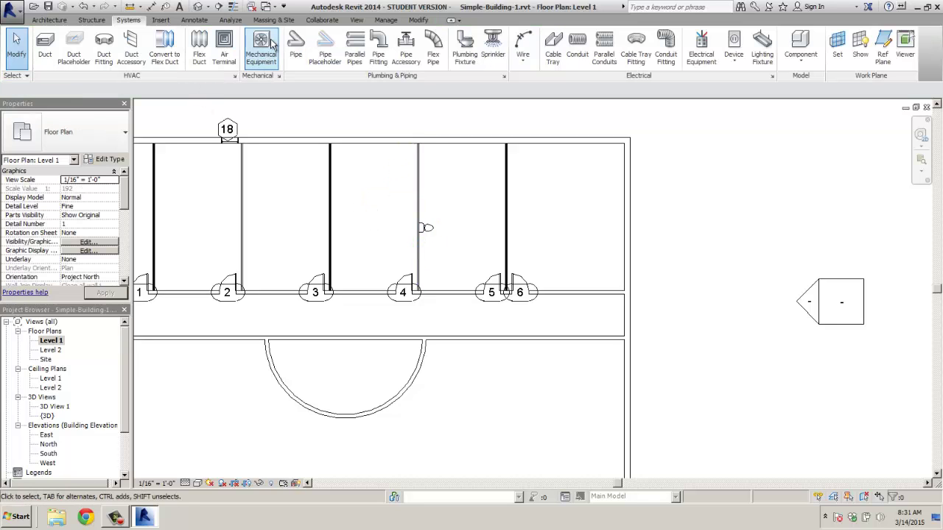
Step: Create a perspective camera view with its eye in the upper part of room 5, aimed diagonally past the toilet
click(357, 20)
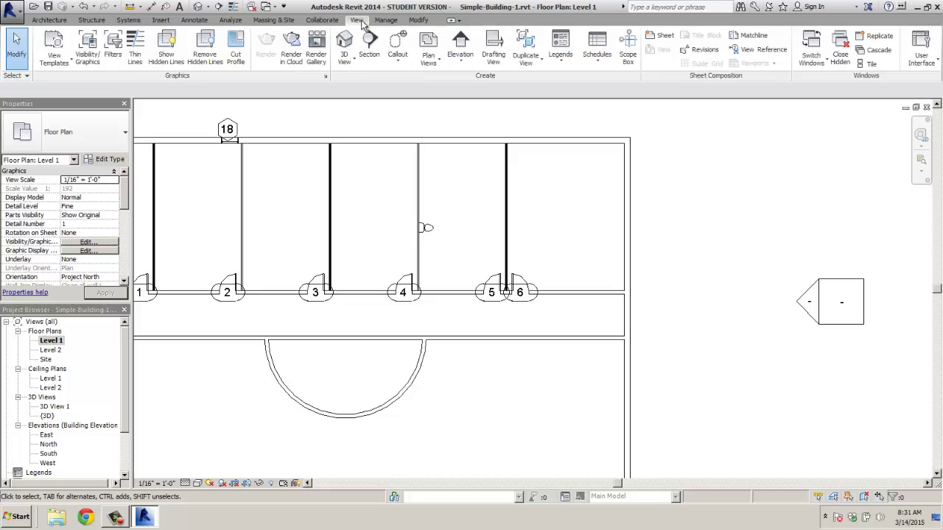
click(349, 61)
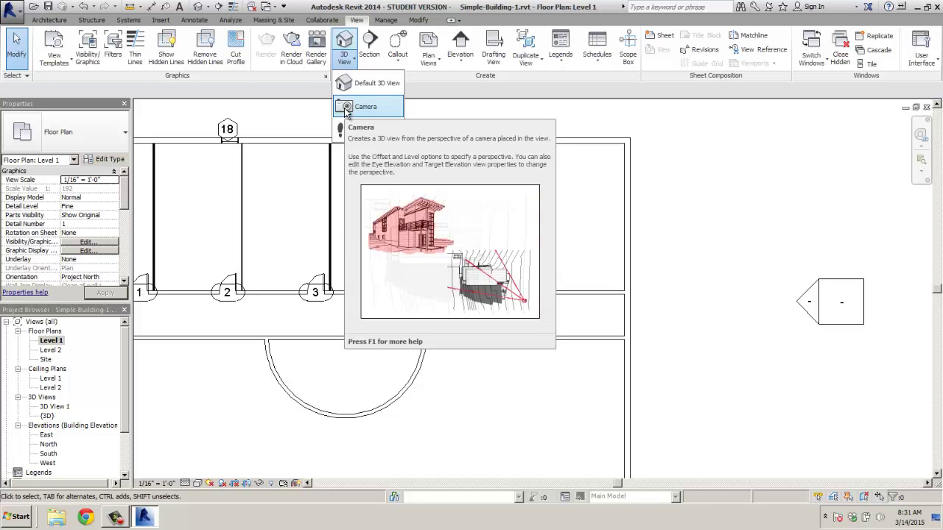
click(362, 107)
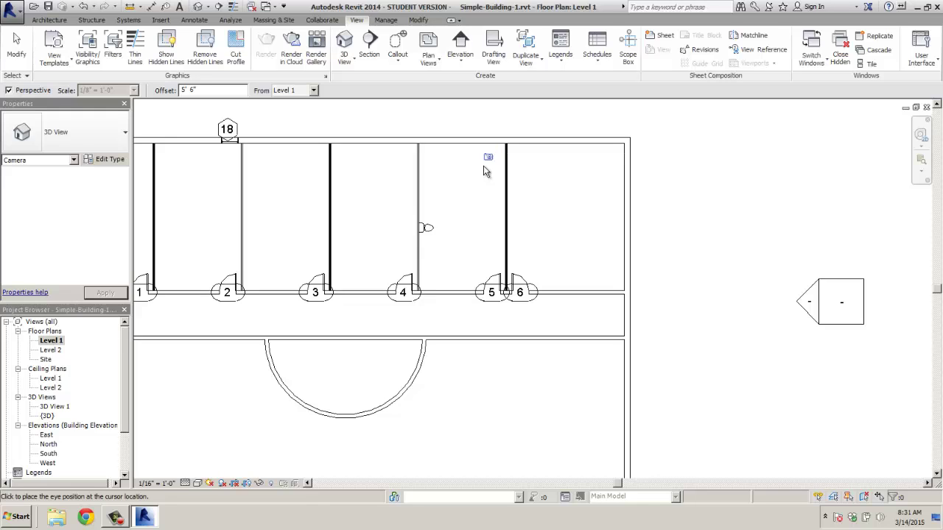
click(466, 182)
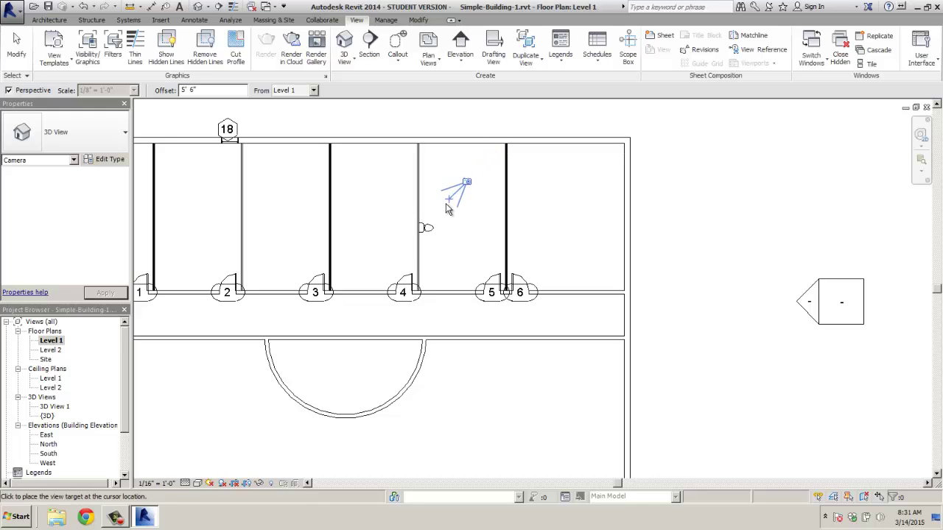
click(395, 269)
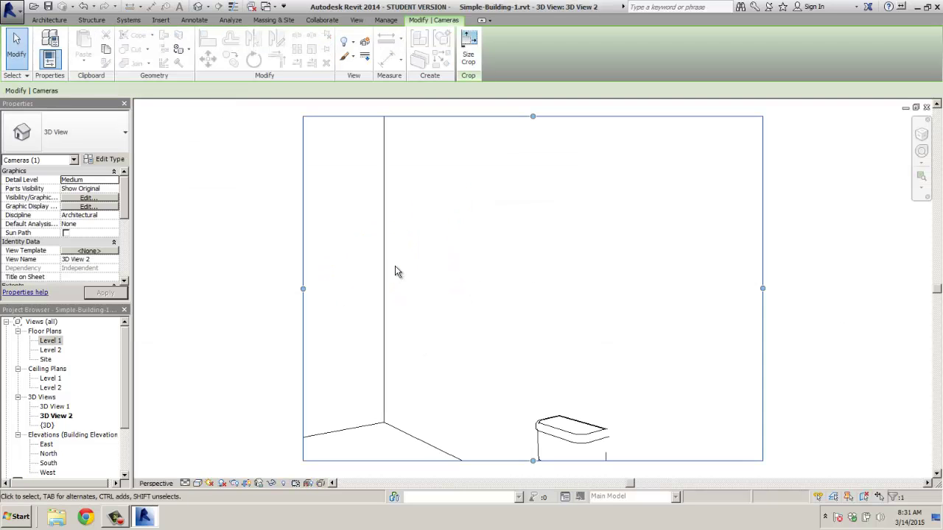
Step: Extend the camera view's crop region downward to include the whole toilet, and set the visual style to Realistic
middle_drag(438, 305, 436, 238)
middle_drag(471, 284, 415, 131)
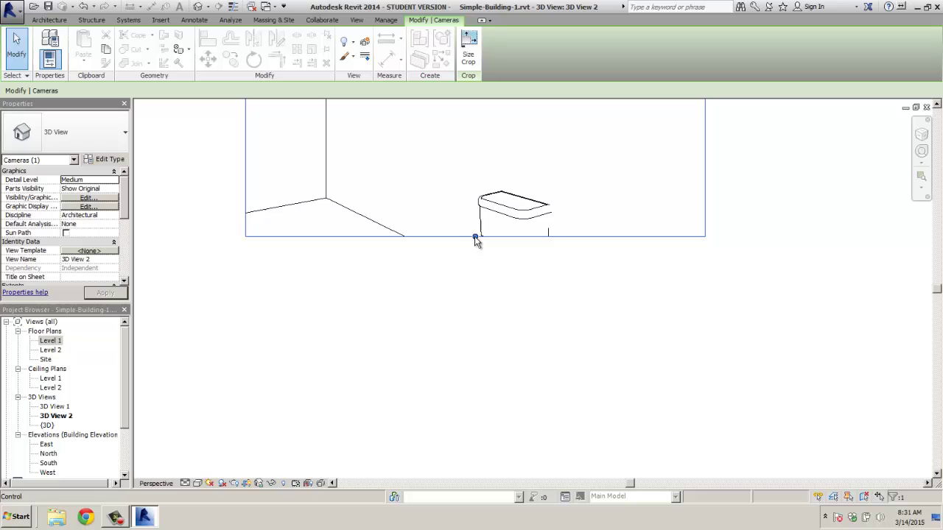
drag(475, 237, 475, 406)
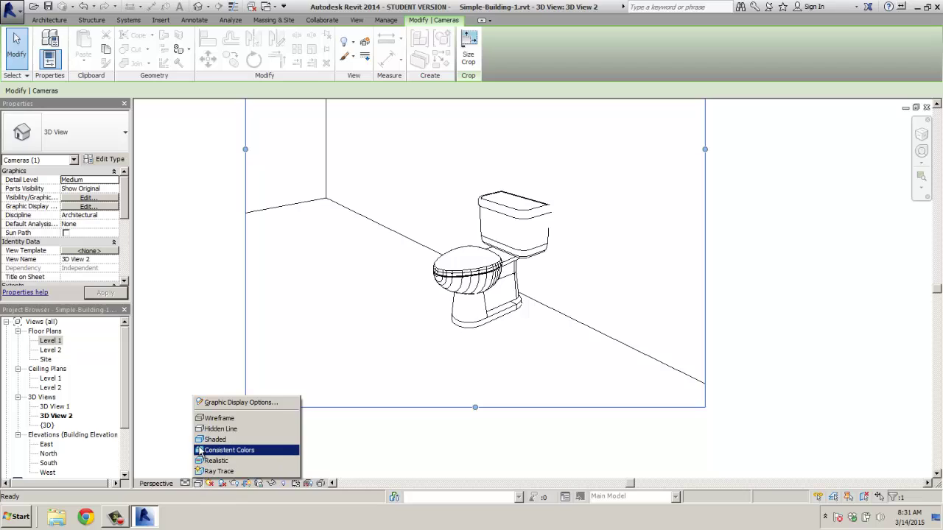
click(206, 460)
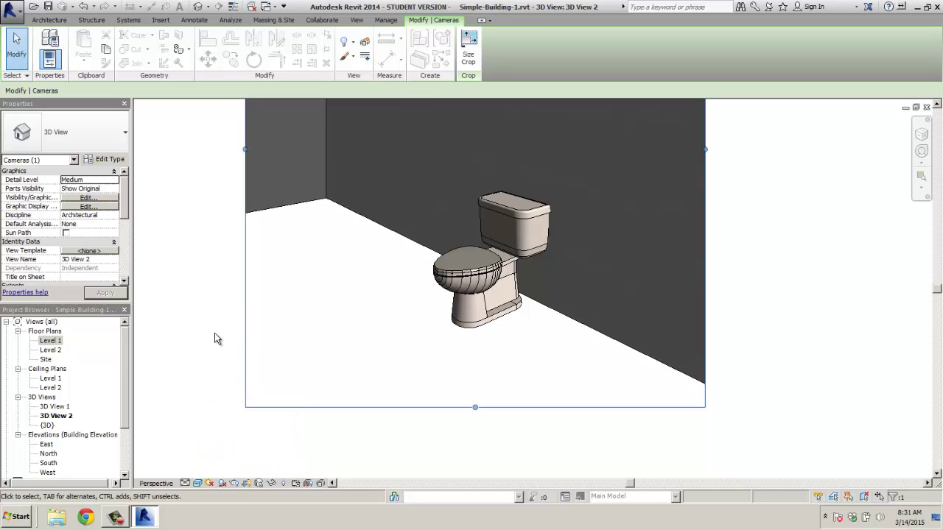
Step: Preview the camera view in the Ray Trace visual style and return it to Realistic
click(199, 484)
click(208, 472)
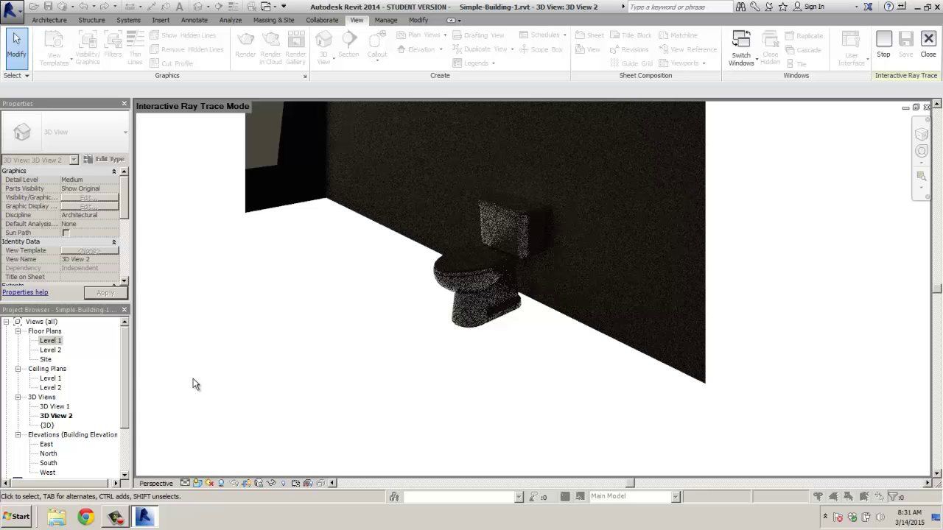
click(198, 483)
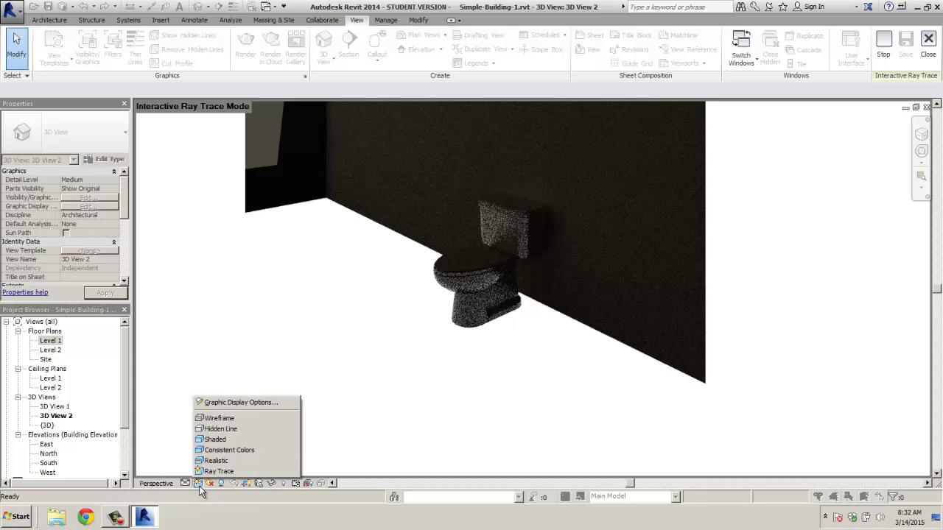
click(210, 460)
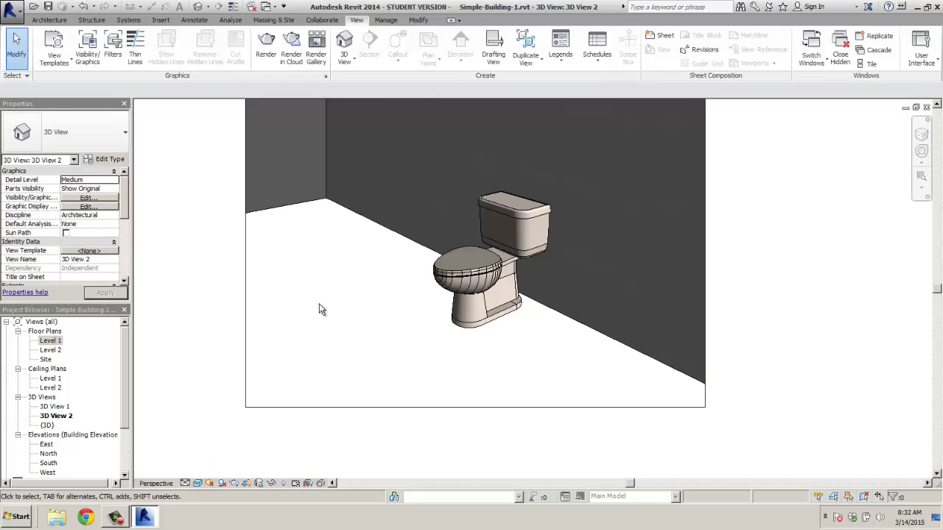
Step: Orbit the camera view slightly around the toilet to examine it against the wall
shift+middle_drag(318, 309, 436, 357)
scroll(359, 282, up, 3)
scroll(343, 231, down, 2)
scroll(342, 240, down, 3)
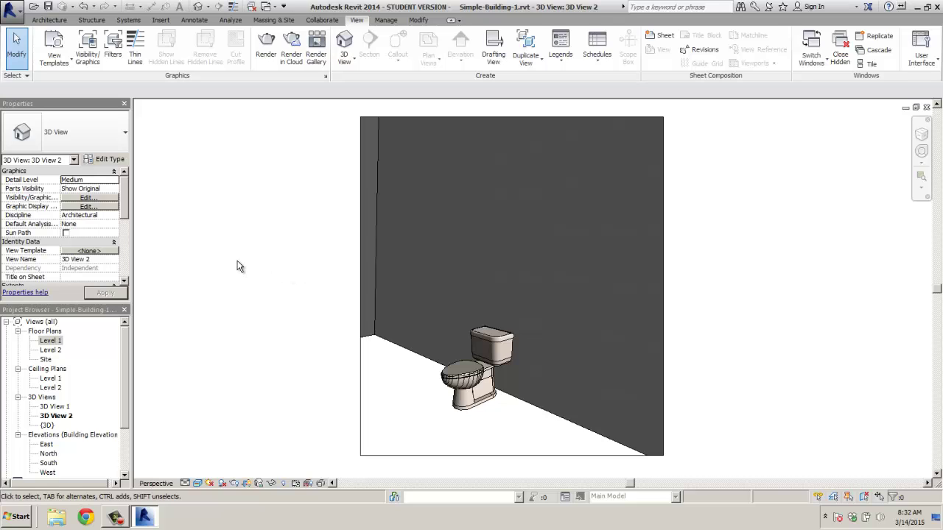
Step: Return to the Level 1 floor plan and rename the camera view 3D View 2 as "toilet view"
double_click(53, 341)
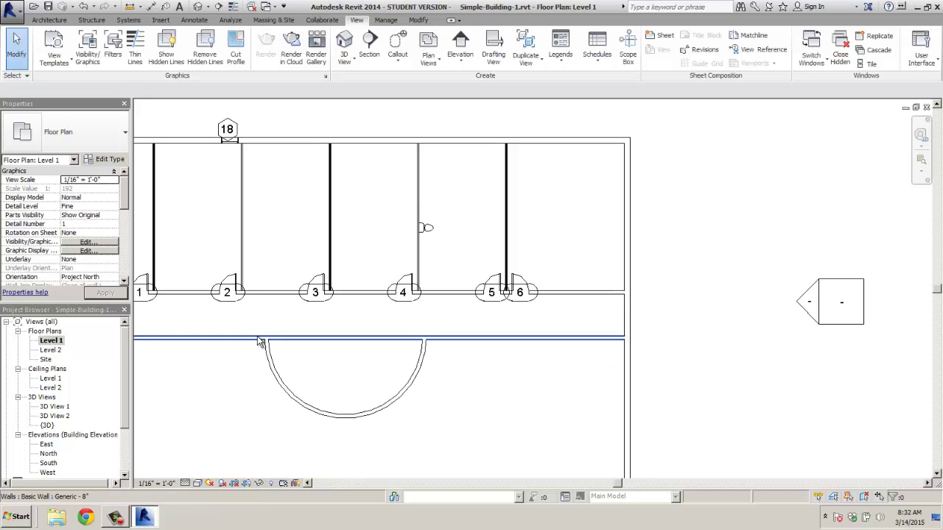
click(56, 417)
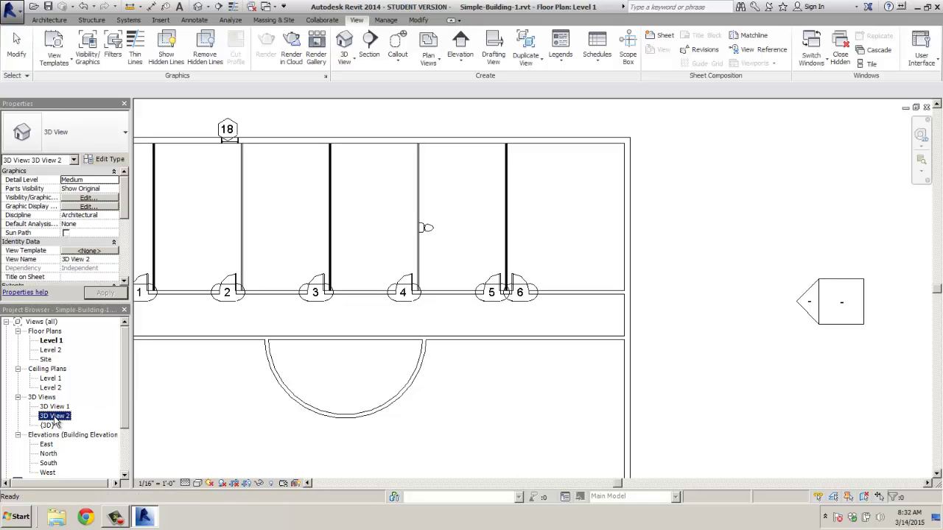
right_click(55, 419)
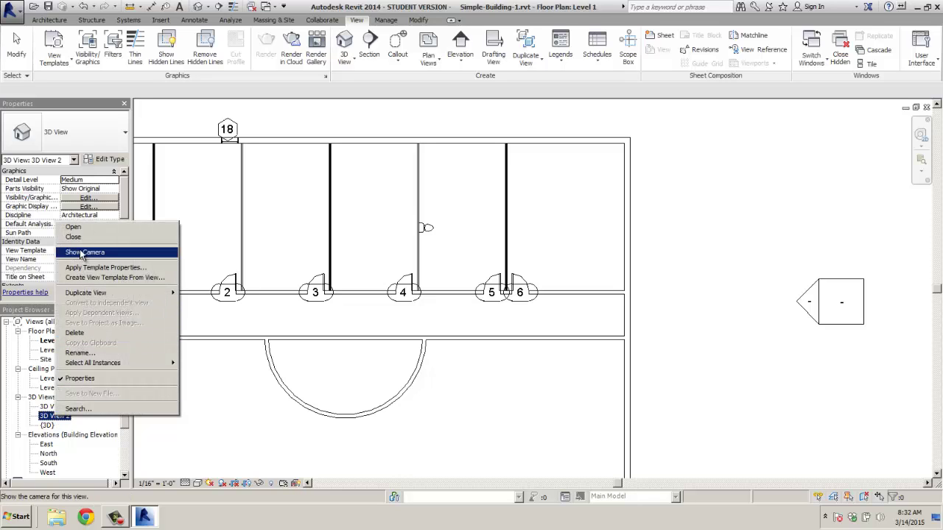
click(81, 353)
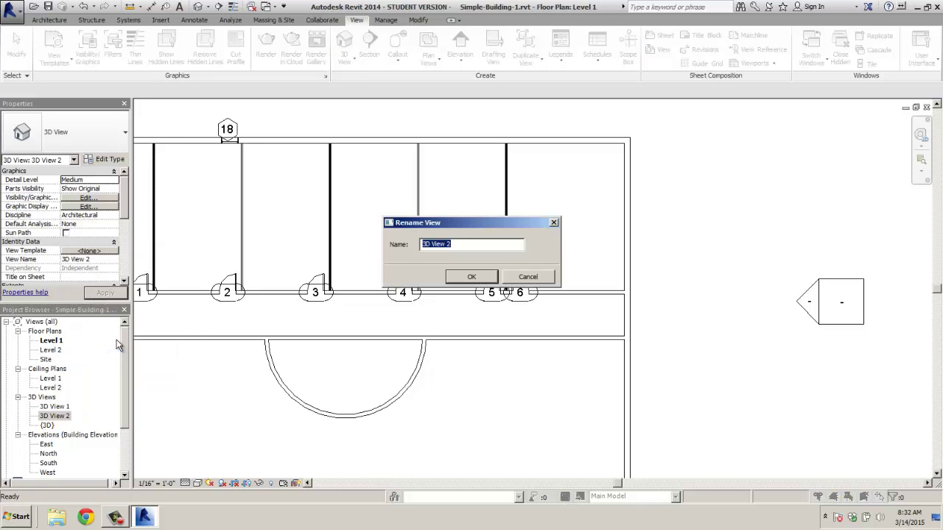
text(toilet view)
key(Return)
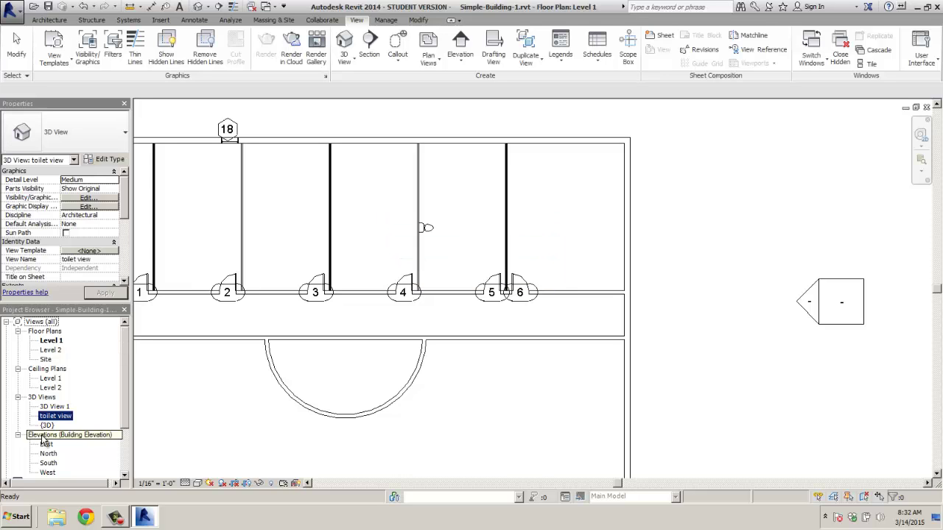
Step: Open the camera view 3D View 1 and rename it as "interior partitions"
click(55, 407)
double_click(55, 407)
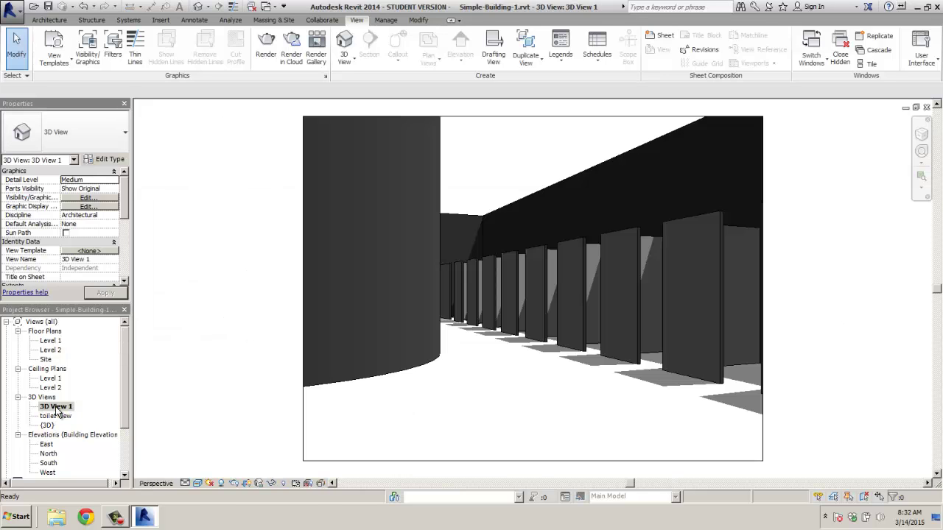
right_click(57, 409)
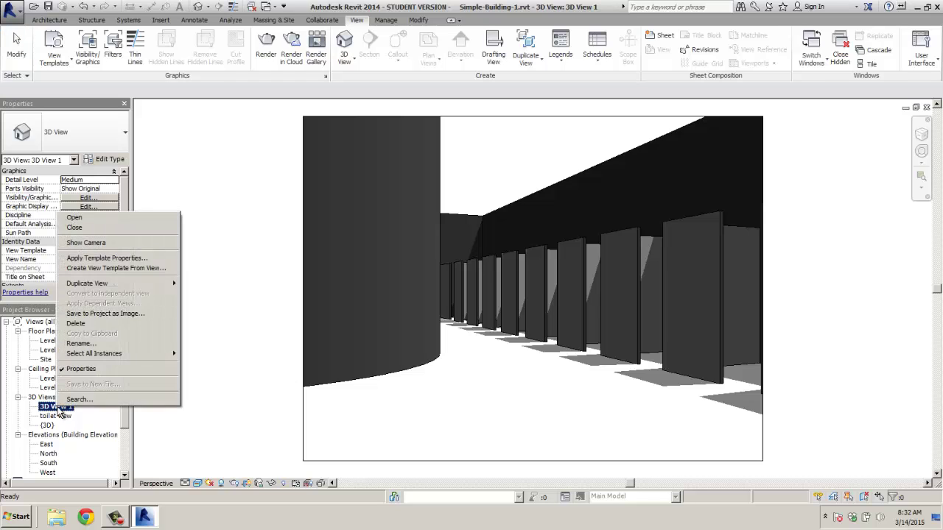
click(80, 344)
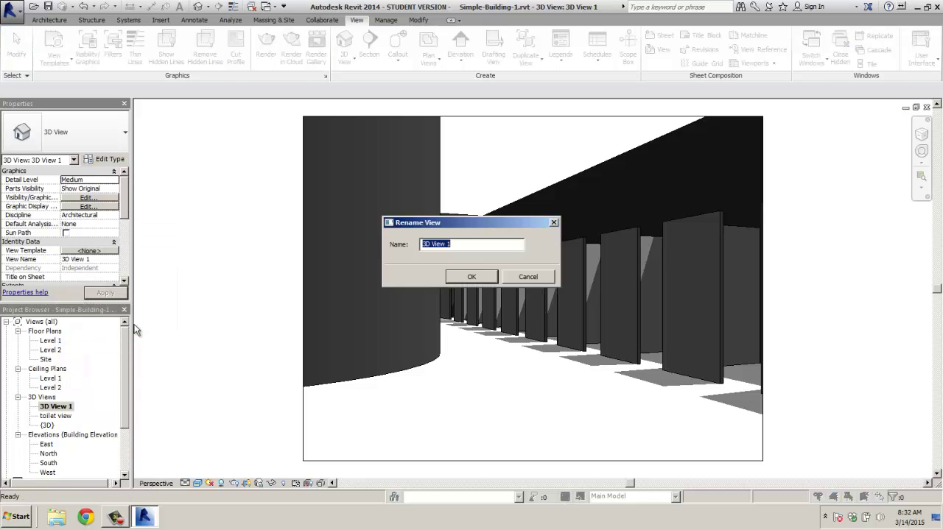
text(interior partitions)
key(Return)
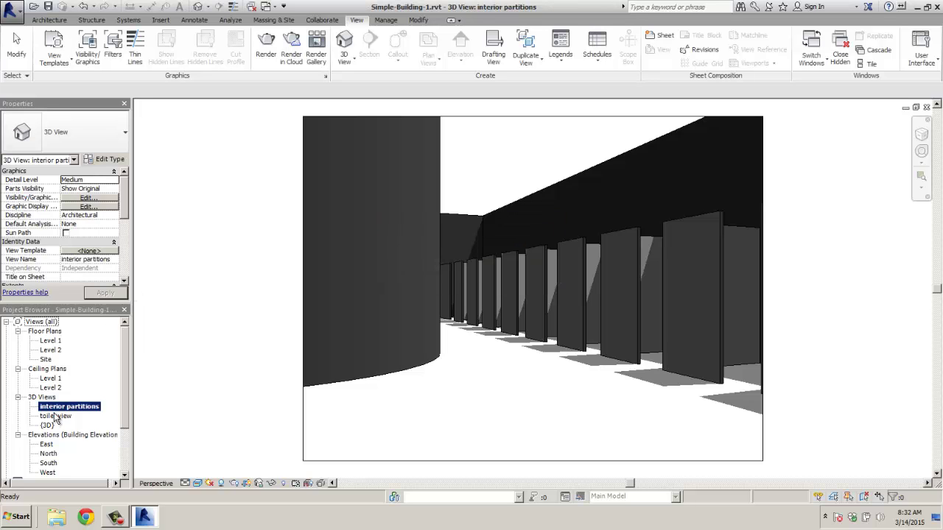
Step: Create a camera view in the Level 1 plan with its eye at the corridor's left end, aimed straight along to the right end
double_click(65, 341)
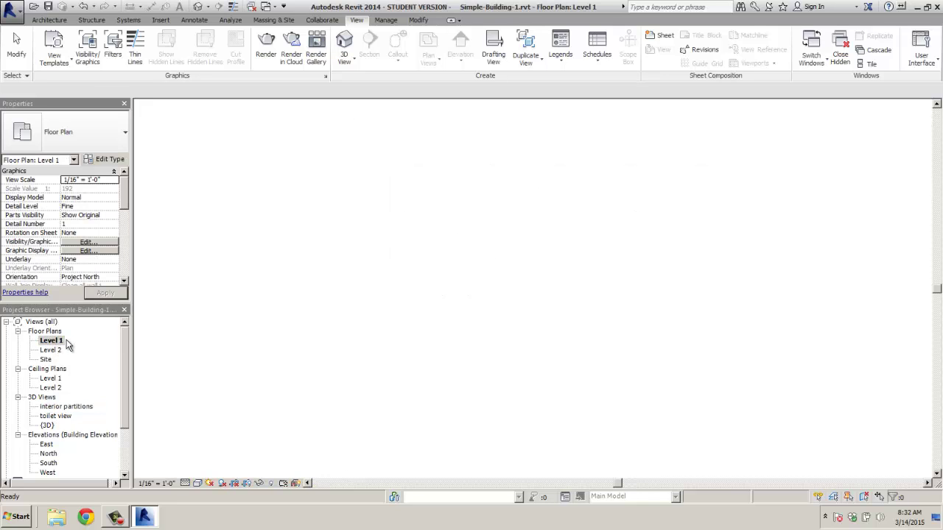
click(354, 64)
click(359, 109)
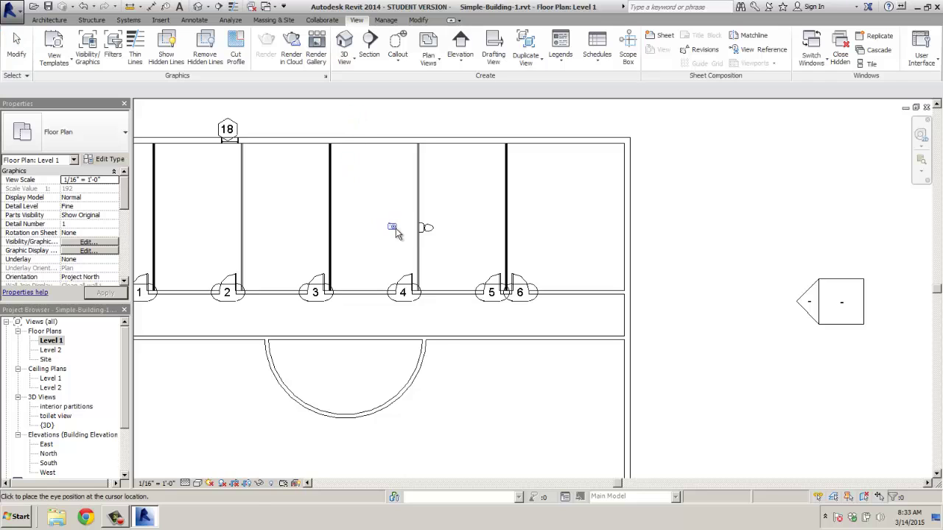
middle_drag(395, 233, 516, 103)
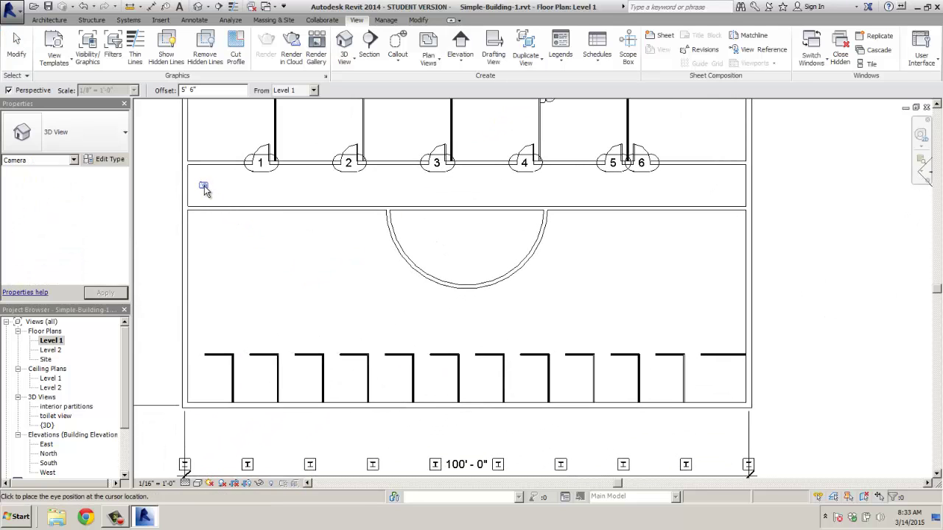
click(204, 186)
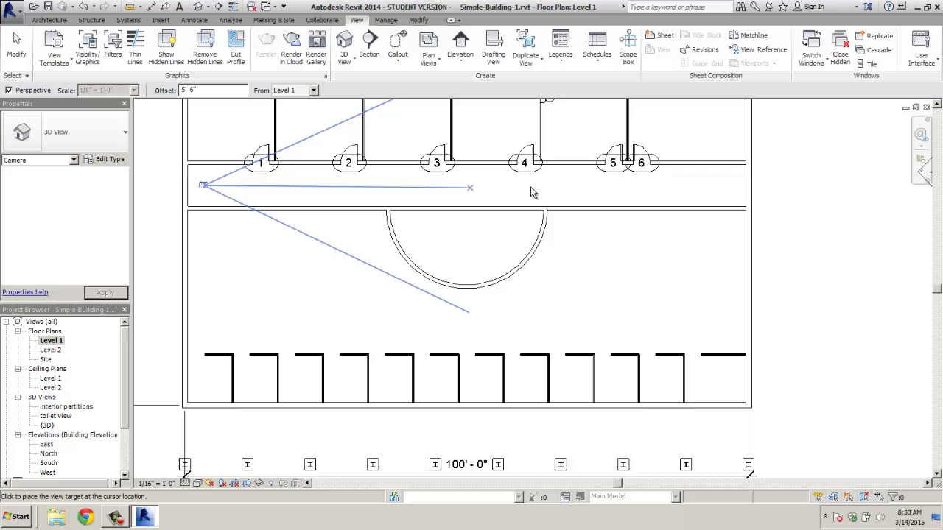
click(735, 190)
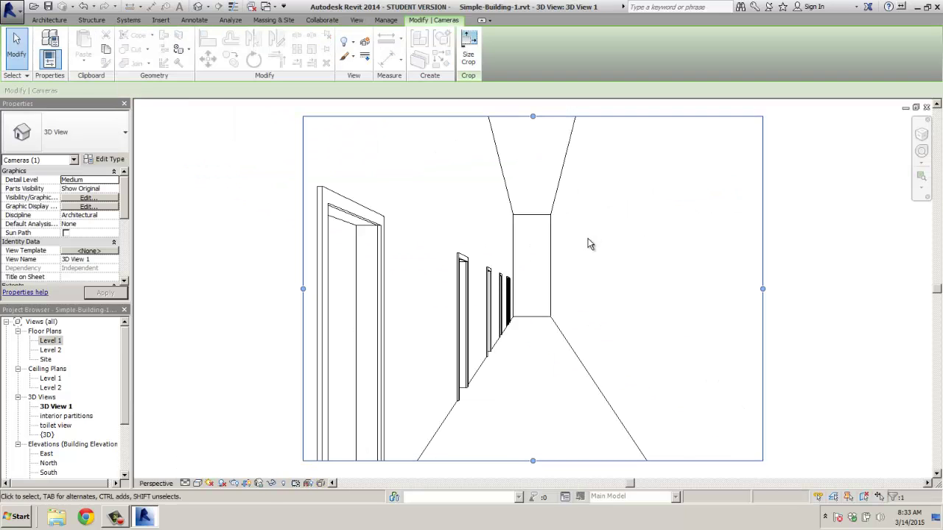
Step: Extend the corridor view's crop region downward to show more floor, and lower its top edge
middle_drag(532, 428, 532, 326)
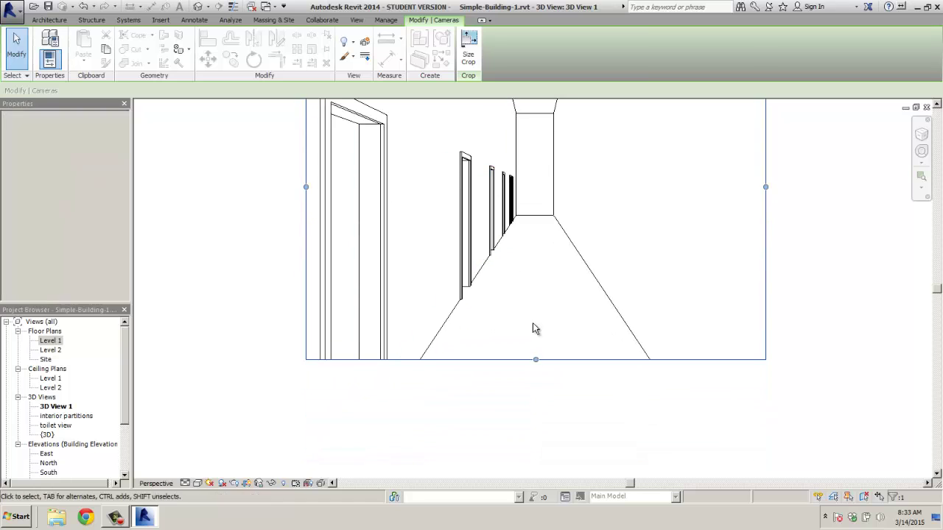
drag(535, 363, 547, 464)
middle_drag(568, 331, 577, 397)
middle_drag(572, 305, 577, 393)
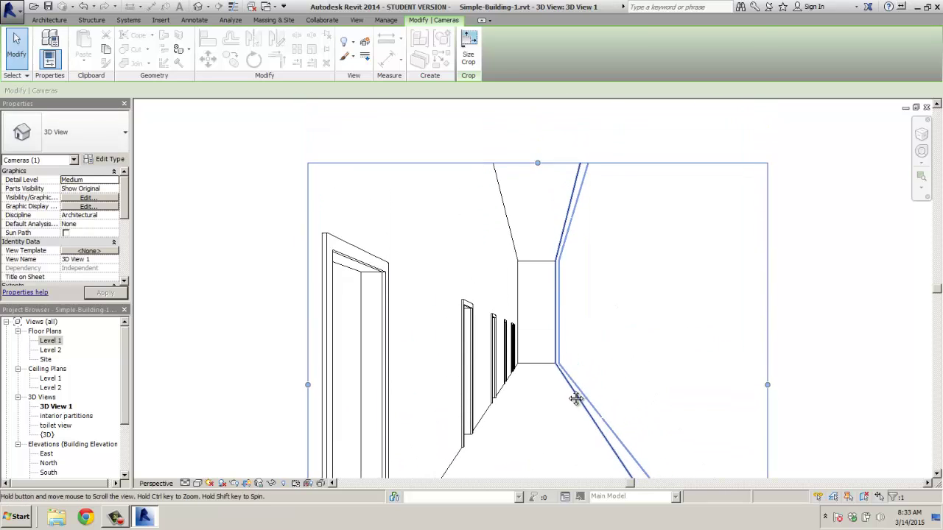
drag(541, 173, 543, 226)
scroll(548, 267, down, 3)
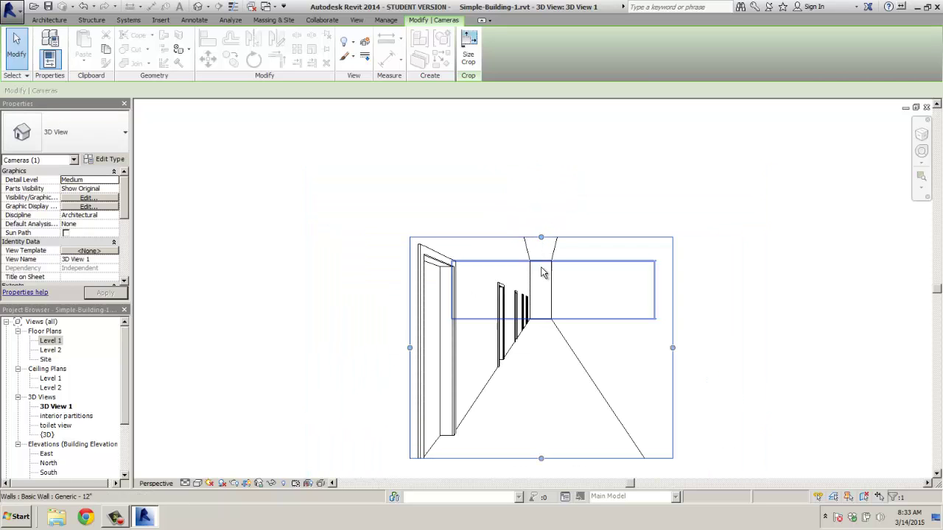
middle_drag(541, 291, 475, 214)
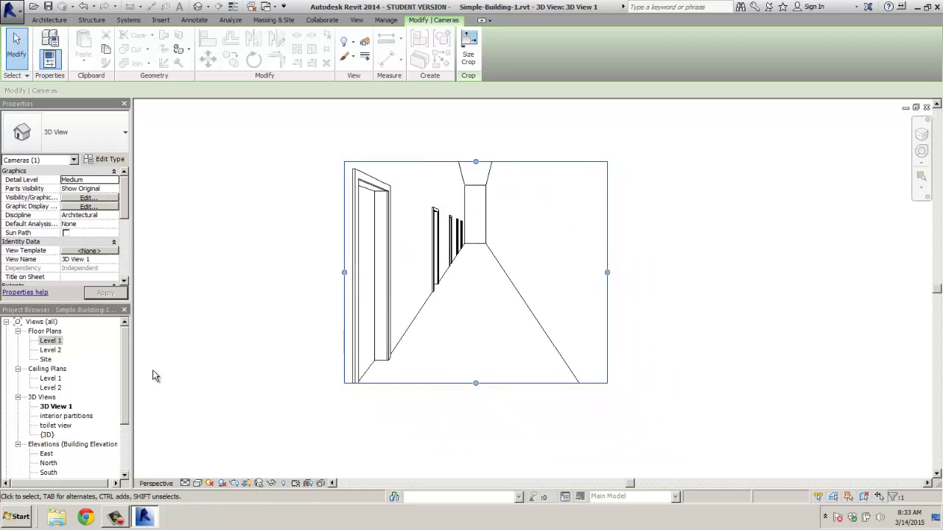
Step: Set the corridor camera view's visual style to Realistic and deselect the camera
click(197, 483)
click(215, 462)
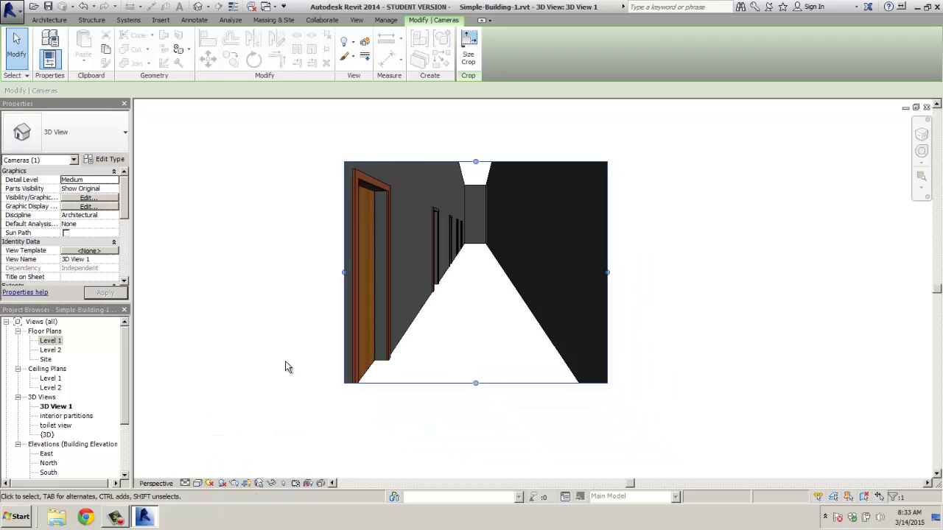
click(261, 339)
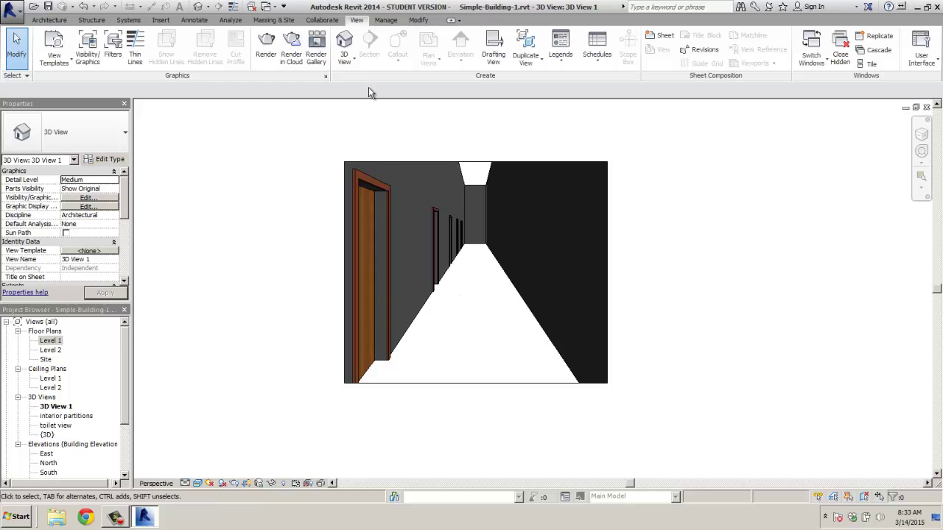
click(355, 60)
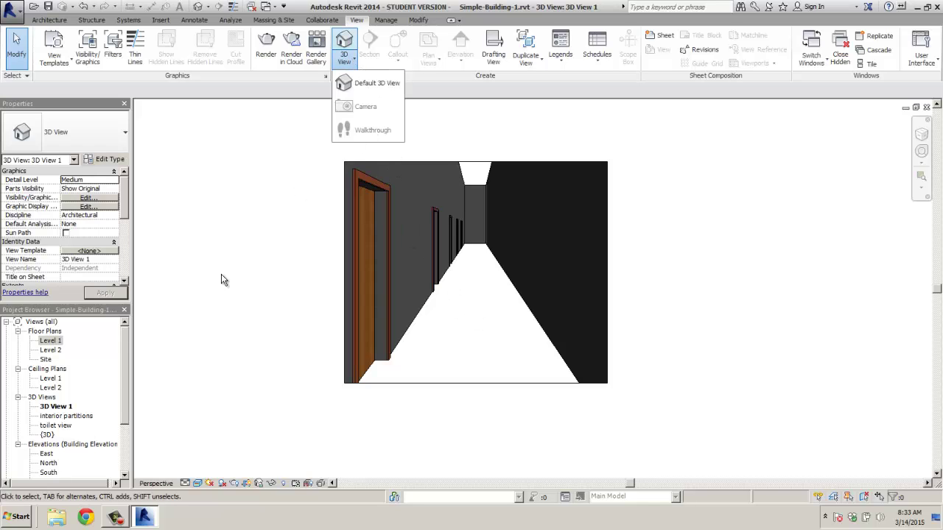
click(59, 413)
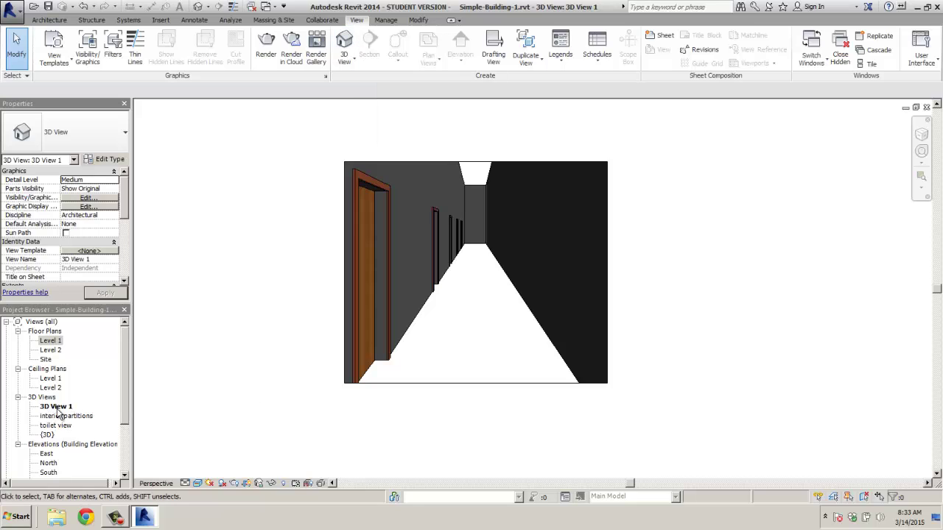
Step: Rename the new camera view 3D View 1 as "corridor"
click(58, 409)
right_click(58, 410)
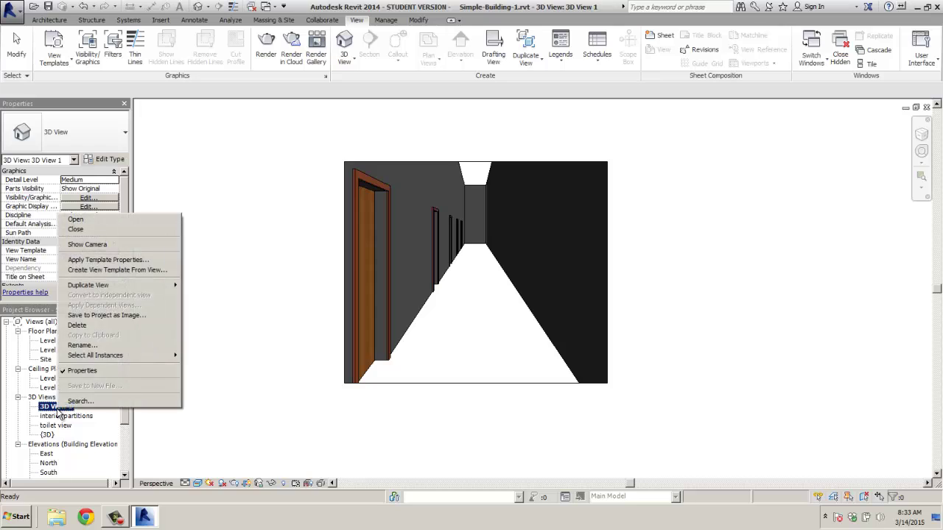
click(117, 346)
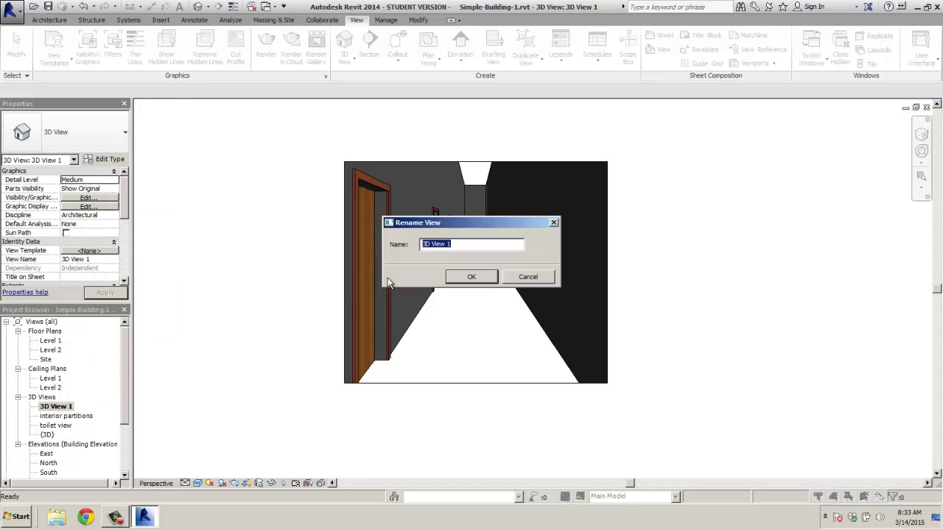
text(corridor)
key(Return)
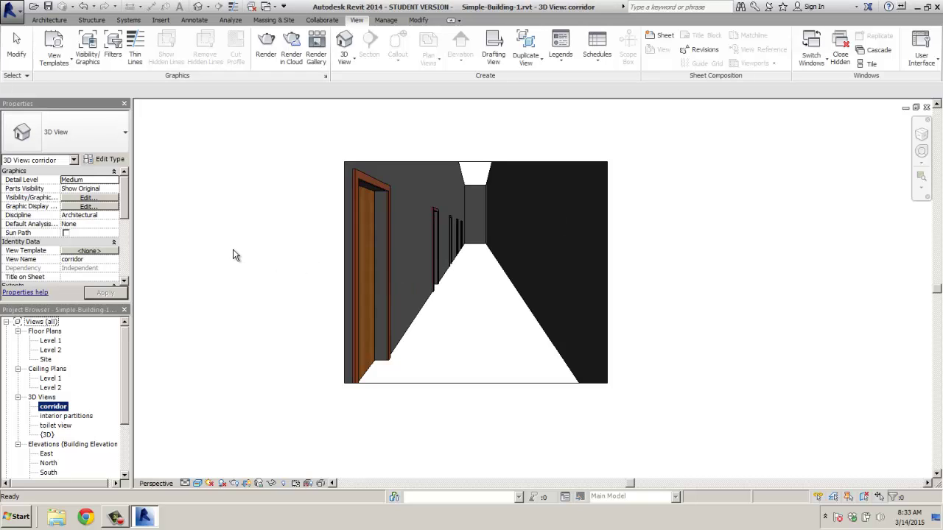
Step: Open sheet A101 and expand its list of placed views
scroll(126, 417, down, 3)
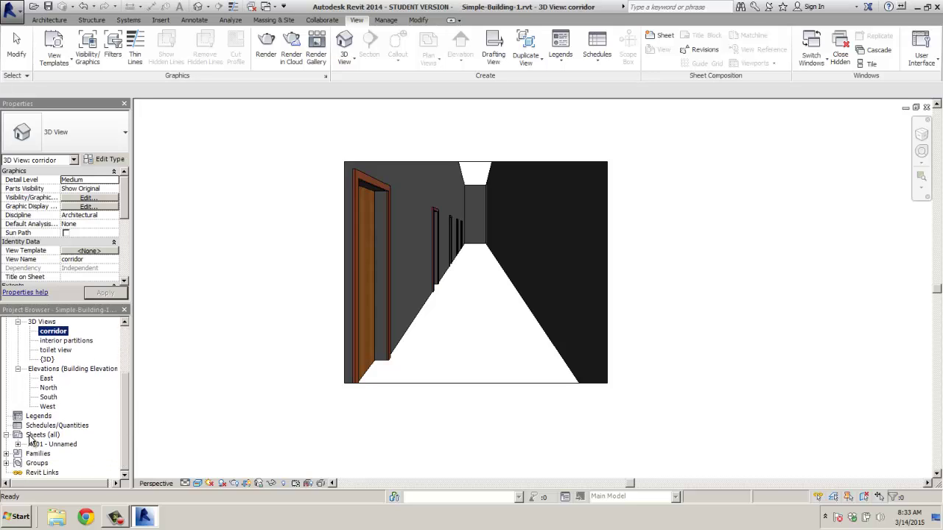
click(33, 445)
click(18, 444)
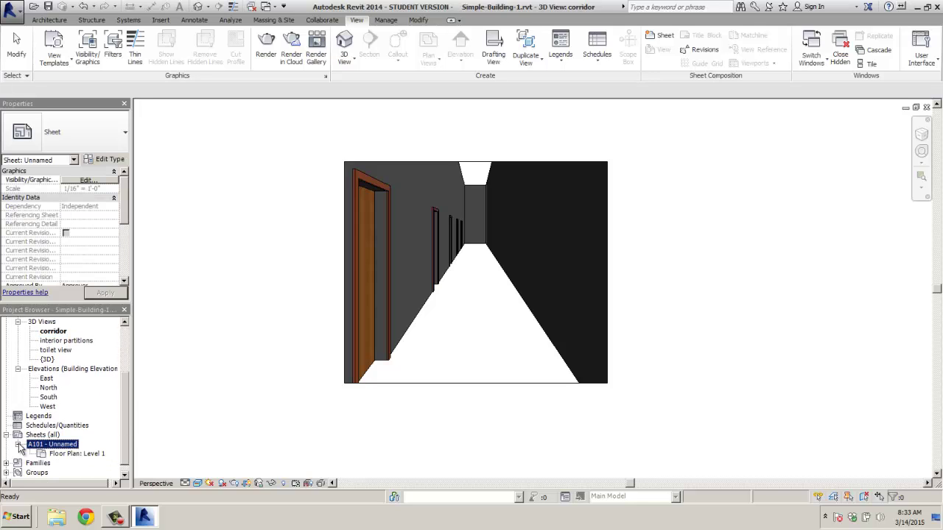
double_click(42, 445)
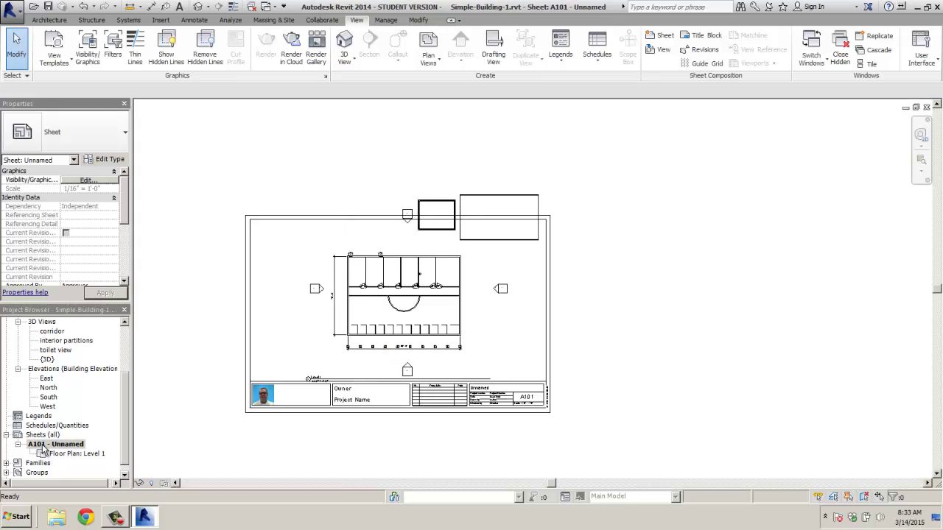
right_click(48, 446)
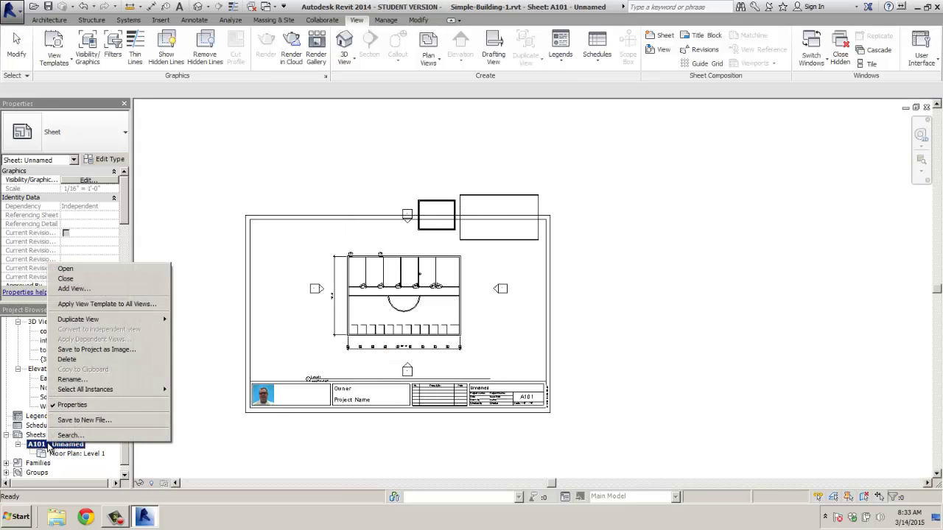
mouse_move(84, 322)
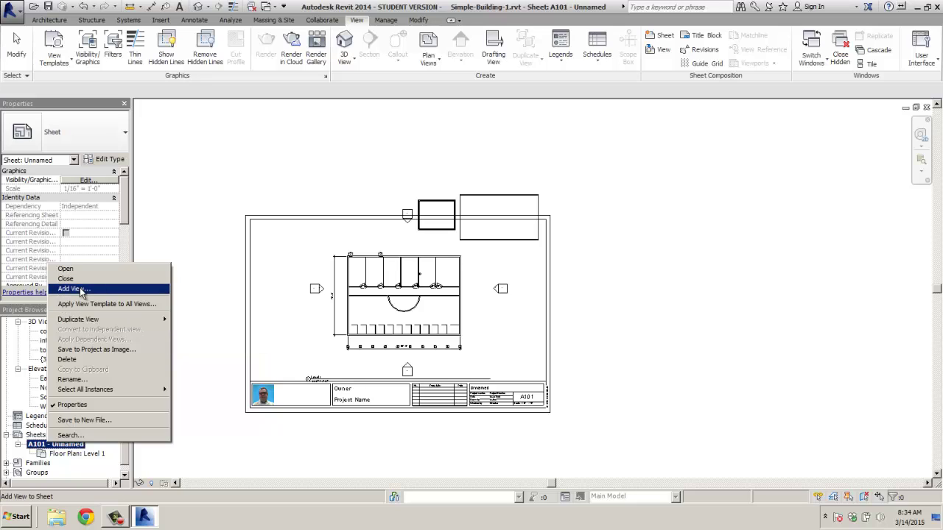
click(37, 435)
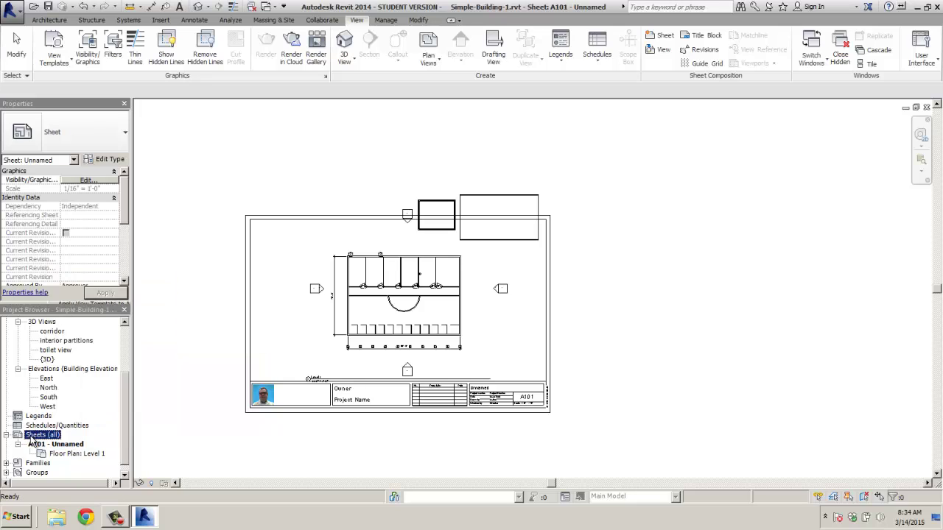
right_click(37, 436)
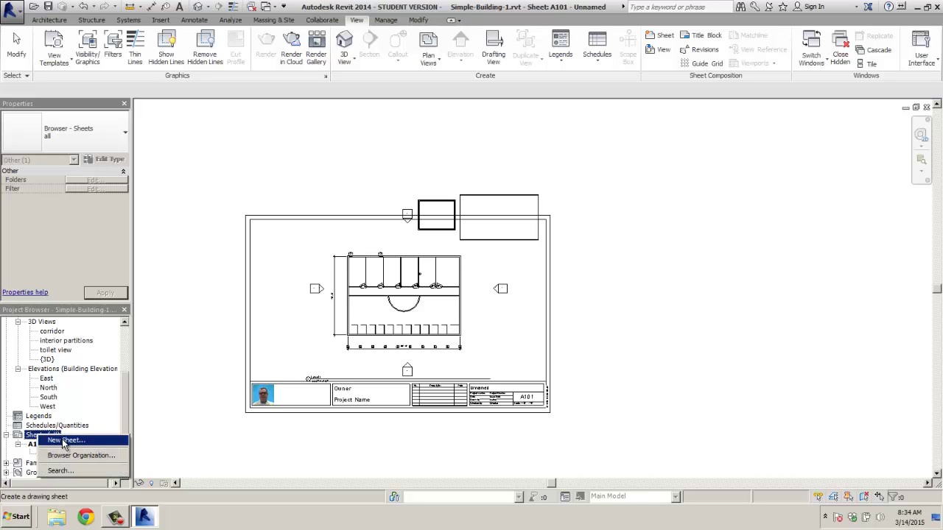
click(34, 446)
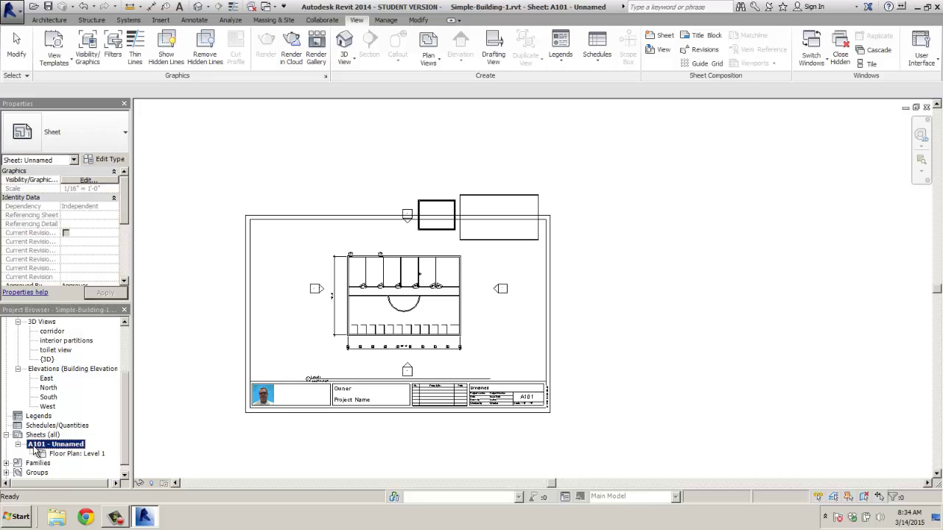
right_click(34, 445)
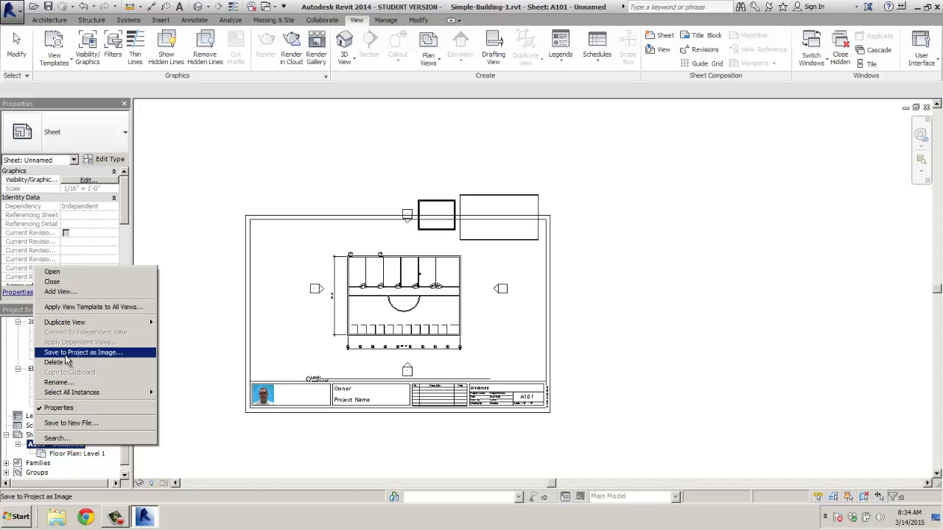
mouse_move(71, 326)
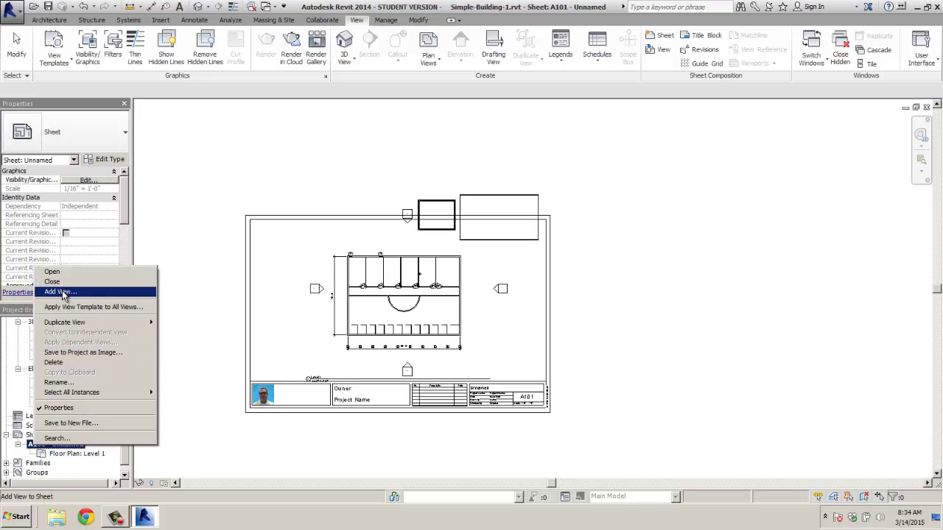
click(59, 293)
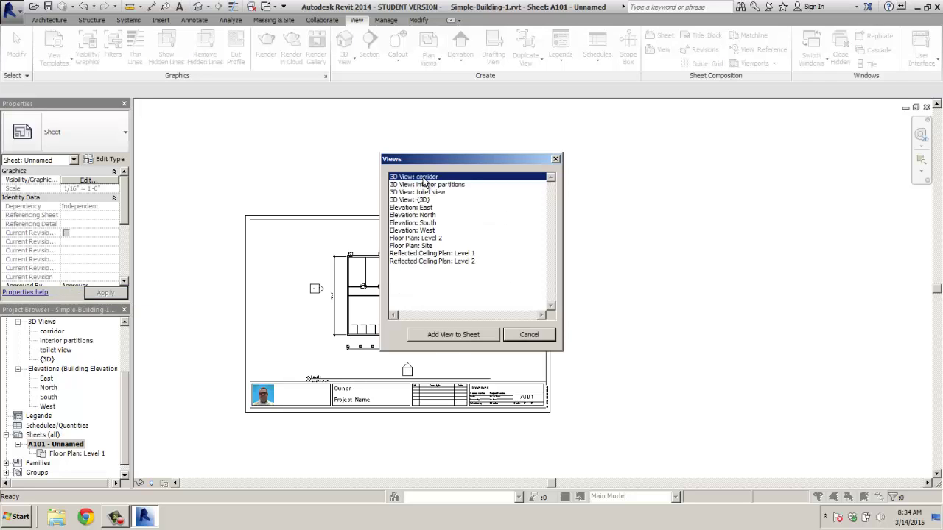
click(529, 335)
Step: Create a new sheet with the B 11 x 17 Horizontal CIE101A titleblock
click(43, 435)
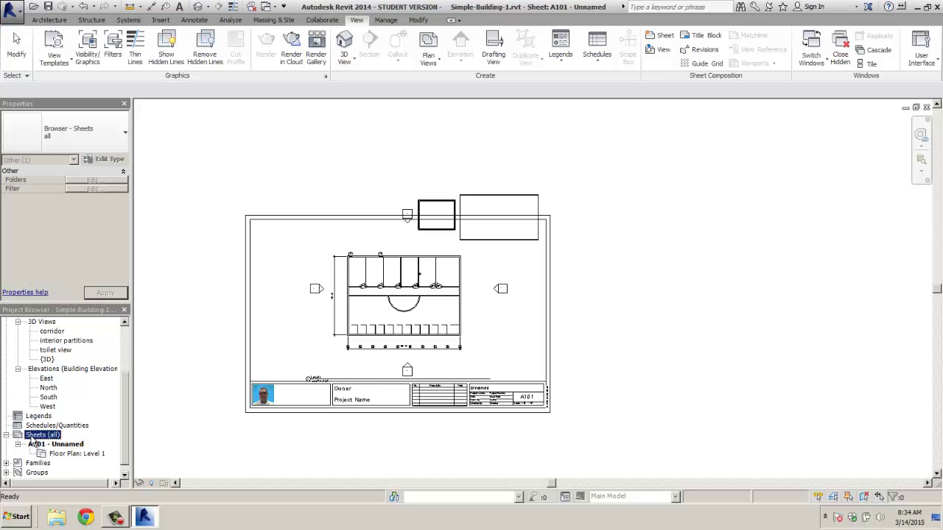
right_click(34, 440)
click(46, 445)
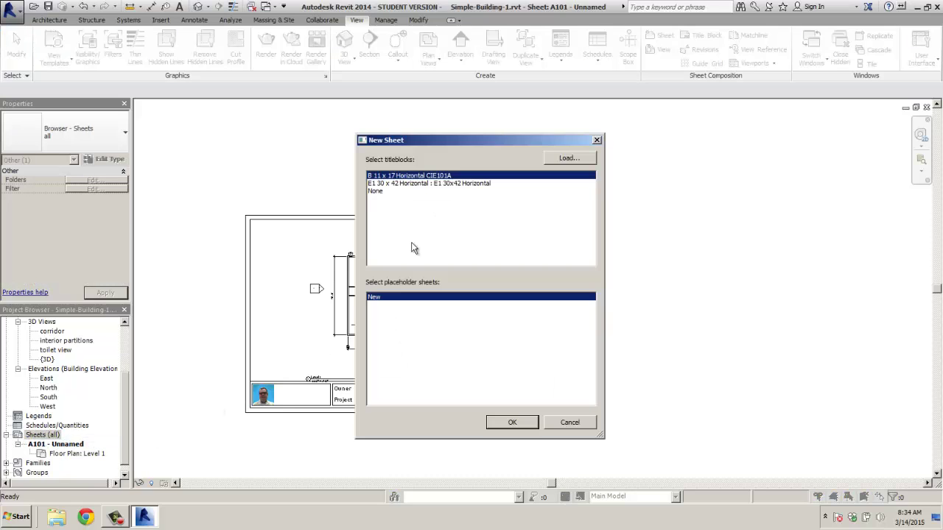
double_click(417, 174)
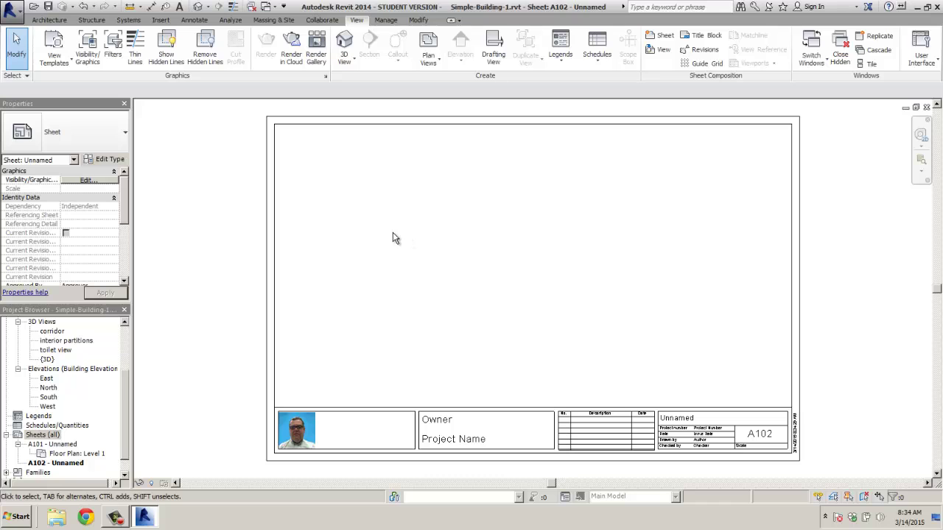
Step: Place the corridor view in the upper-left area and the toilet view in the right half of sheet A102
scroll(123, 424, up, 2)
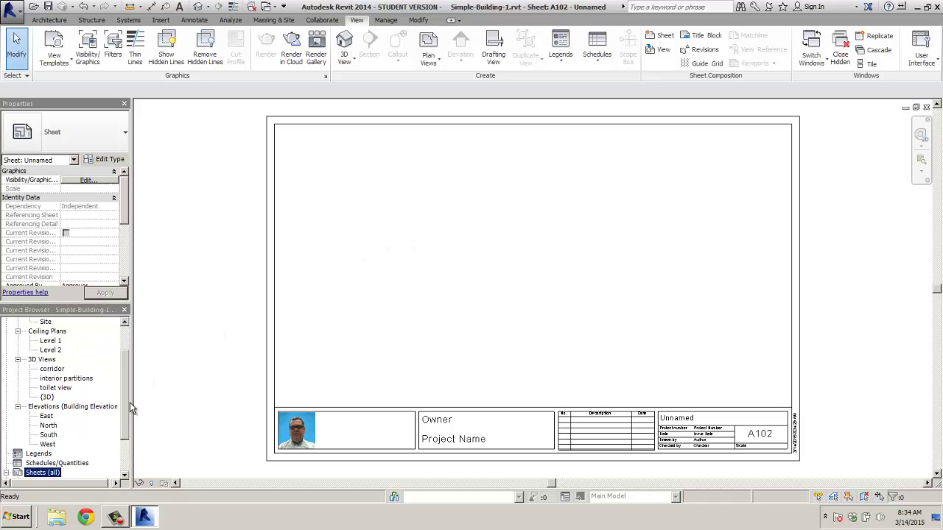
drag(45, 379, 326, 308)
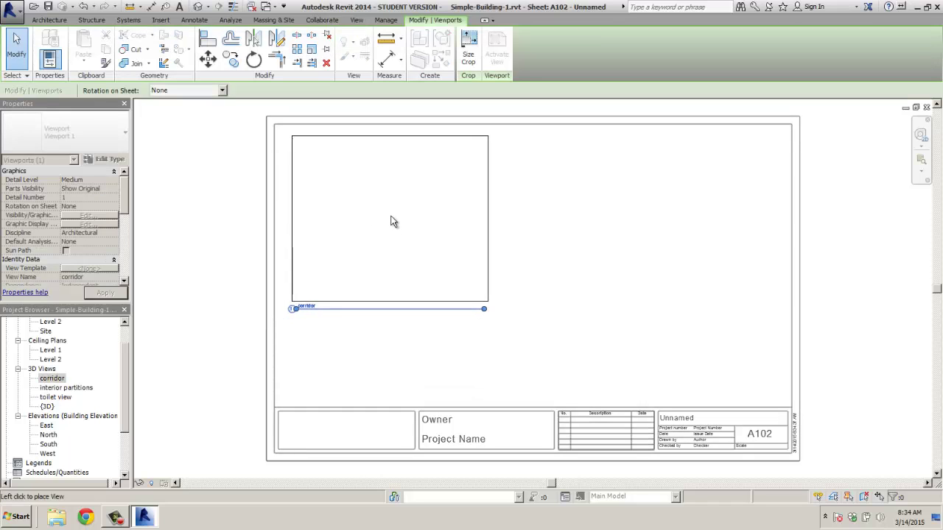
click(393, 218)
click(55, 397)
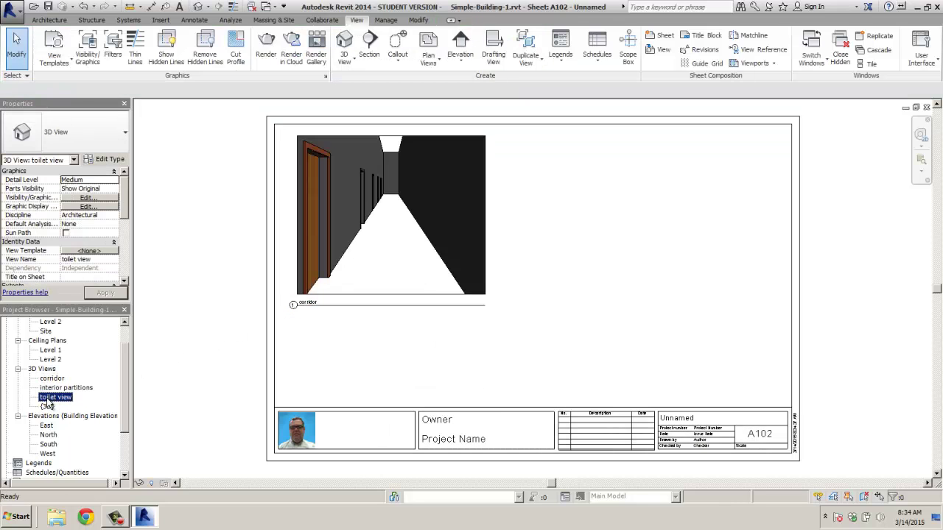
drag(174, 396, 657, 236)
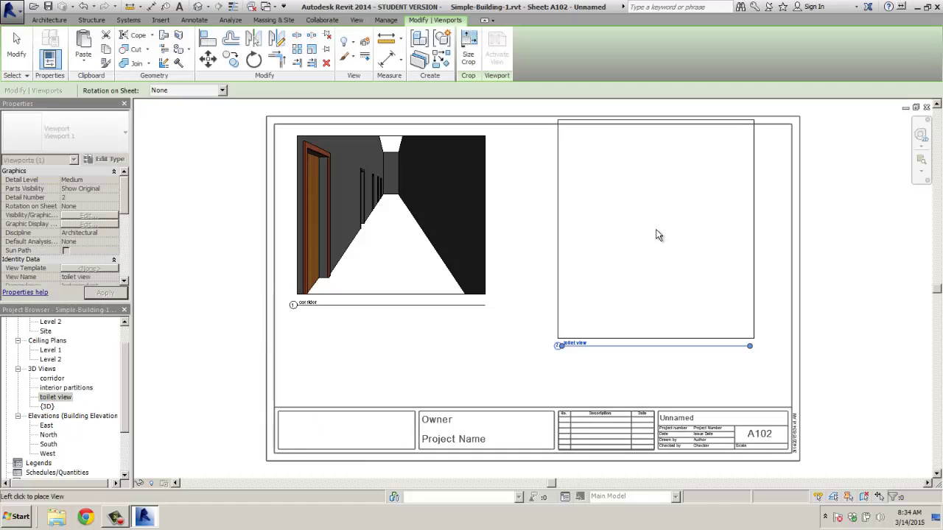
click(671, 259)
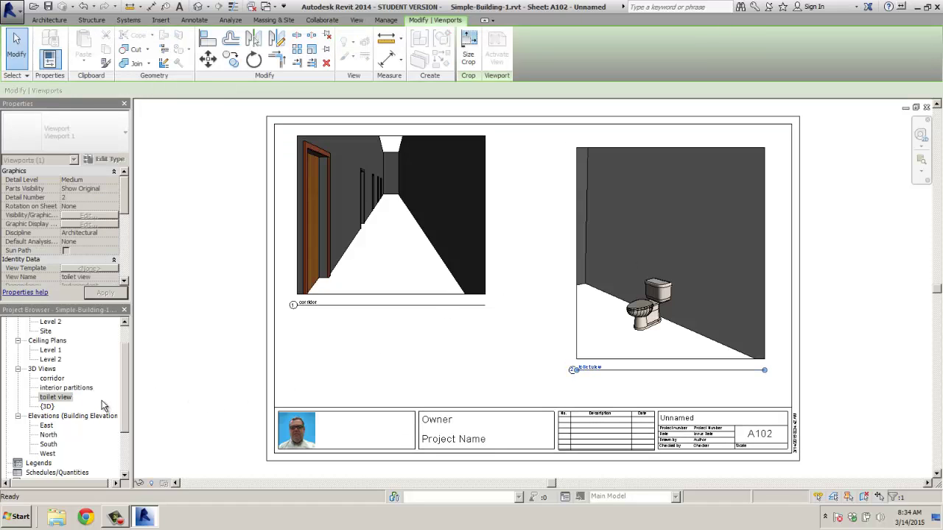
Step: Place the interior partitions view beside sheet A102, just outside its left border
click(50, 388)
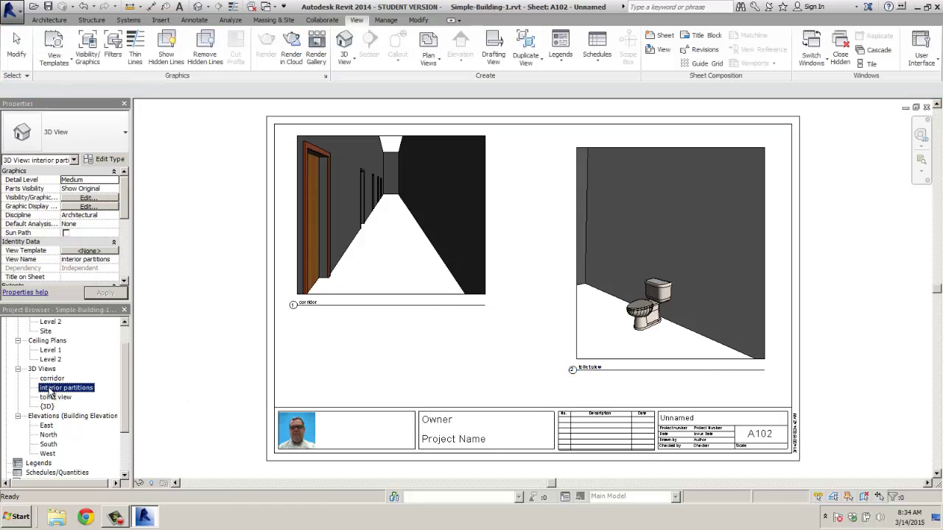
drag(51, 393, 197, 305)
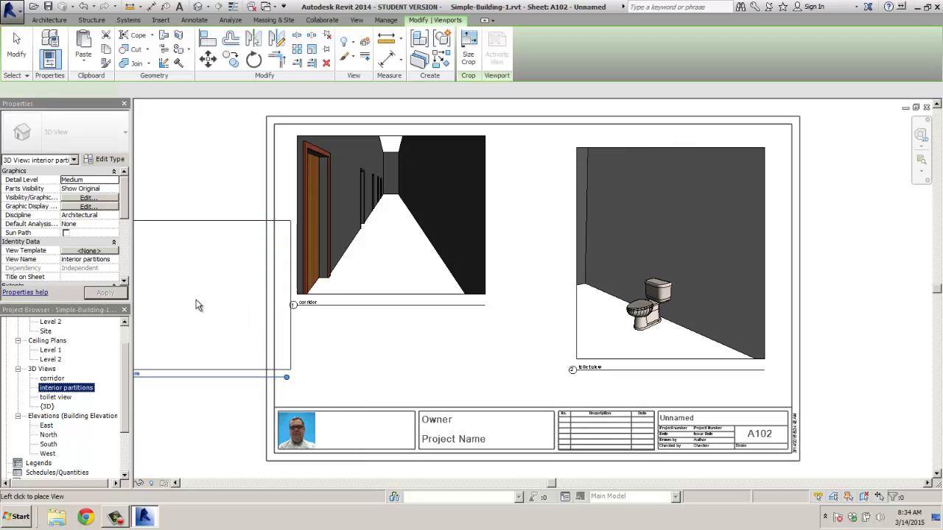
click(165, 308)
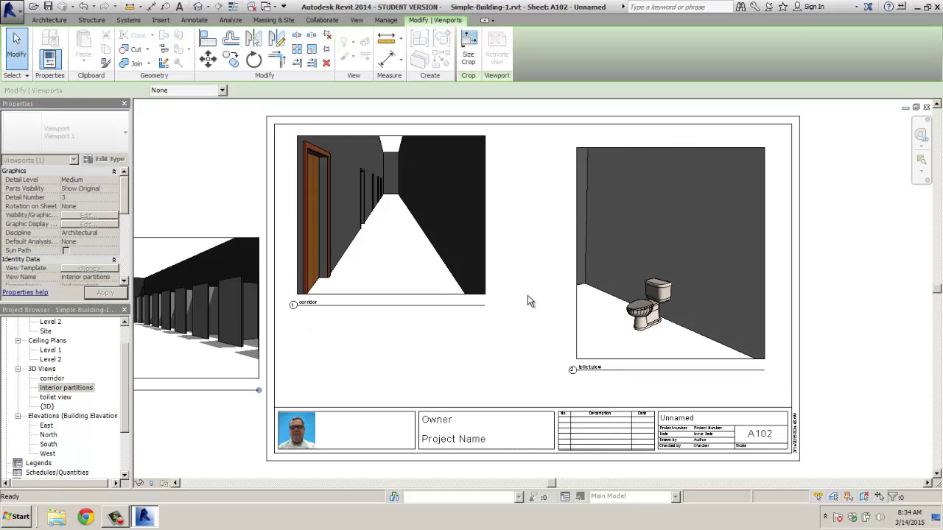
click(486, 287)
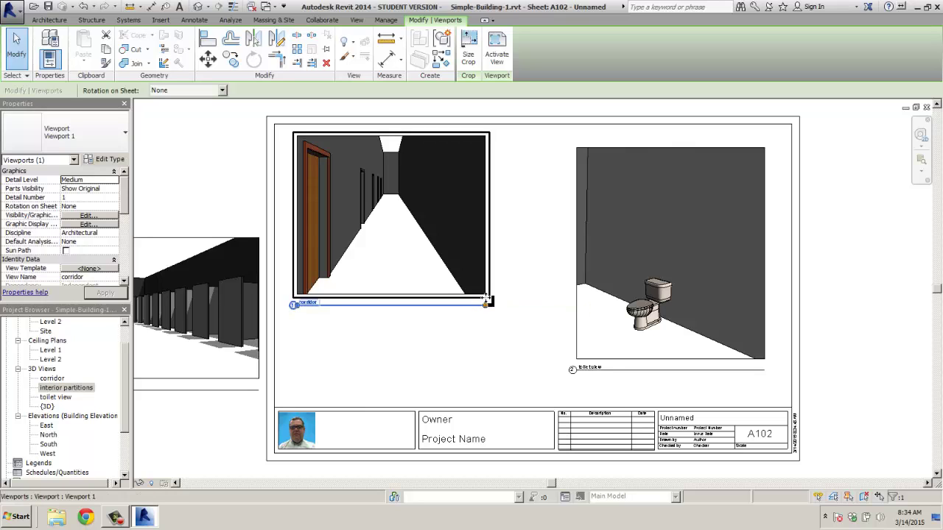
click(207, 40)
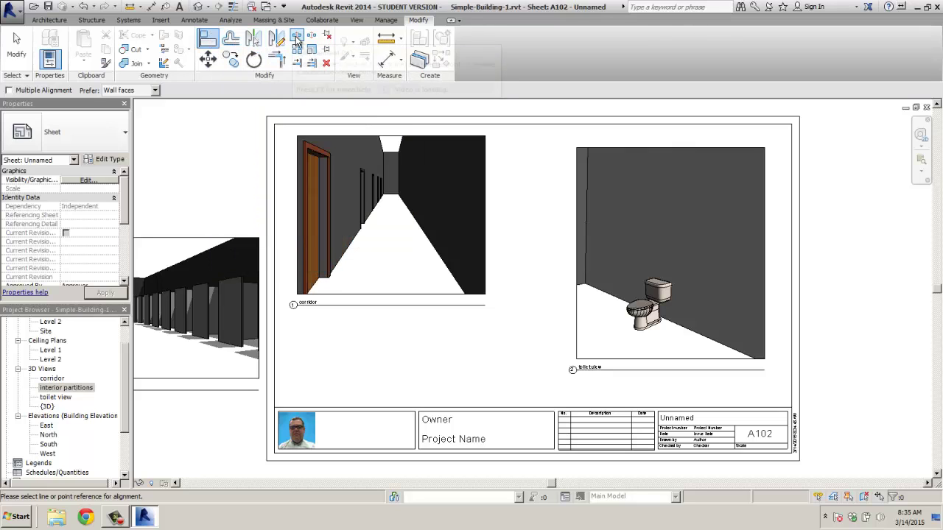
click(311, 50)
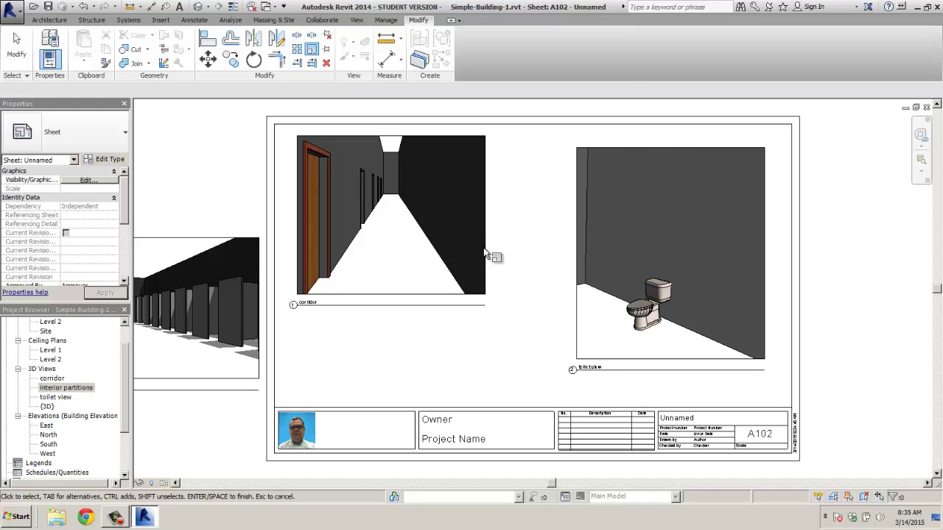
click(312, 50)
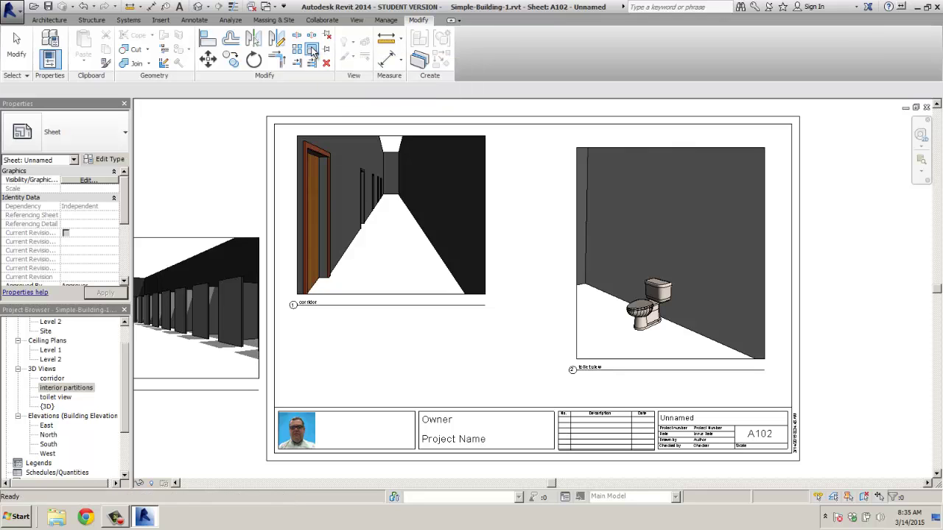
key(Escape)
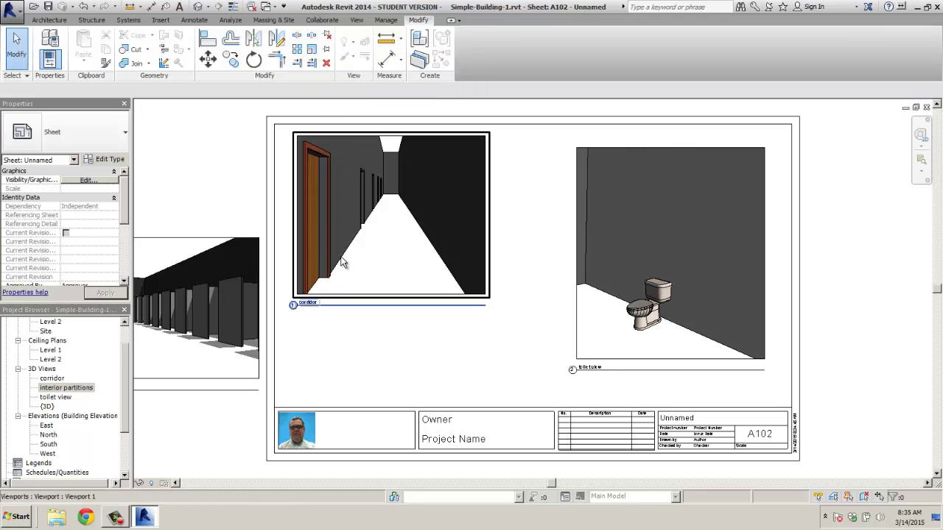
Step: Set the Eye Elevation of the corridor viewport's camera to 4' 0"
right_click(341, 256)
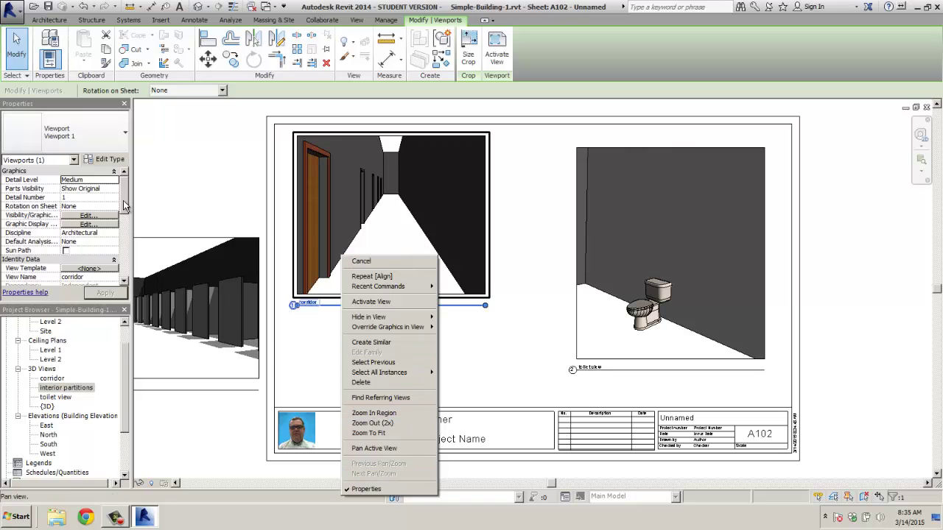
click(125, 193)
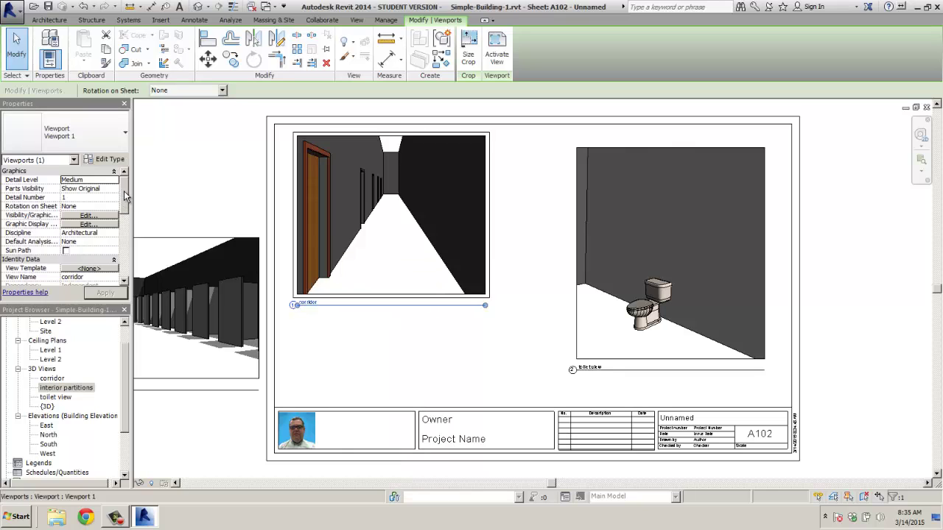
drag(125, 193, 120, 256)
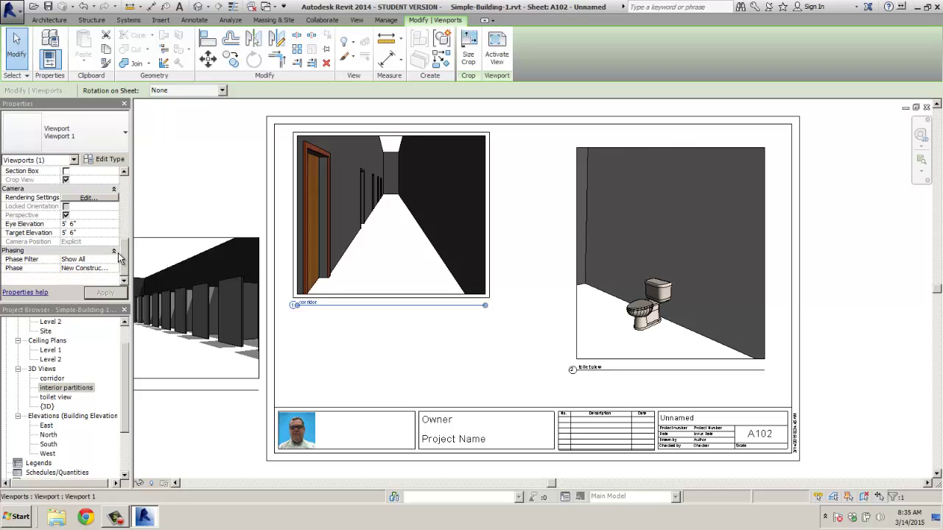
click(81, 224)
text(4)
key(Return)
click(105, 294)
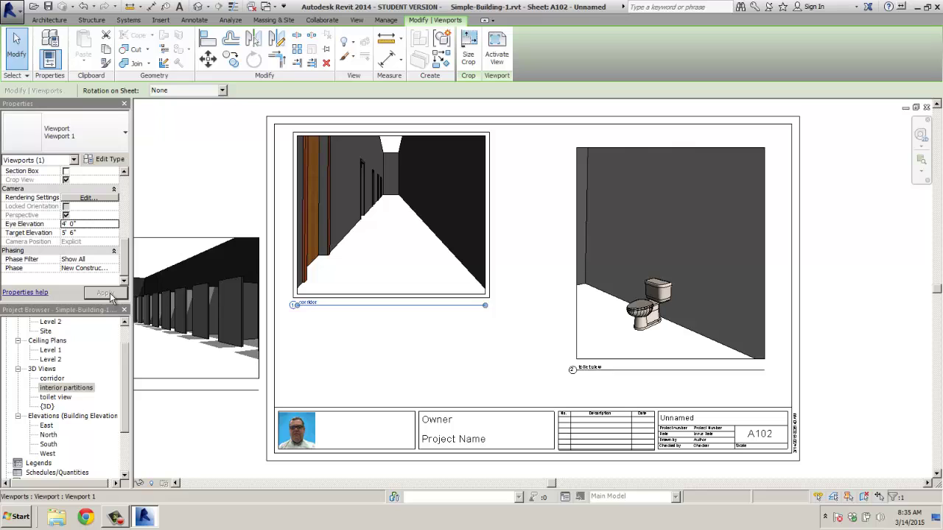
Step: Set the Target Elevation of the corridor viewport's camera to 8' 0"
click(87, 232)
text(8)
key(Return)
click(105, 293)
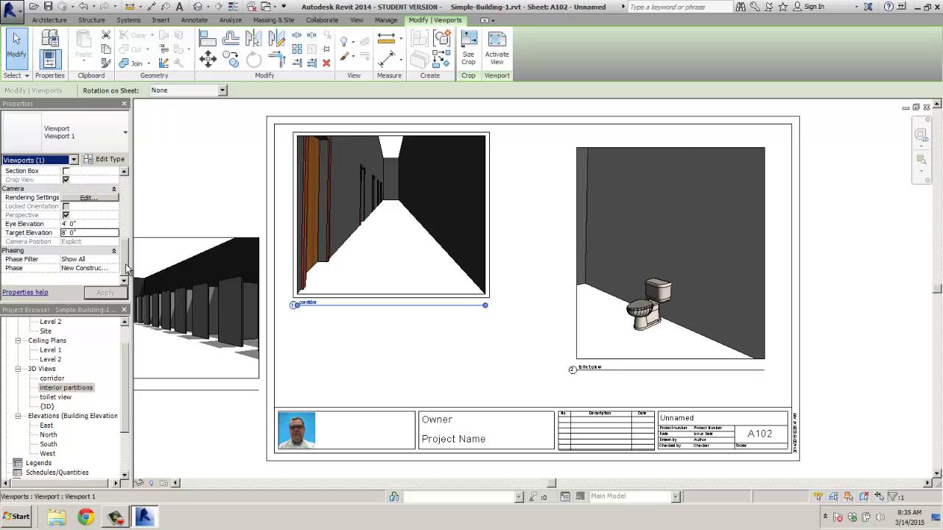
Step: Hide the element properties and move the corridor viewport slightly toward the upper-left corner of sheet A102
drag(127, 270, 127, 292)
click(124, 103)
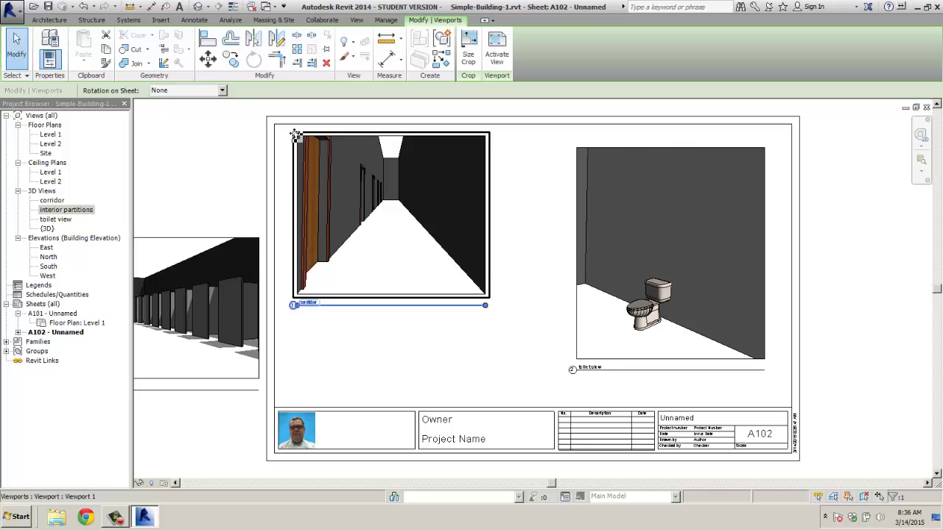
mouse_move(305, 143)
mouse_down()
mouse_move(328, 149)
mouse_move(293, 139)
mouse_up()
double_click(625, 190)
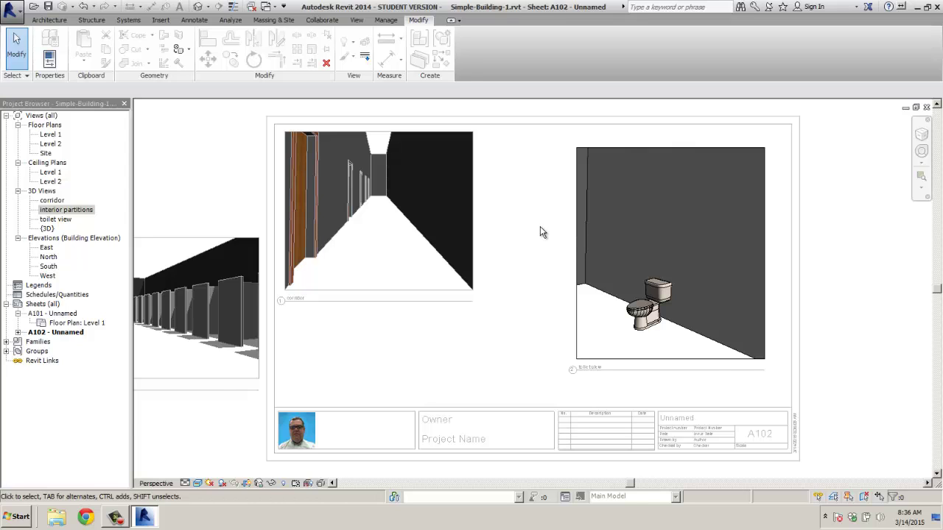
scroll(540, 226, down, 2)
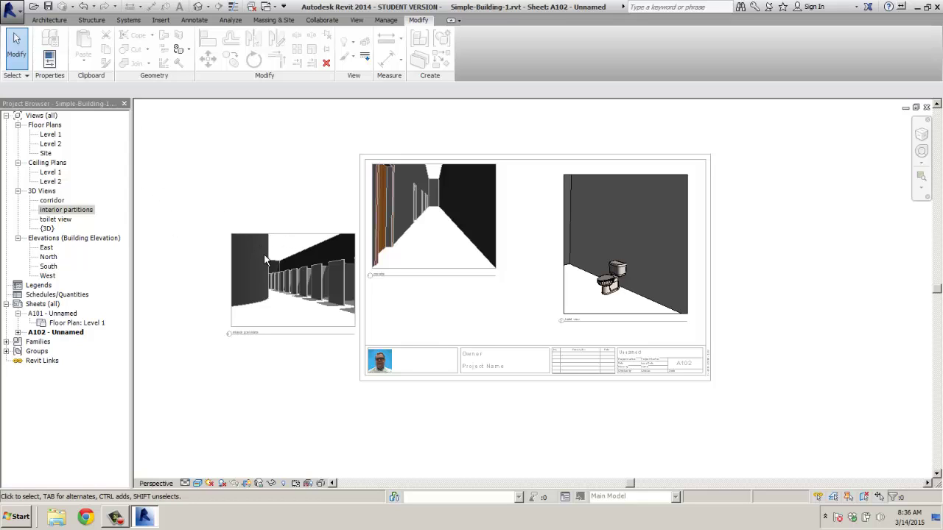
click(41, 314)
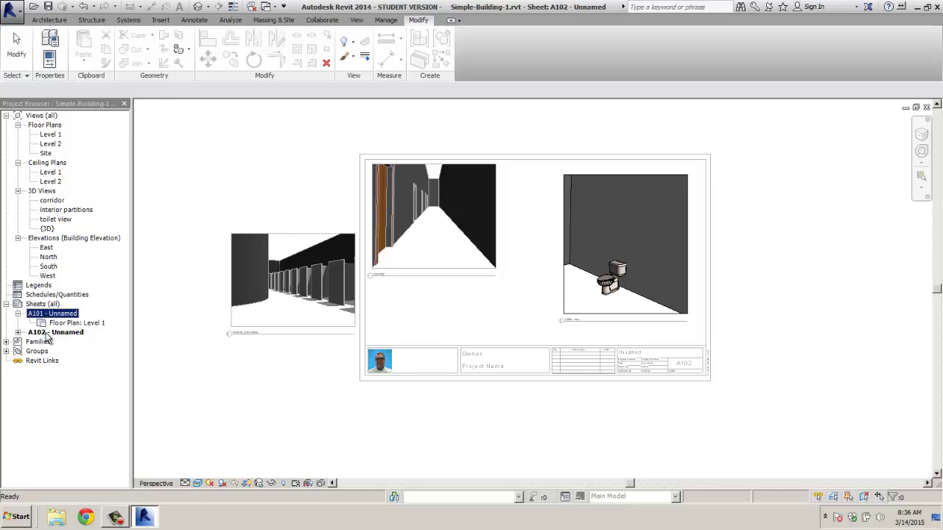
double_click(46, 333)
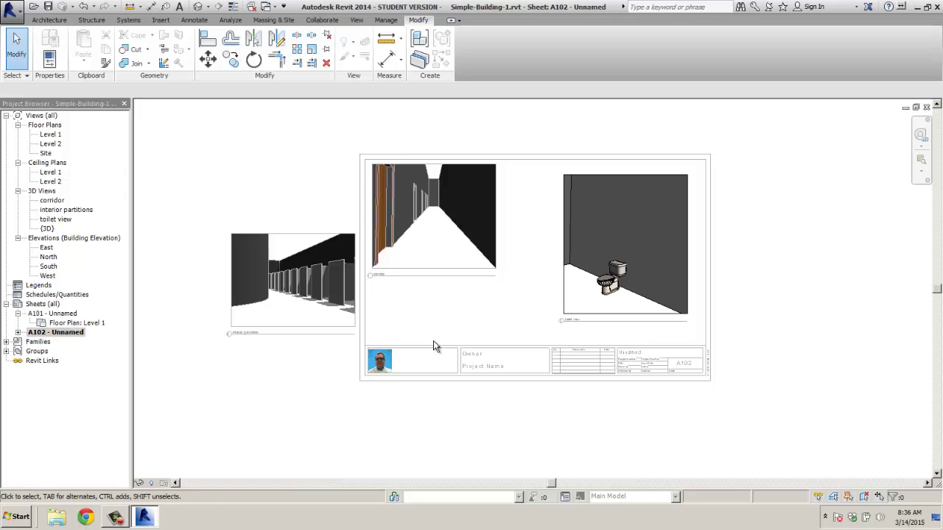
Step: Show the toilet viewport's properties and set its camera's Eye Elevation to 1' 0"
click(450, 270)
click(629, 318)
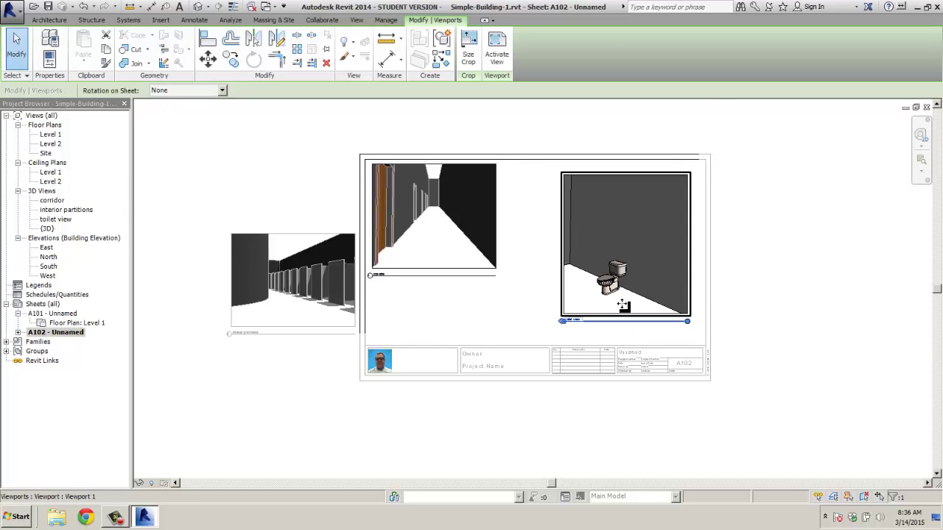
right_click(623, 304)
click(641, 298)
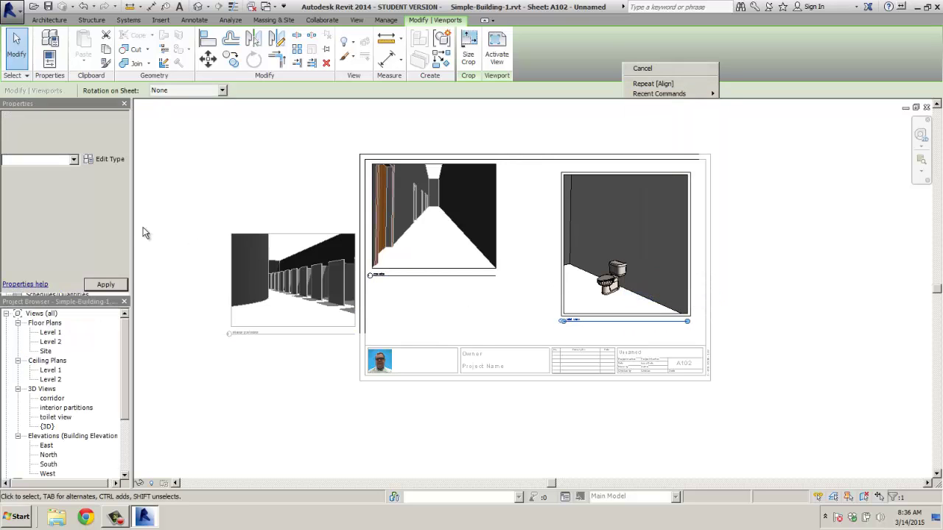
drag(125, 198, 125, 252)
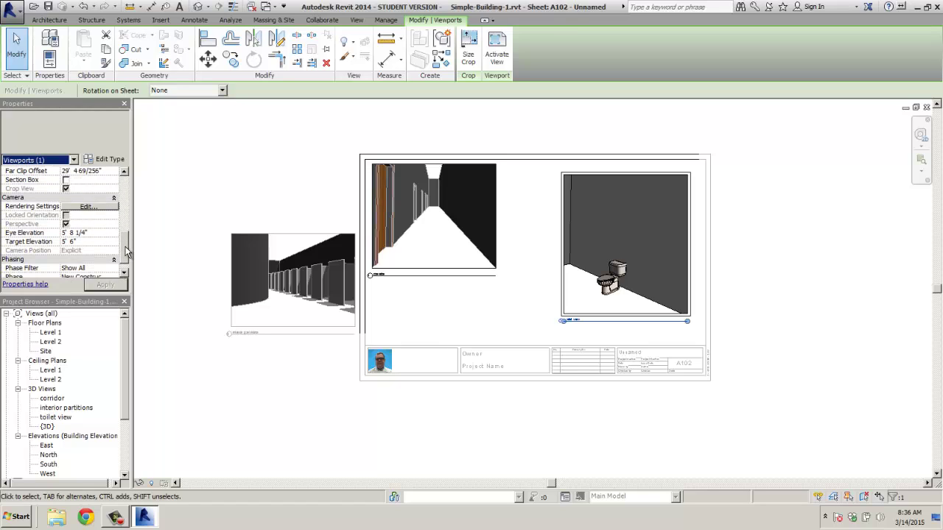
click(85, 232)
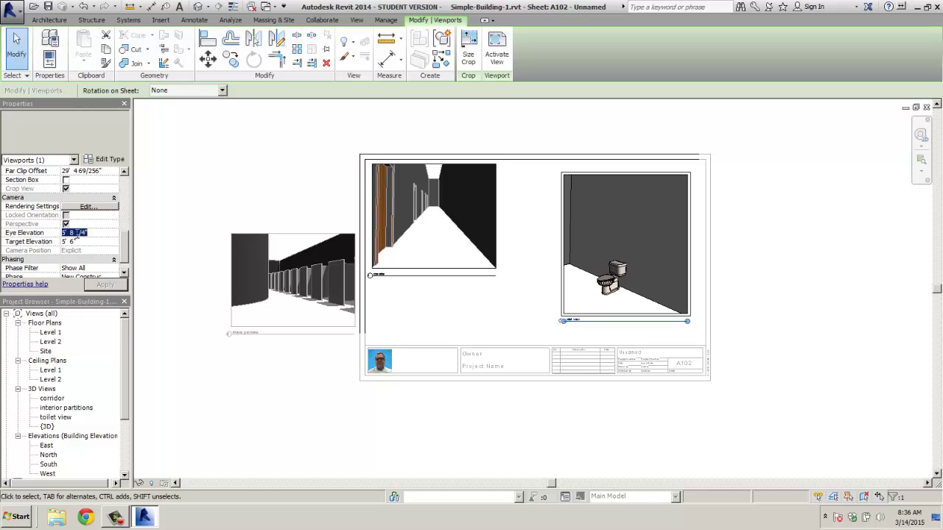
text(1)
Step: Set the Target Elevation of the toilet viewport's camera to 3' 0" and inspect the updated view on the sheet
click(94, 242)
click(65, 241)
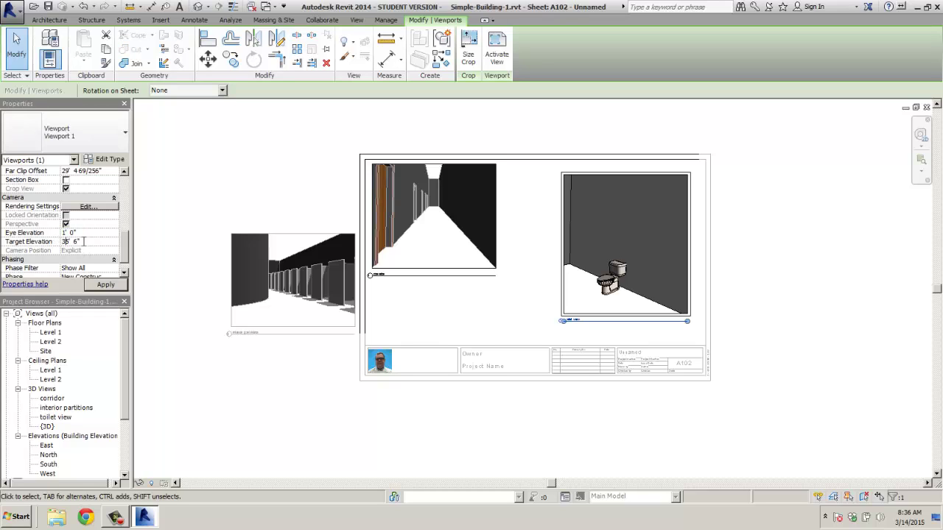
drag(86, 241, 49, 246)
text(3)
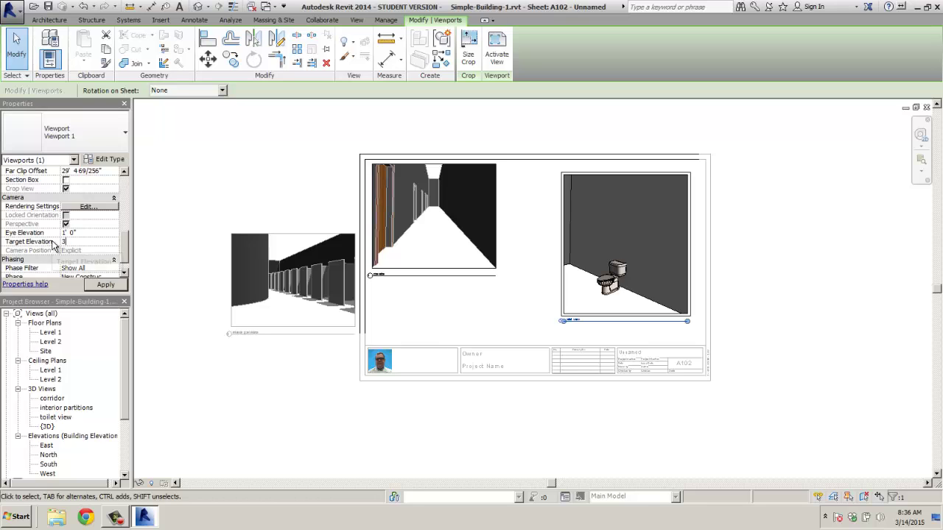
click(325, 277)
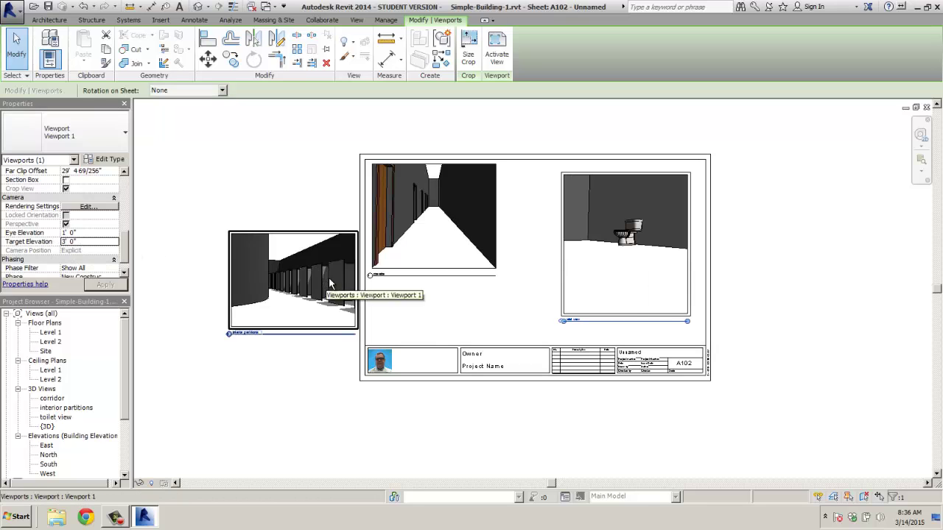
scroll(631, 232, up, 5)
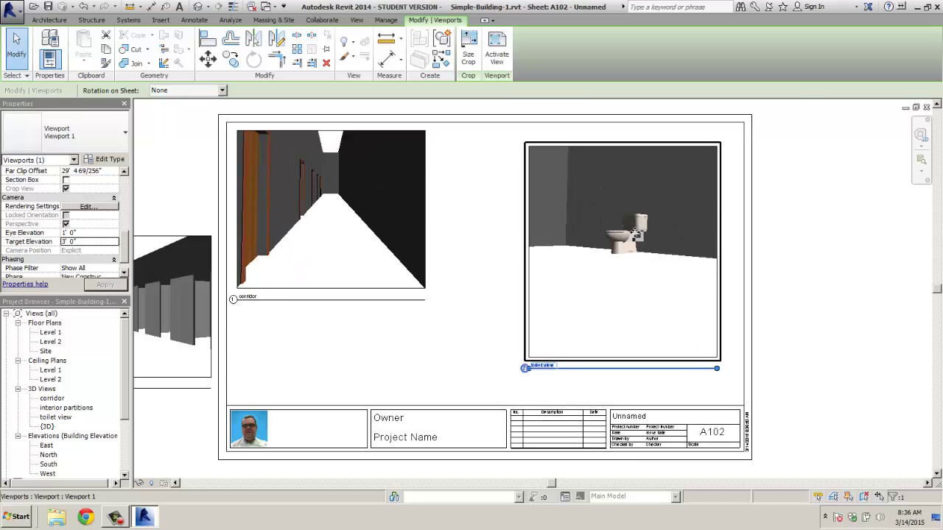
scroll(404, 222, down, 5)
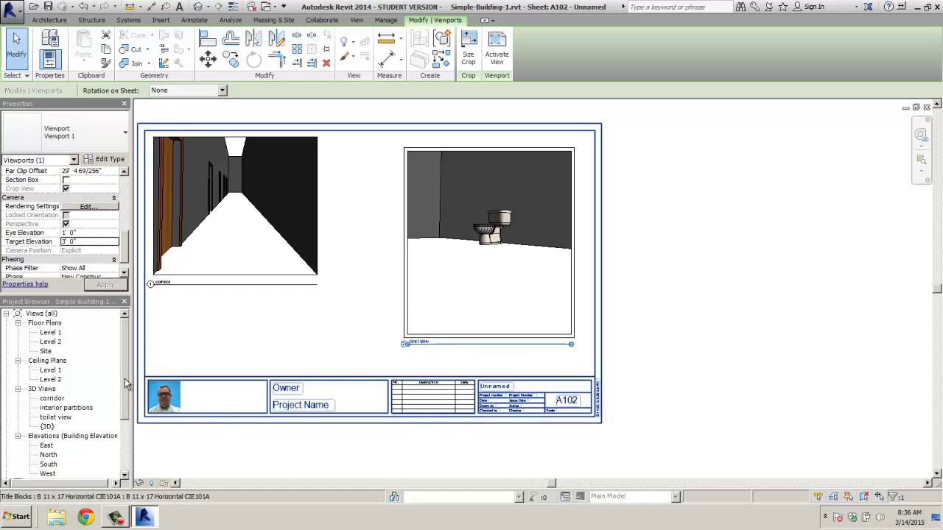
Step: Open the toilet view and tighten its crop region around the toilet by pulling in the lower and both side edges
drag(124, 379, 122, 407)
double_click(51, 360)
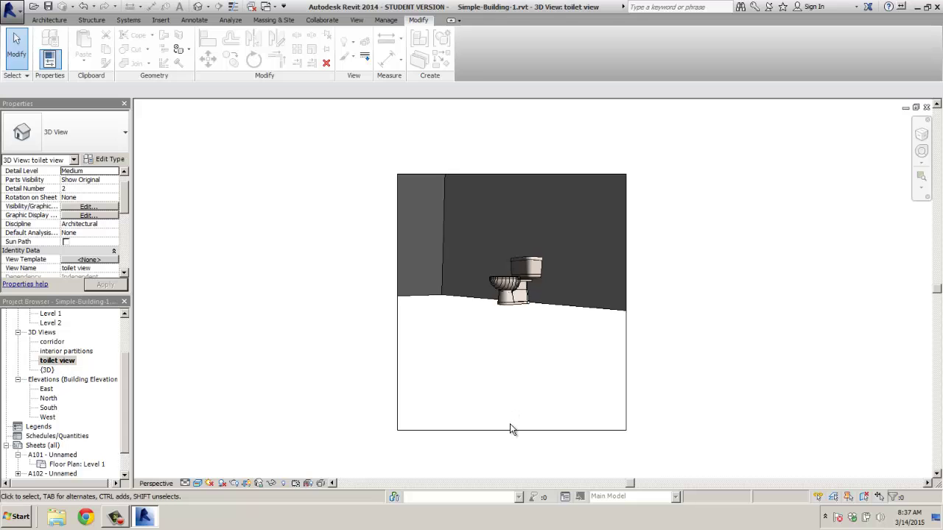
click(509, 430)
drag(514, 431, 512, 324)
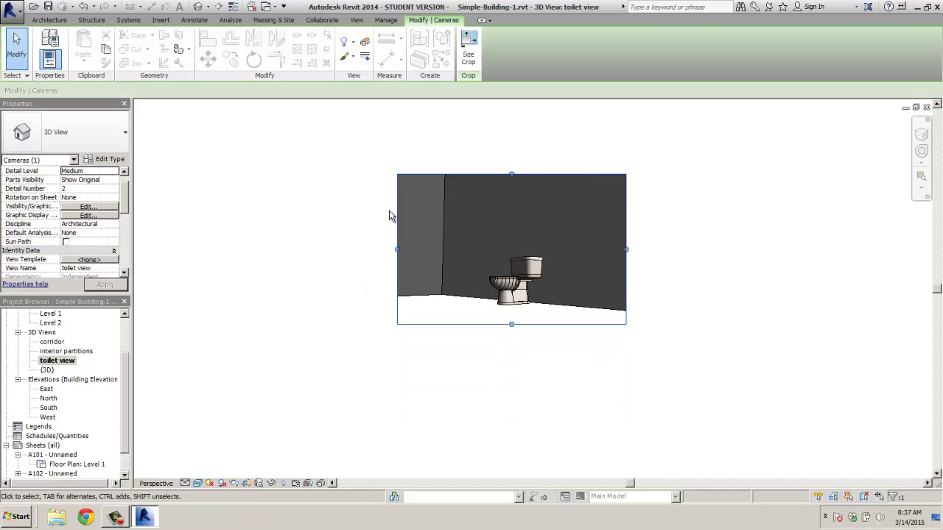
drag(398, 249, 424, 249)
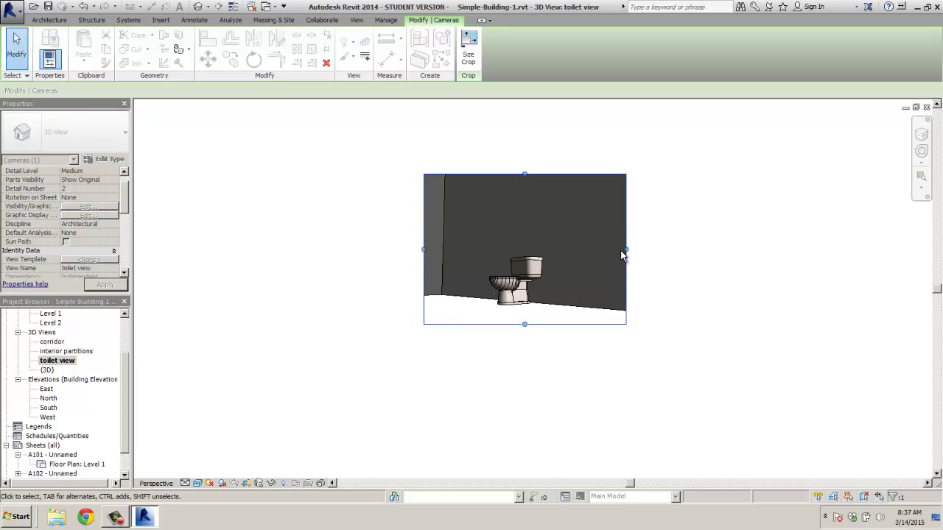
drag(625, 249, 596, 249)
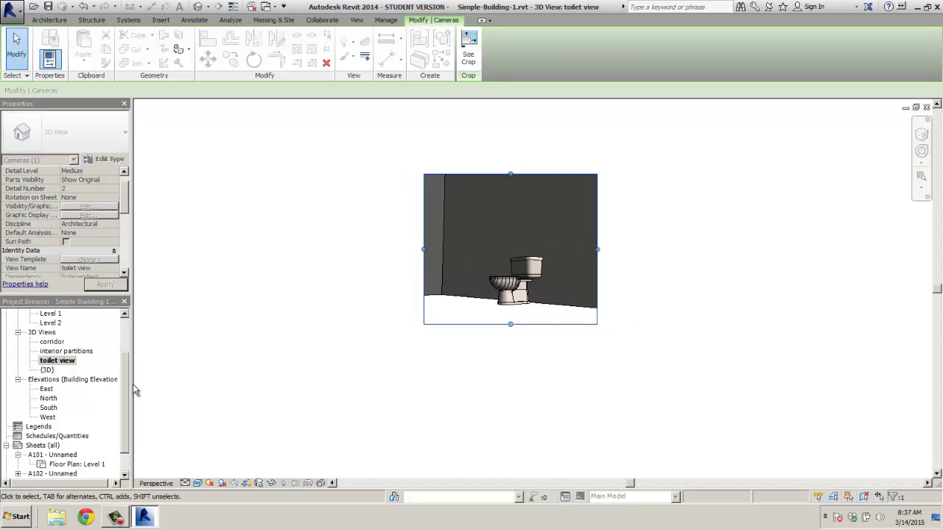
Step: Return to sheet A102 and move the cropped toilet viewport slightly toward the sheet's upper-right corner
drag(124, 414, 124, 438)
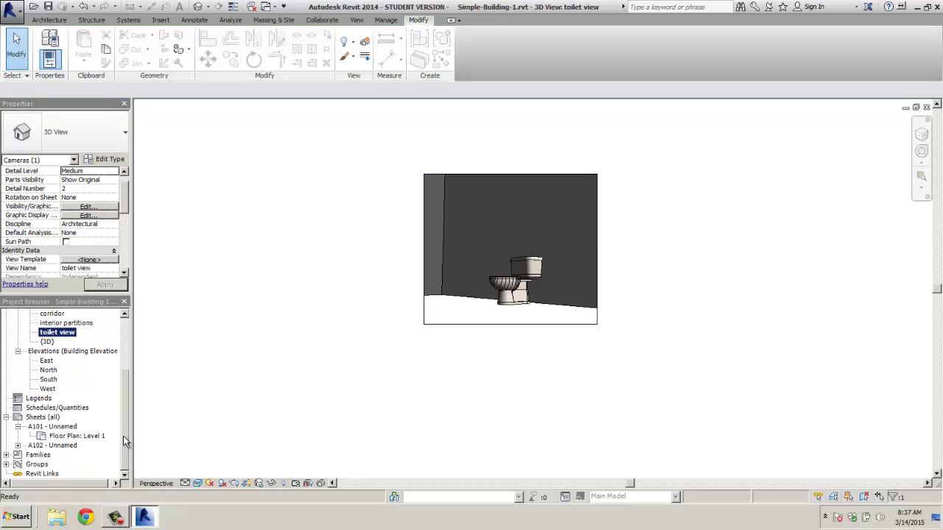
double_click(40, 447)
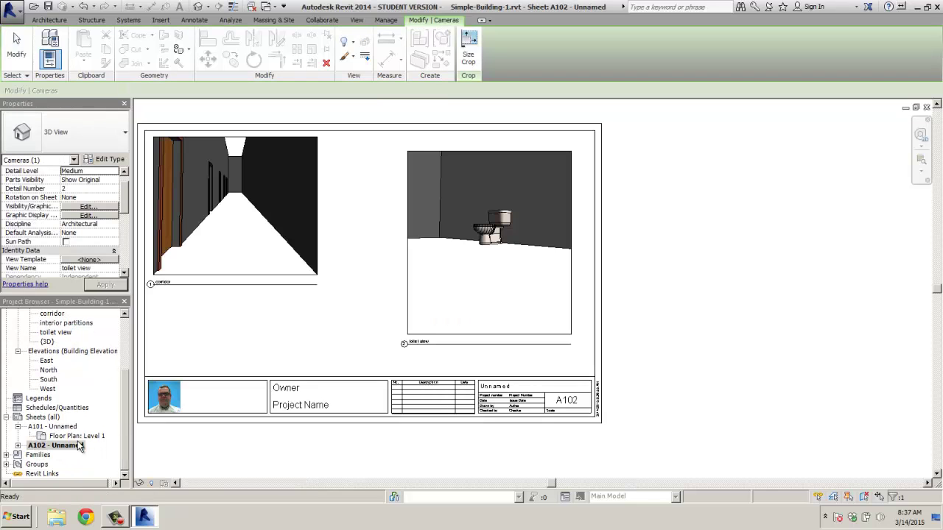
click(470, 246)
drag(478, 221, 499, 208)
Step: Move the toilet viewport's title up beneath the cropped view and shorten its title line
drag(478, 333, 576, 272)
click(406, 330)
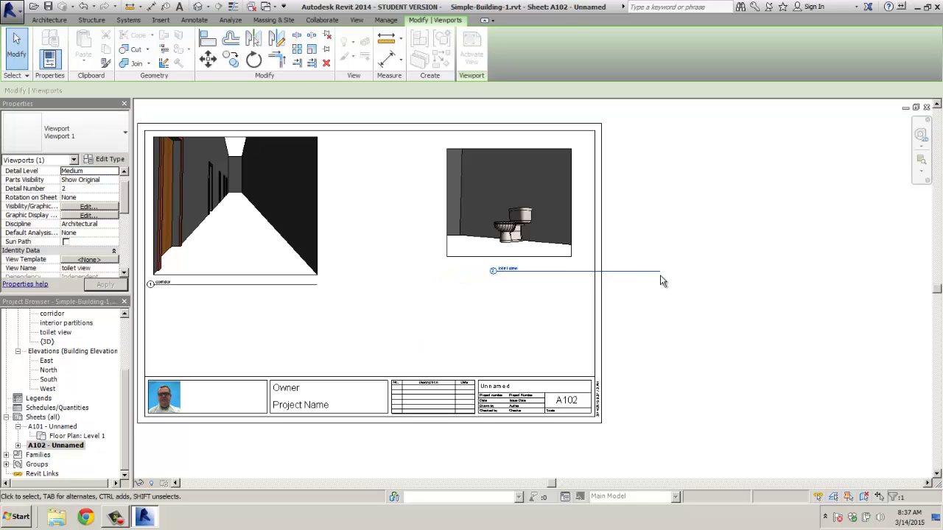
click(571, 240)
drag(660, 274, 534, 271)
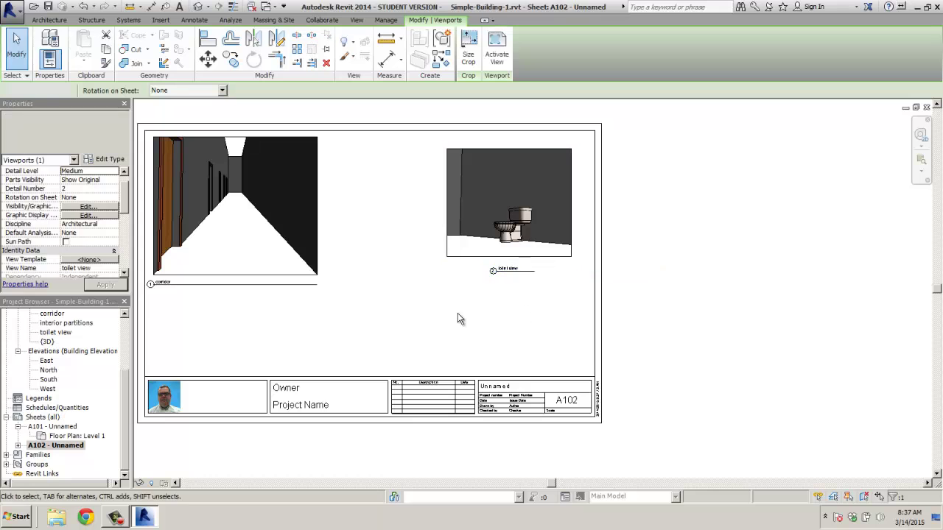
Step: Move the interior partitions viewport onto sheet A102, placing it just above the title block between the corridor and toilet viewports
click(357, 311)
scroll(370, 314, down, 1)
middle_drag(316, 320, 548, 309)
click(346, 304)
drag(308, 301, 591, 306)
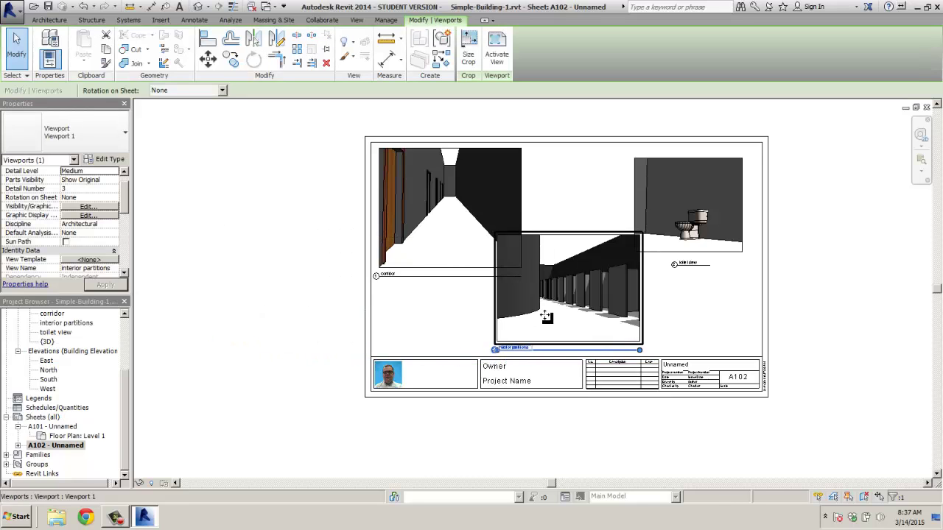
click(457, 340)
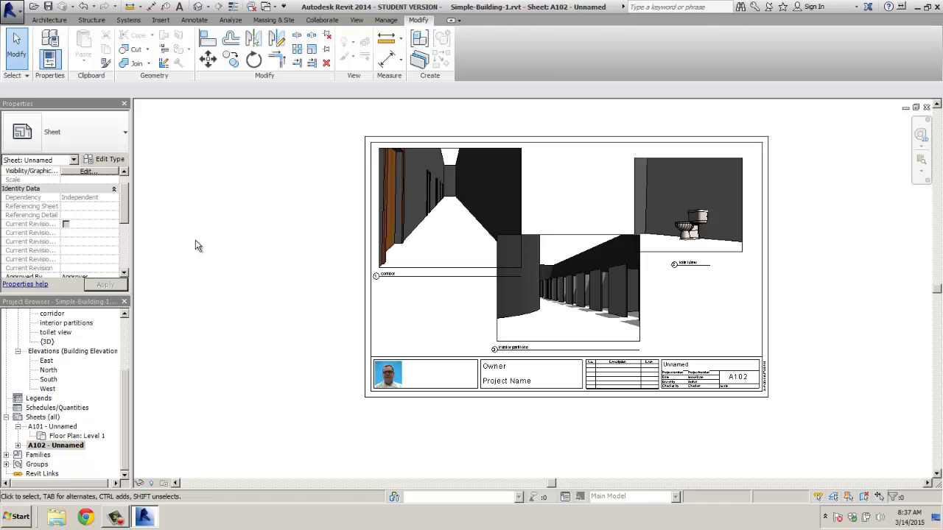
Step: Open sheet A101 to check the placed plan, and return to the Level 1 floor plan
click(58, 437)
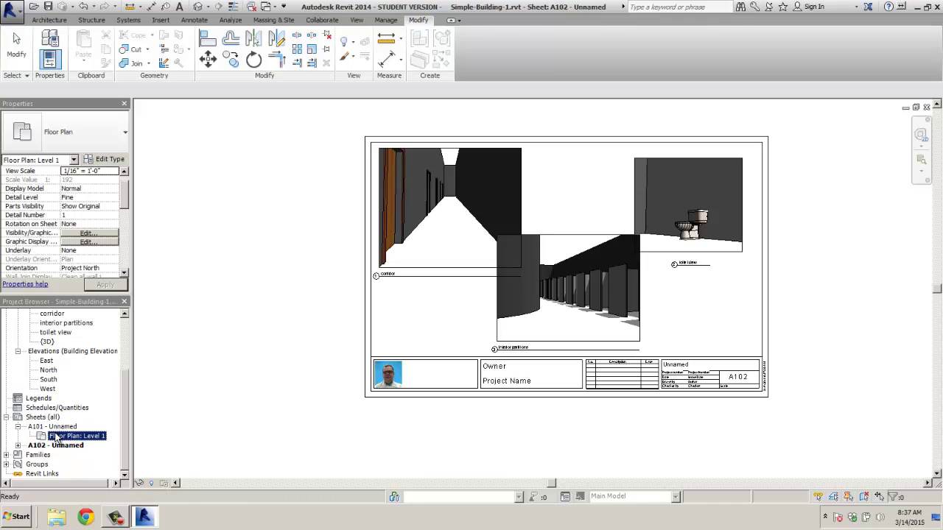
double_click(57, 428)
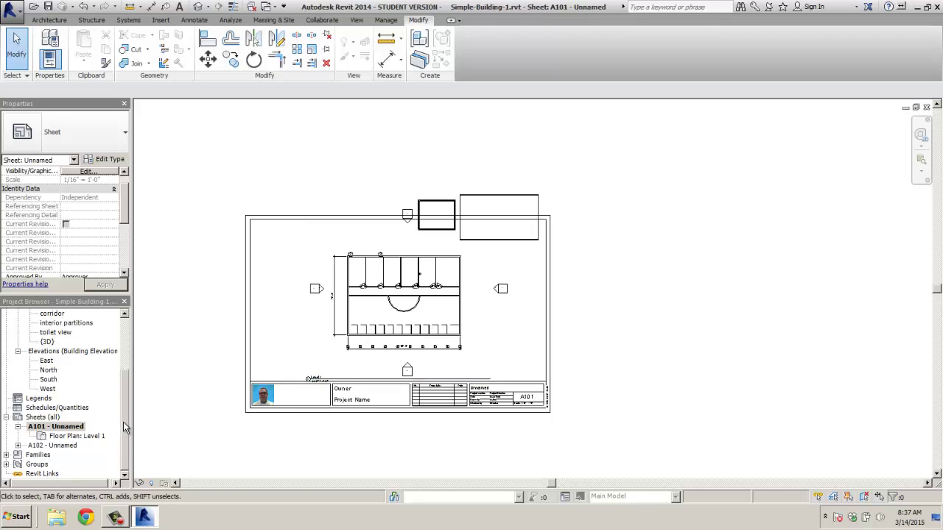
drag(125, 420, 140, 362)
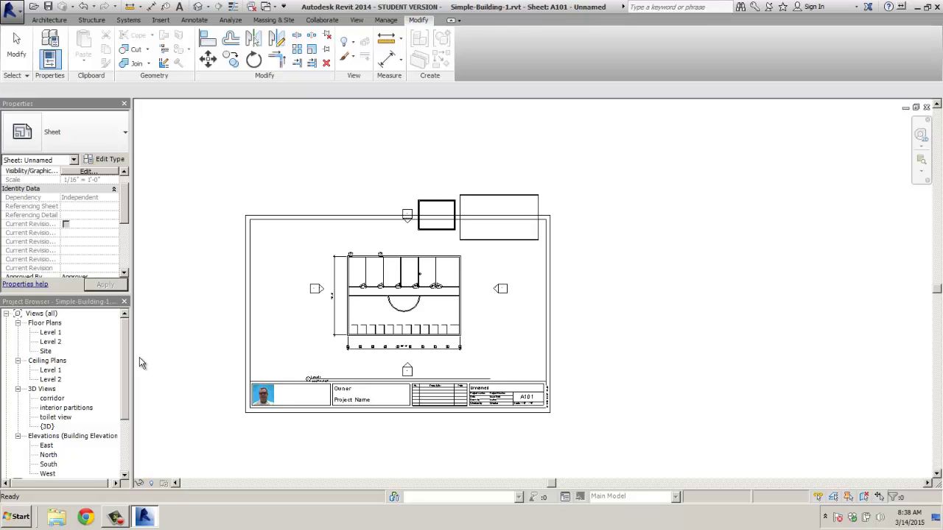
double_click(45, 333)
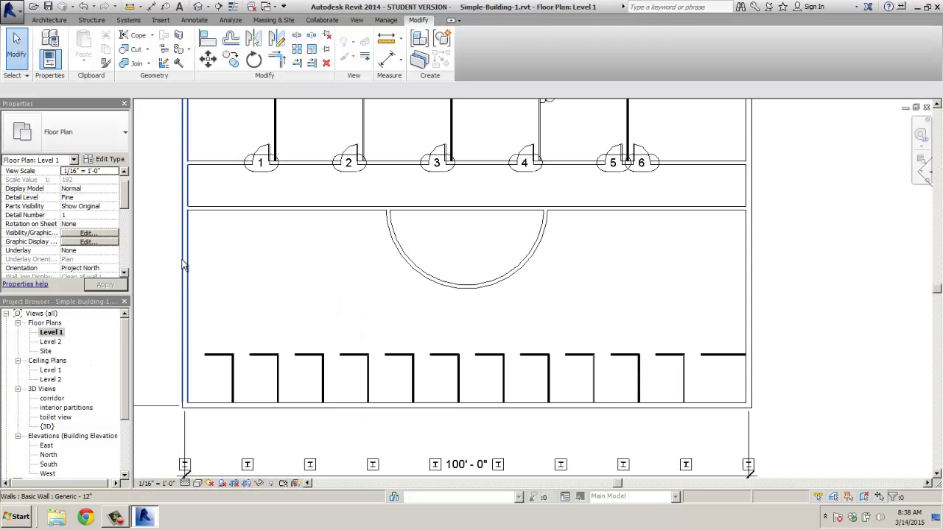
Step: Change the west exterior wall's type to Exterior - Brick and CMU on MTL. Stud
click(186, 267)
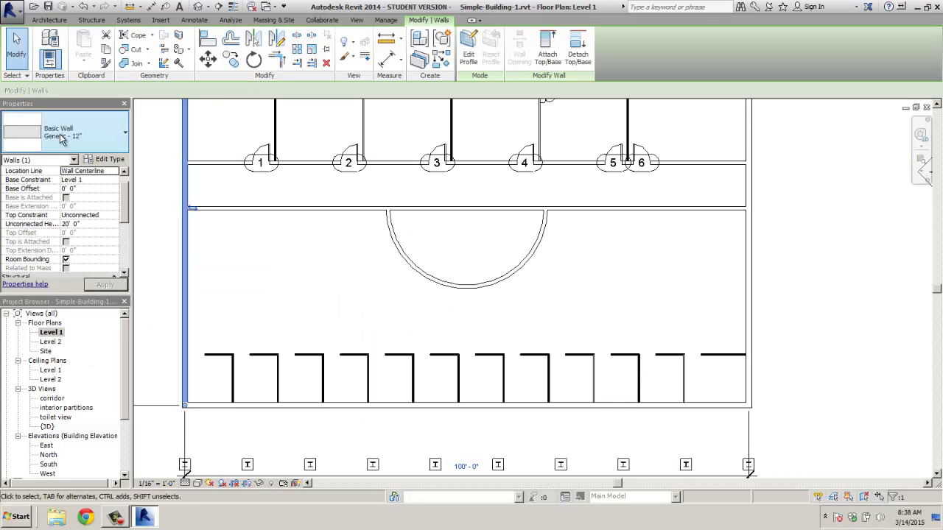
click(124, 136)
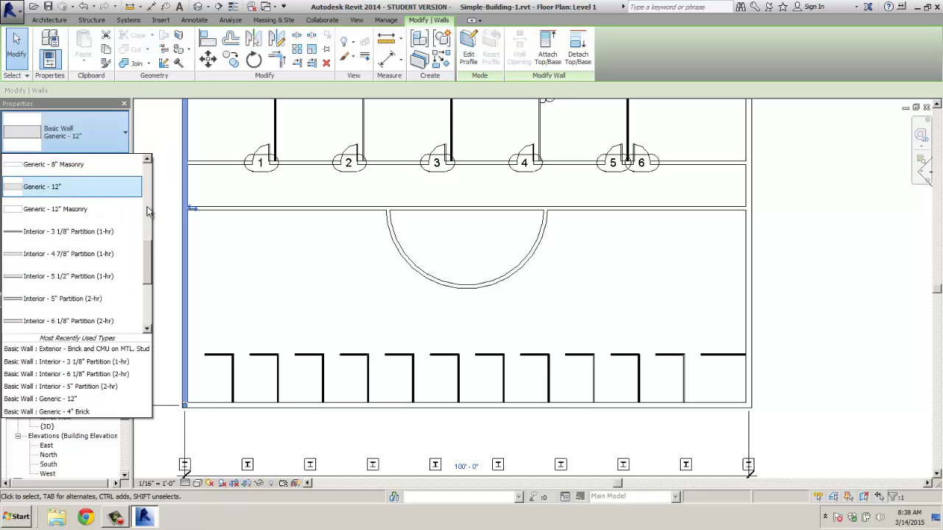
drag(147, 267, 148, 190)
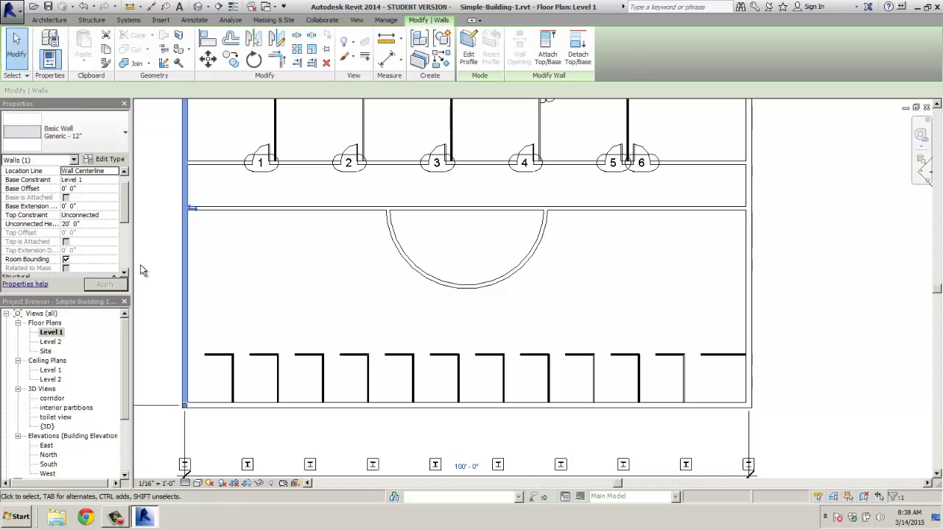
click(148, 269)
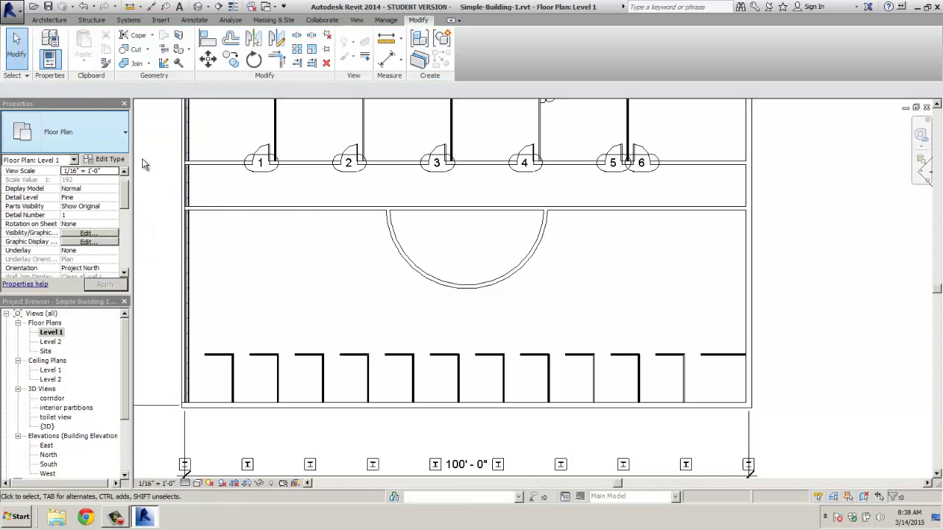
Step: Flip the west exterior wall's orientation so its exterior brick face points outside the building
click(191, 276)
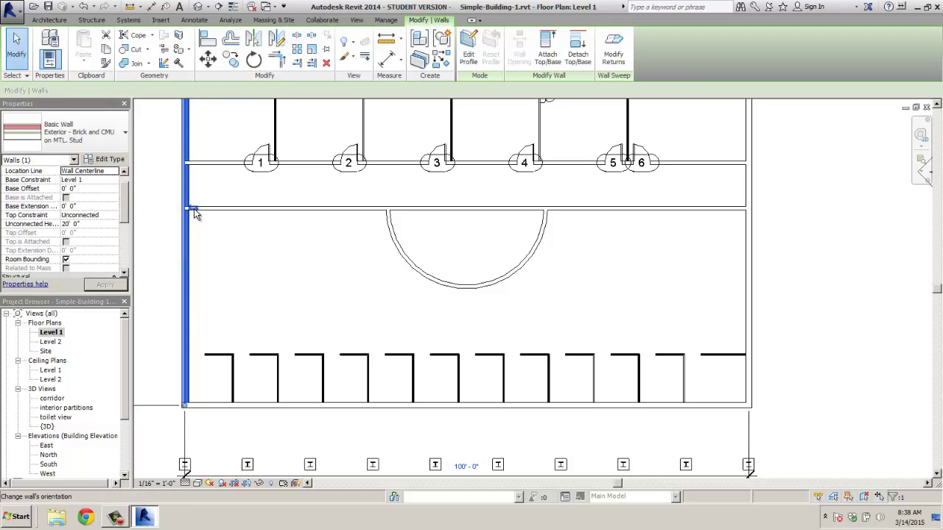
click(142, 258)
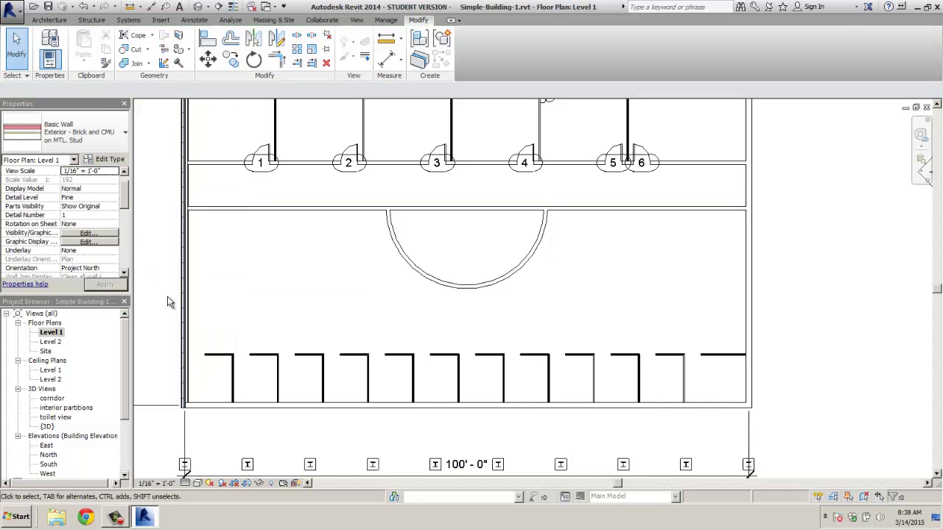
click(177, 210)
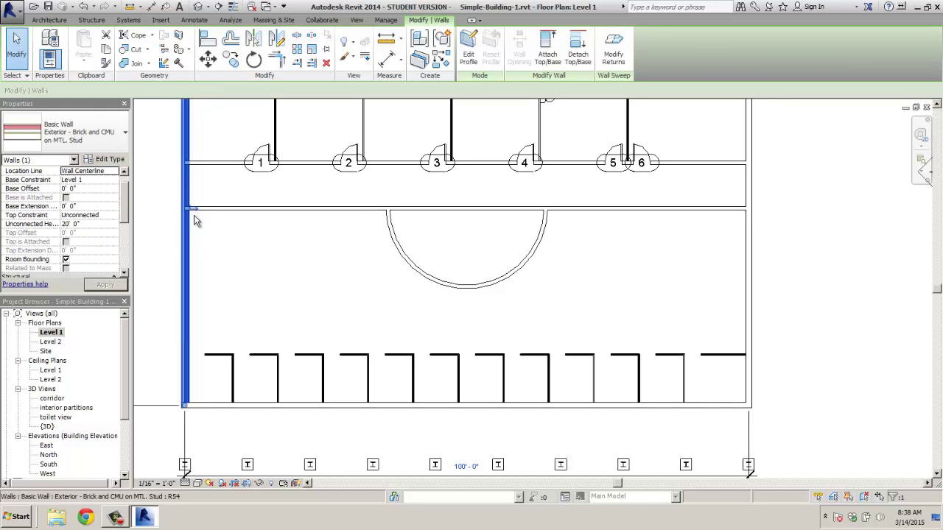
click(194, 210)
click(154, 247)
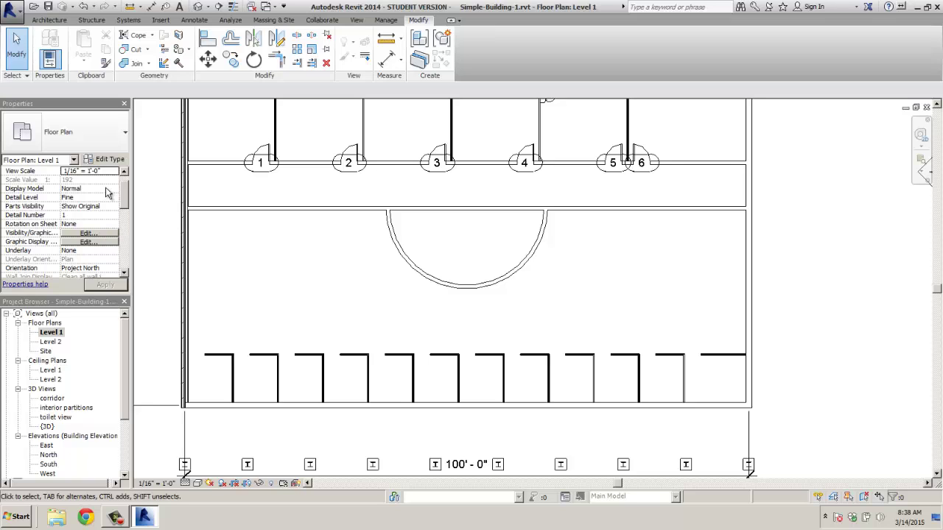
Step: Examine the west exterior wall's structural, dimension and identity properties
click(182, 237)
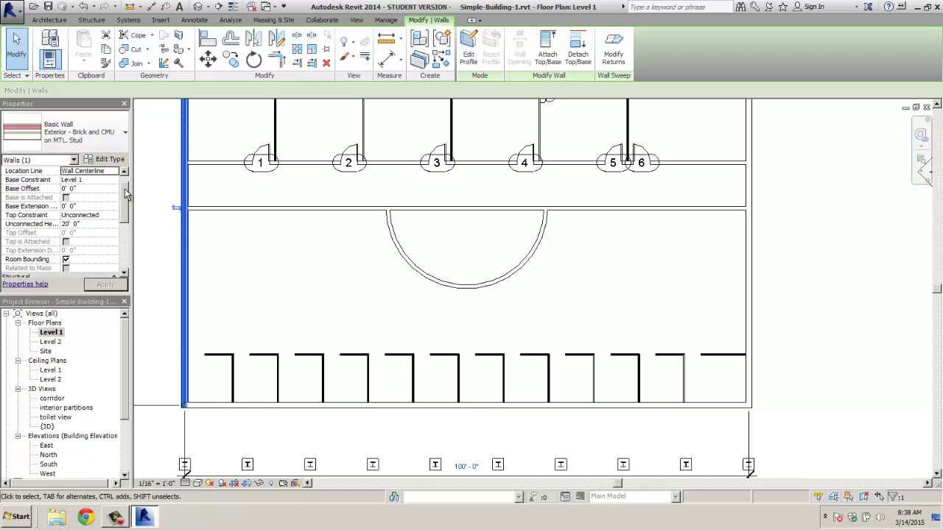
drag(125, 189, 126, 219)
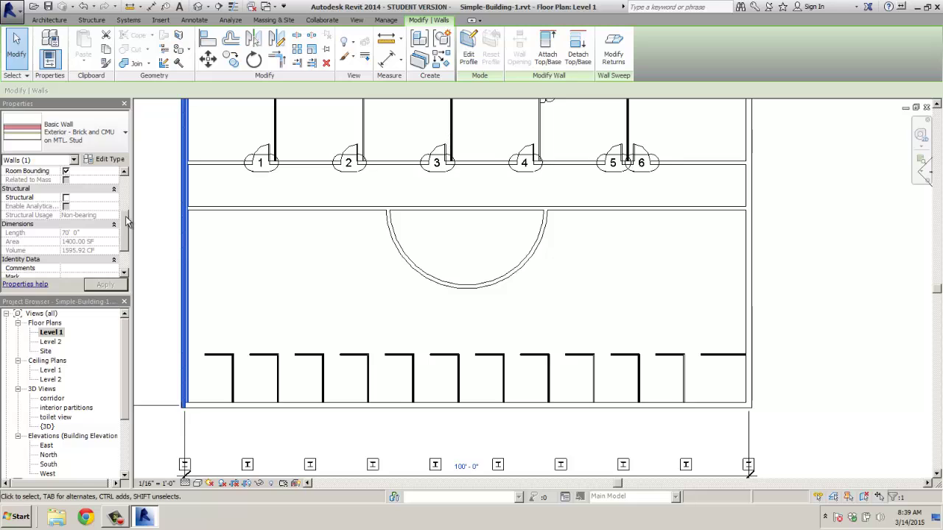
click(167, 230)
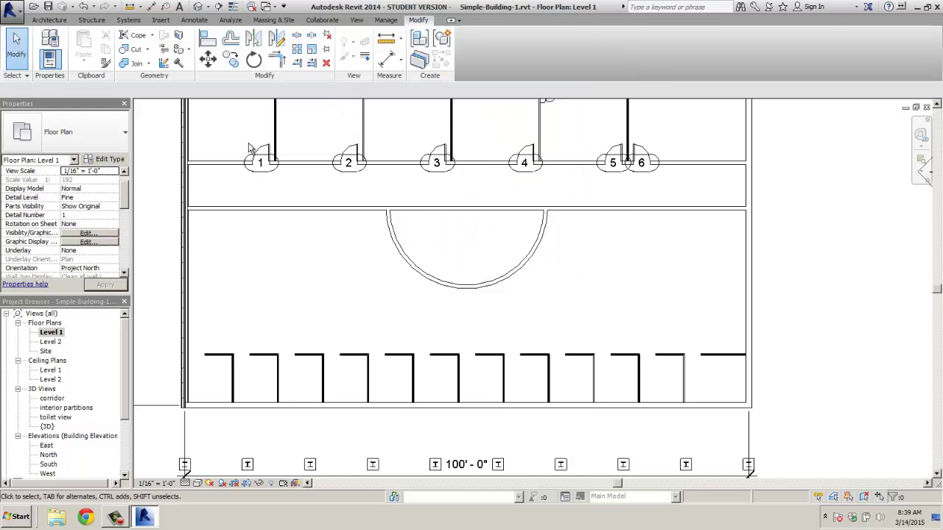
Step: Inspect the west exterior wall's type properties without changing them, and toggle its element properties off and on
click(184, 167)
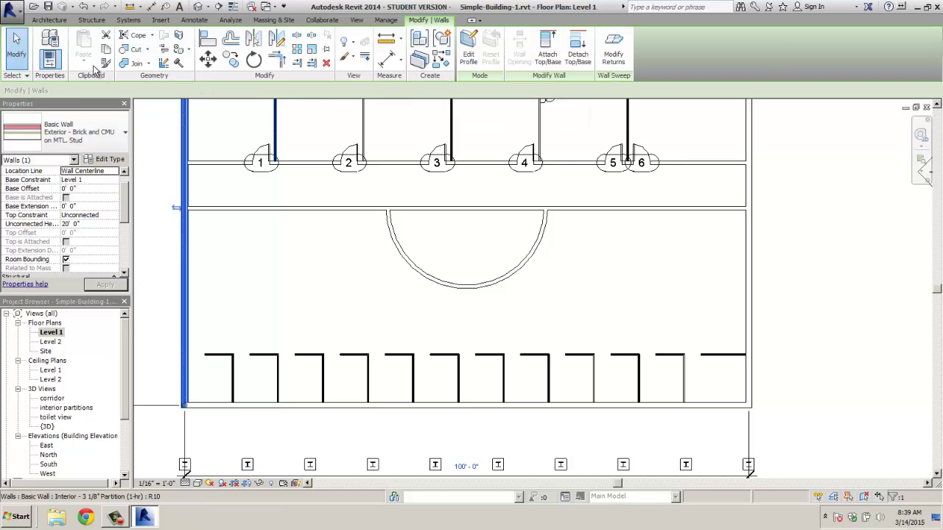
click(50, 41)
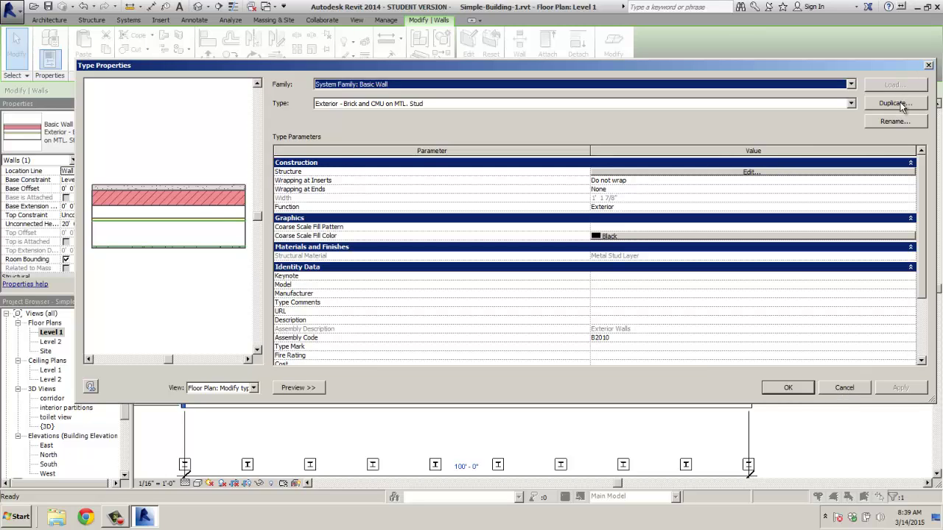
click(844, 388)
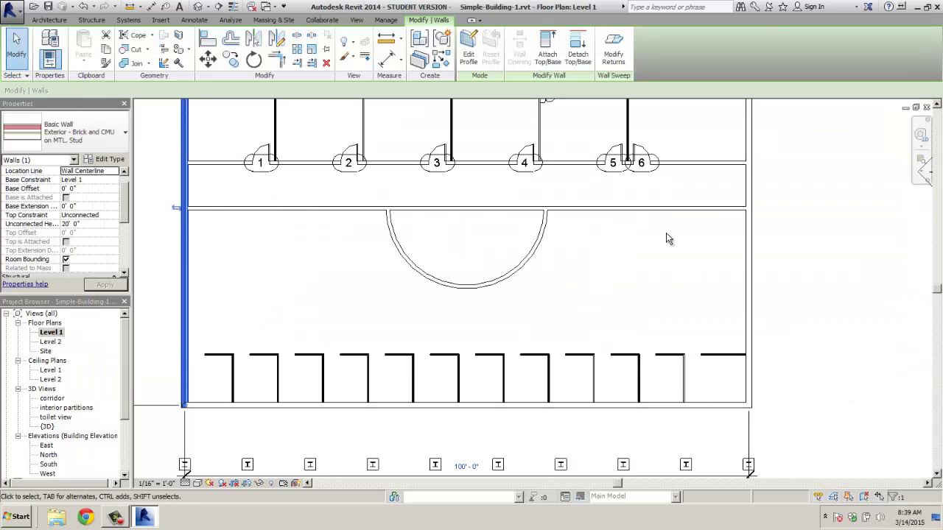
click(51, 61)
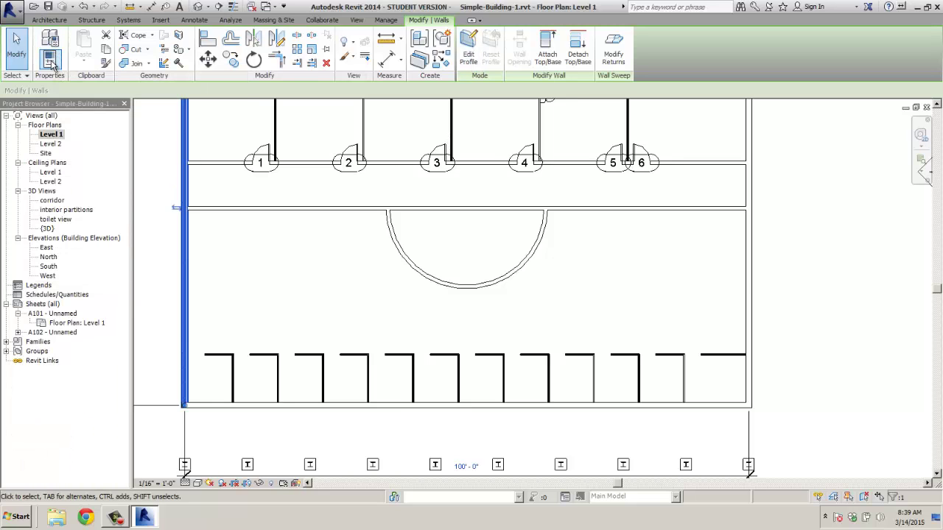
click(51, 62)
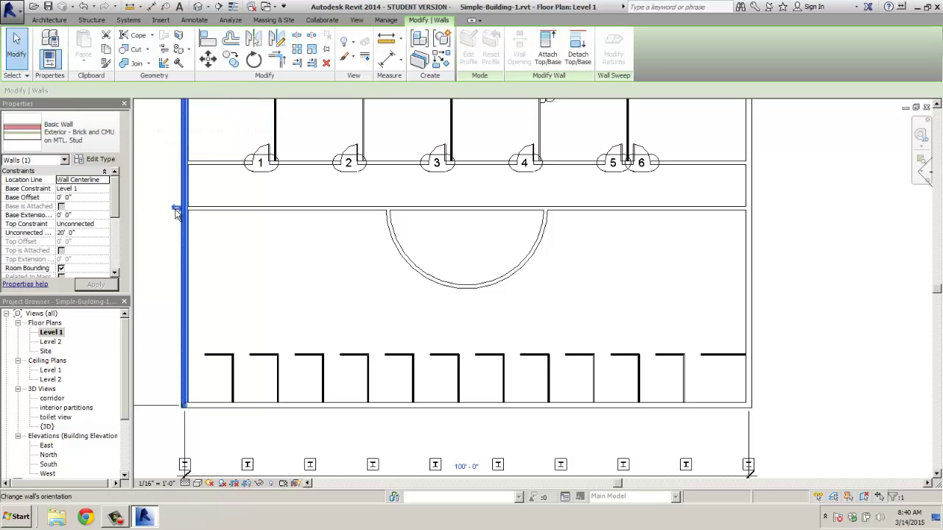
Step: Change the type of the corridor's straight south wall to Generic - 12"
click(232, 213)
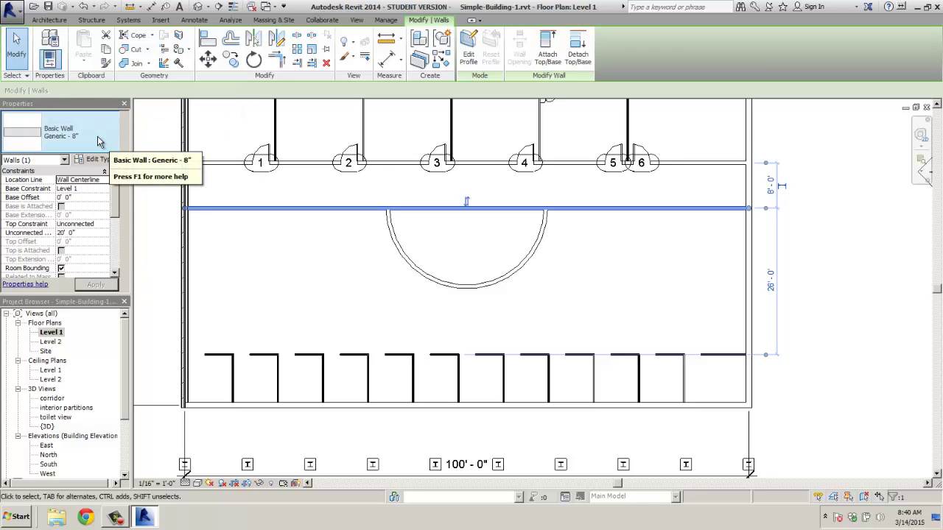
click(98, 136)
click(66, 256)
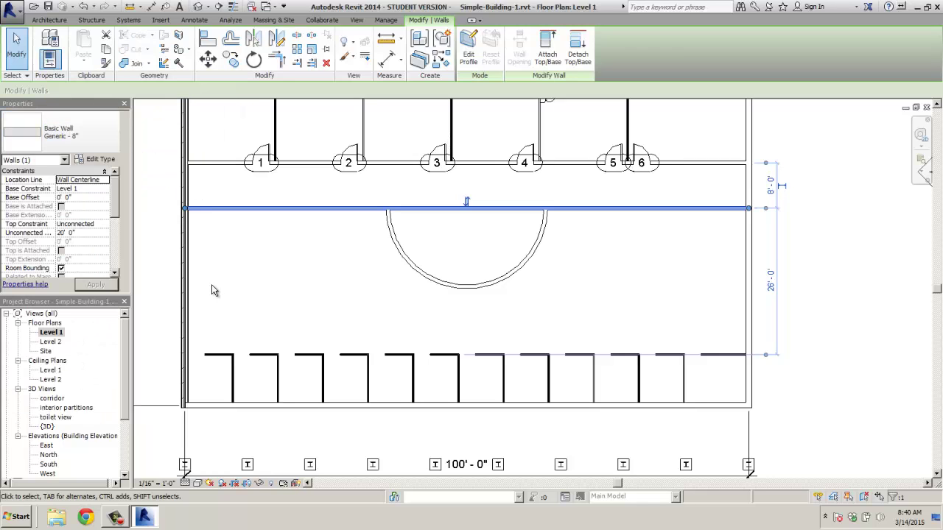
click(231, 290)
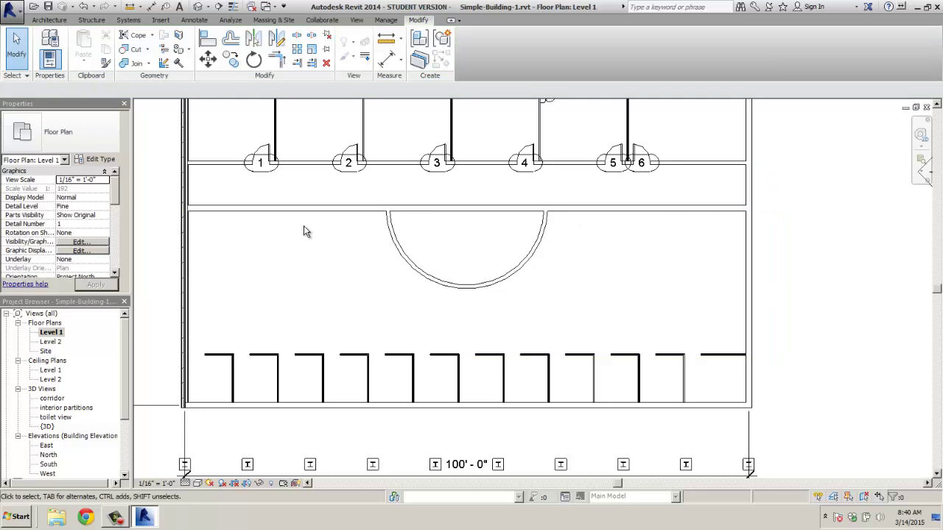
Step: Change the type of the corridor's straight south wall to Interior - 5 1/2" Partition (1-hr)
click(103, 140)
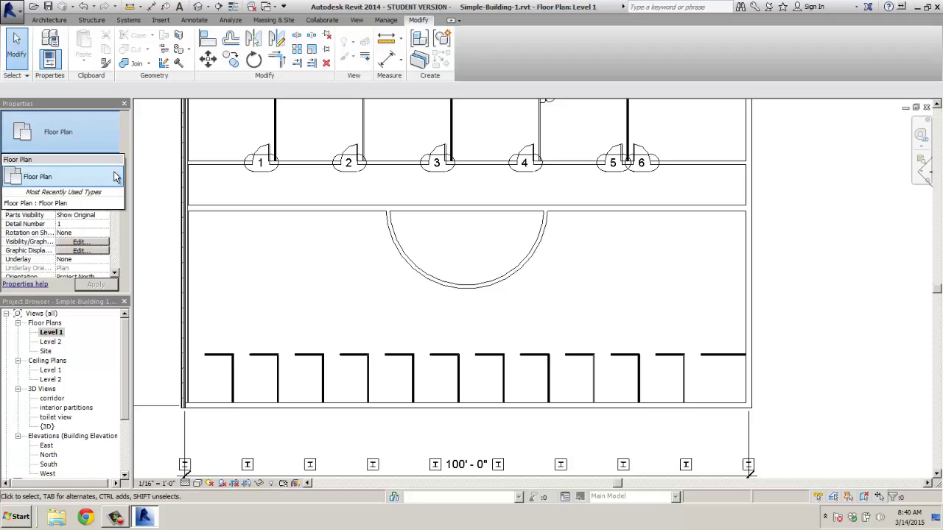
click(246, 214)
click(248, 209)
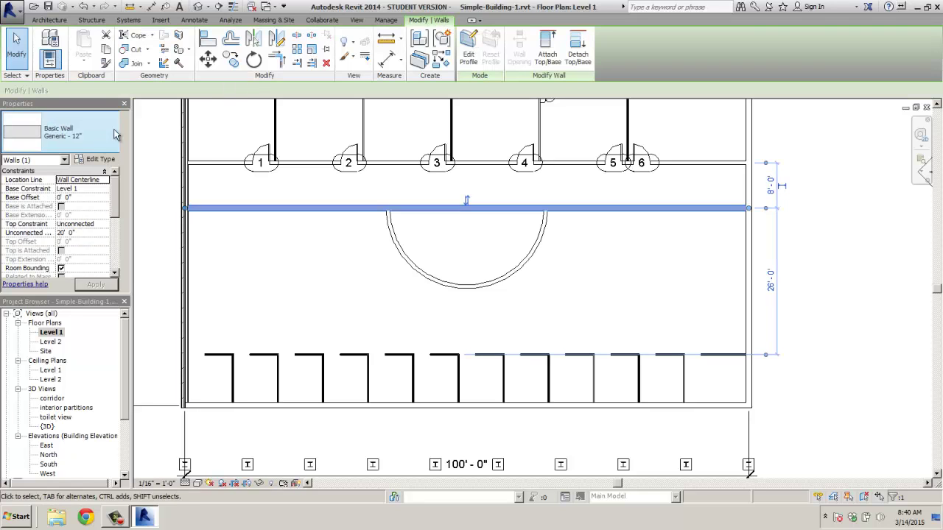
mouse_move(113, 195)
mouse_down()
mouse_move(116, 244)
mouse_move(116, 192)
mouse_up()
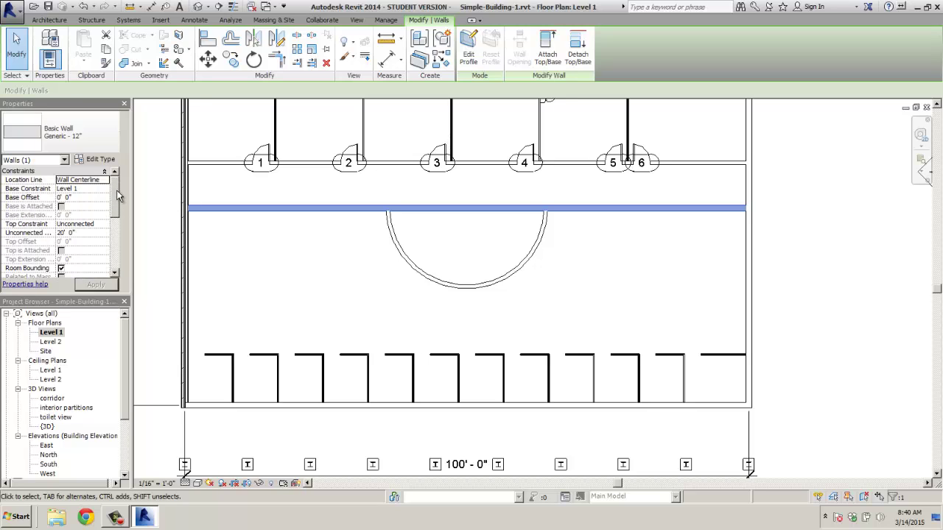
click(111, 140)
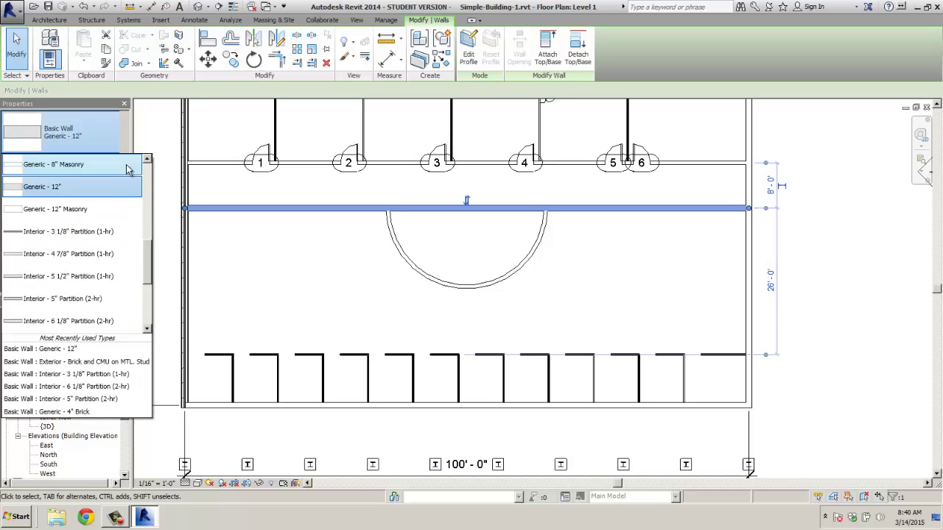
click(42, 277)
click(279, 258)
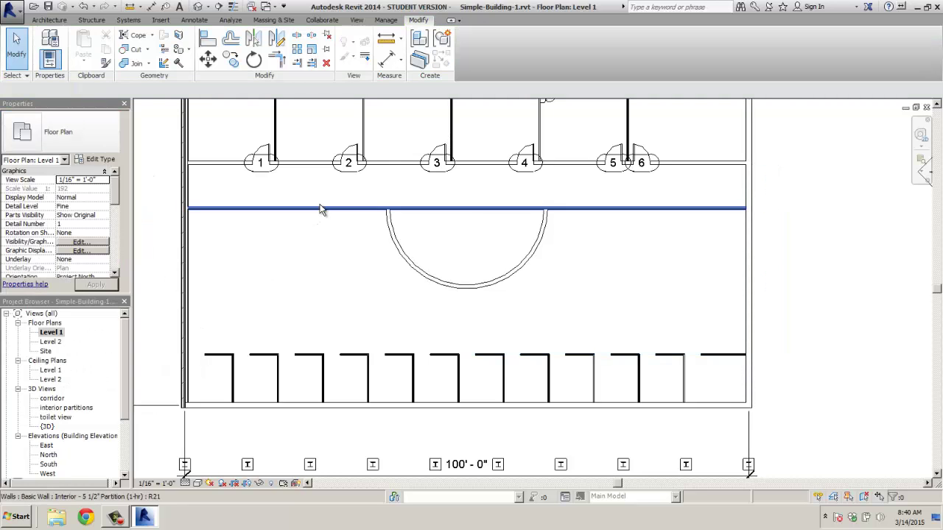
scroll(321, 210, up, 5)
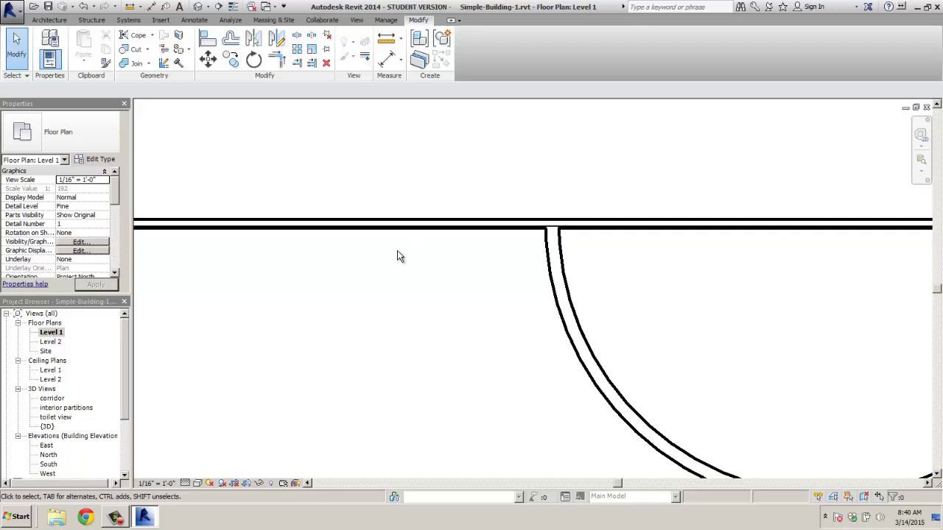
scroll(398, 255, down, 5)
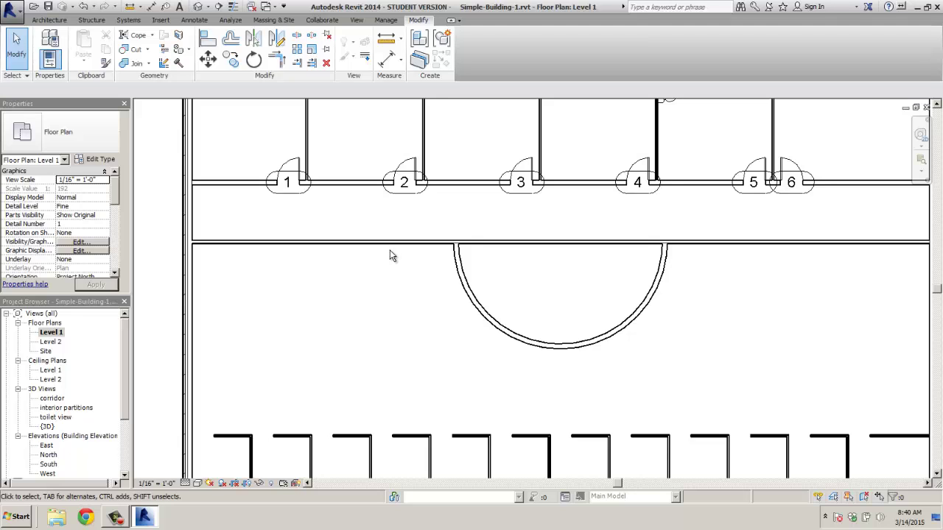
scroll(389, 256, down, 3)
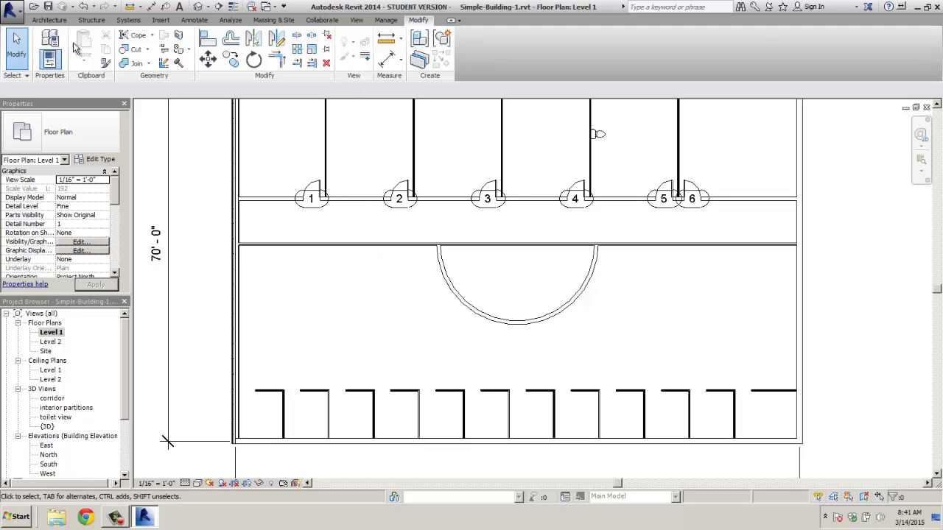
click(57, 20)
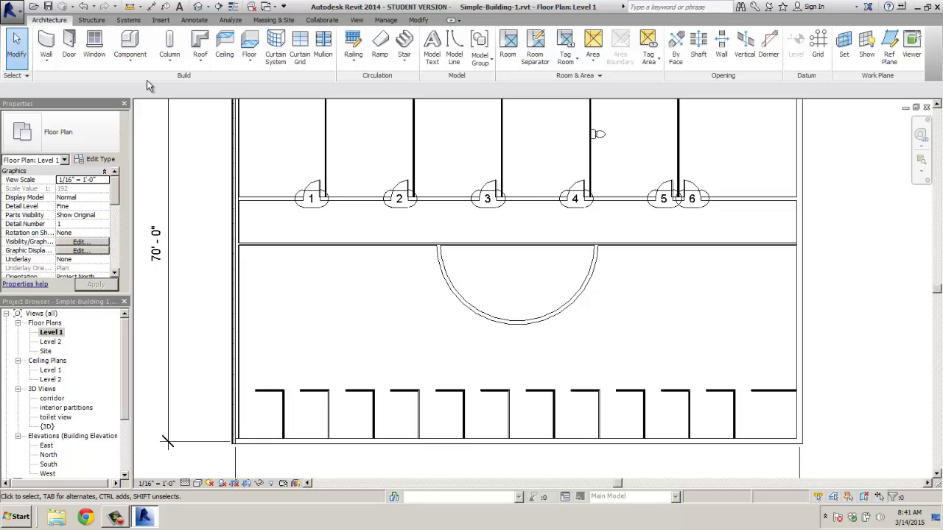
click(17, 58)
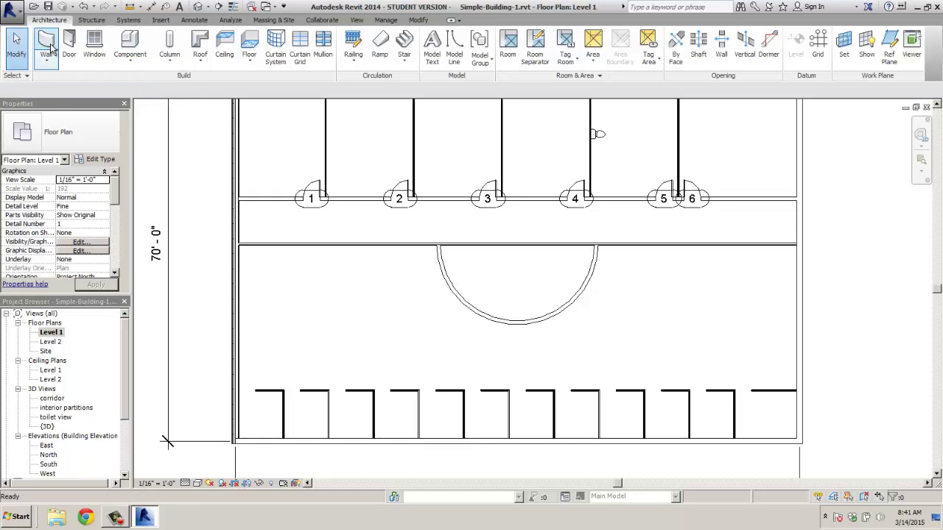
click(45, 44)
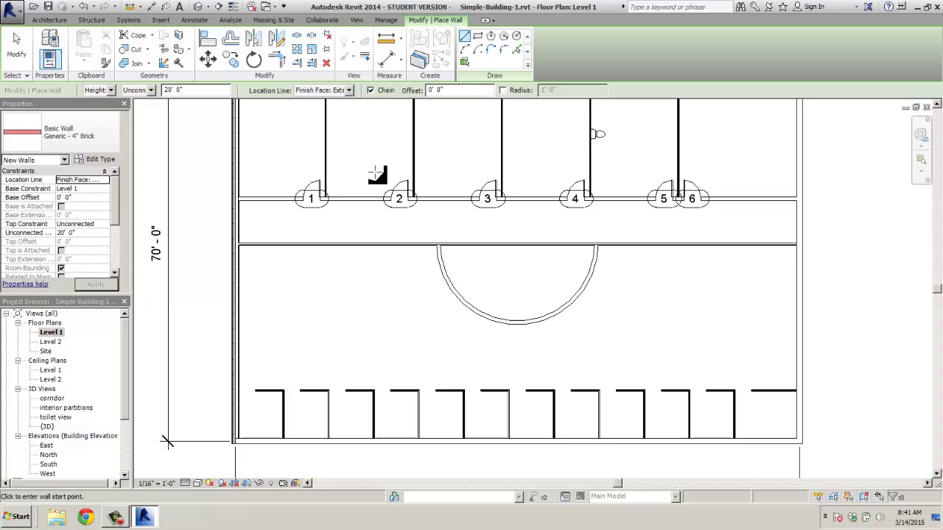
click(17, 50)
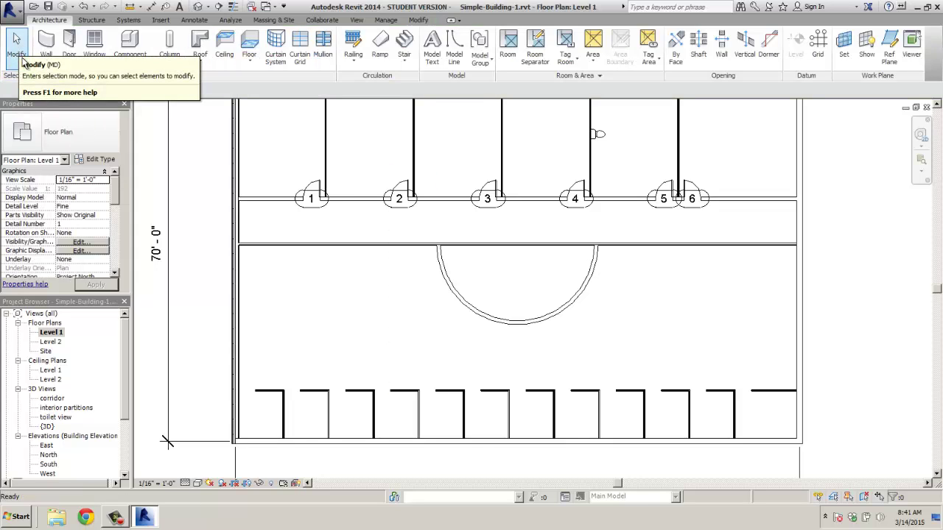
click(45, 44)
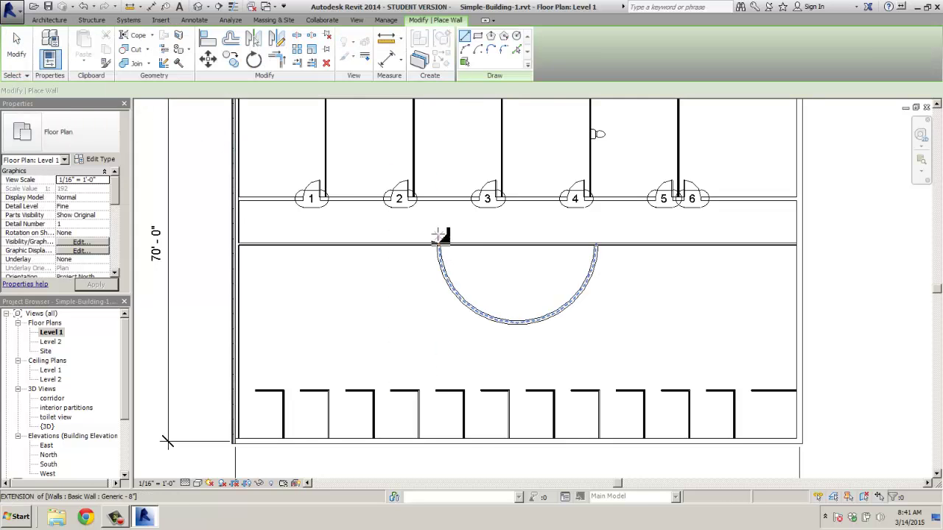
key(Escape)
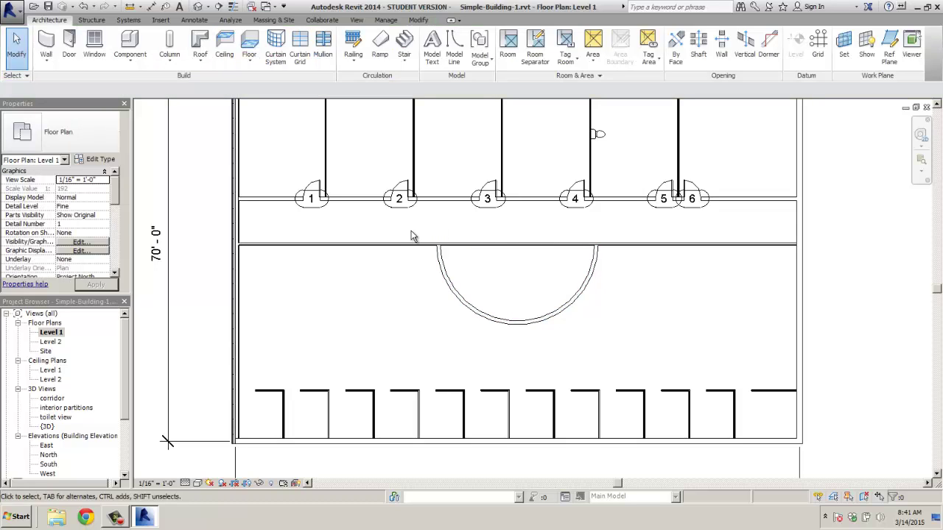
click(53, 46)
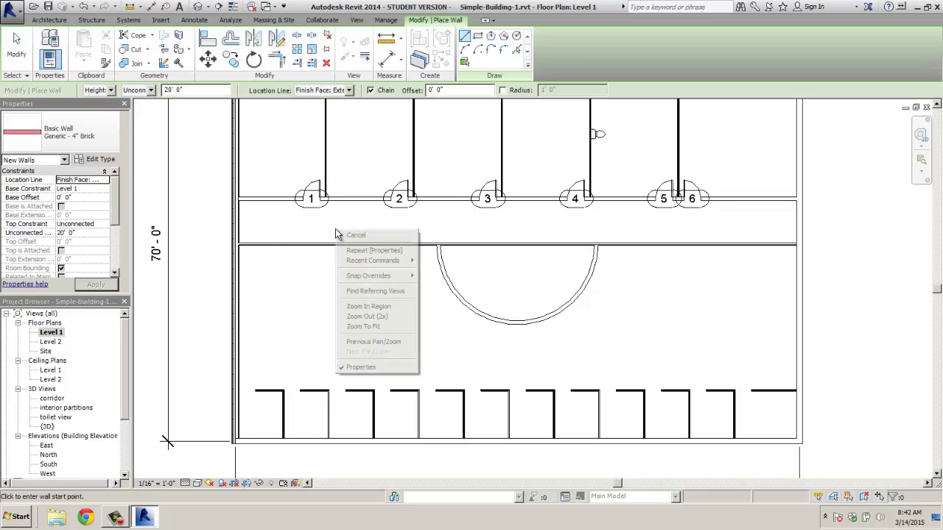
right_click(337, 231)
click(355, 236)
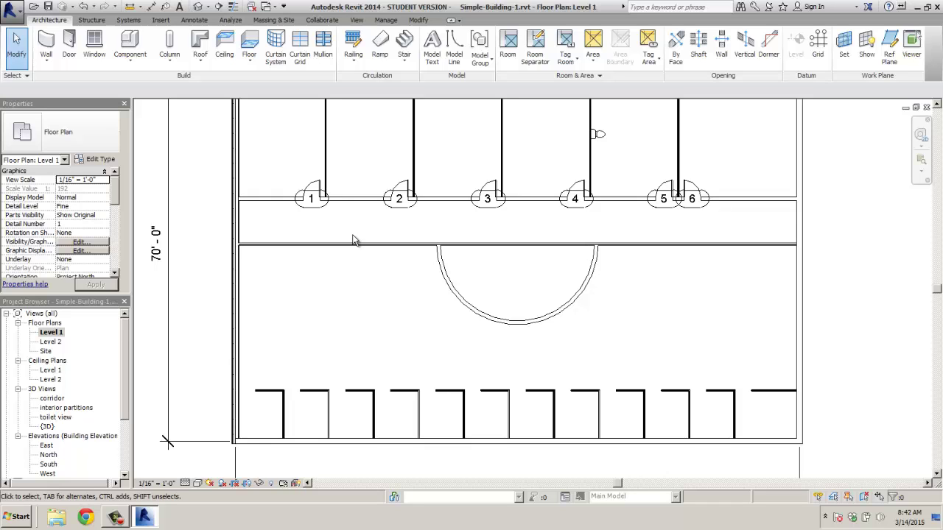
Step: Draw a short horizontal Generic - 4" Brick wall south of the corridor, between the west exterior wall and the curved wall
click(46, 46)
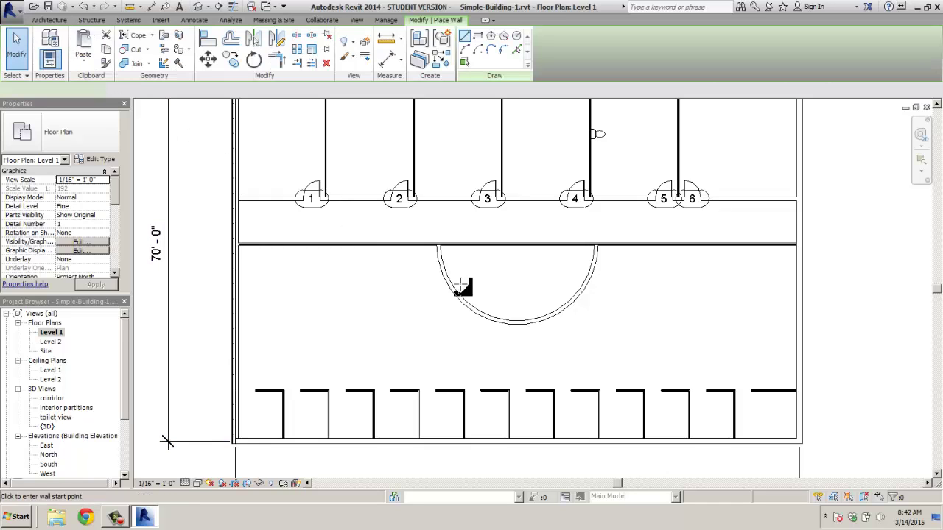
click(388, 285)
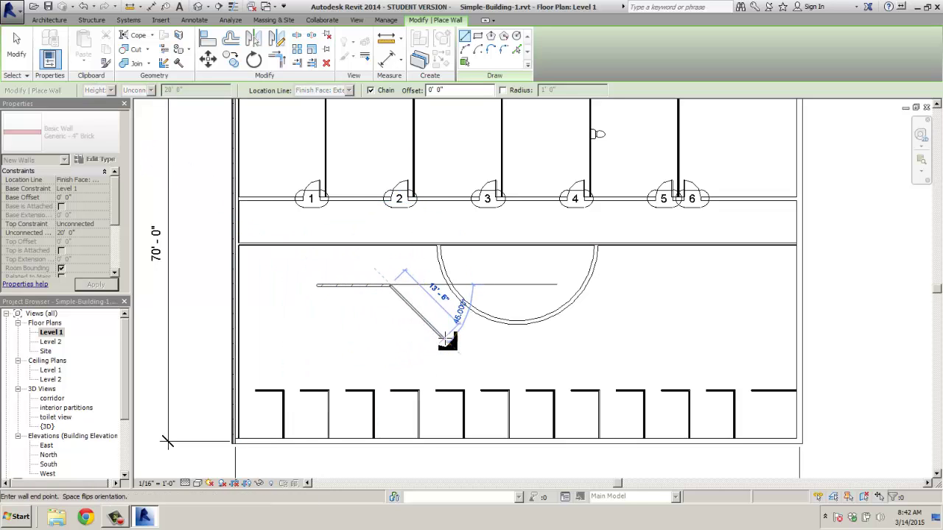
key(Escape)
key(Escape)
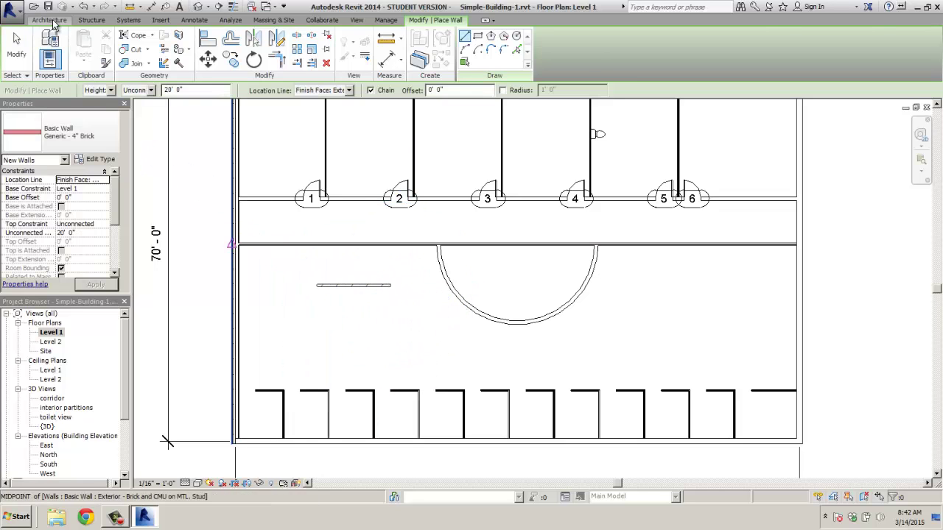
Step: Place four tagged Single-Flush 36" x 84" doors along the western half of the corridor's south wall, swinging into the southern room
click(50, 21)
click(69, 44)
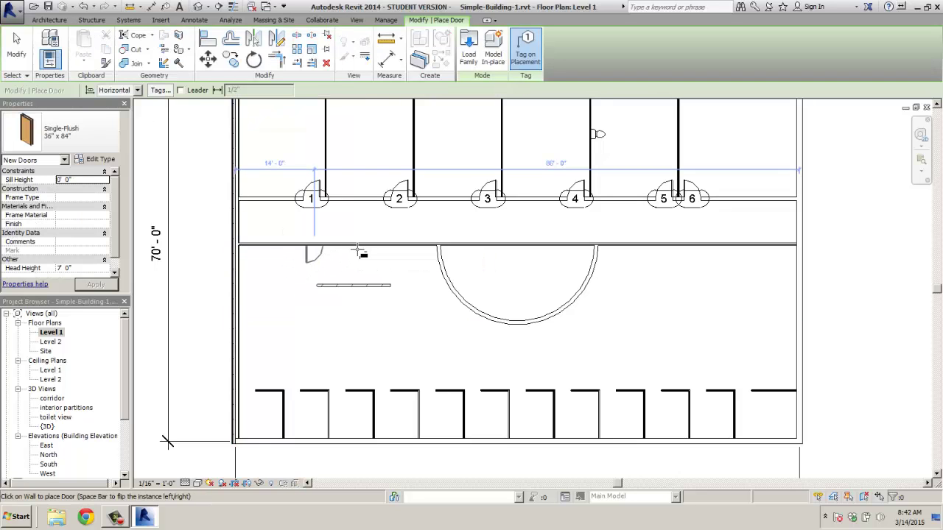
click(313, 249)
click(366, 252)
click(410, 251)
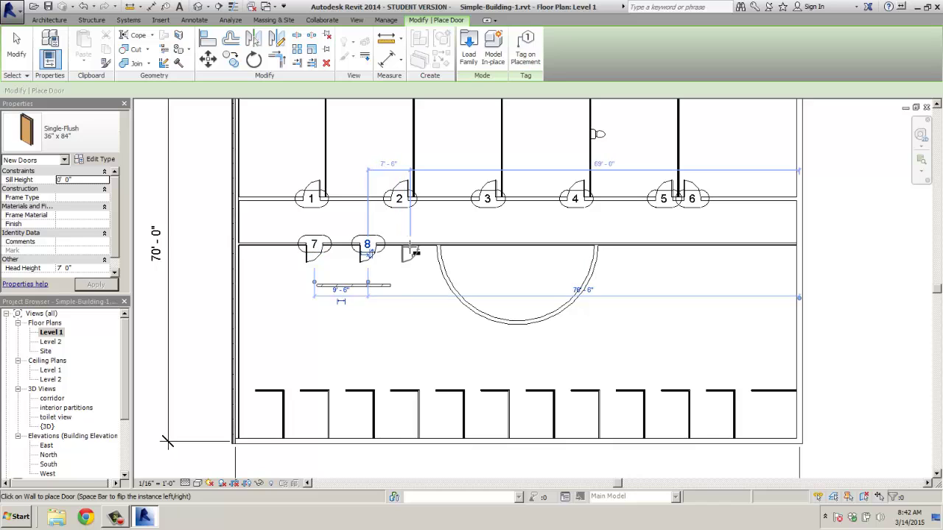
click(481, 252)
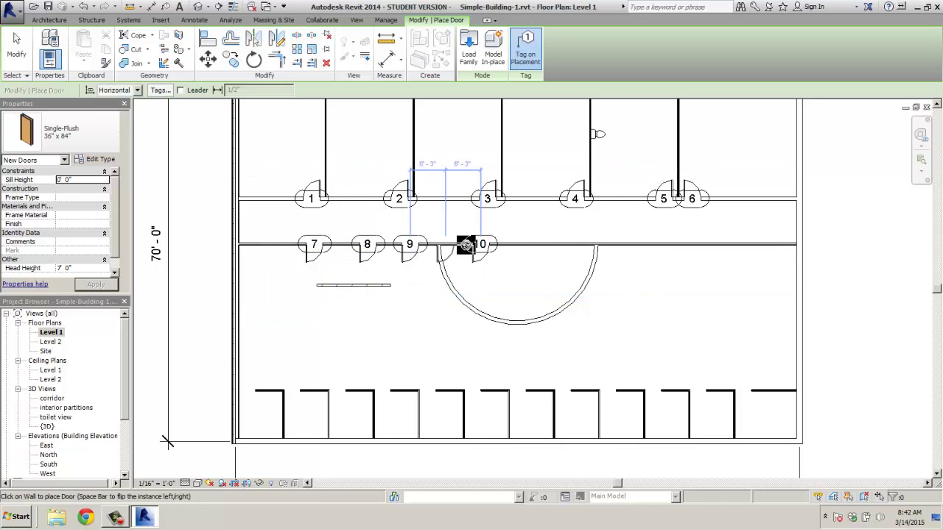
key(Escape)
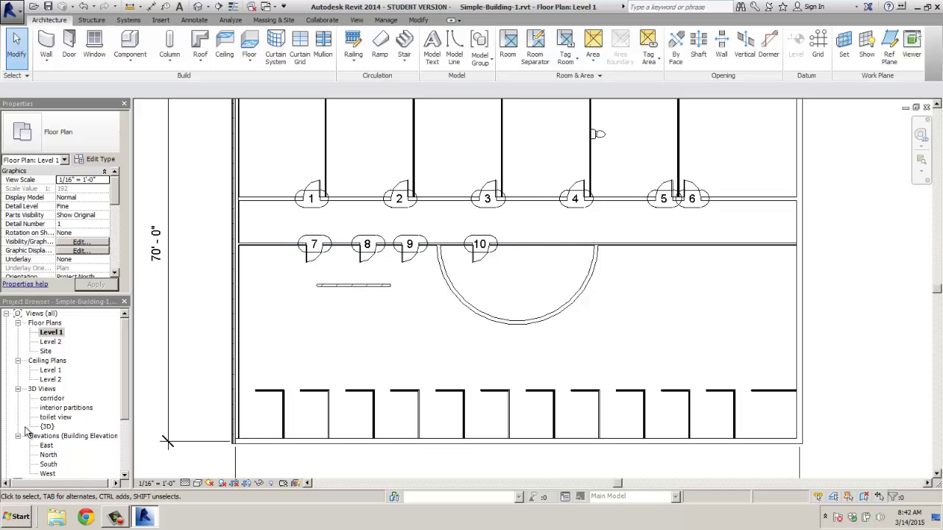
Step: View the new doors and brick wall in the corridor and interior partitions 3D views, and return to the Level 1 floor plan
click(50, 399)
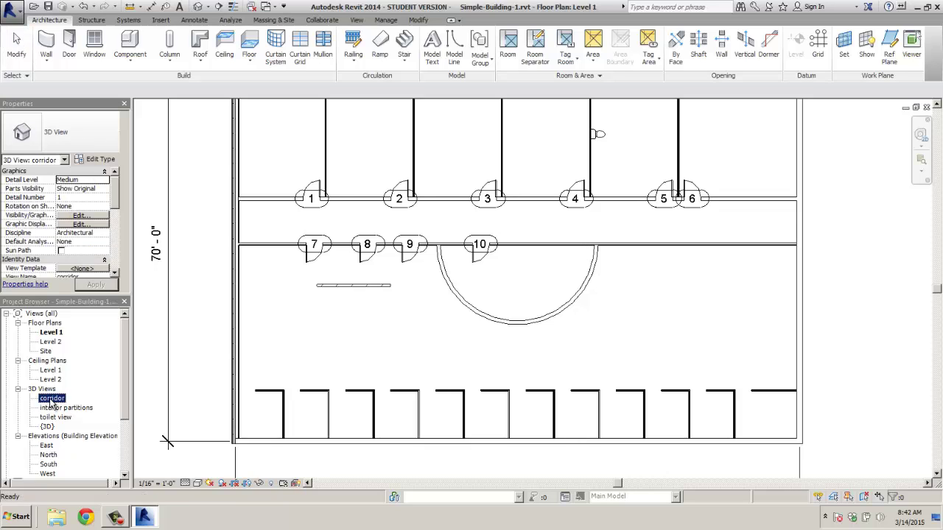
double_click(51, 399)
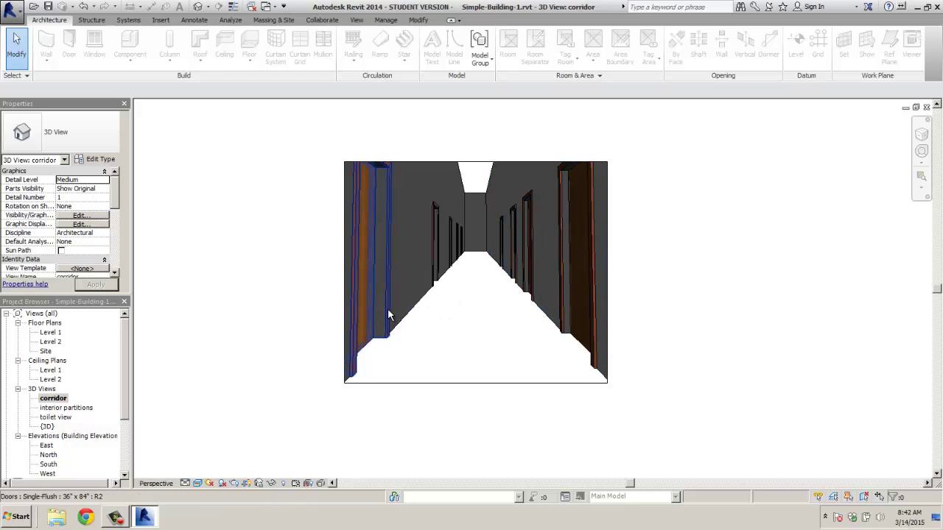
double_click(64, 408)
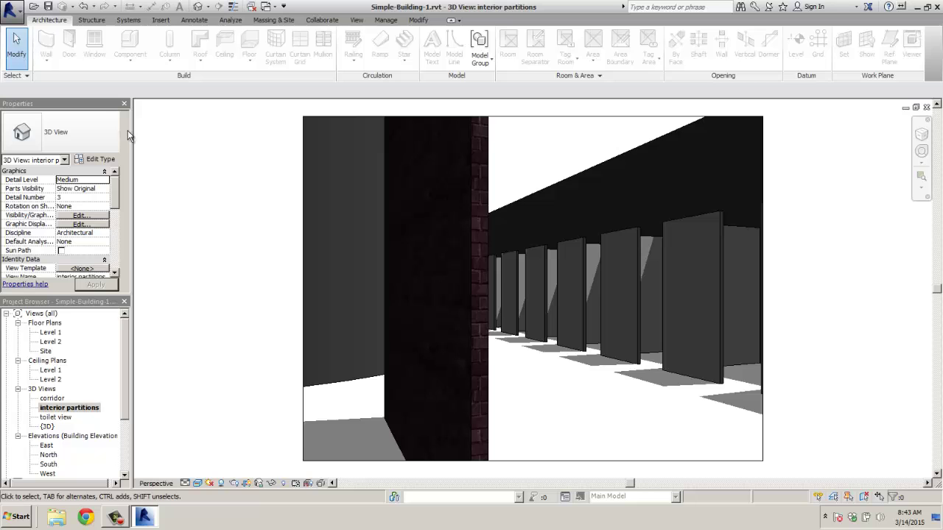
double_click(50, 333)
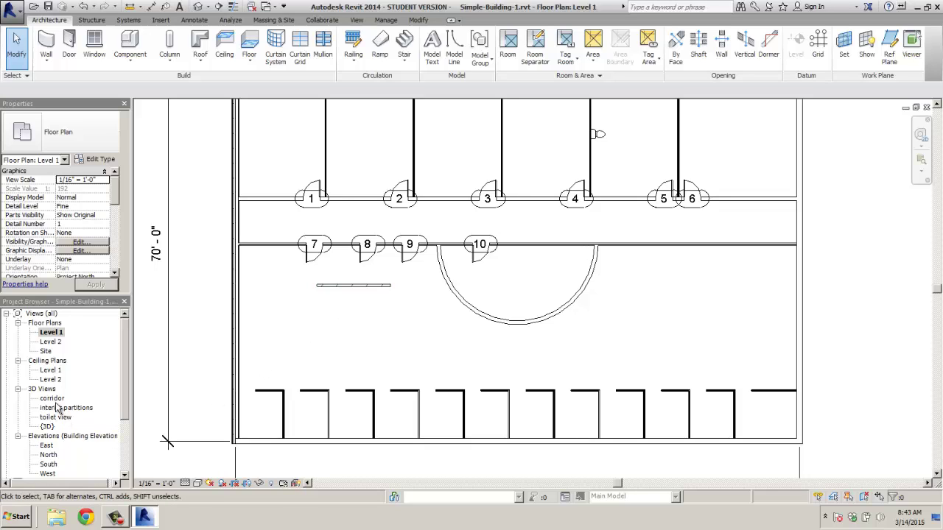
Step: Open the North building elevation and look through the project's list of views and sheets
click(130, 380)
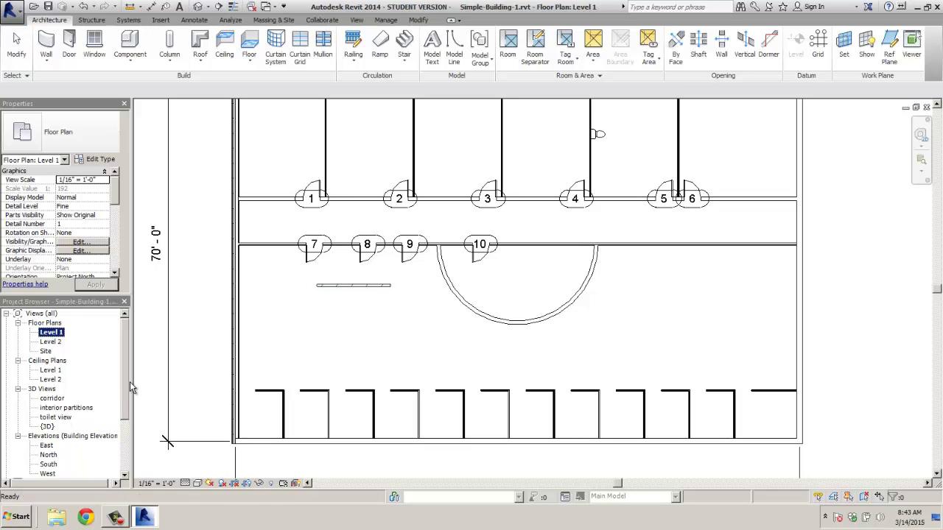
scroll(128, 374, down, 3)
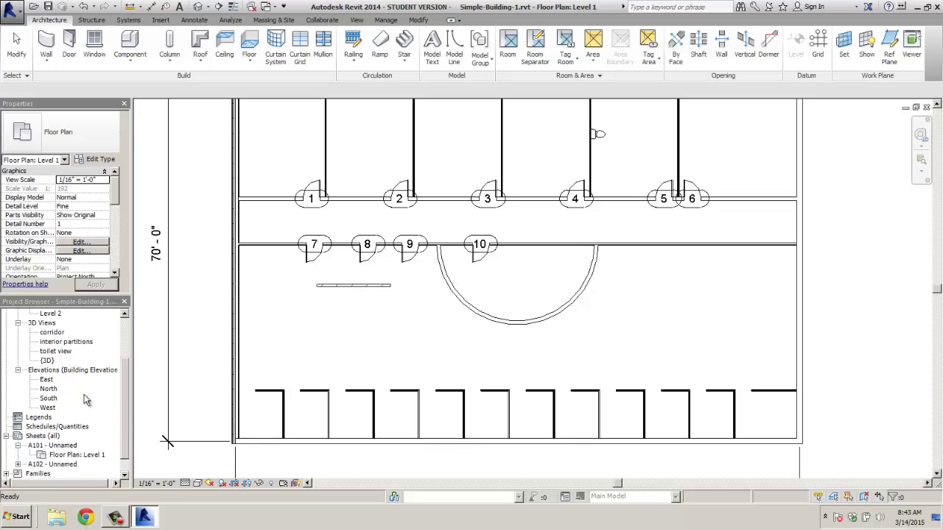
double_click(50, 390)
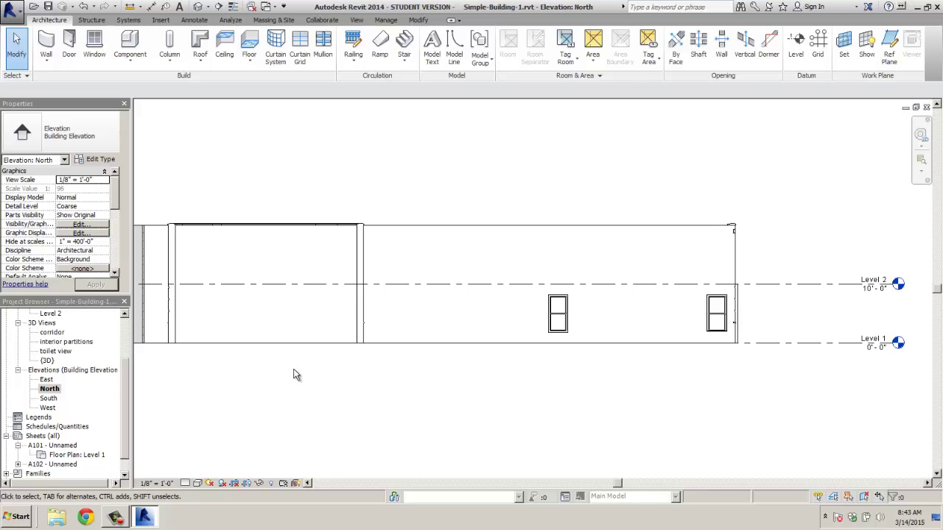
scroll(124, 377, down, 1)
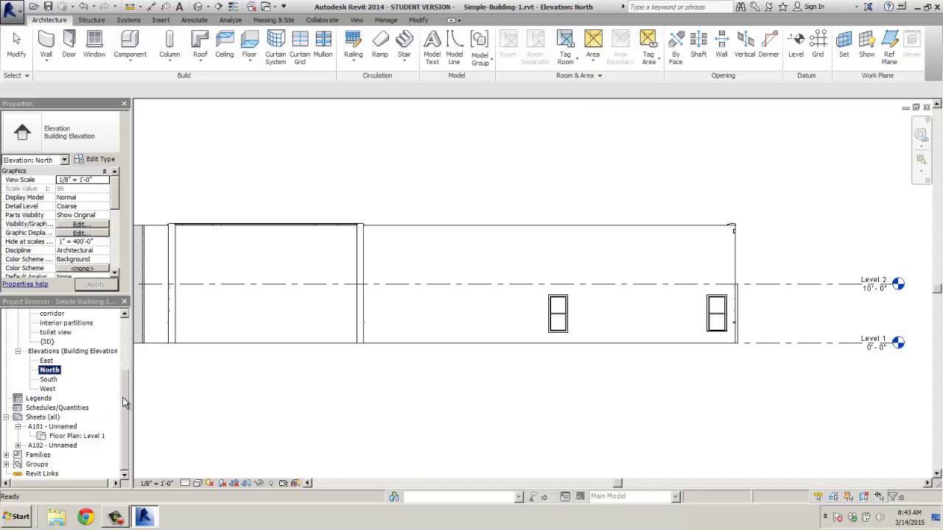
scroll(124, 391, up, 4)
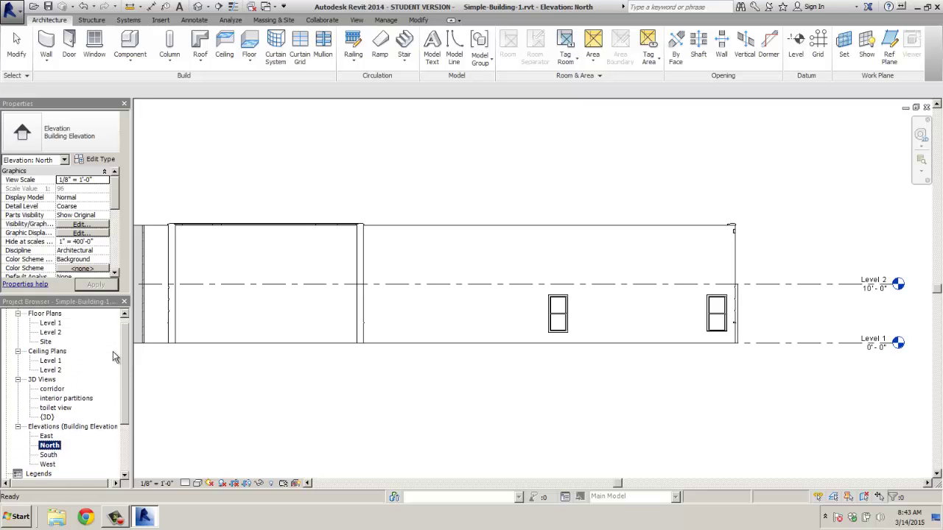
Step: In the Level 1 floor plan, draw a north-facing building section along the corridor, spanning from west of the building past the east exterior wall
double_click(50, 324)
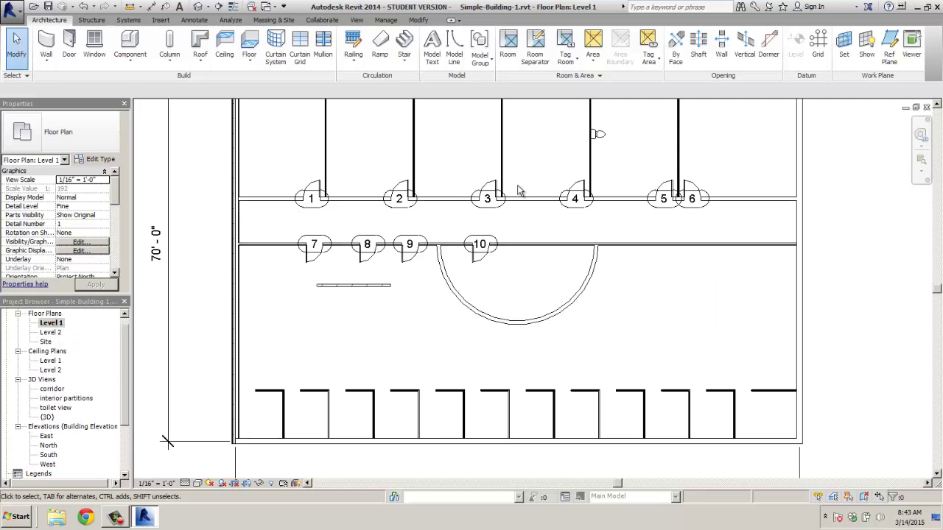
click(357, 20)
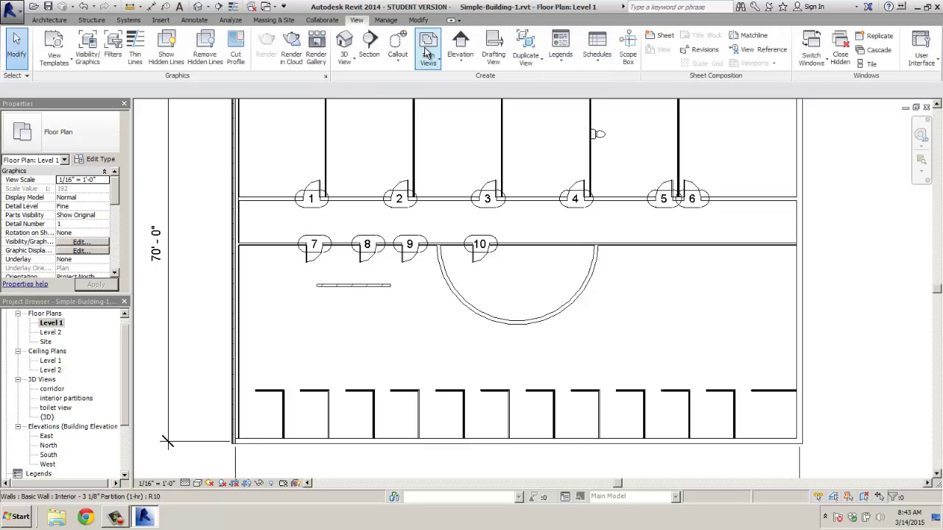
click(374, 50)
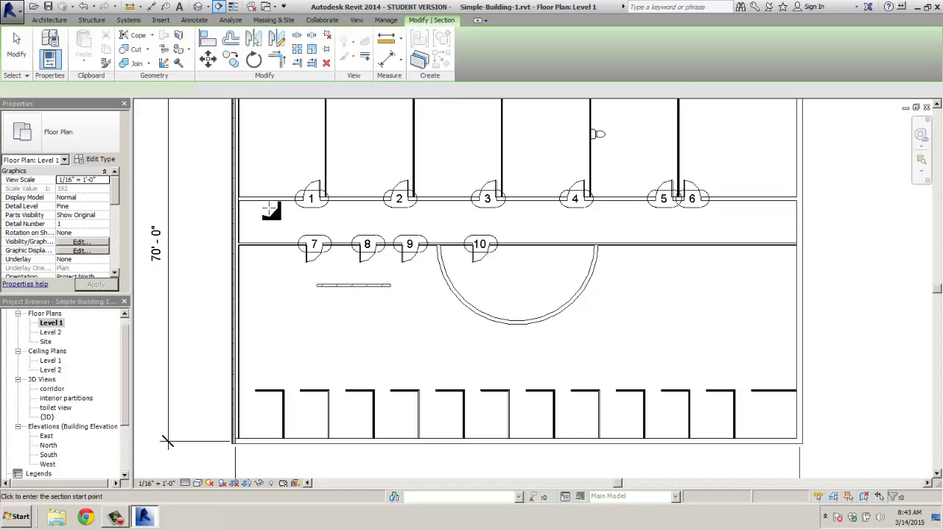
click(215, 223)
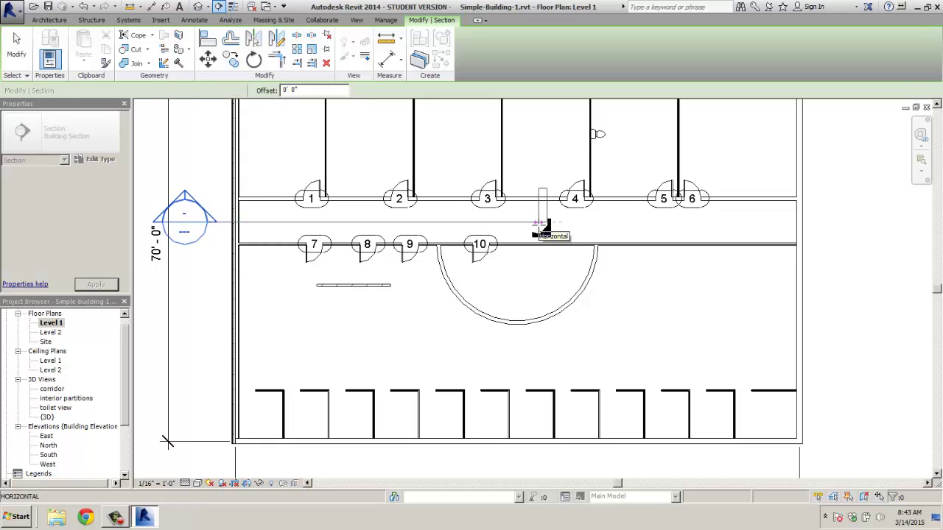
click(538, 222)
key(Escape)
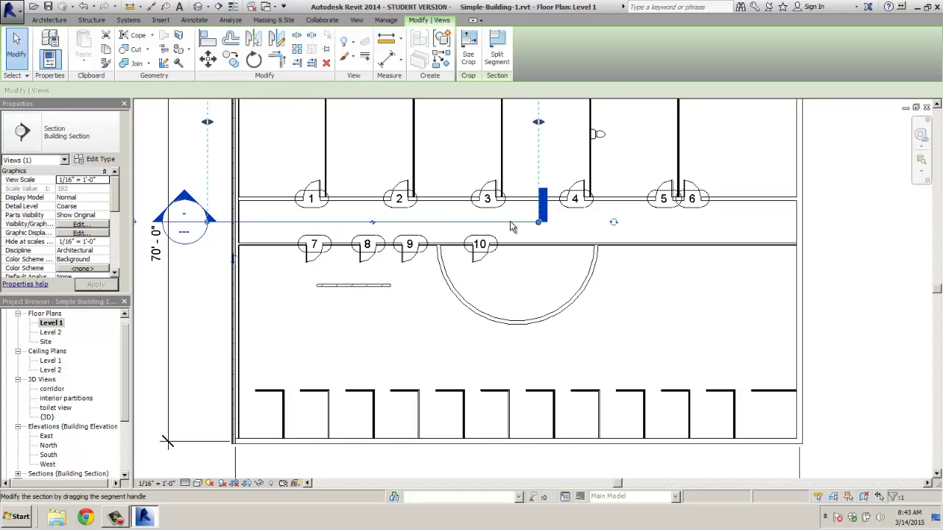
drag(540, 127, 829, 122)
drag(540, 222, 833, 222)
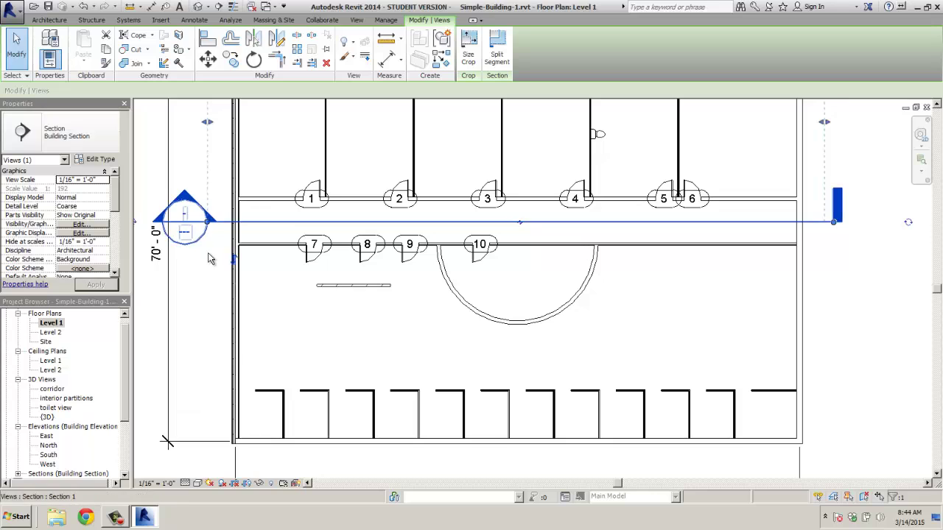
Step: Shorten the corridor section's view depth so it ends partway into the northern rooms
scroll(209, 258, down, 3)
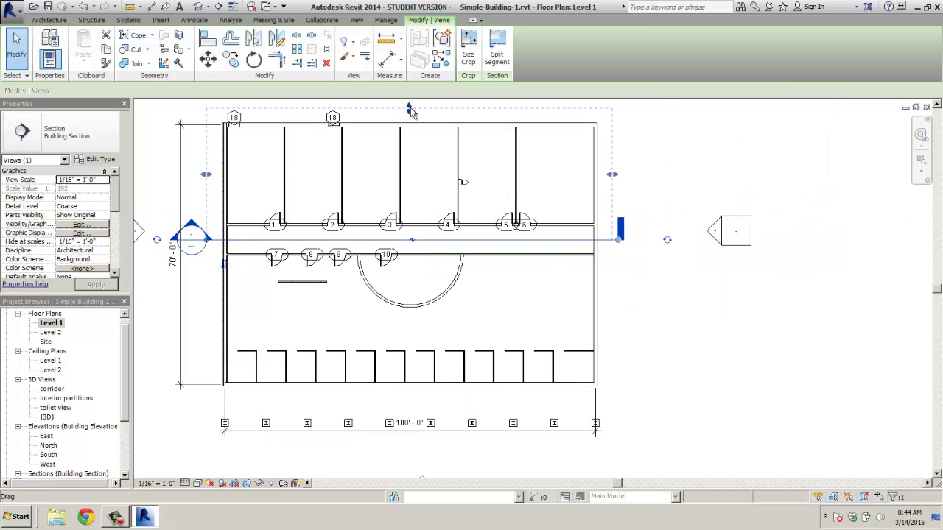
drag(410, 110, 411, 194)
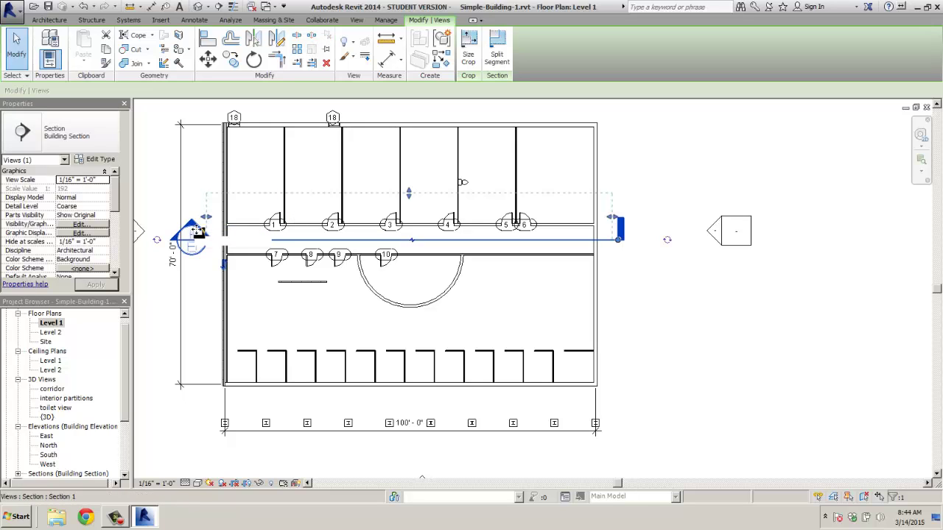
click(194, 256)
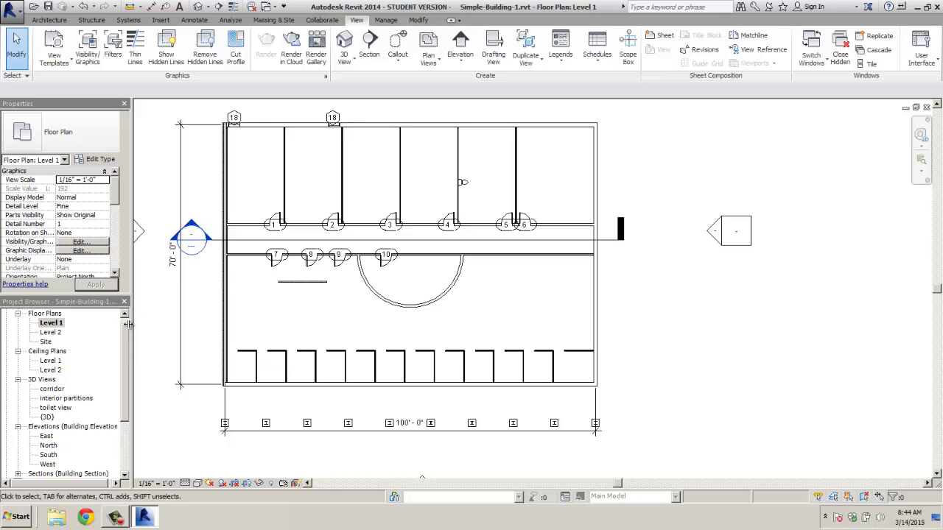
scroll(123, 361, down, 4)
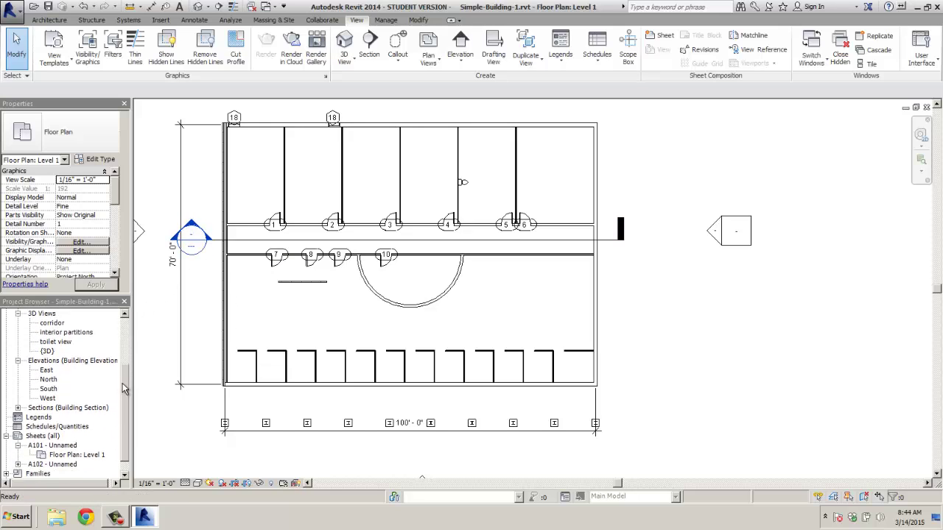
scroll(121, 389, up, 3)
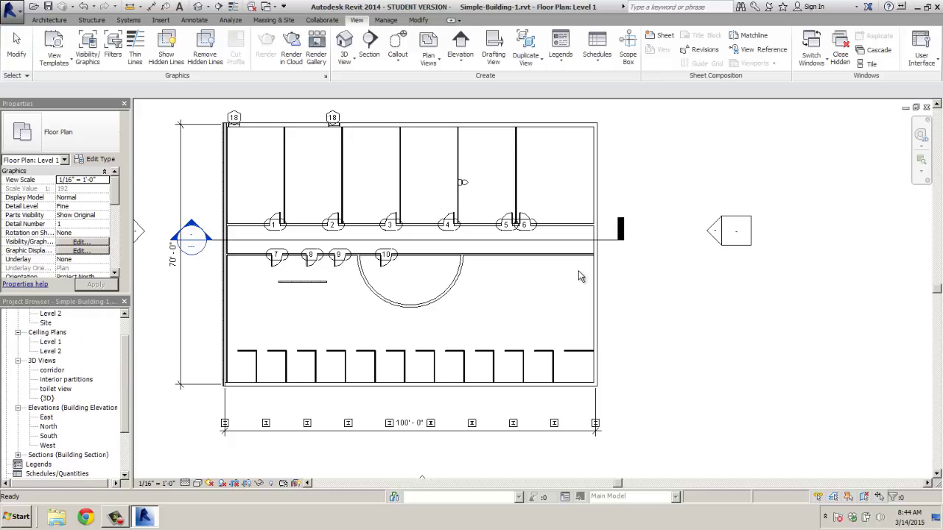
click(576, 240)
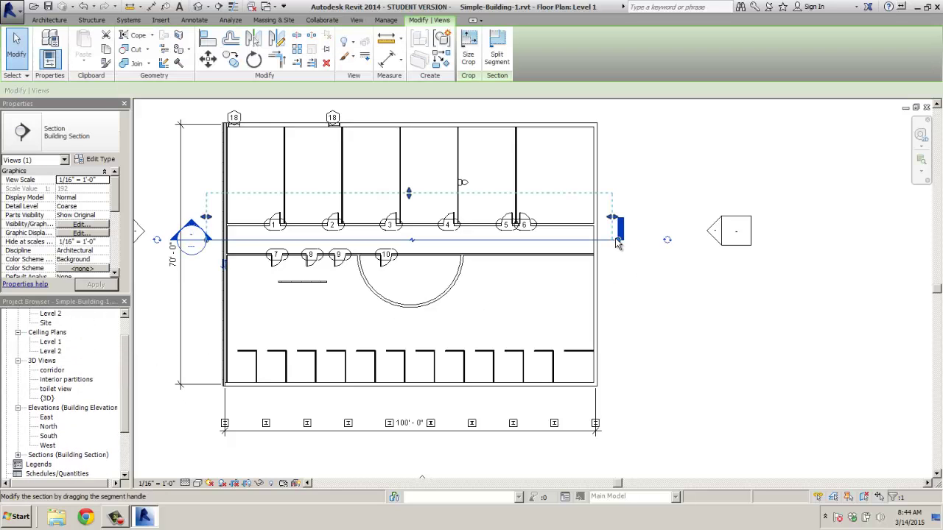
drag(409, 191, 415, 160)
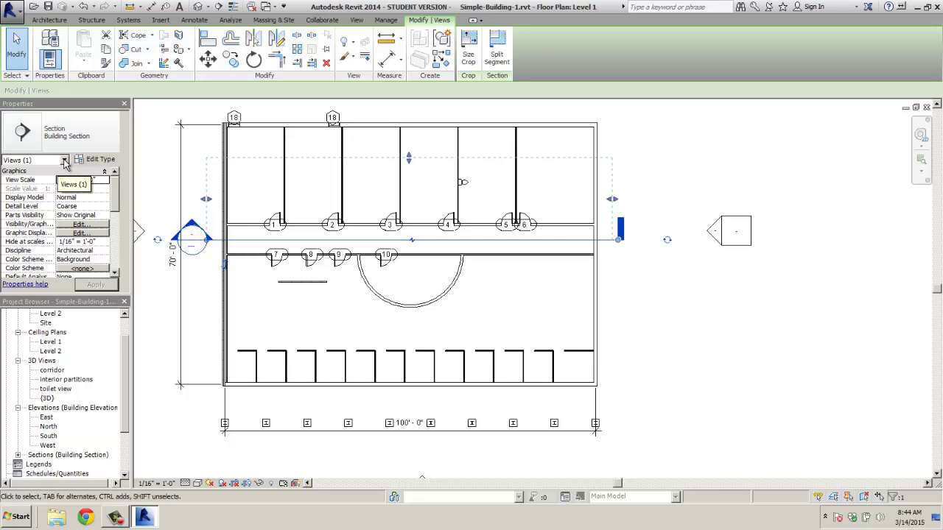
Step: Open the Section 1 building section view
drag(123, 360, 127, 330)
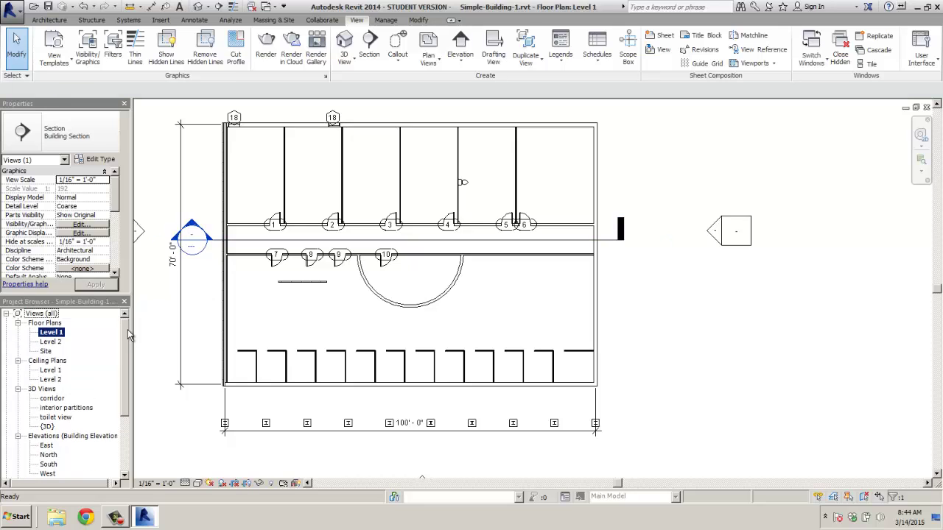
drag(126, 340, 124, 364)
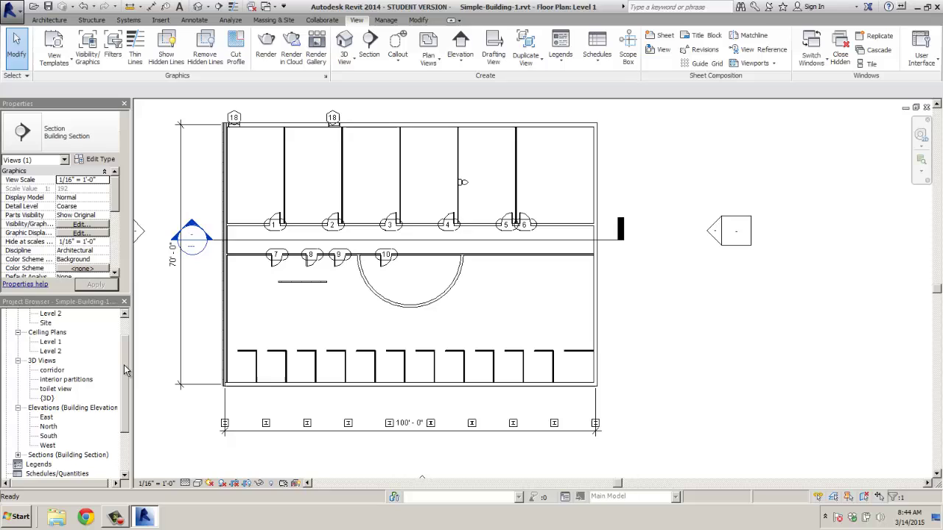
click(18, 455)
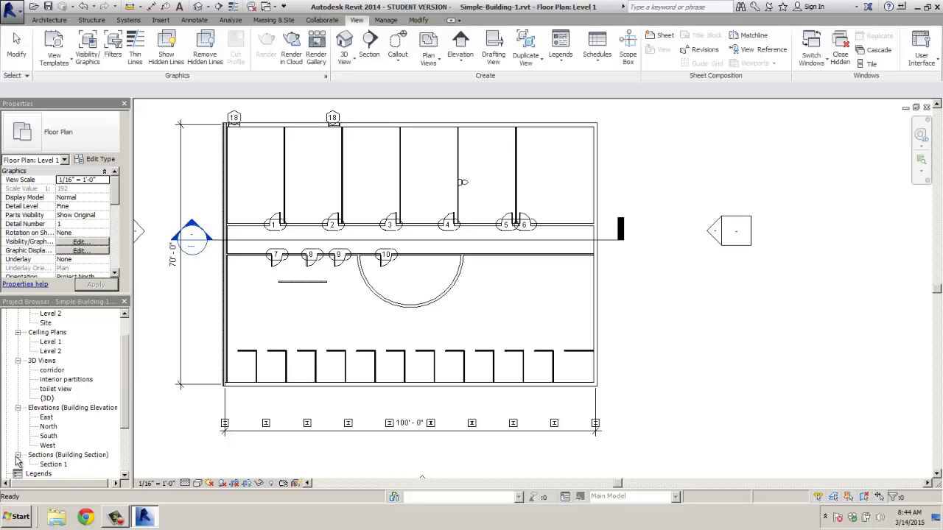
click(53, 465)
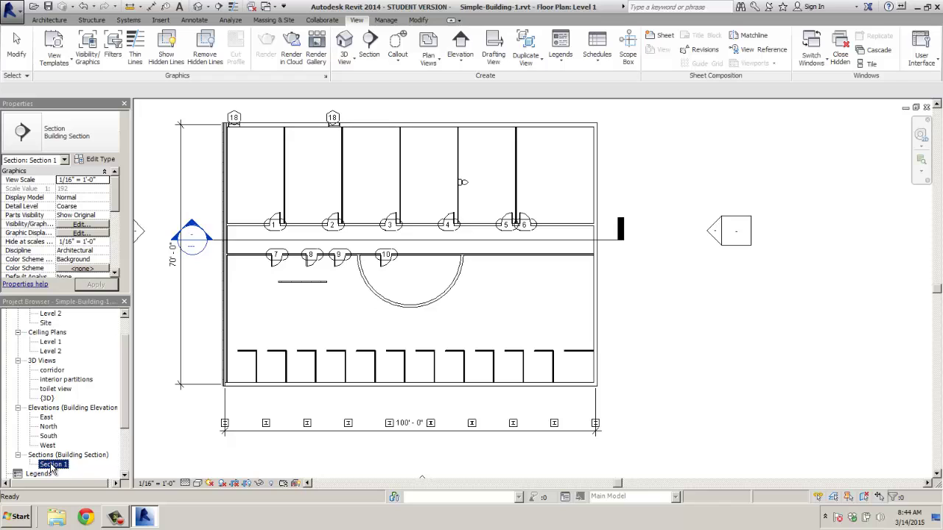
double_click(51, 466)
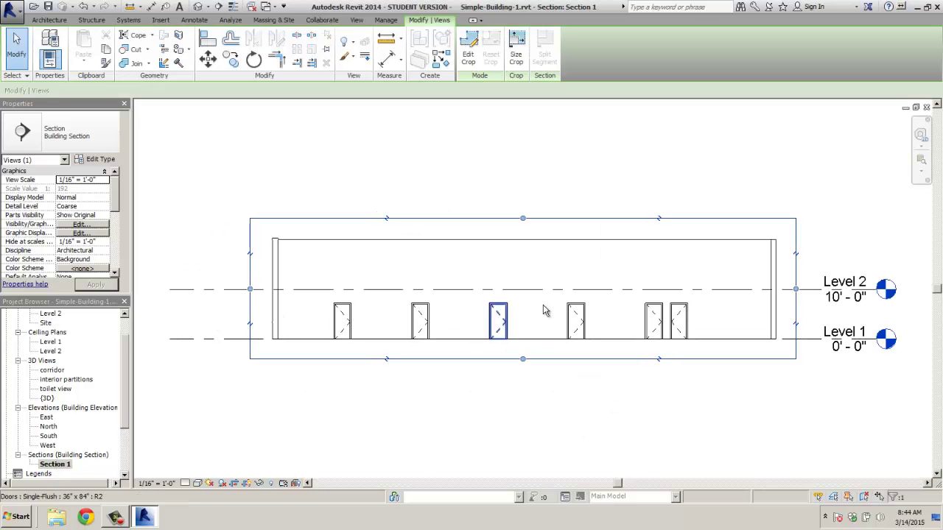
Step: Set the section view's detail level to Fine and examine the cut west exterior wall and the nearby corridor doors
click(185, 484)
click(200, 474)
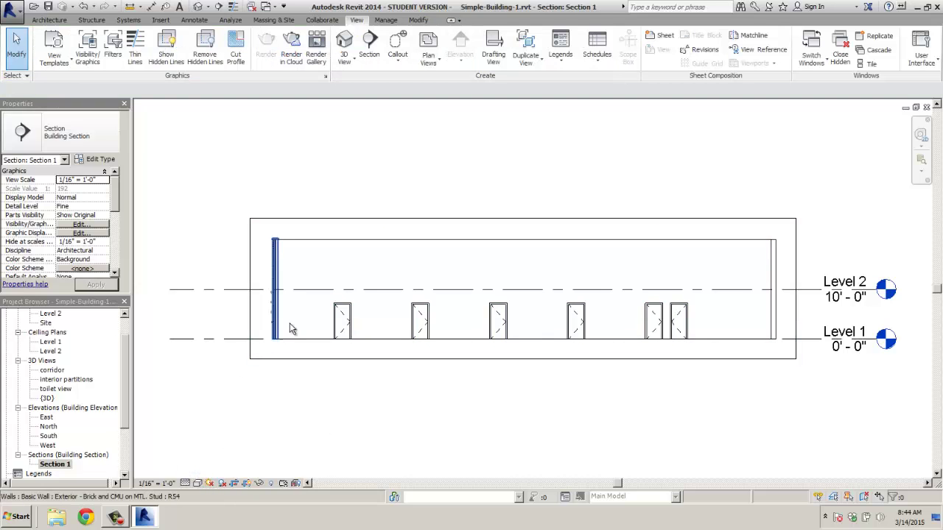
click(186, 483)
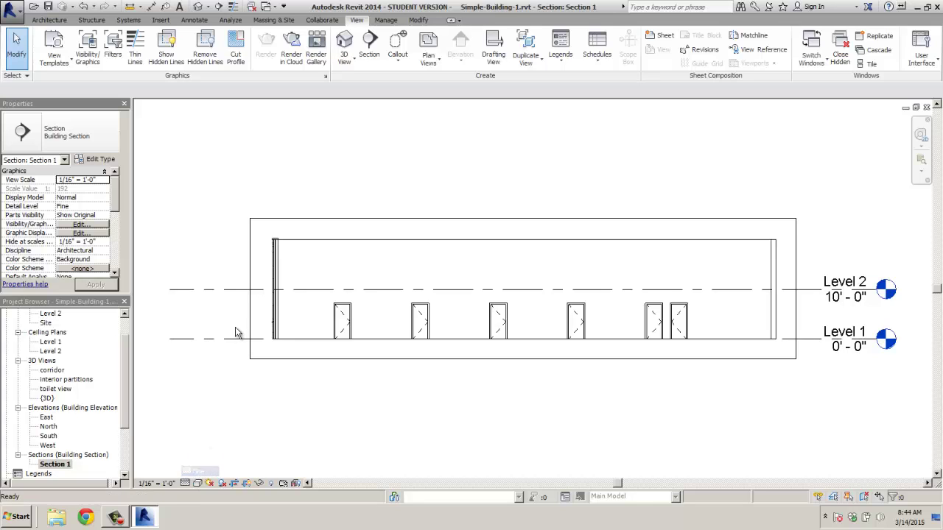
scroll(285, 322, up, 4)
scroll(284, 325, up, 2)
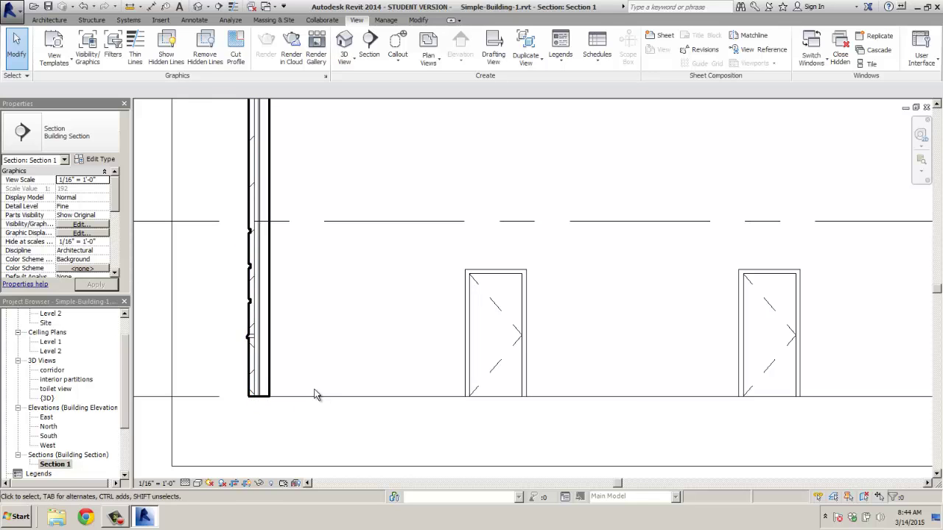
scroll(306, 416, down, 2)
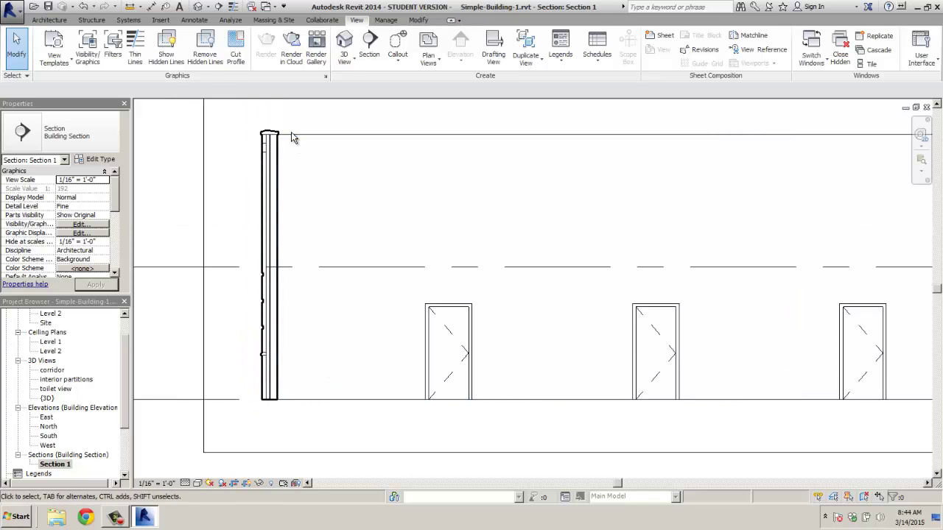
scroll(280, 151, up, 1)
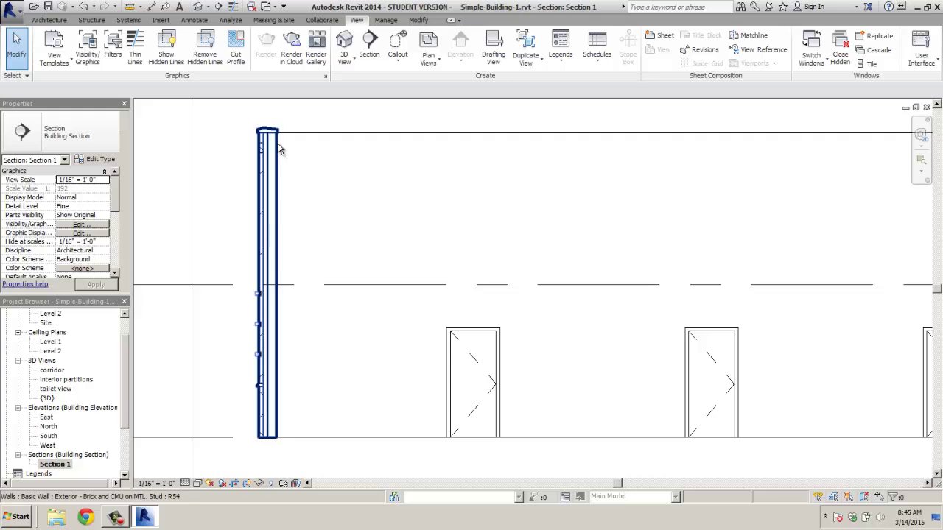
scroll(488, 389, up, 2)
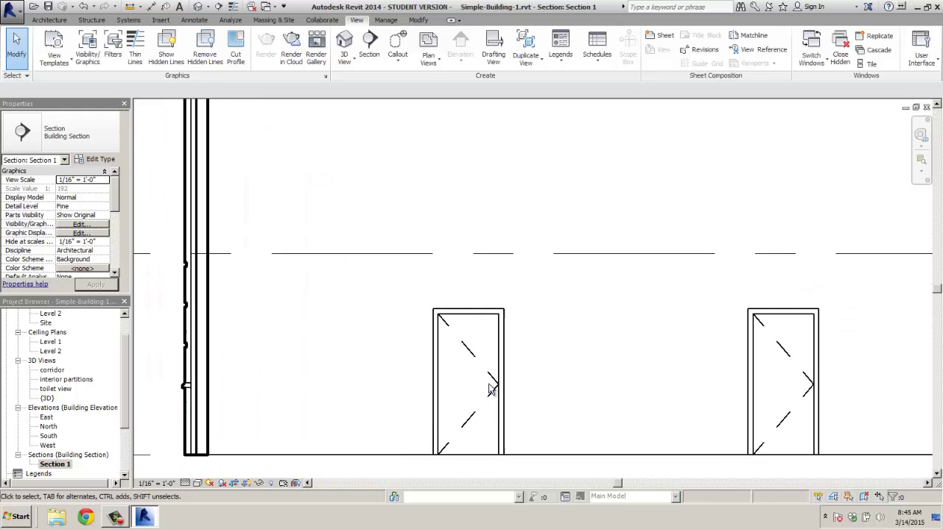
scroll(489, 389, down, 1)
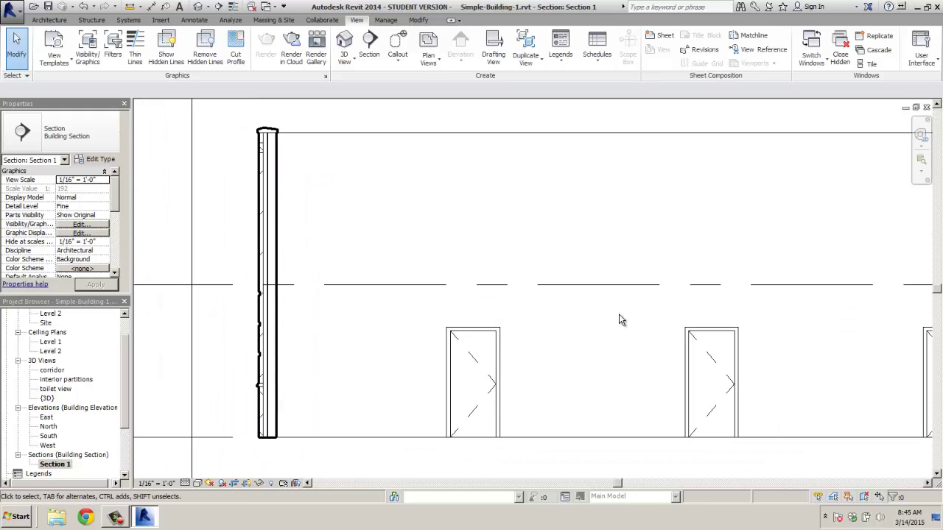
Step: Open the type properties of the westernmost door and start loading a family from the US Imperial library's Doors folder
click(479, 337)
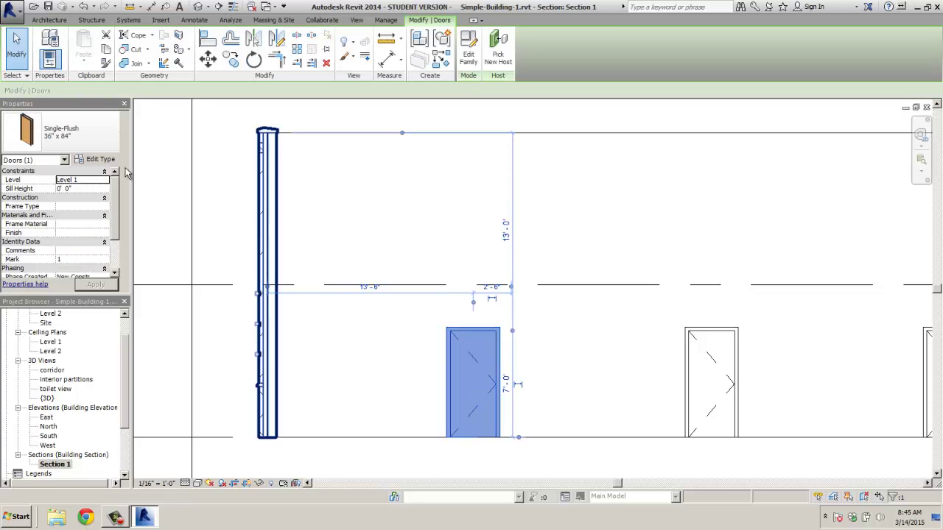
click(112, 136)
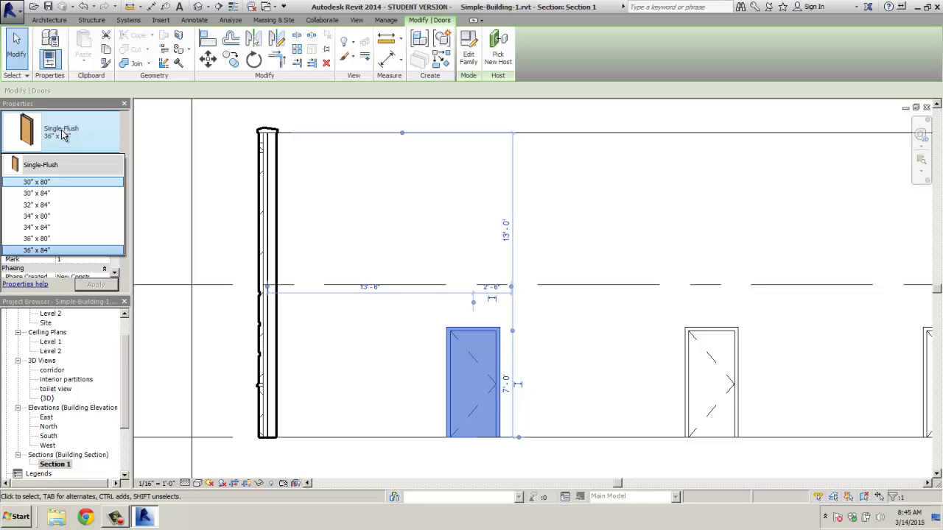
click(472, 63)
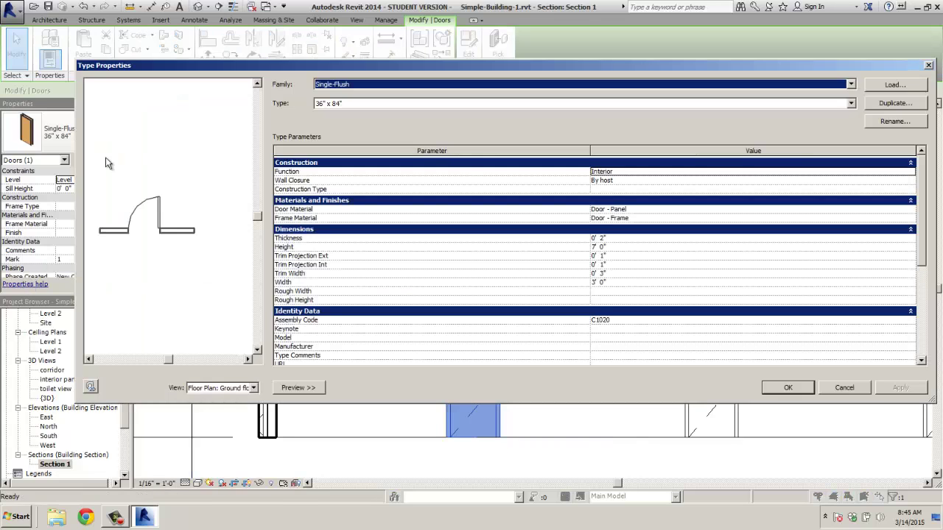
click(103, 159)
click(900, 85)
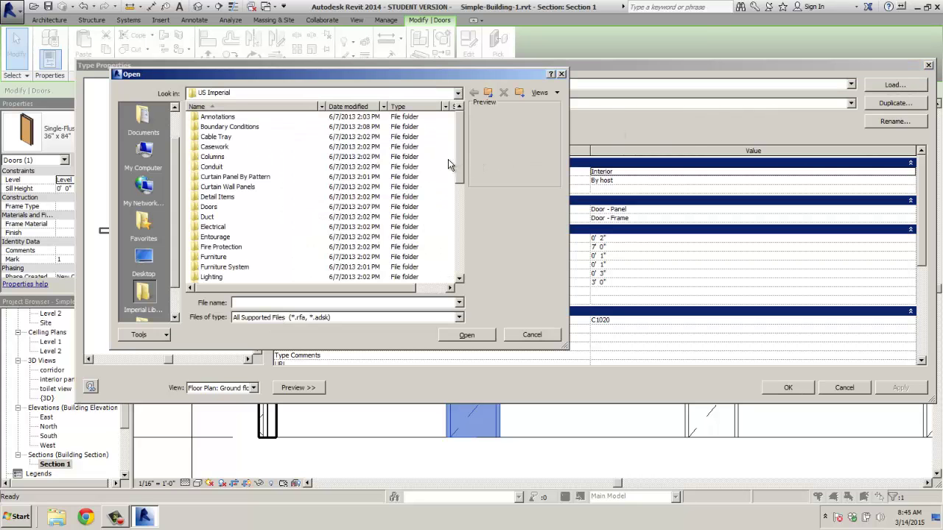
mouse_move(458, 160)
mouse_down()
mouse_move(456, 202)
mouse_move(465, 153)
mouse_up()
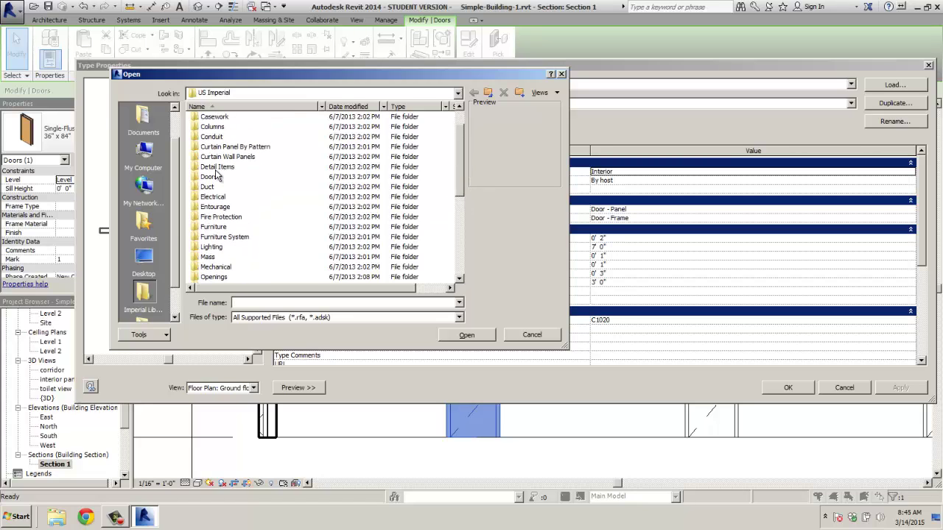
double_click(212, 177)
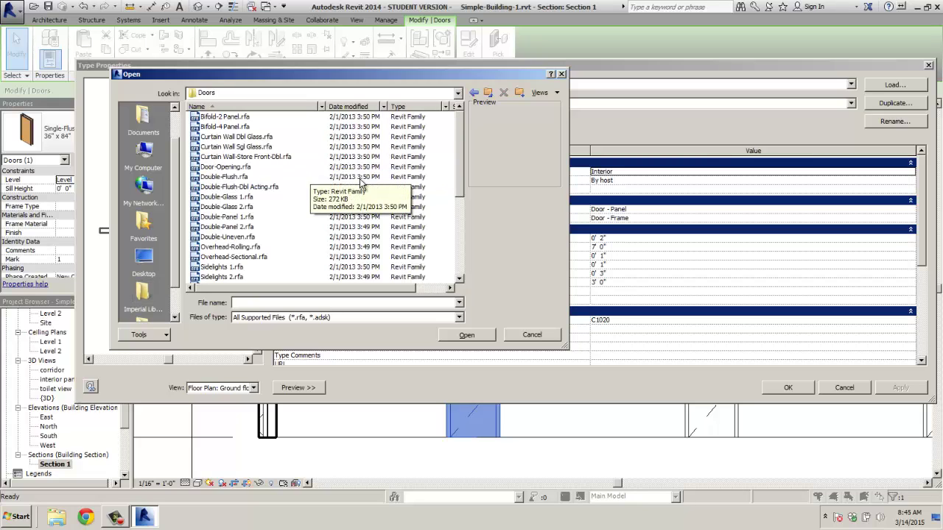
Step: Preview several door families, then load Single-Glass 1 from the Doors folder and apply its 30" x 80" type to the westernmost door
drag(460, 152, 461, 163)
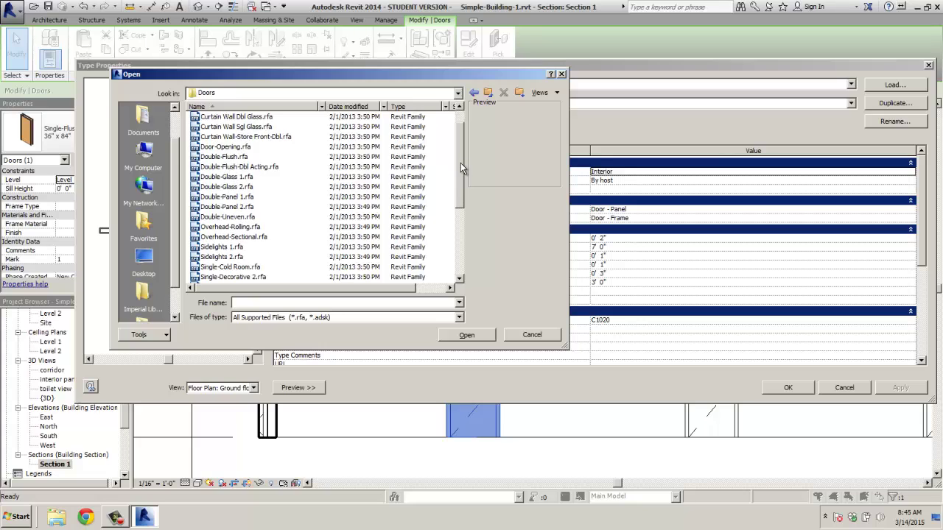
click(219, 188)
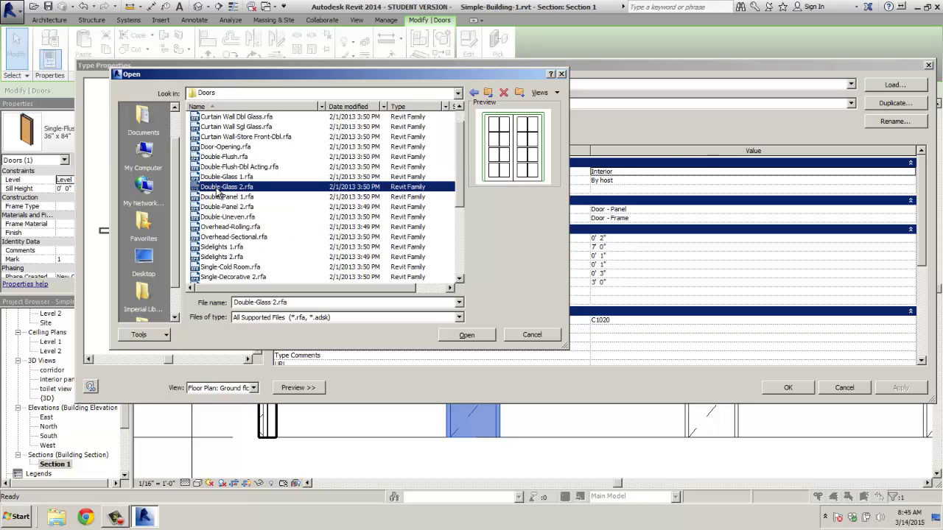
click(219, 178)
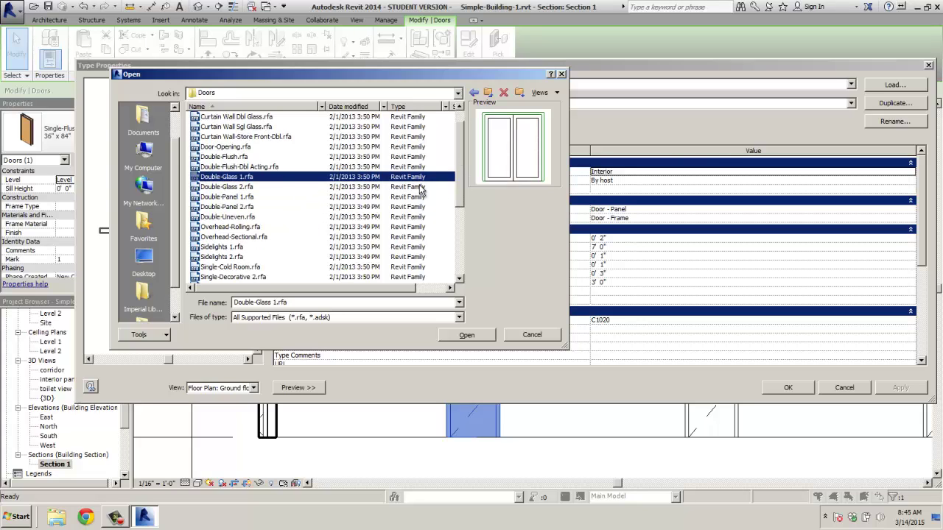
drag(459, 175, 457, 234)
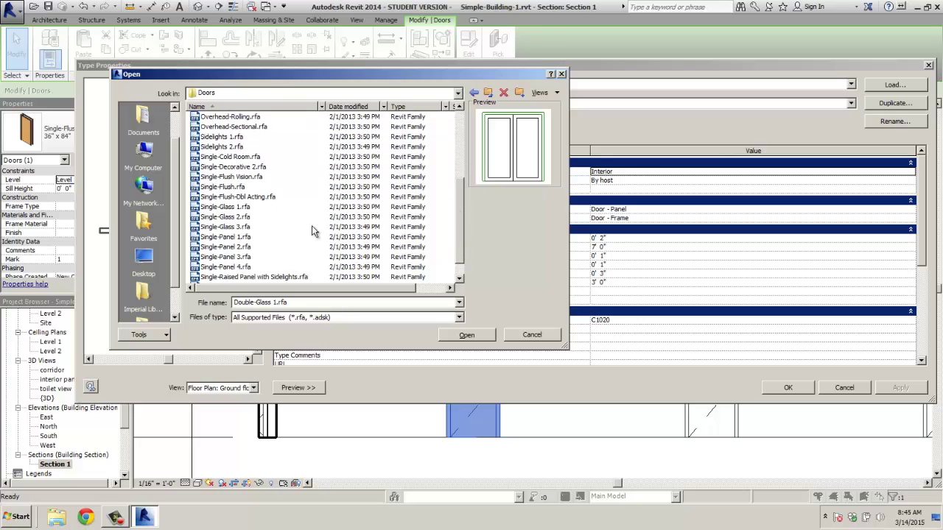
click(229, 229)
click(227, 238)
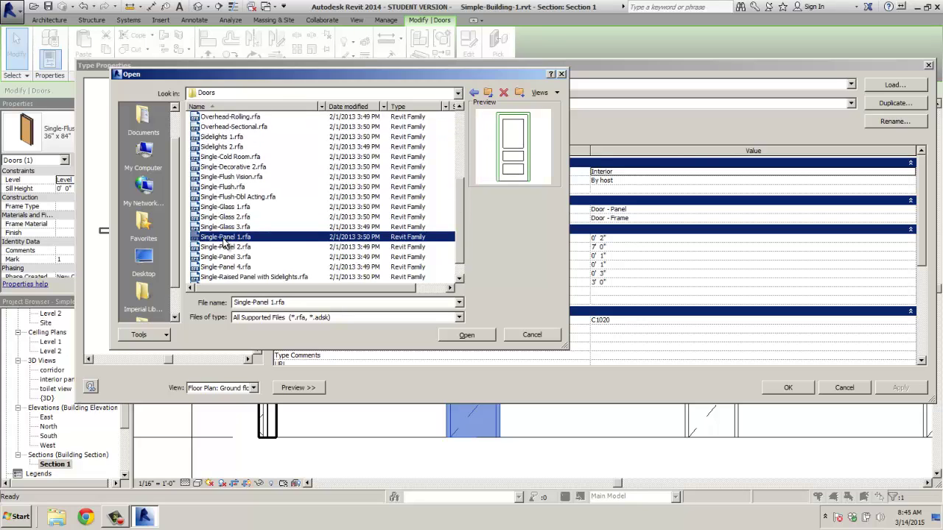
click(224, 208)
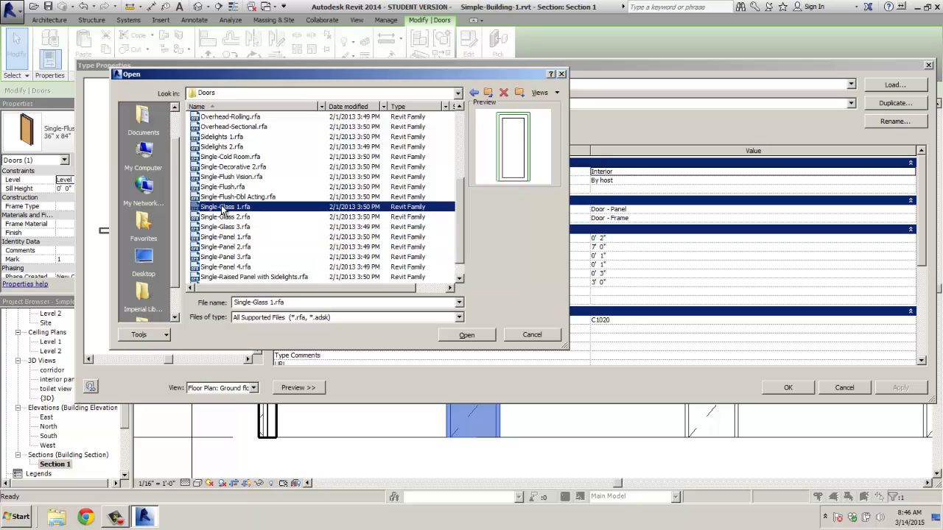
double_click(224, 209)
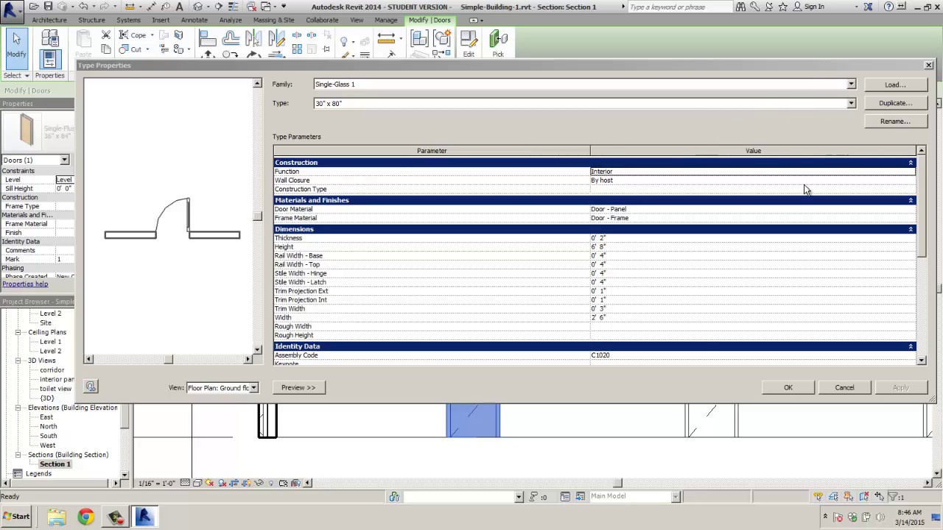
click(808, 385)
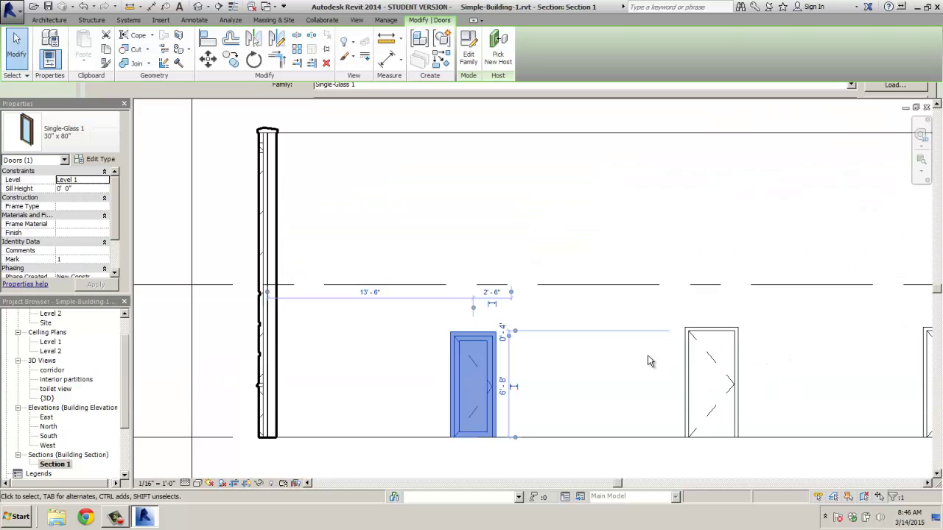
Step: Deselect the door and set the section view's visual style to Realistic
click(338, 449)
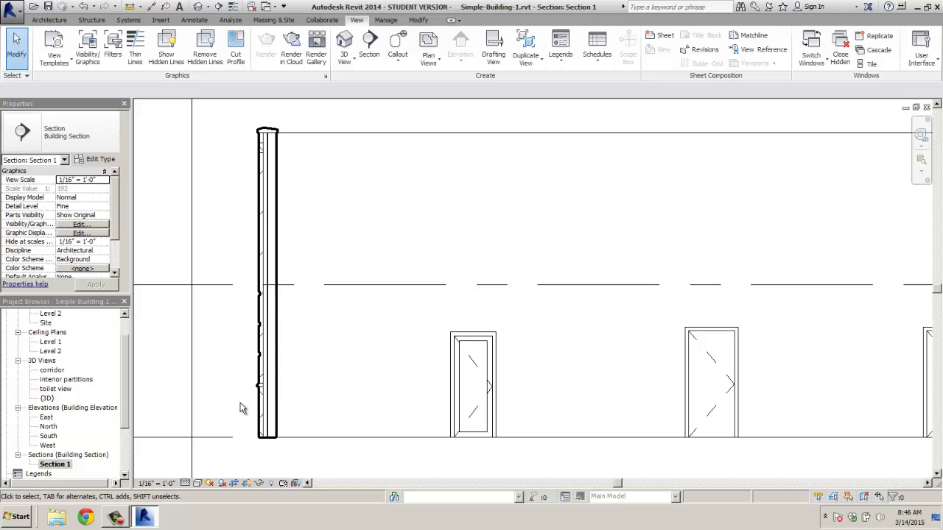
click(199, 483)
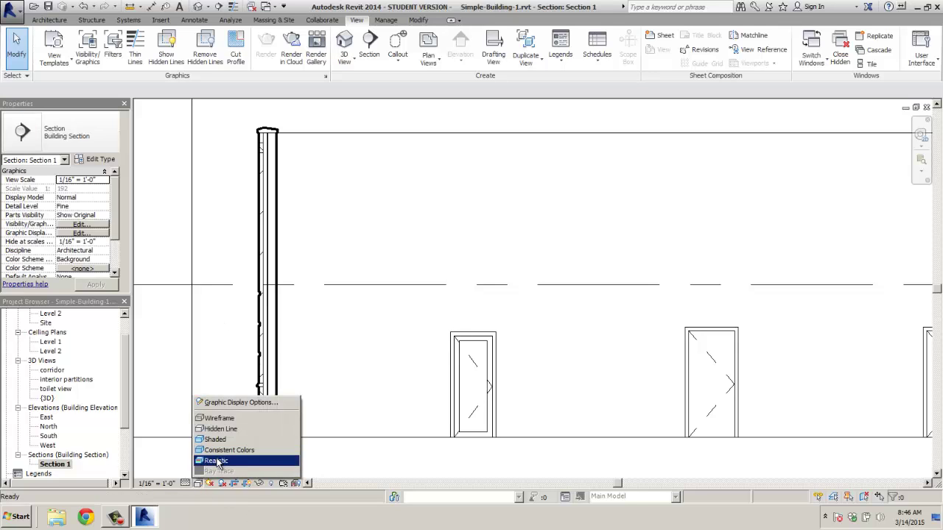
click(236, 449)
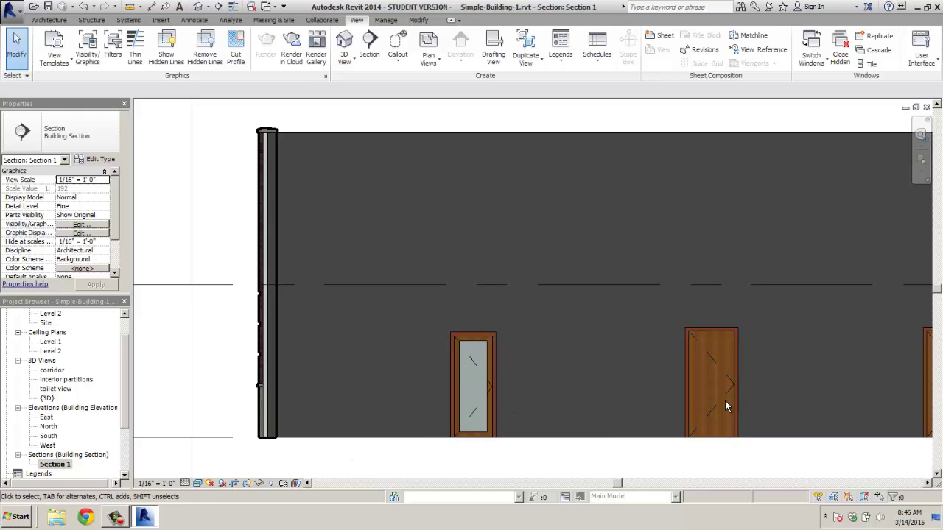
Step: Check the westernmost glass door's type properties and the list of door types available for it
click(483, 348)
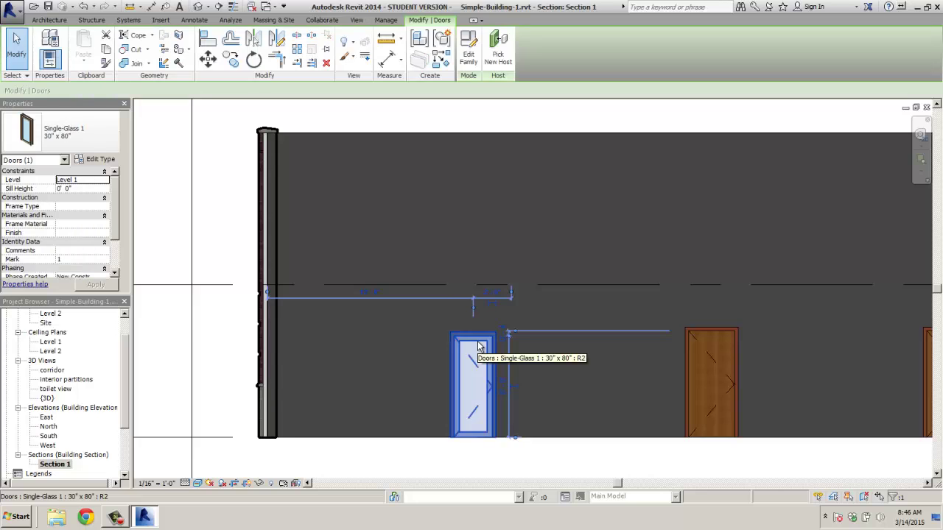
click(96, 161)
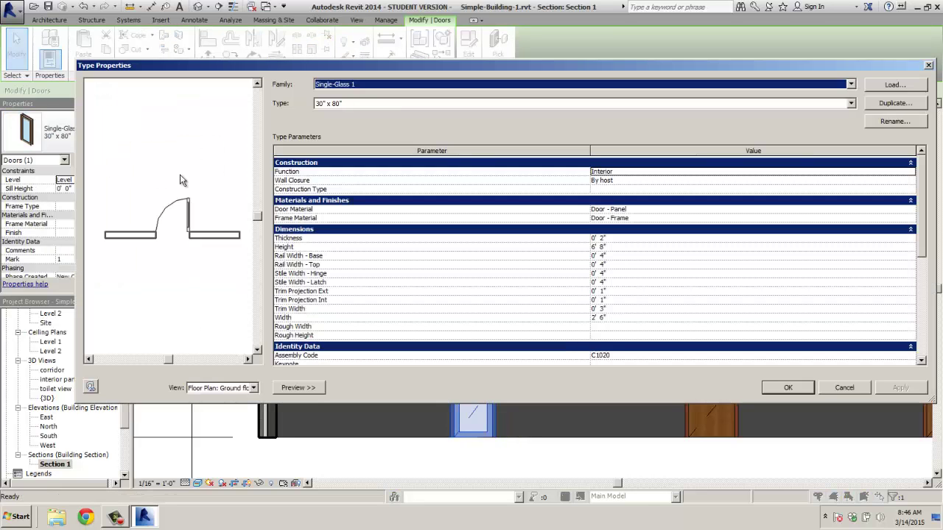
click(844, 388)
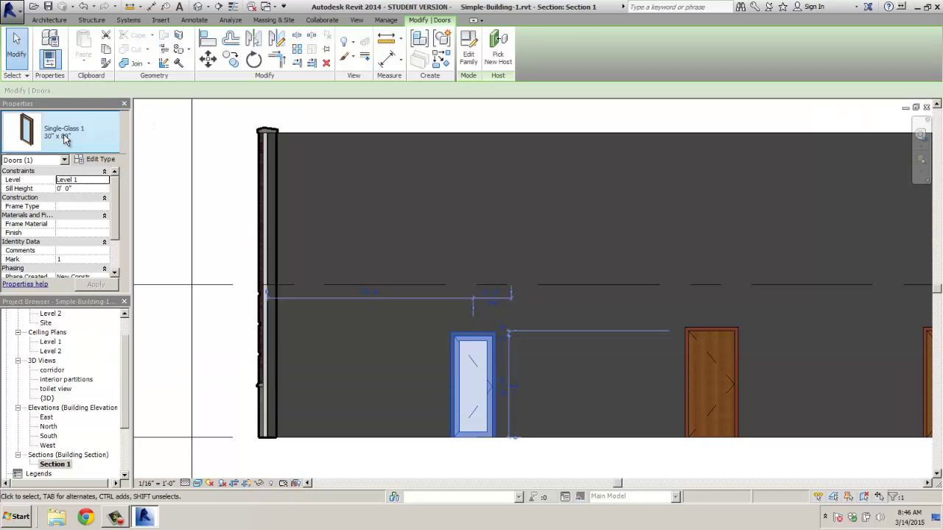
click(66, 138)
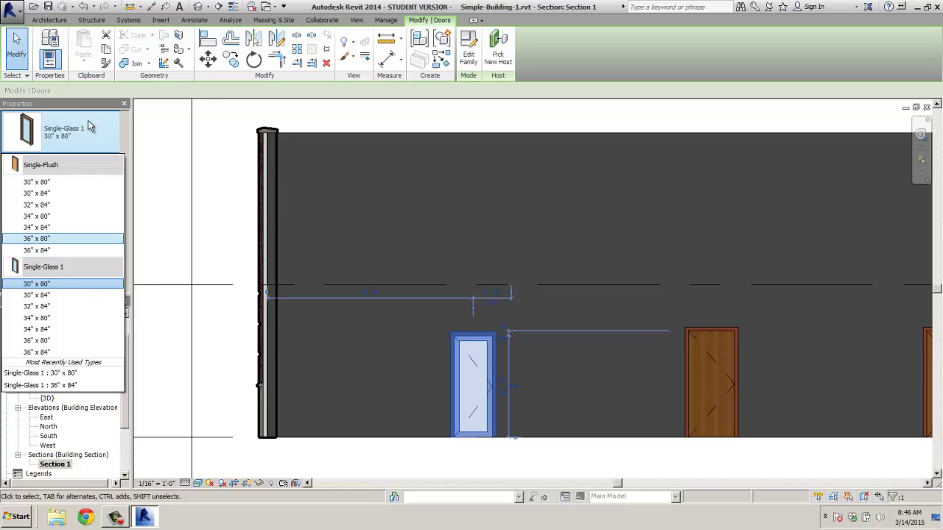
click(466, 51)
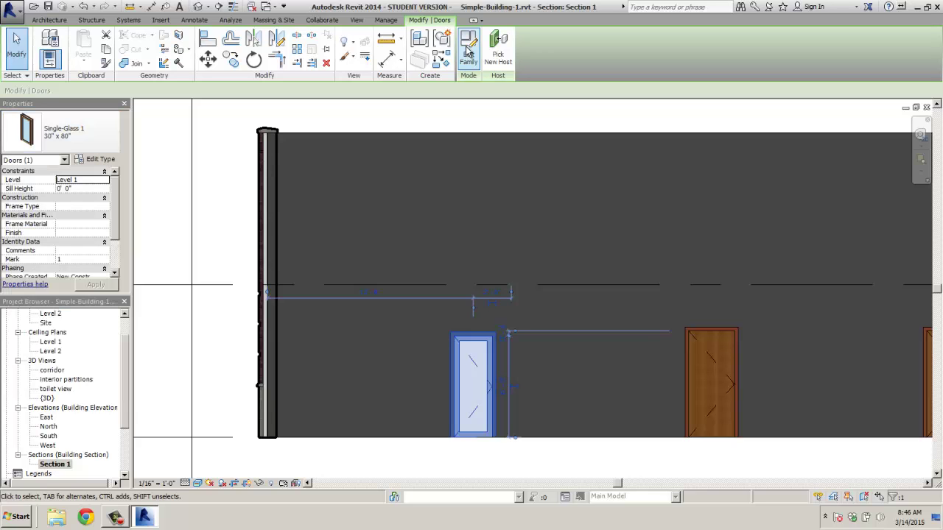
Step: Reopen the glass door's type properties and load the Single-Glass 1 family from the Doors folder again
click(101, 160)
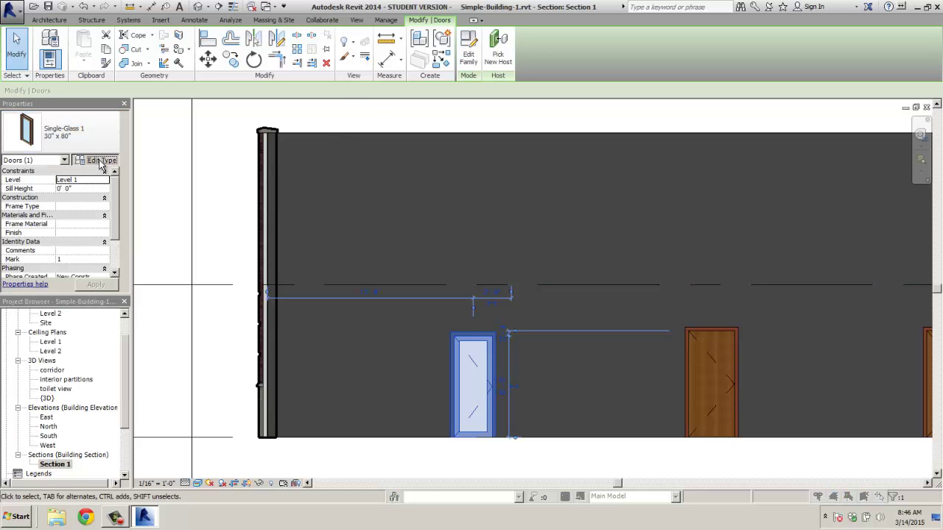
click(923, 85)
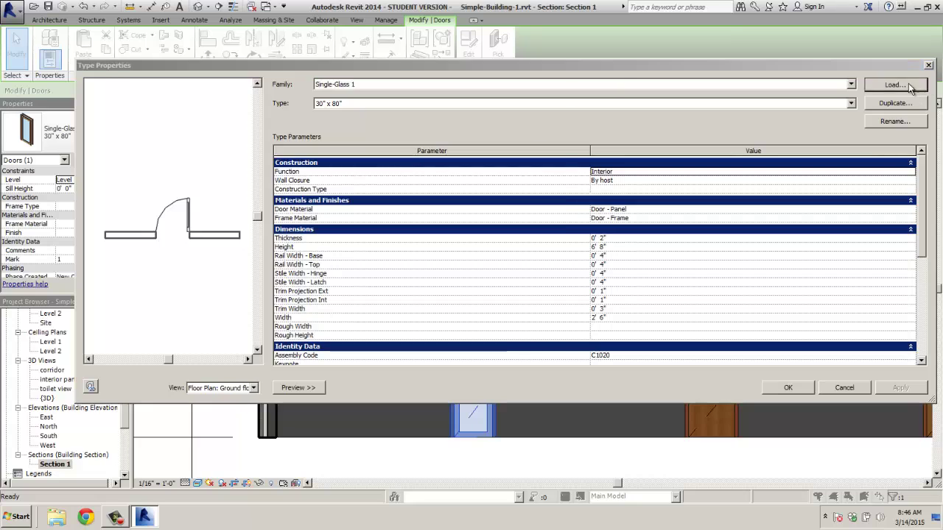
drag(458, 168, 447, 226)
double_click(224, 166)
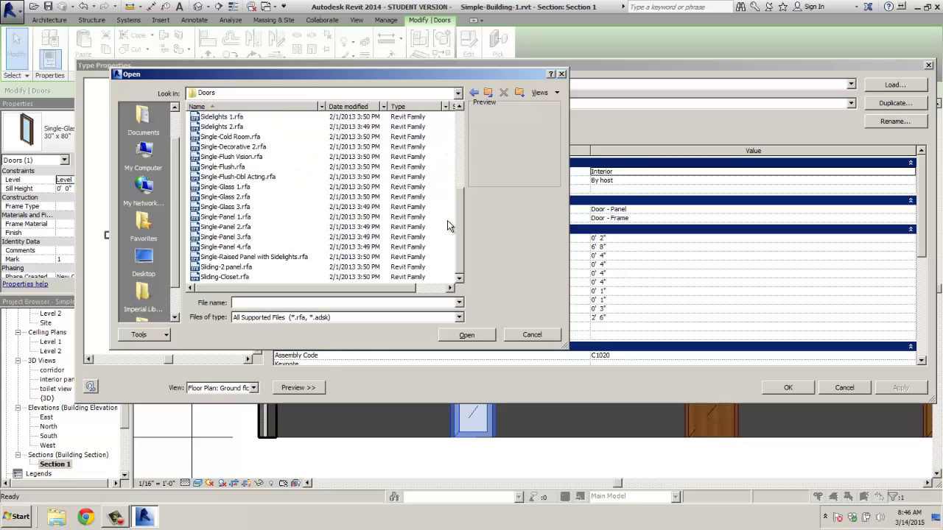
click(216, 189)
double_click(215, 188)
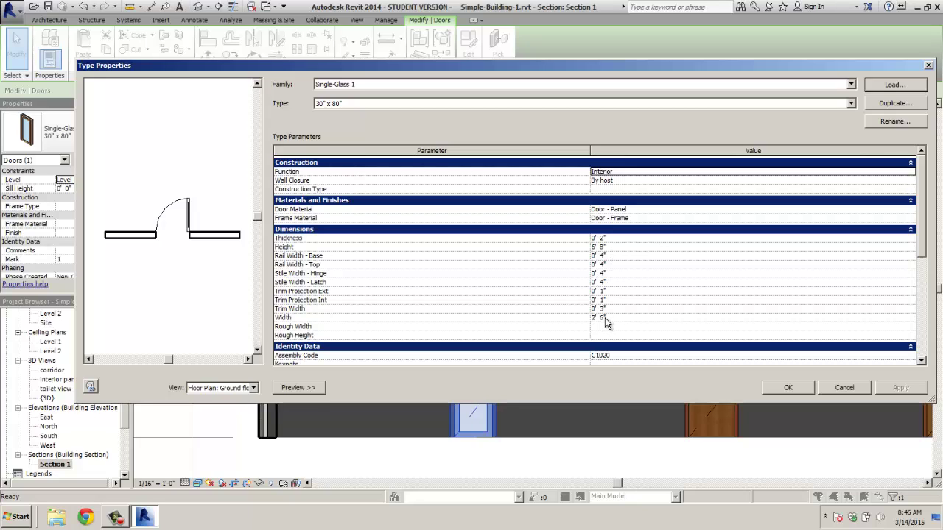
Step: Change the westernmost glass door to the 36" x 84" type and deselect it
click(851, 104)
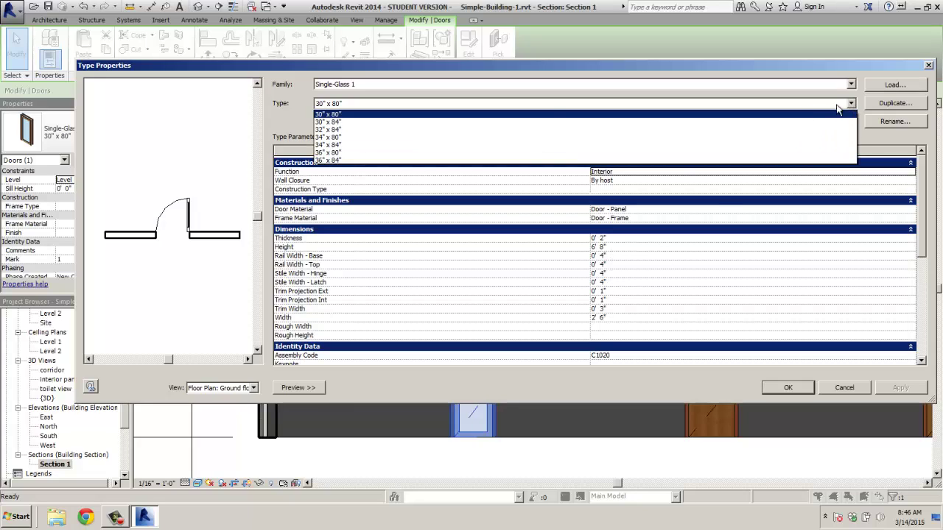
click(391, 160)
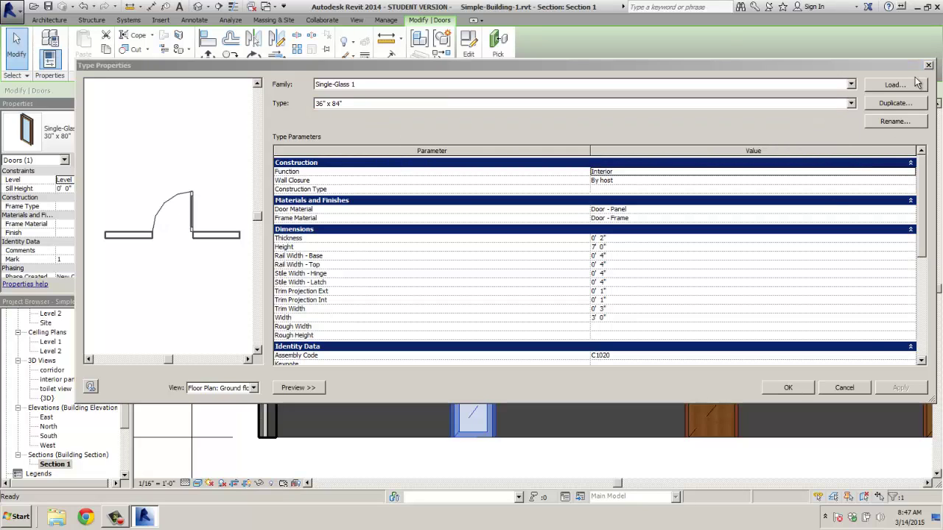
click(794, 392)
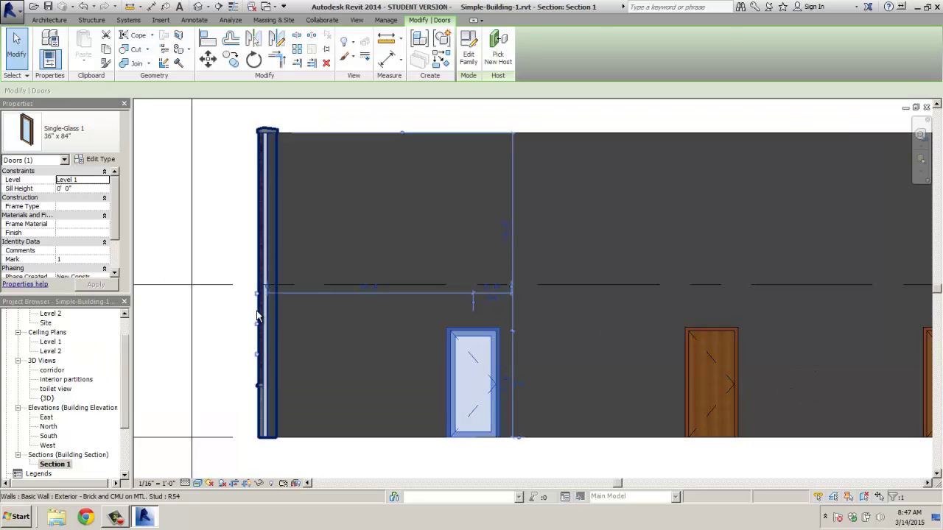
click(232, 332)
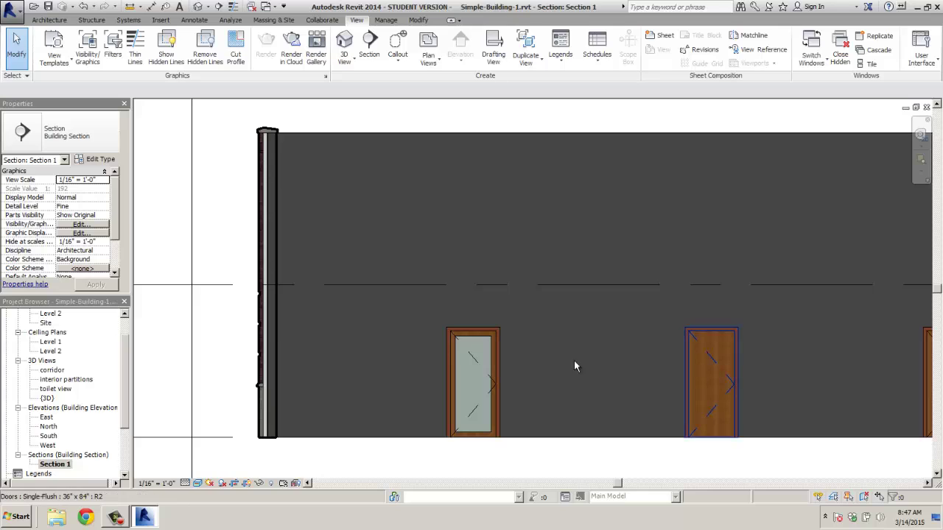
Step: Open the Level 1 floor plan view
scroll(218, 317, down, 2)
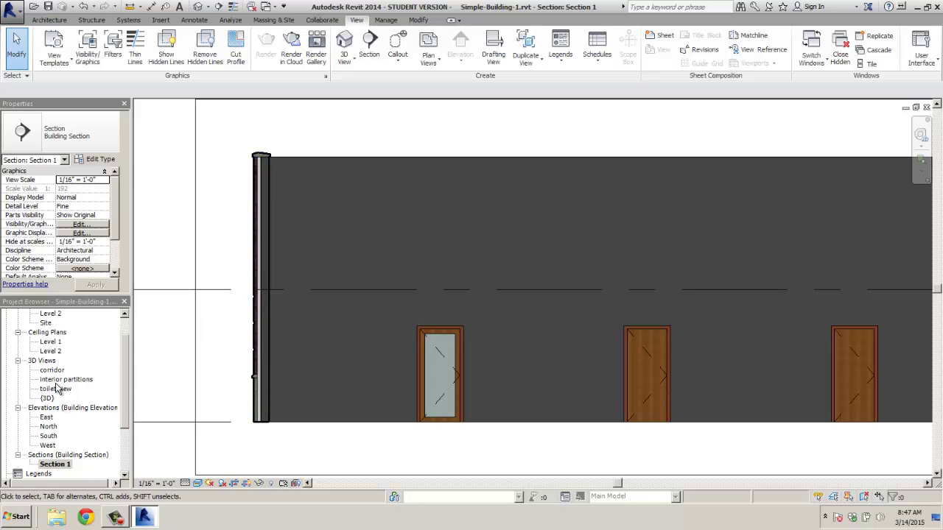
scroll(126, 376, up, 1)
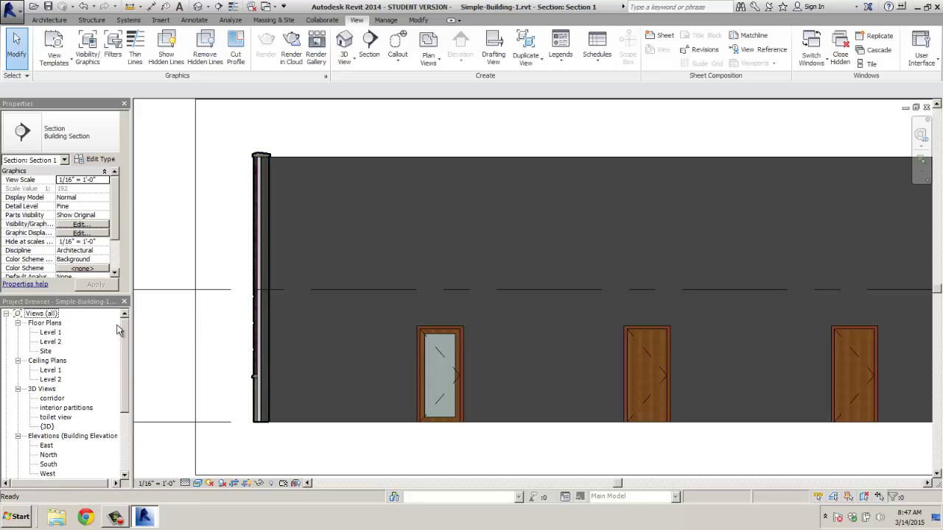
double_click(49, 333)
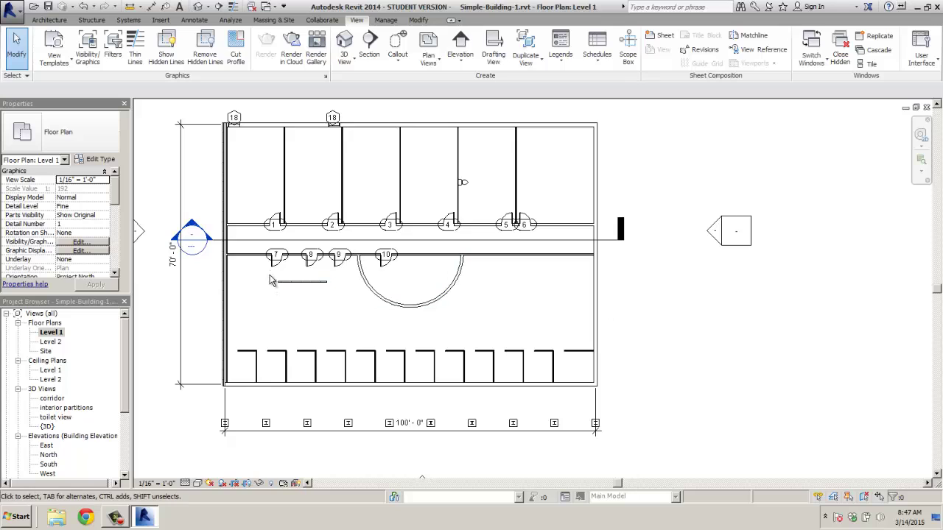
Step: Select door 1 on the corridor's north wall and review its instance properties, including the Comments and phasing parameters
click(281, 255)
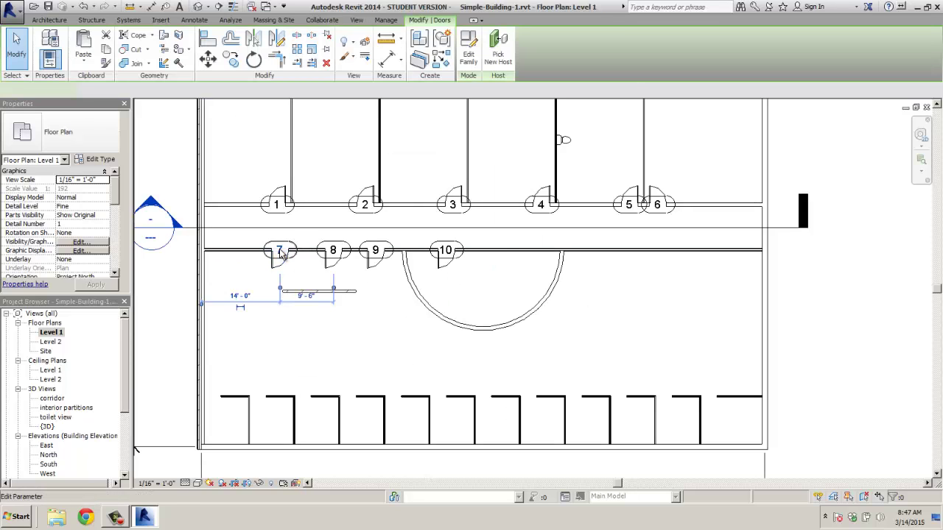
click(276, 209)
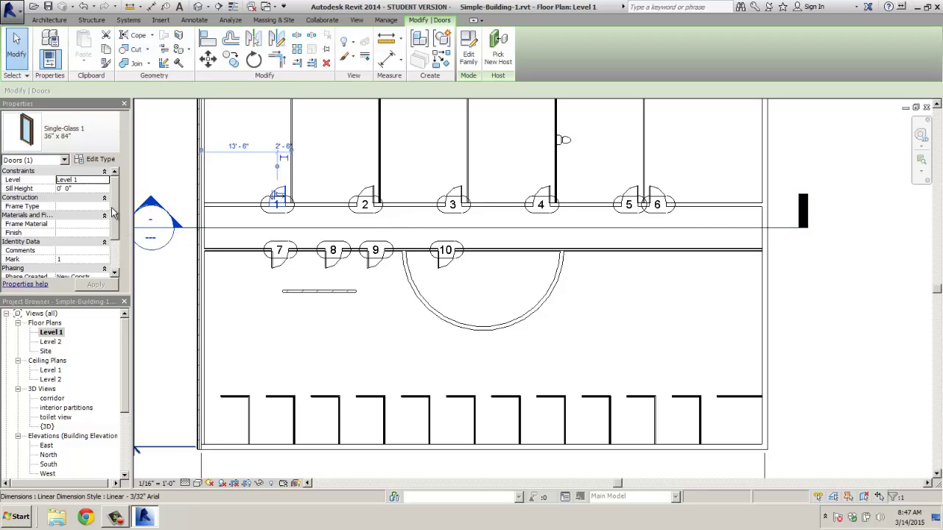
drag(111, 206, 114, 240)
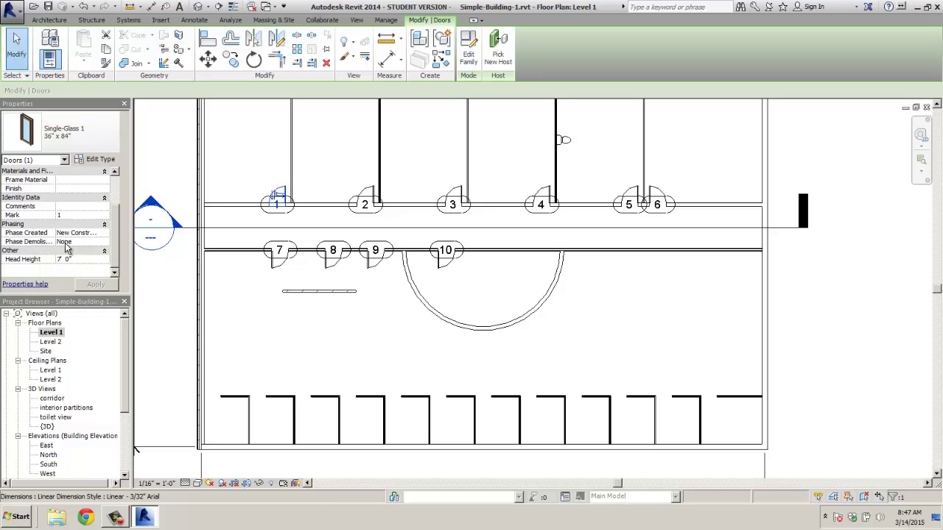
click(76, 206)
click(105, 208)
click(116, 217)
scroll(118, 217, up, 2)
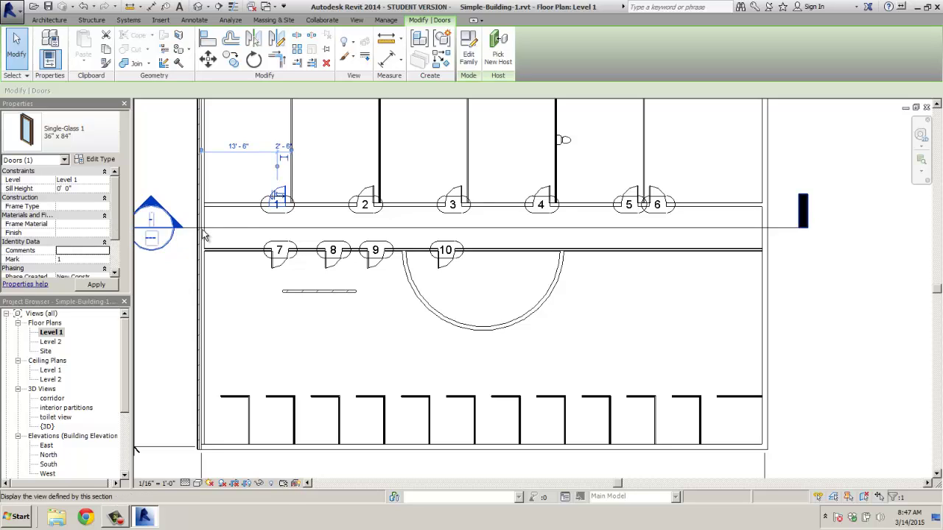
Step: Set the distance from door 1 to the partition just east of it to 3'
click(285, 149)
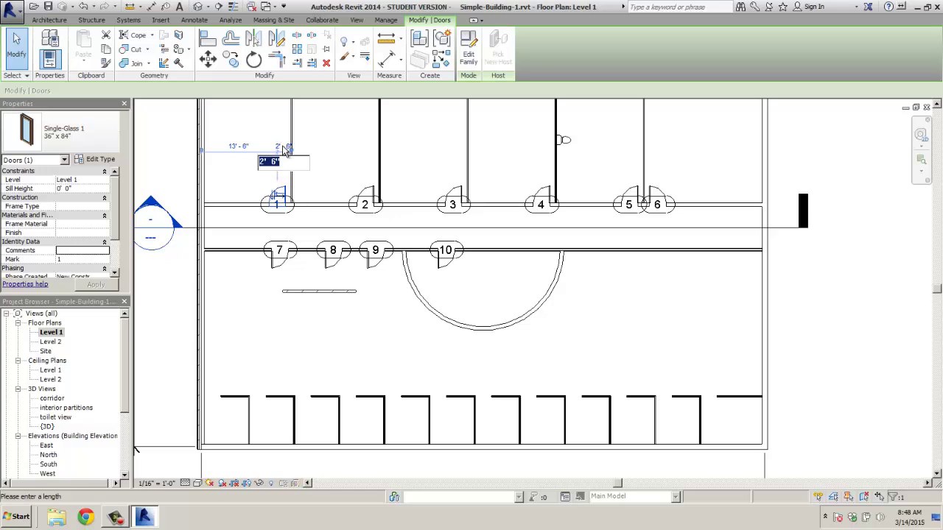
text(3)
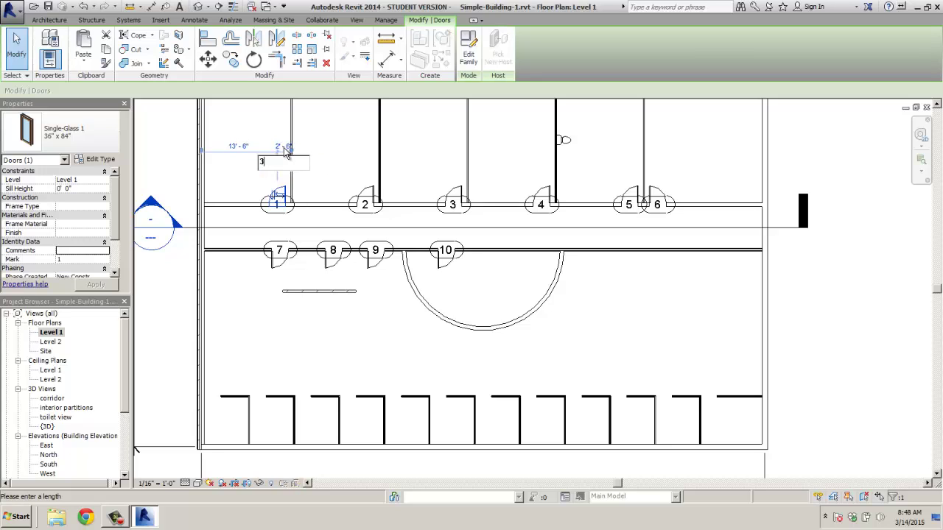
key(Return)
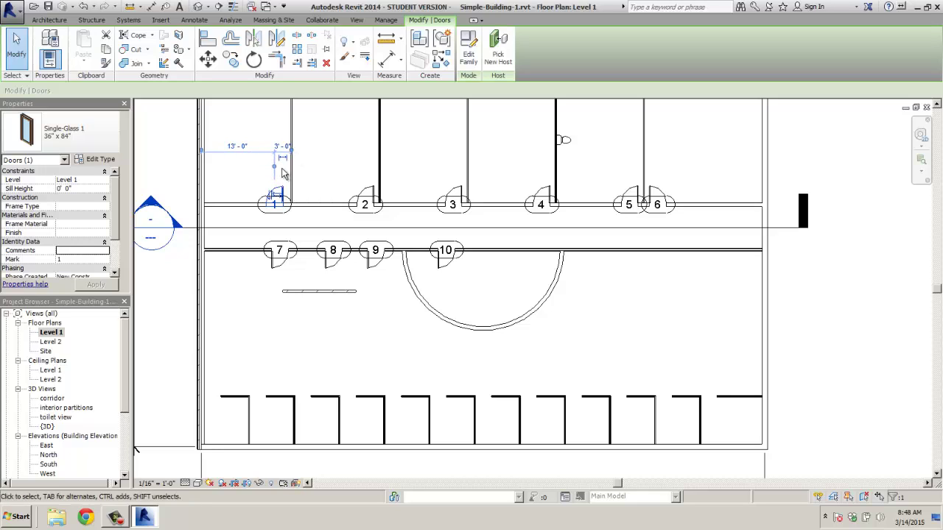
Step: Set the distance from door 1 to the partition just east of it to 5' and deselect the door
drag(274, 165, 275, 205)
click(283, 147)
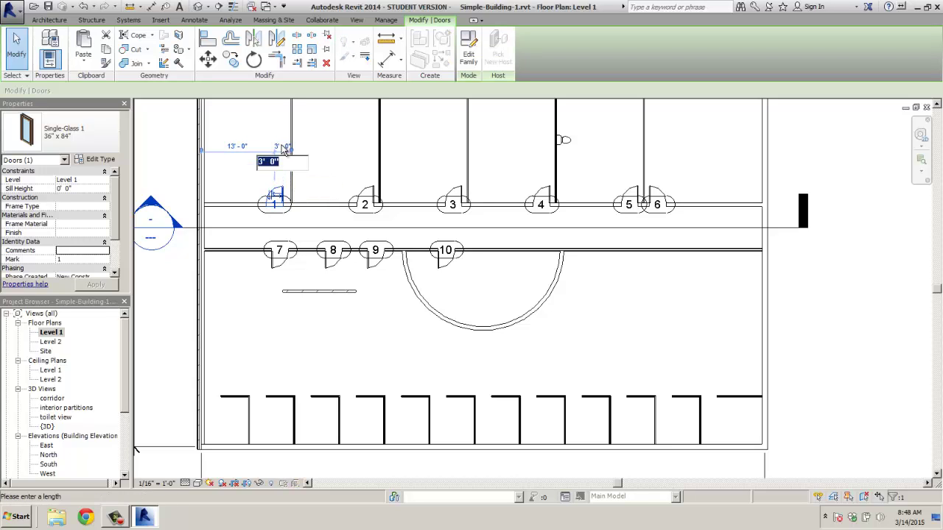
text(5)
key(Return)
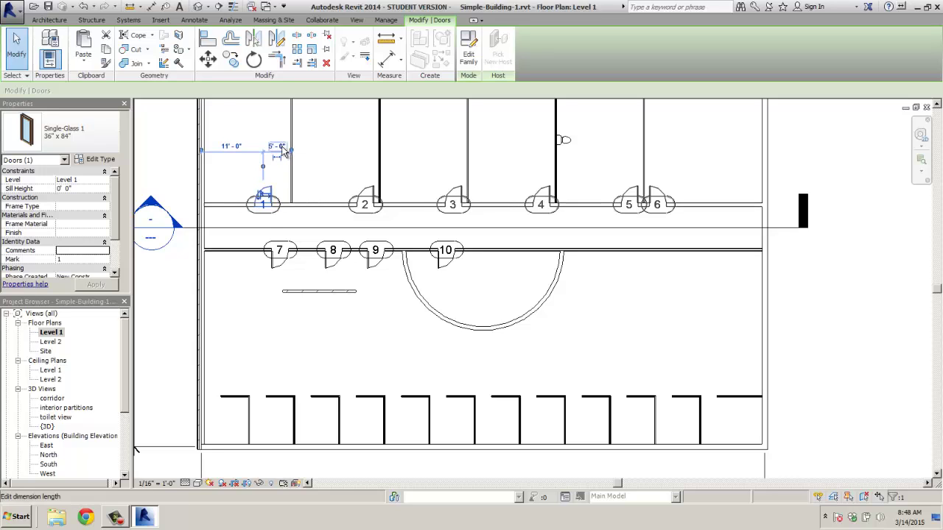
click(316, 179)
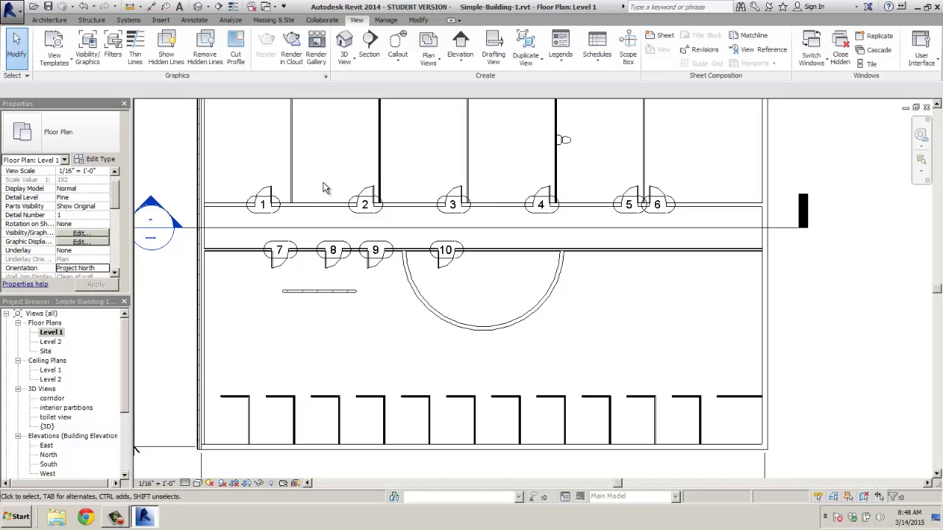
Step: Copy the toilet in the room east of door 4 to a spot just south of the original along the same partition
click(566, 141)
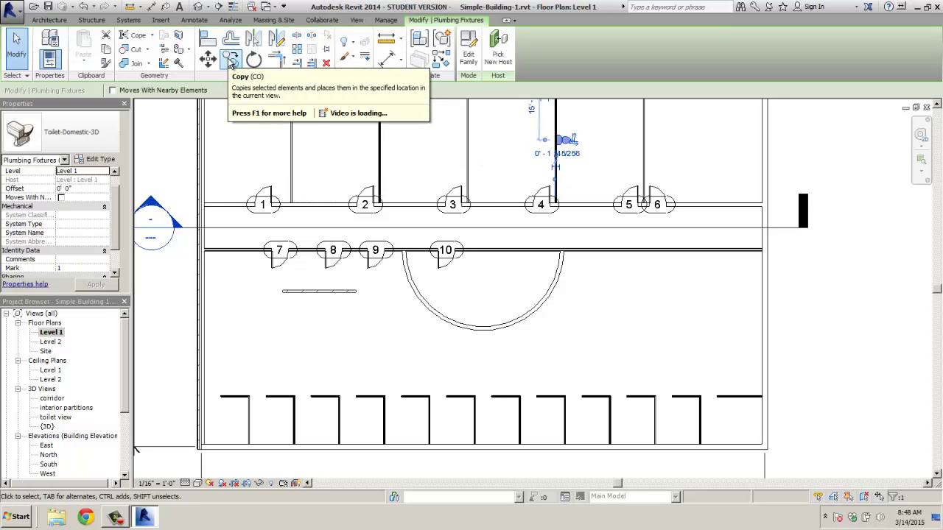
click(231, 60)
click(561, 142)
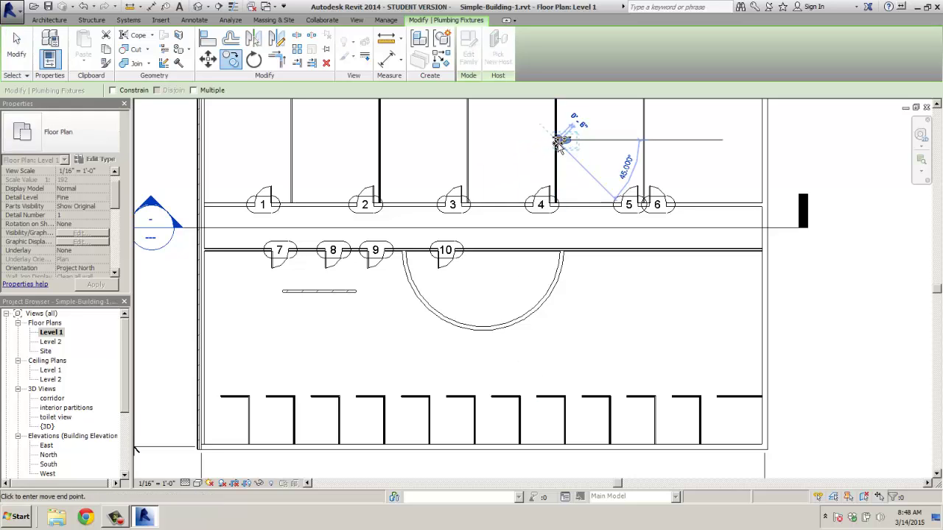
click(563, 162)
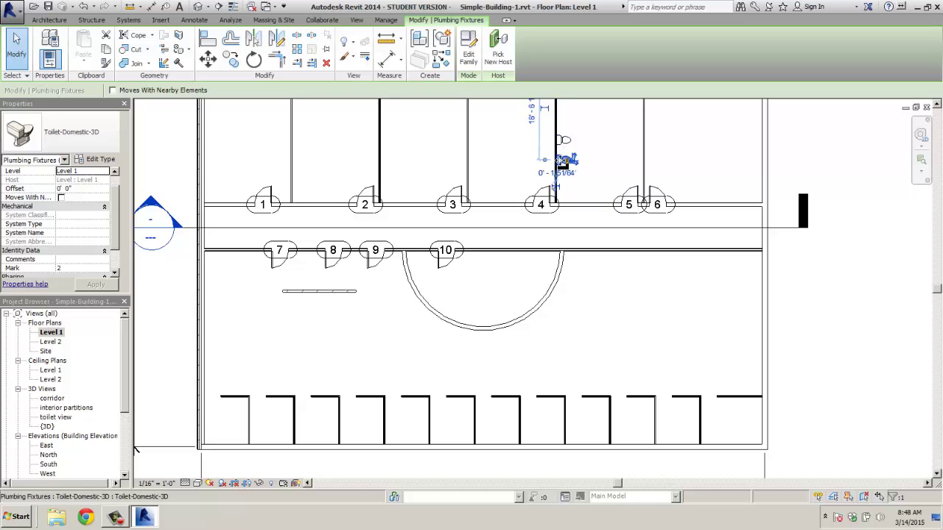
Step: Copy the southern toilet to a spot just north of the original toilet, making a row of three along the partition
key(c)
key(o)
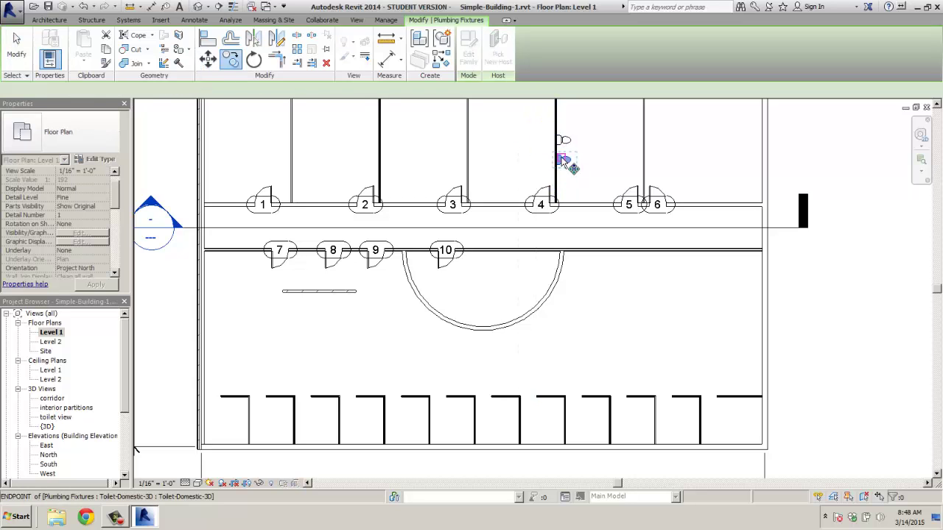
click(563, 161)
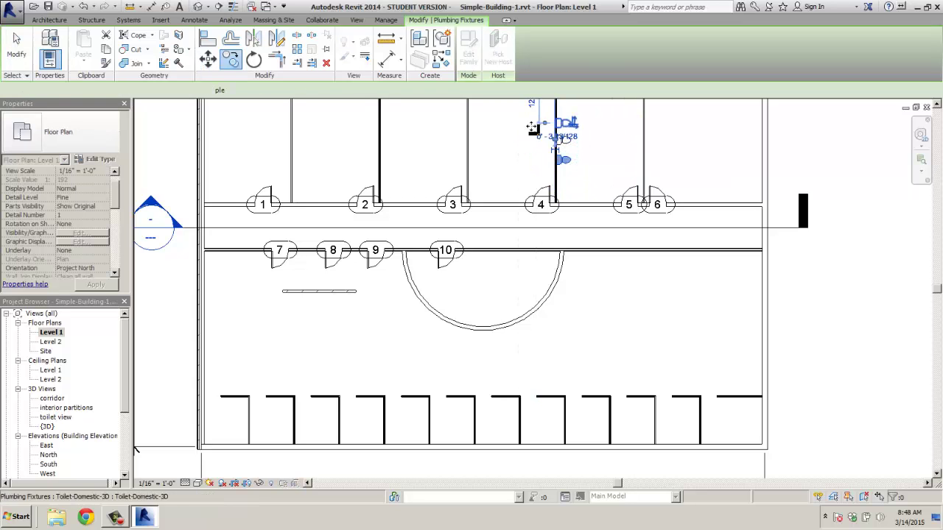
click(532, 129)
key(Escape)
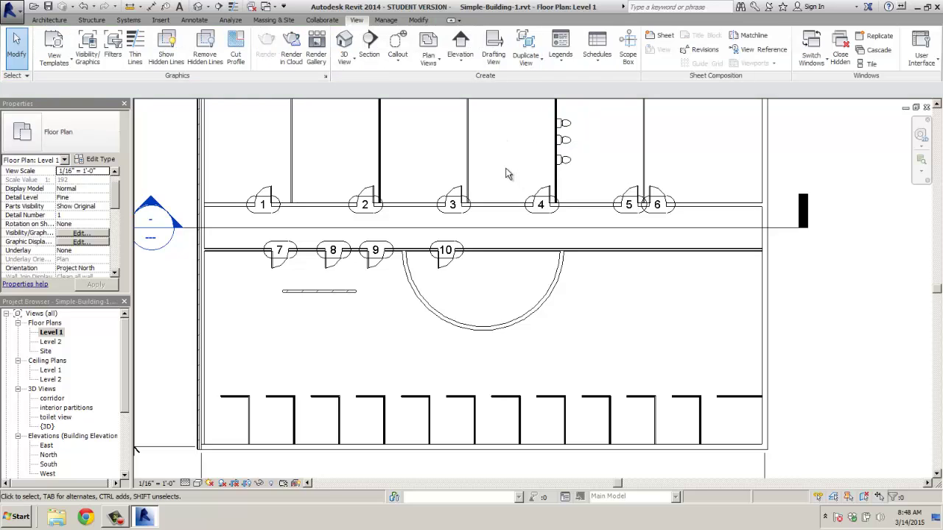
Step: Check the copied toilets in the toilet view 3D view and on sheet A102
scroll(126, 380, down, 1)
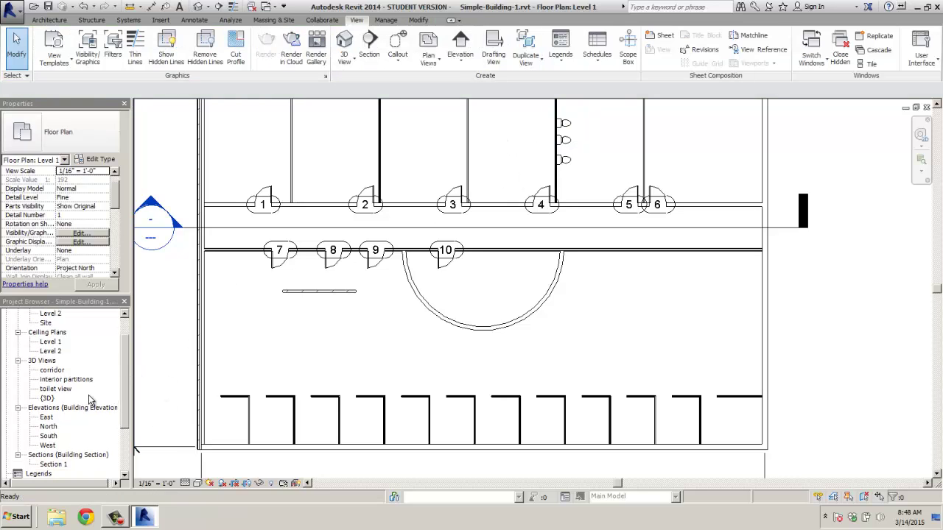
double_click(56, 388)
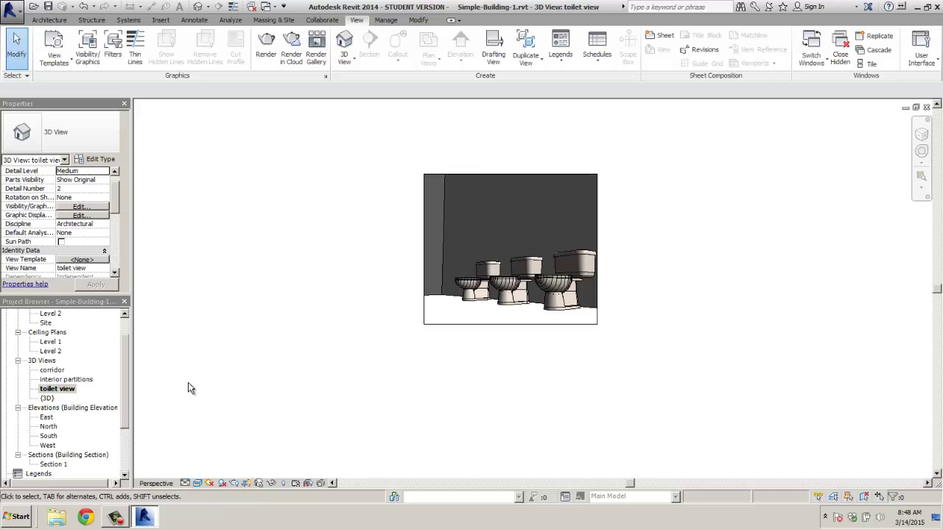
scroll(559, 251, up, 2)
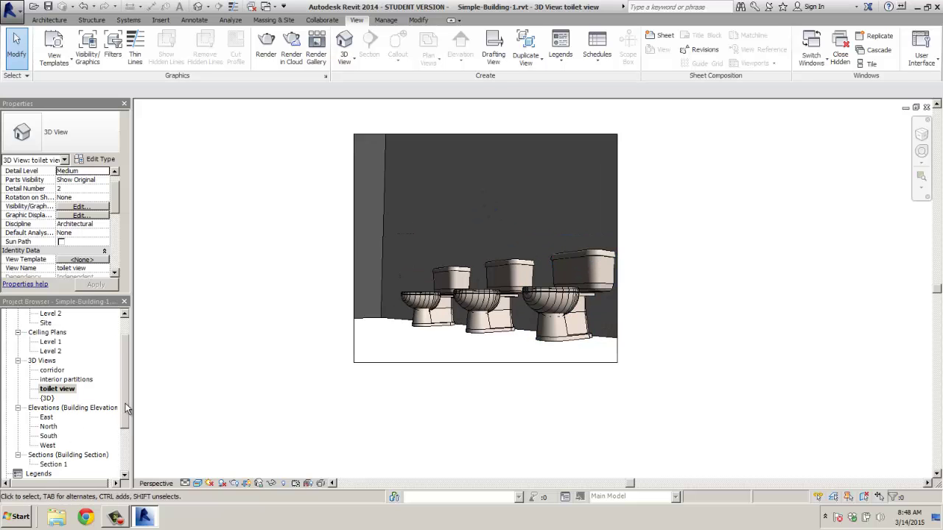
scroll(88, 420, down, 3)
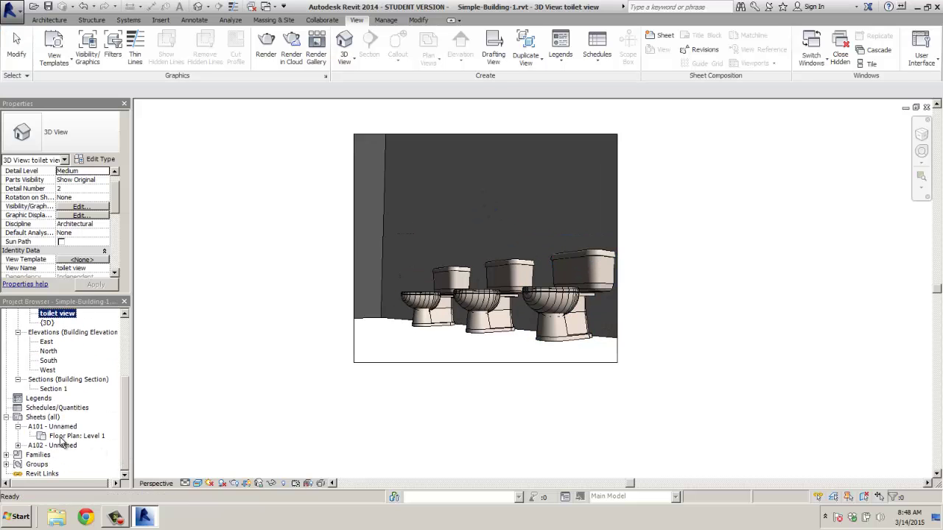
double_click(56, 444)
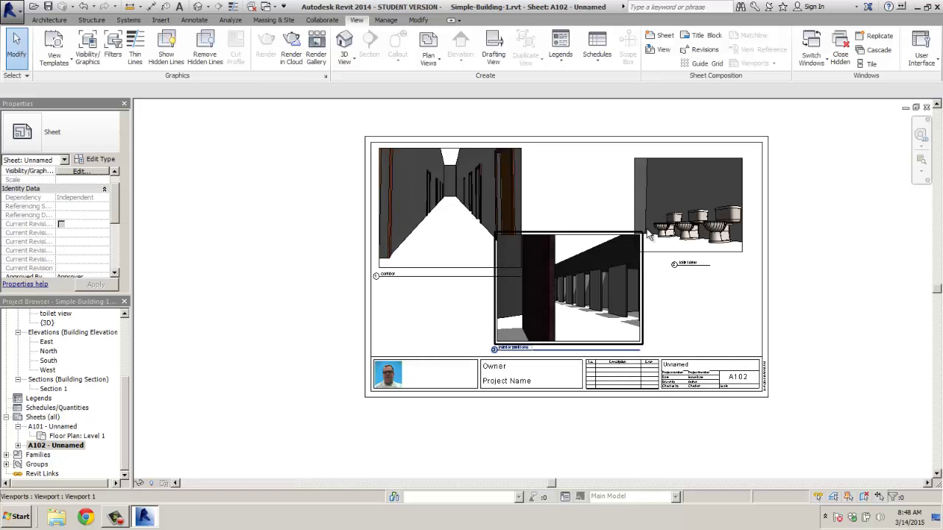
scroll(728, 189, up, 2)
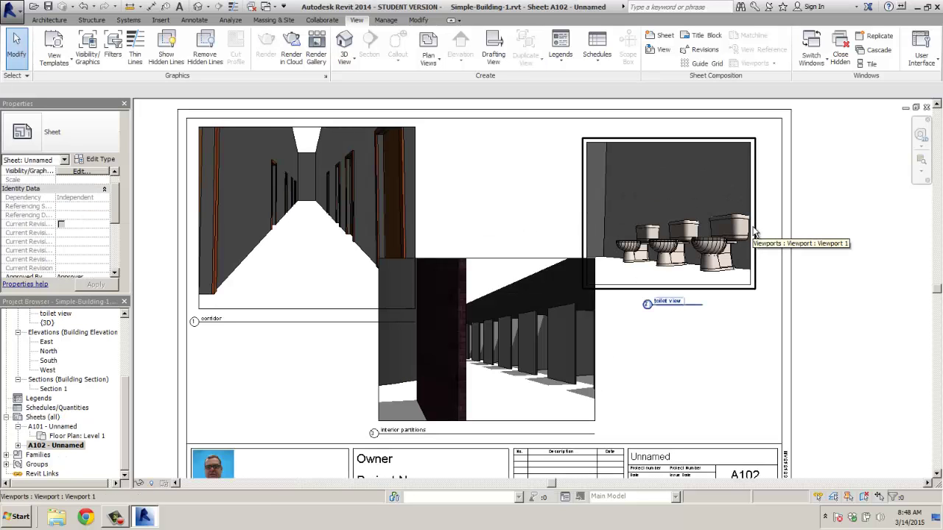
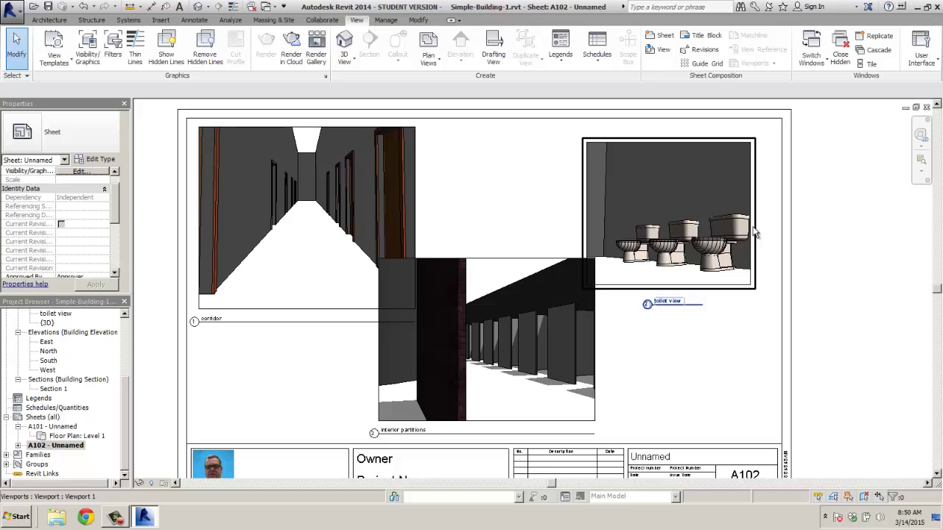
Step: Create a new sheet with the D 22 x 34 Horizontal title block, loading it from the Titleblocks library folder
click(127, 422)
click(37, 416)
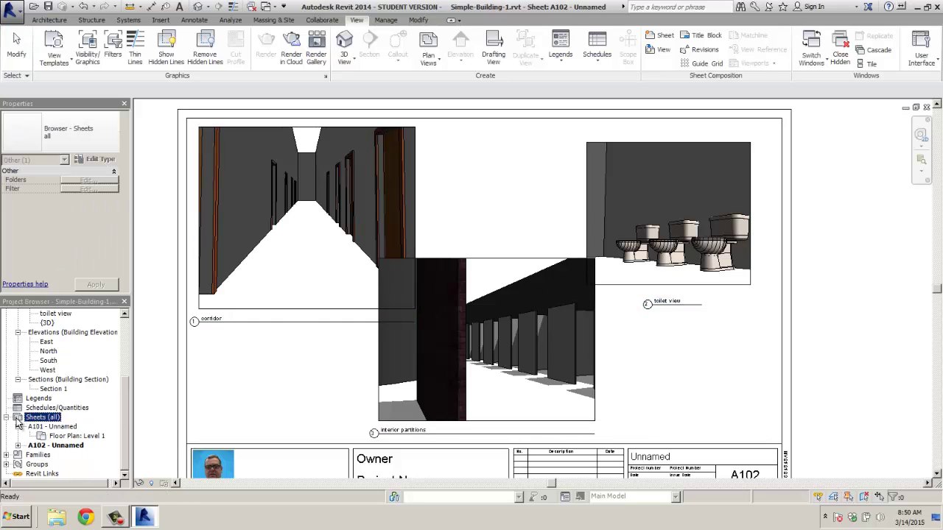
double_click(34, 417)
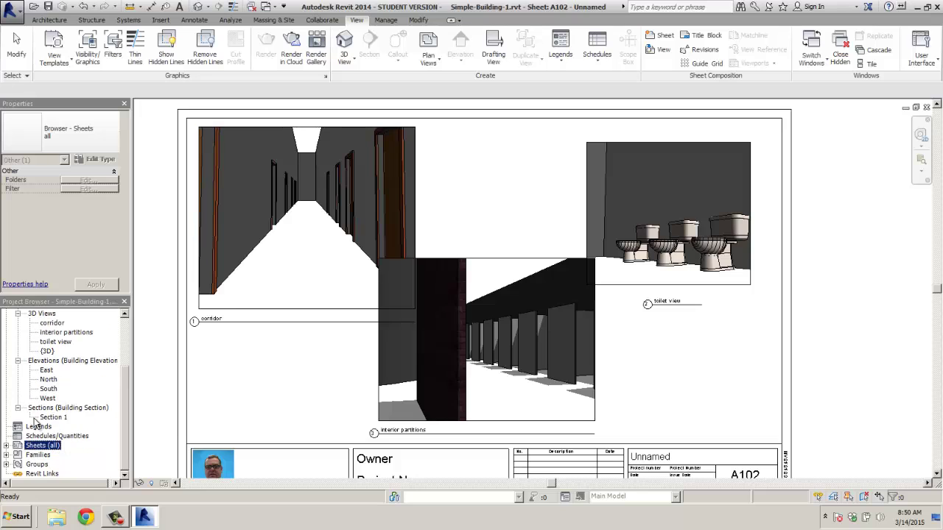
click(7, 446)
right_click(42, 447)
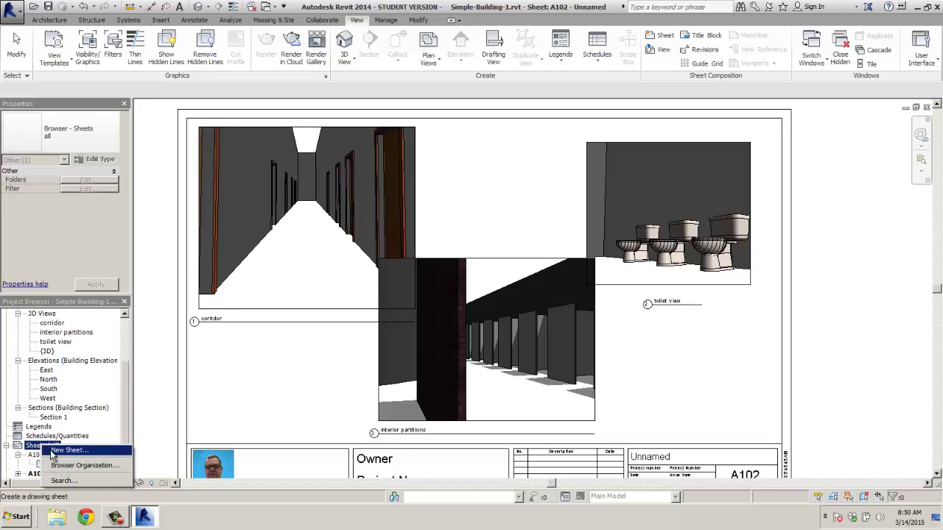
click(59, 453)
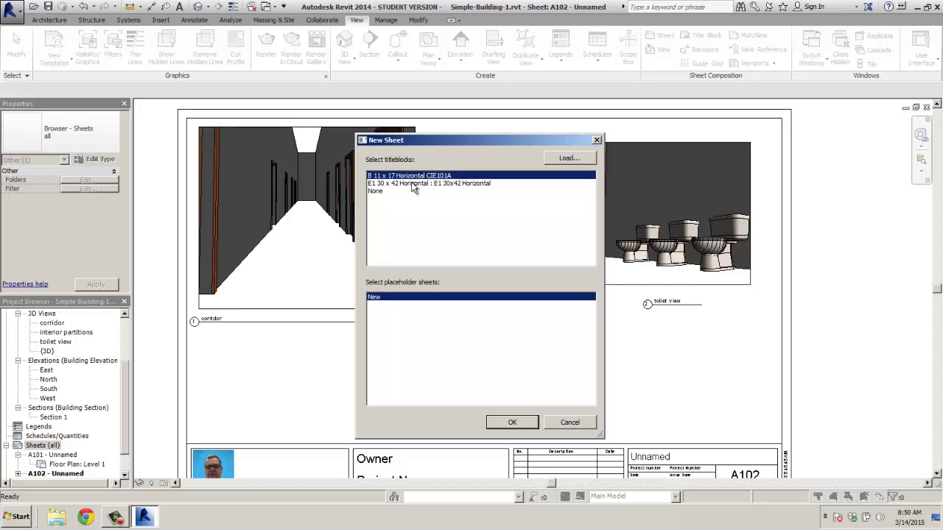
click(413, 183)
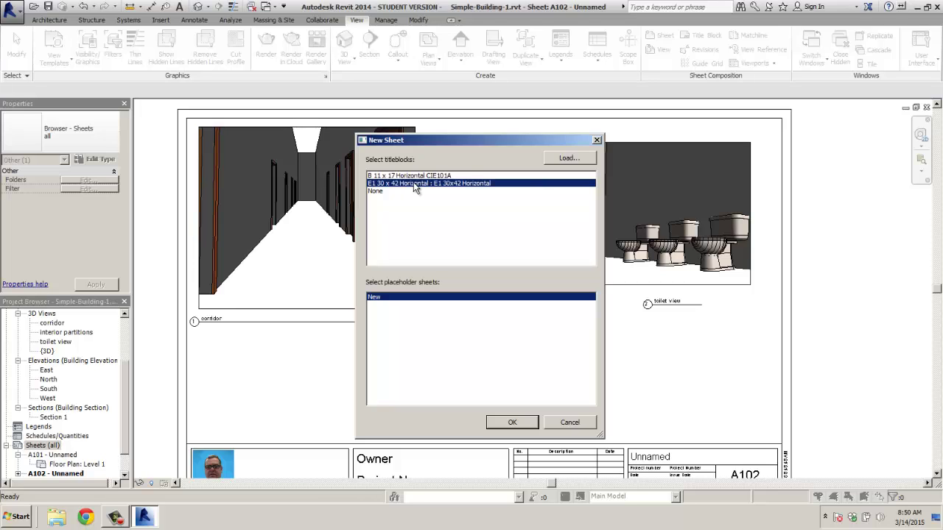
click(565, 157)
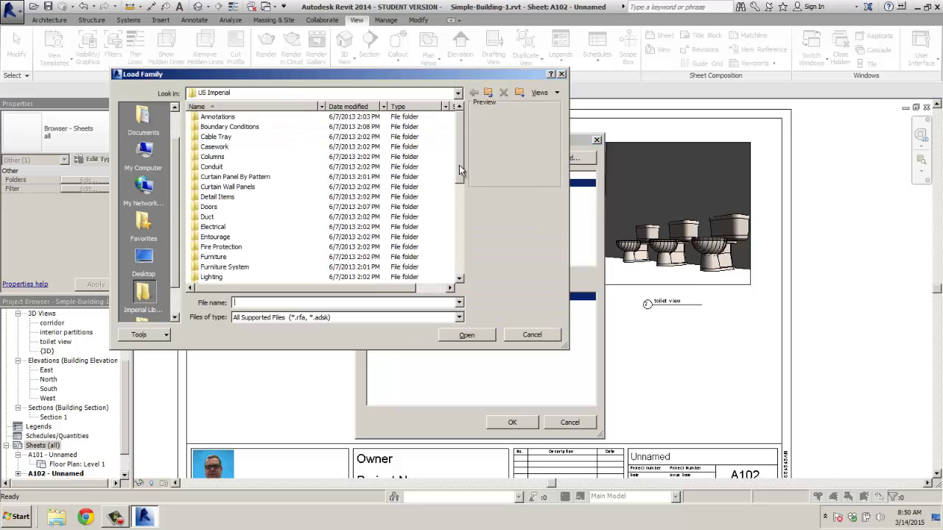
drag(459, 165, 466, 283)
double_click(216, 268)
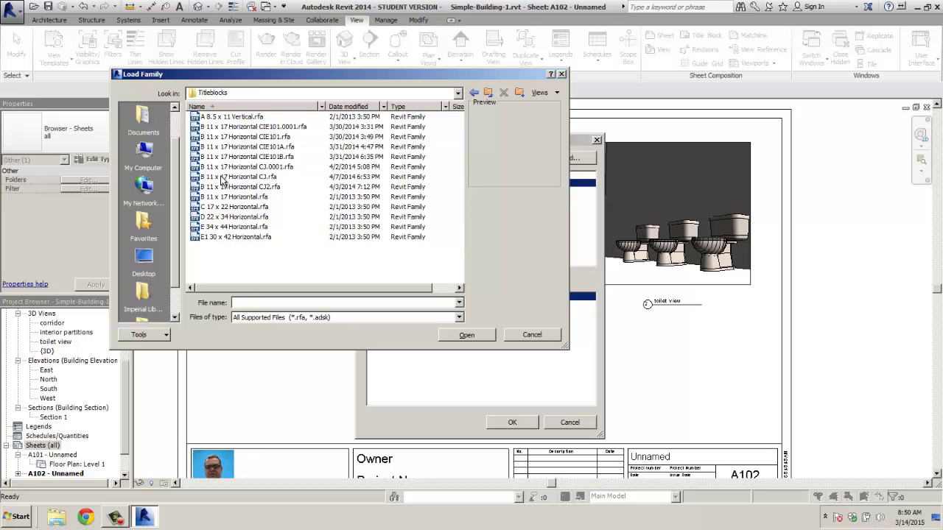
double_click(232, 224)
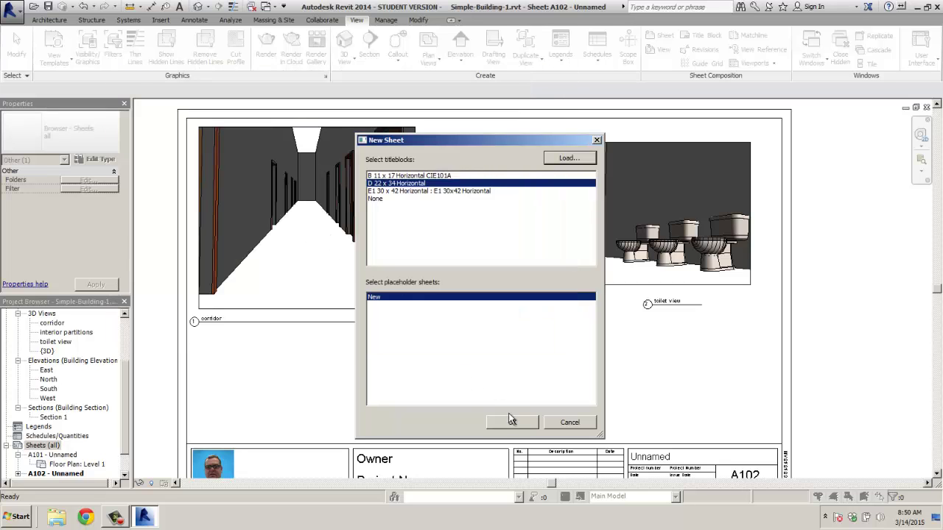
click(512, 422)
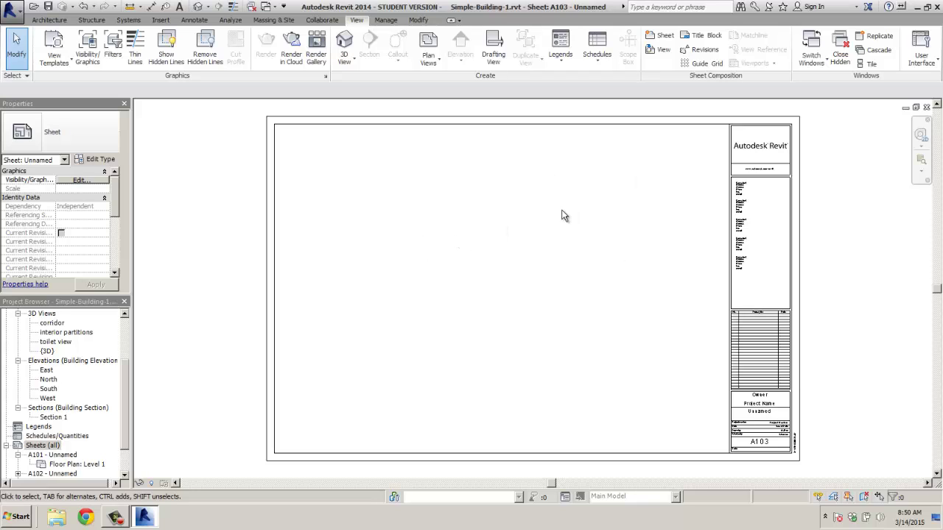
Step: Set the owner to "me" and the project name to "first drawing" in the title block of sheet A103
click(759, 401)
click(759, 400)
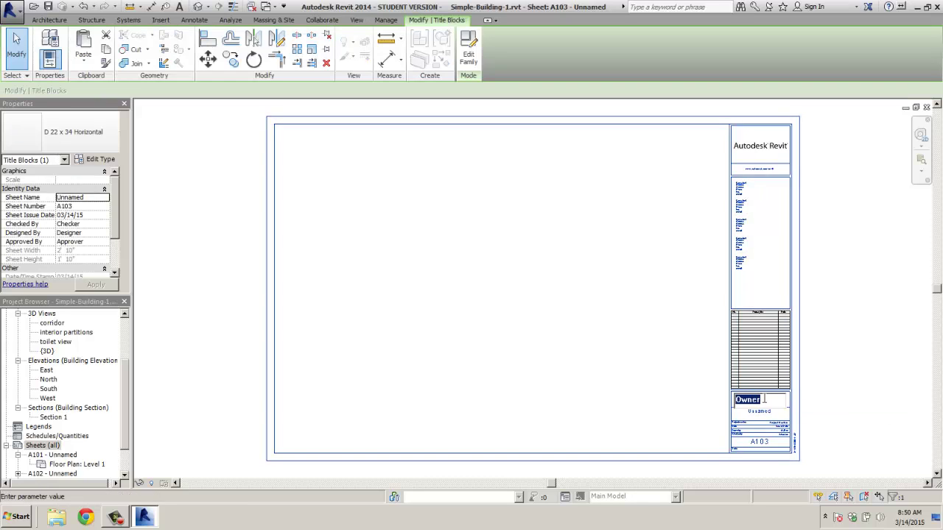
text(me)
key(Return)
click(759, 399)
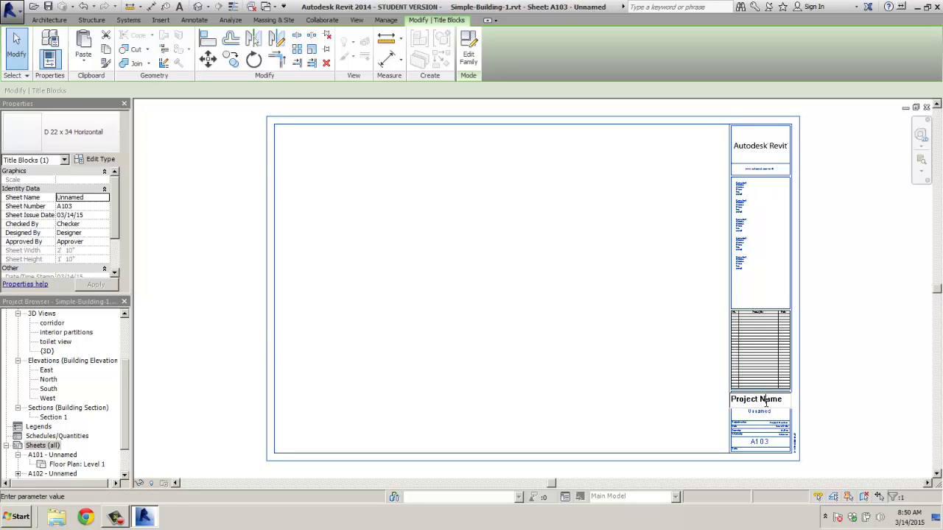
drag(782, 399, 715, 408)
text(first drawing)
click(714, 407)
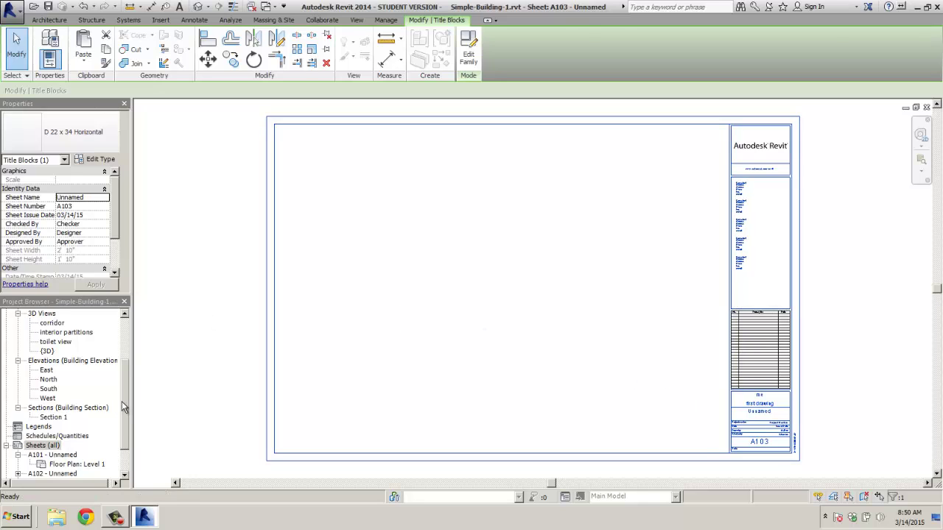
Step: Try to place the Level 1 floor plan view on sheet A103
drag(123, 402, 122, 366)
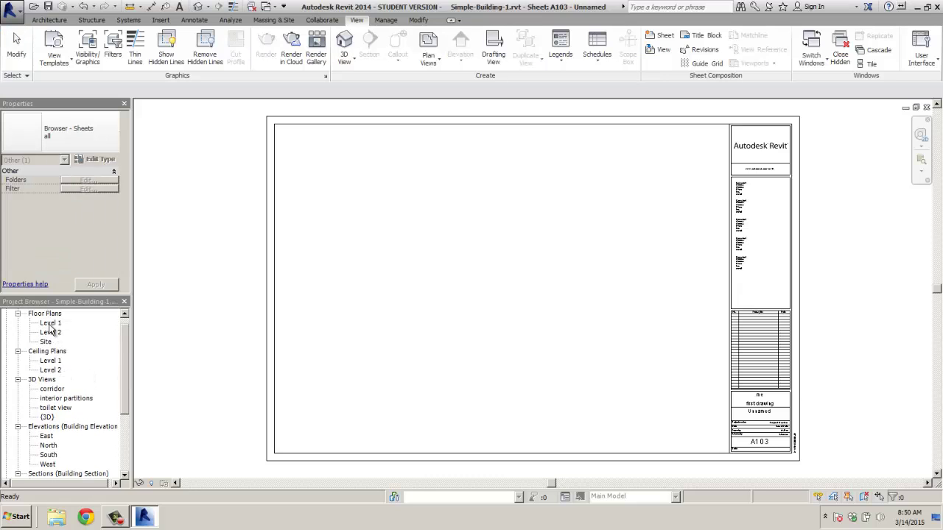
drag(50, 325, 496, 291)
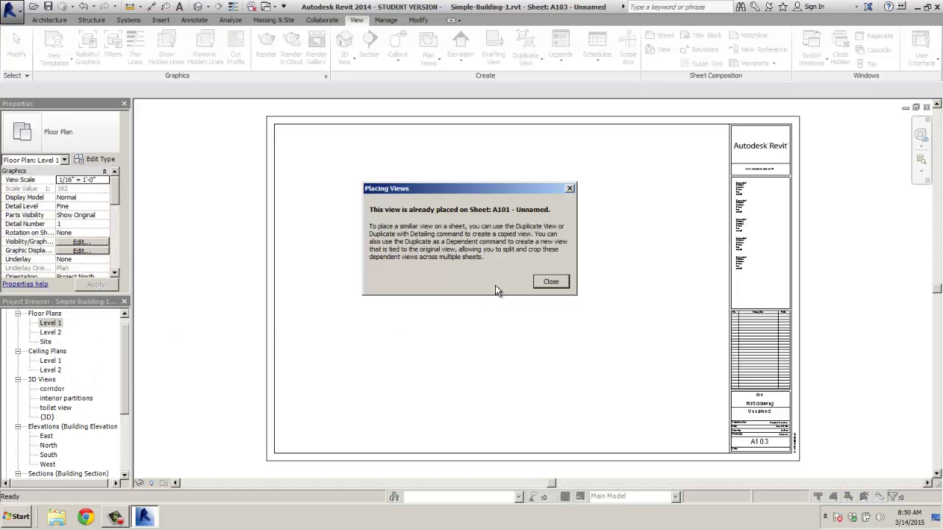
click(551, 283)
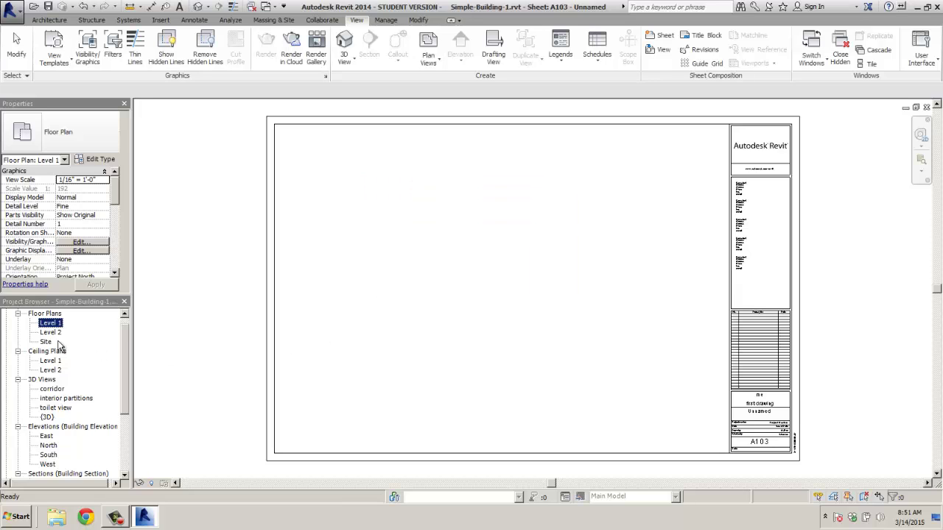
Step: Place the North elevation view in the upper part of sheet A103 and deselect its viewport
click(50, 332)
click(45, 343)
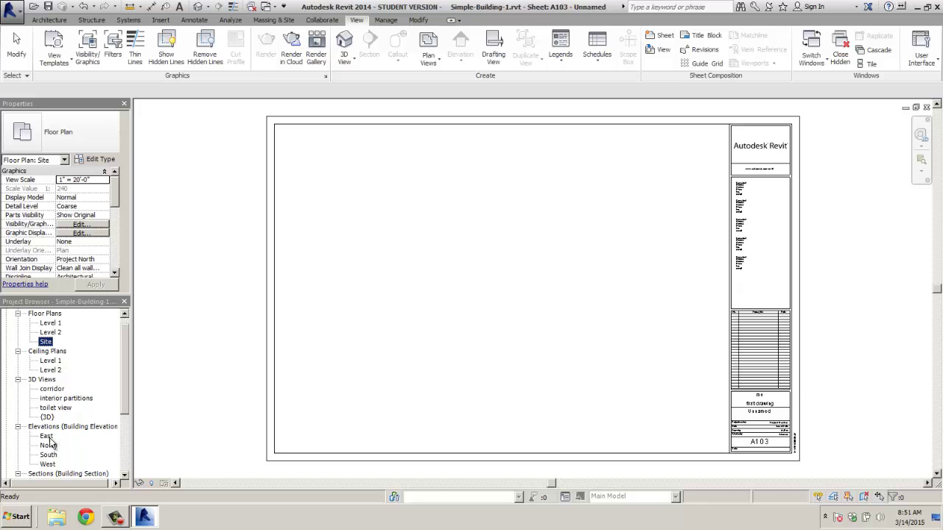
drag(48, 446, 450, 231)
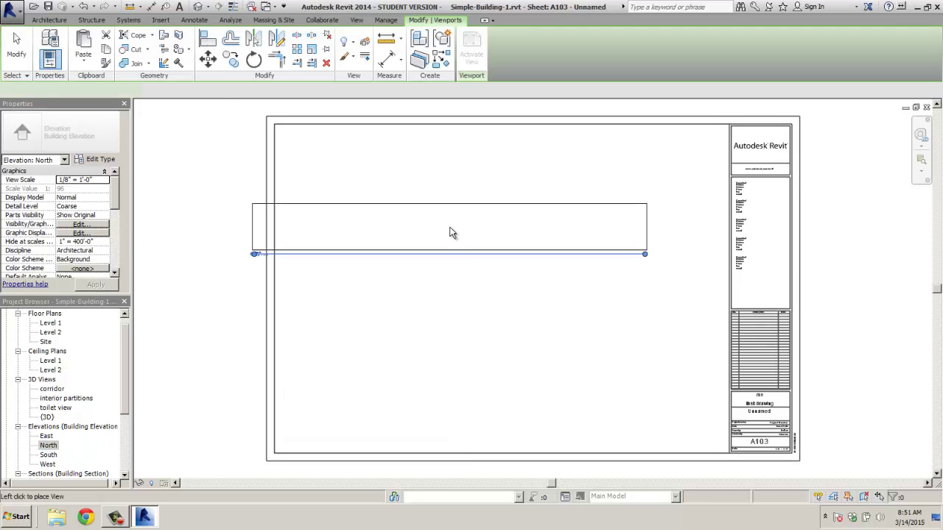
click(514, 214)
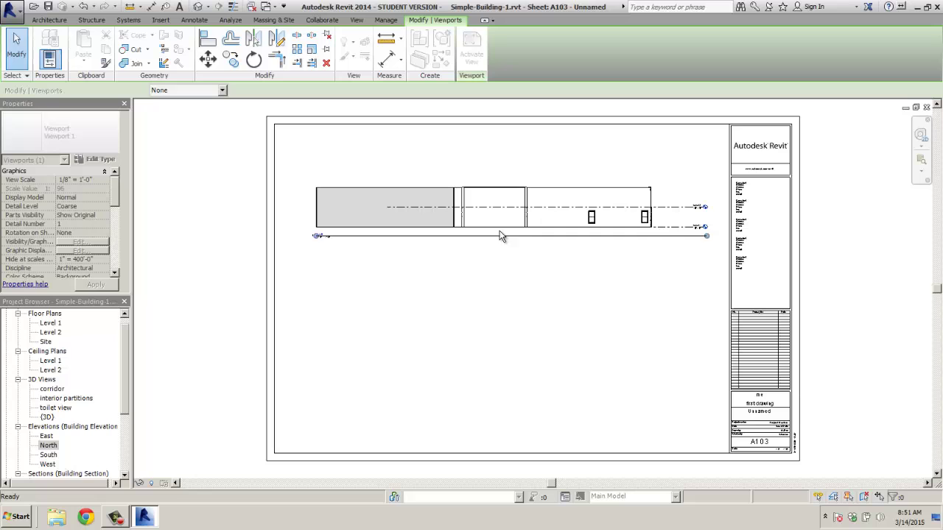
click(475, 303)
scroll(535, 181, up, 2)
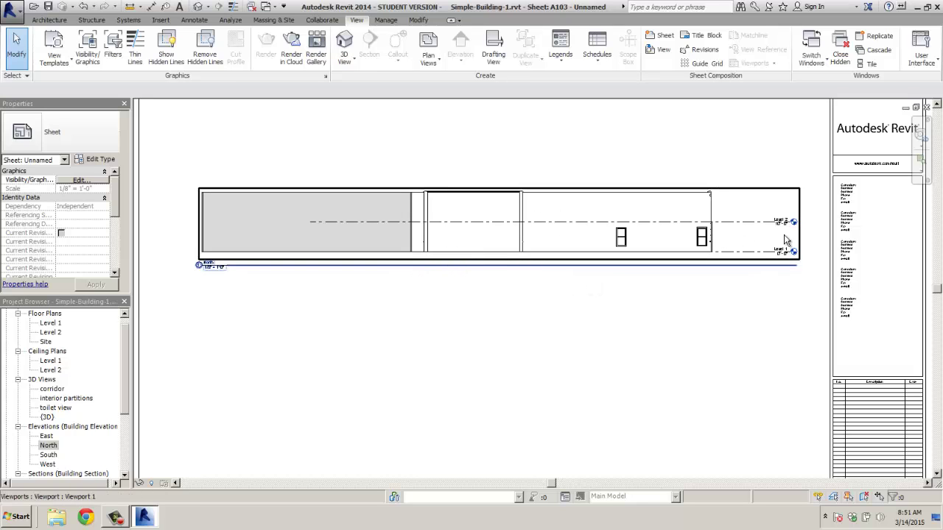
Step: Place the South elevation view on sheet A103 directly beneath the North elevation and deselect its viewport
scroll(785, 238, up, 3)
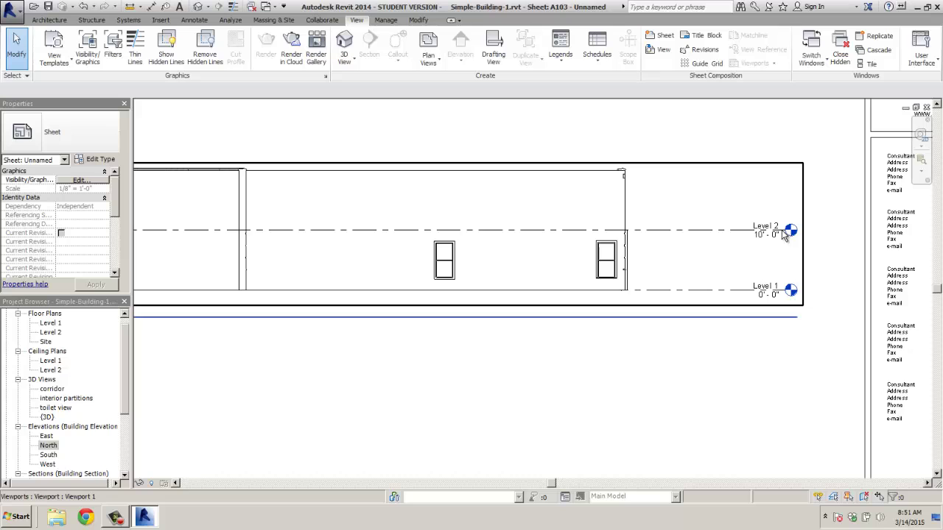
scroll(699, 246, down, 2)
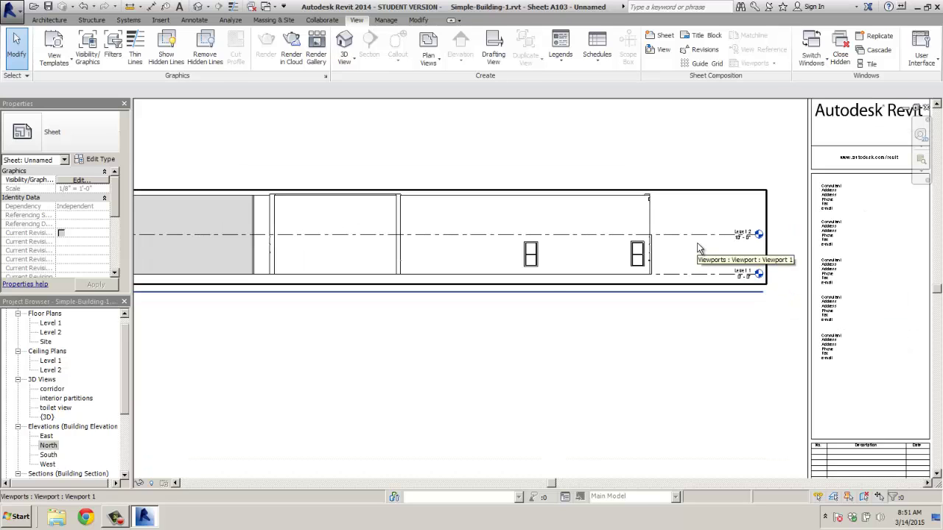
scroll(699, 247, down, 1)
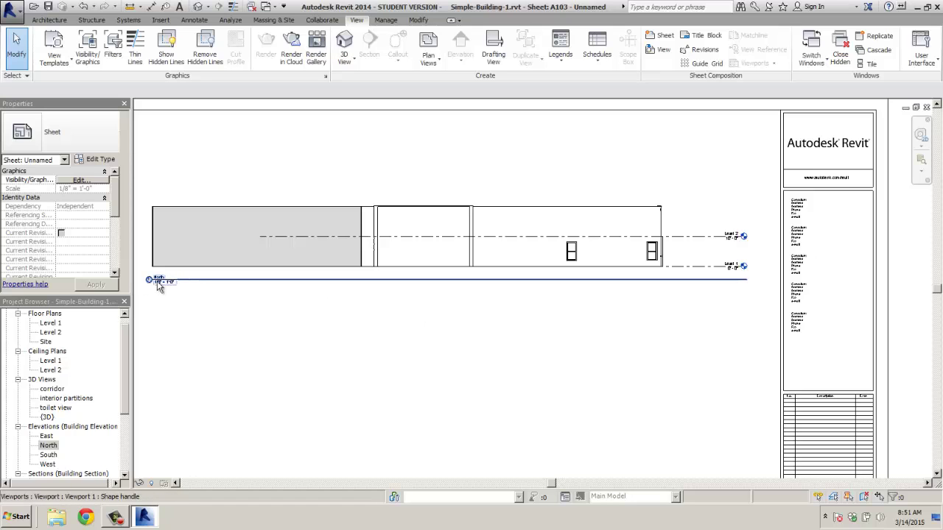
scroll(168, 289, up, 3)
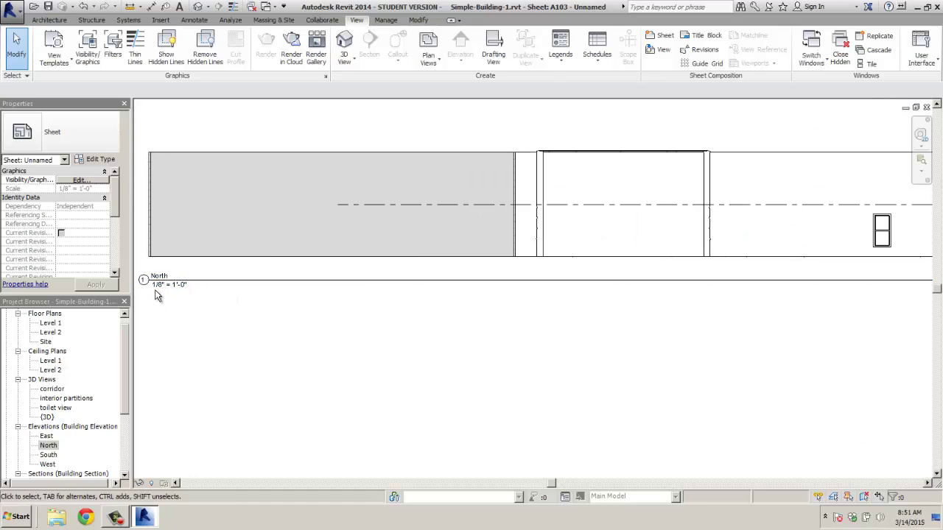
scroll(371, 305, down, 2)
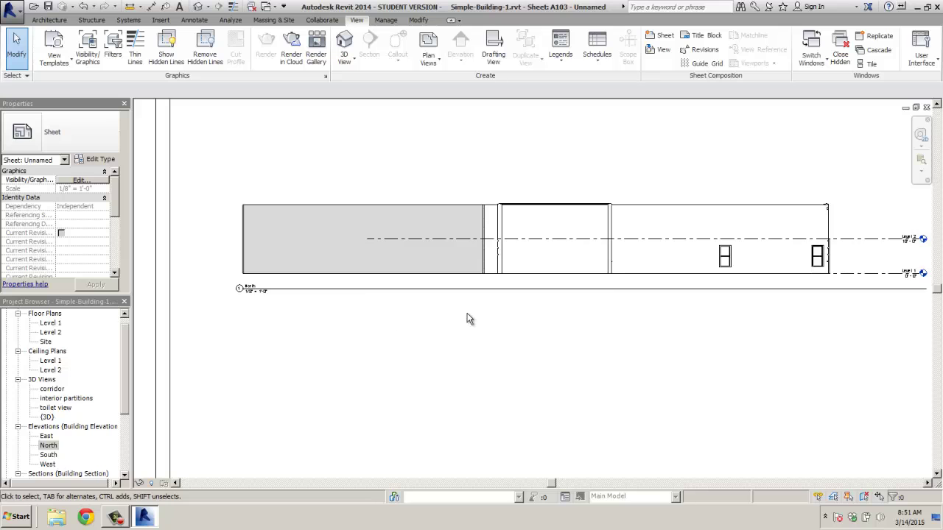
scroll(466, 318, down, 2)
middle_drag(498, 320, 518, 221)
click(48, 455)
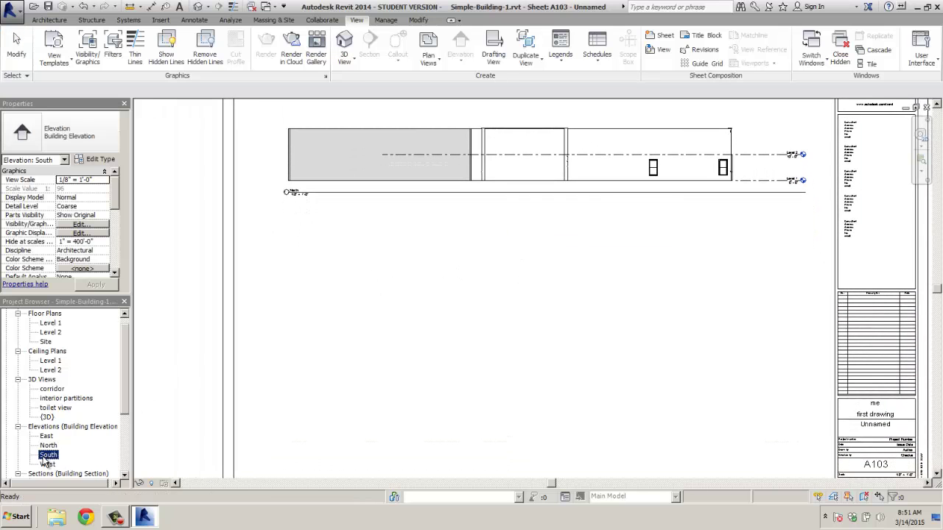
drag(44, 460, 405, 309)
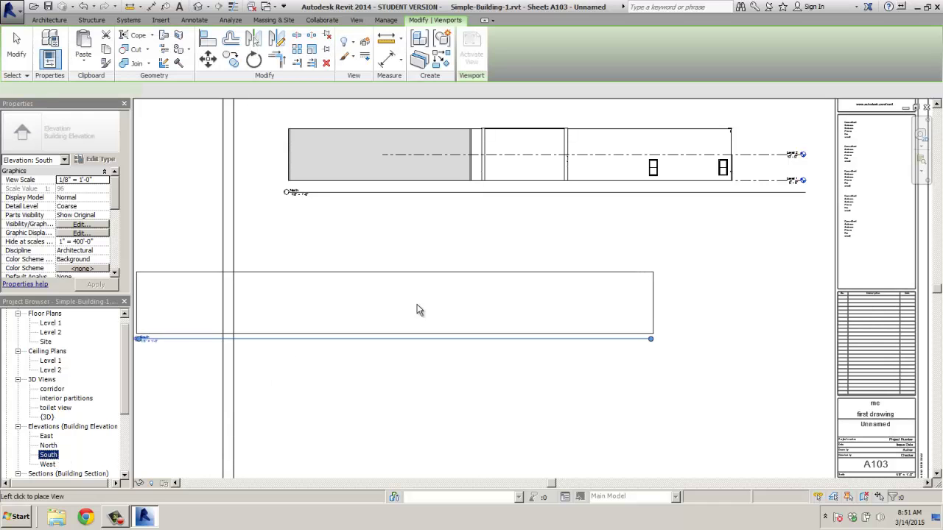
click(536, 263)
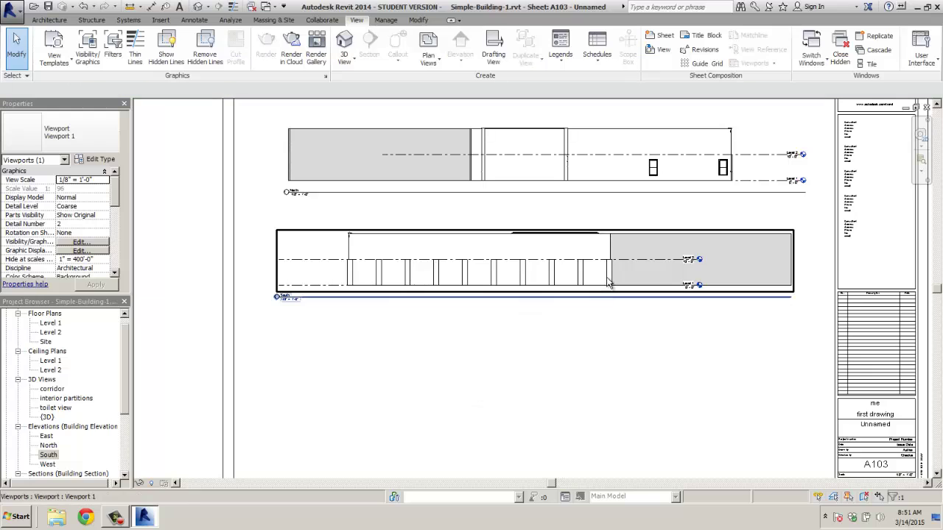
click(549, 384)
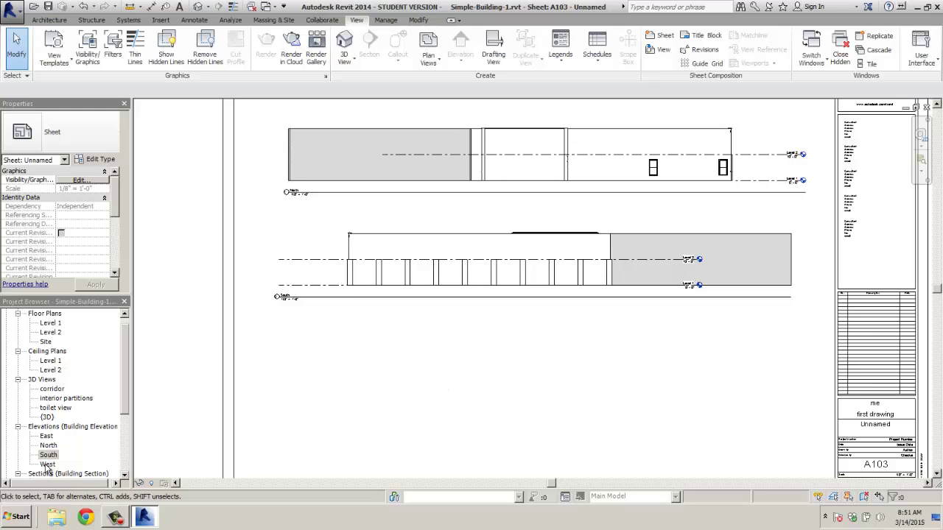
Step: Place the West elevation view on sheet A103 beneath the South elevation and deselect its viewport
drag(46, 465, 543, 402)
click(545, 391)
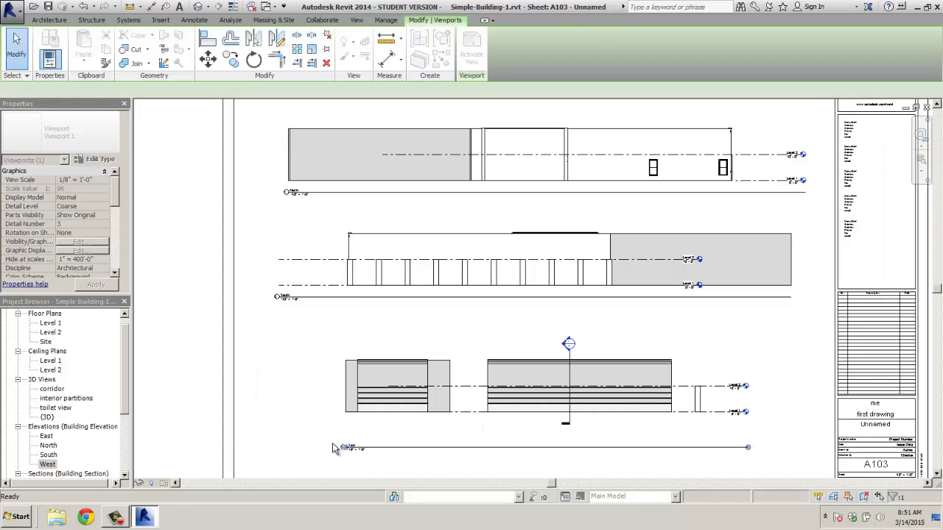
click(308, 420)
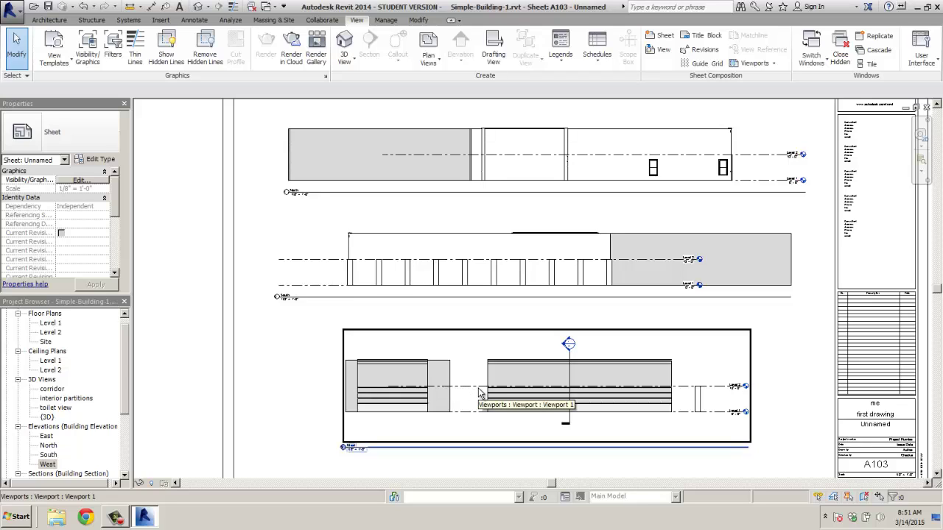
click(569, 354)
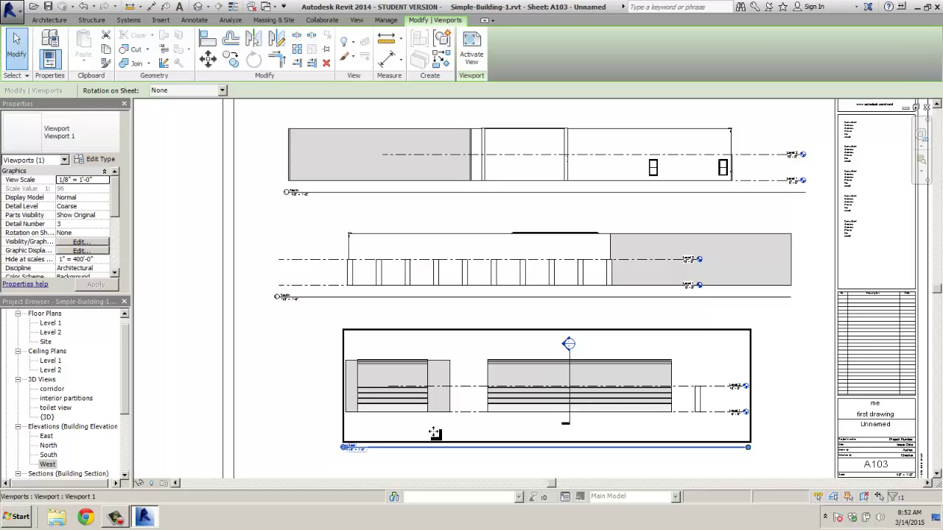
click(288, 21)
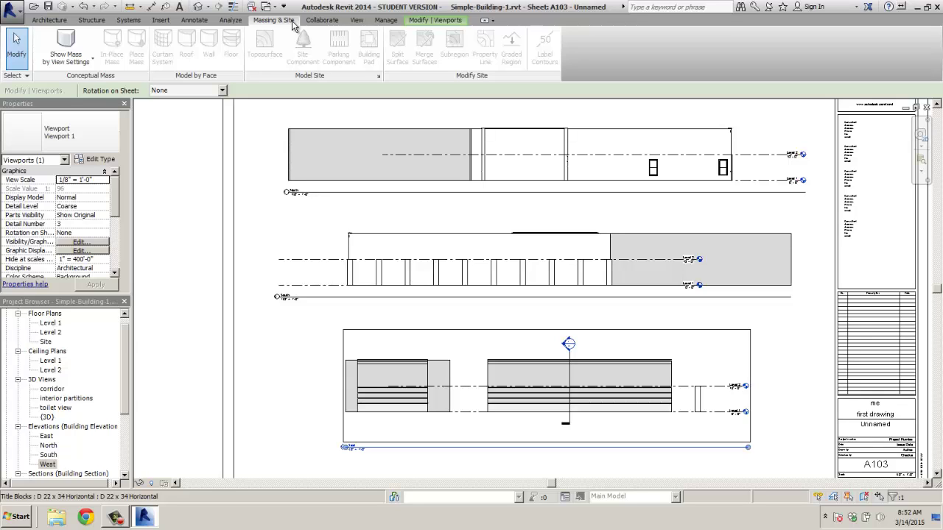
click(93, 22)
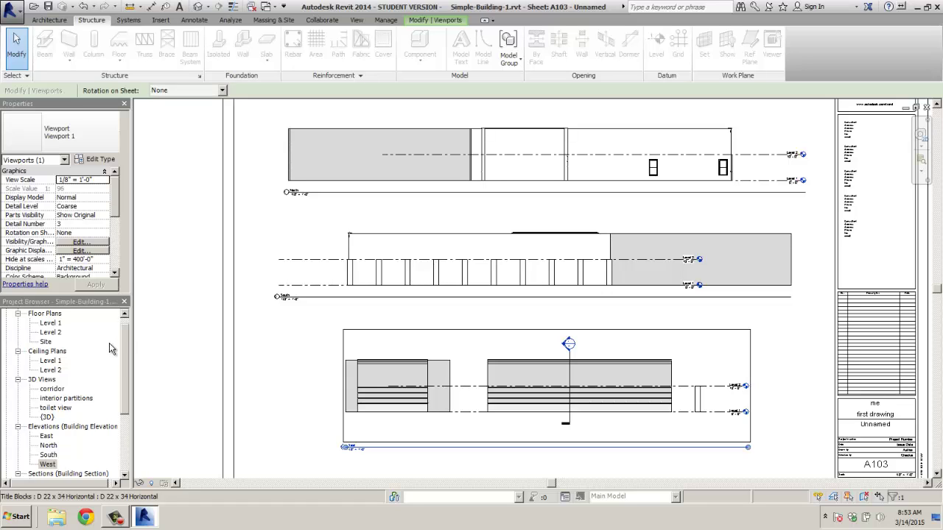
Step: Open the Level 1 floor plan and examine the whole plan together with its surrounding elevation markers
drag(124, 343, 124, 328)
double_click(51, 332)
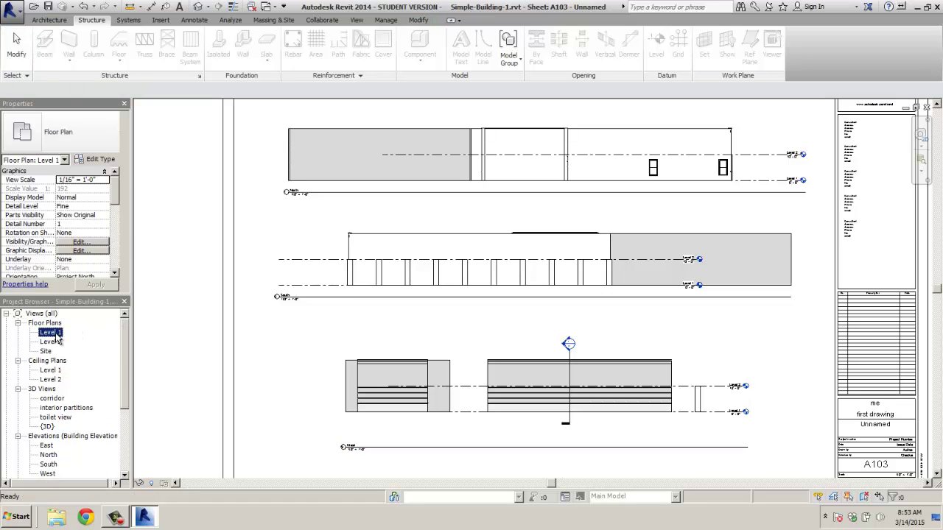
scroll(236, 321, down, 1)
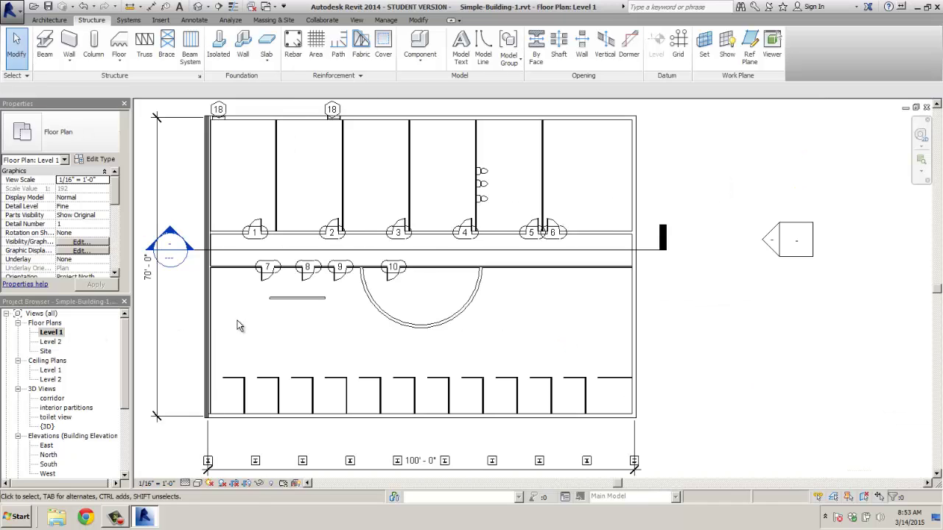
middle_drag(301, 330, 429, 329)
scroll(423, 325, down, 1)
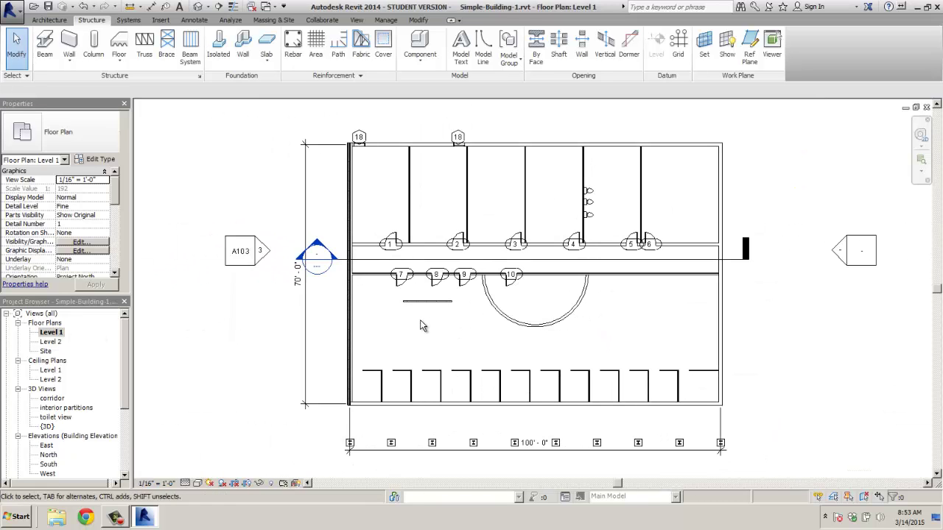